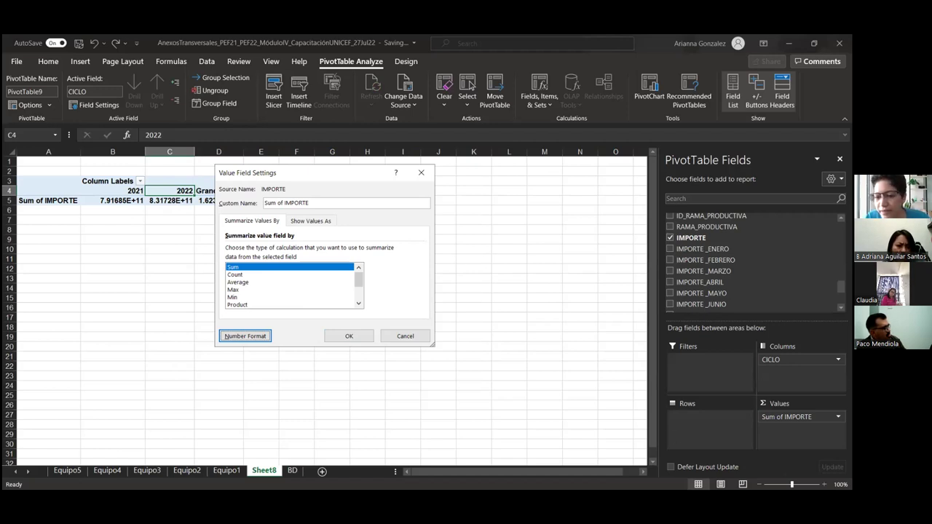
- Apply the number format with thousands separators and no decimals to Sum of IMPORTE, and widen column D
left_click(339, 336)
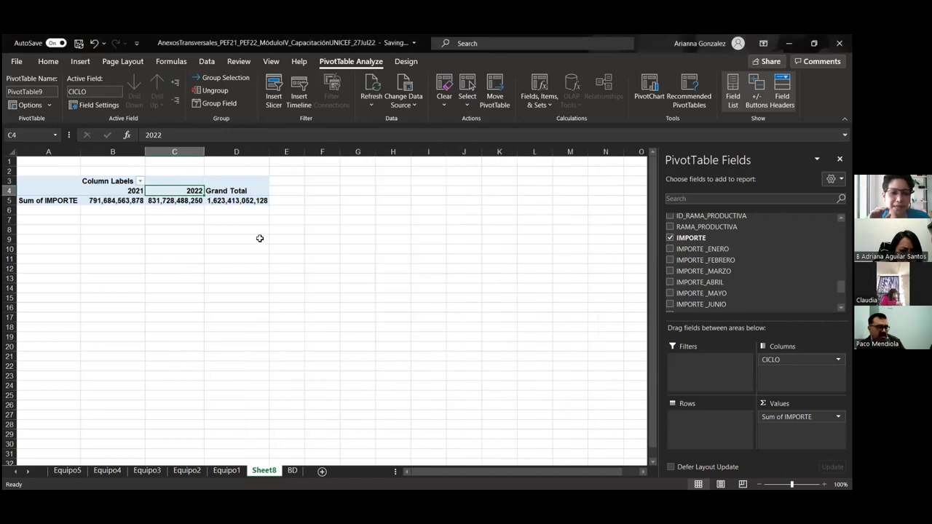
left_click(238, 275)
left_click(220, 198)
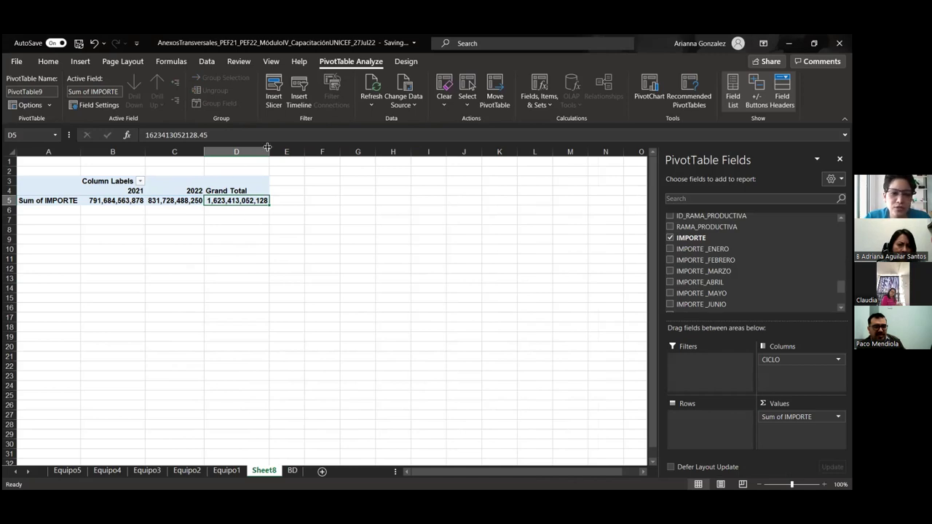
left_click_drag(267, 150, 348, 151)
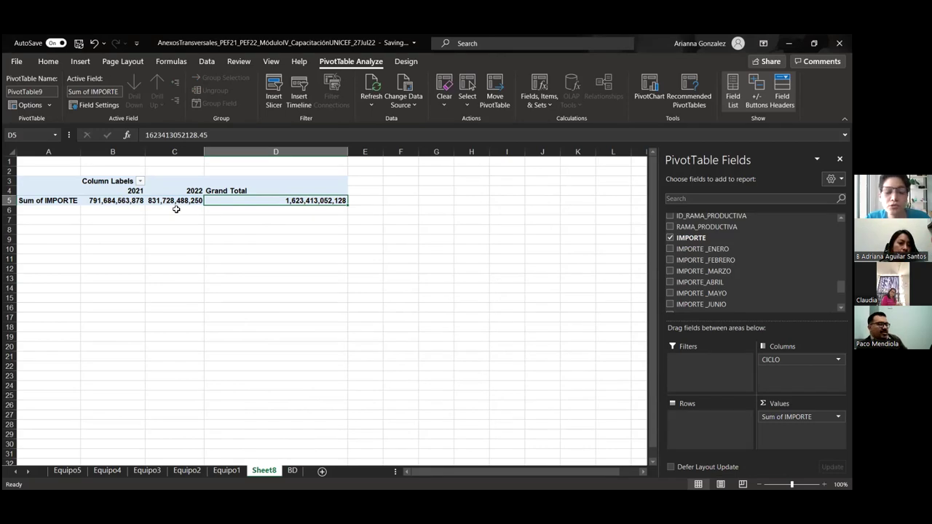
- Remove the Grand Total column from the pivot table
right_click(244, 190)
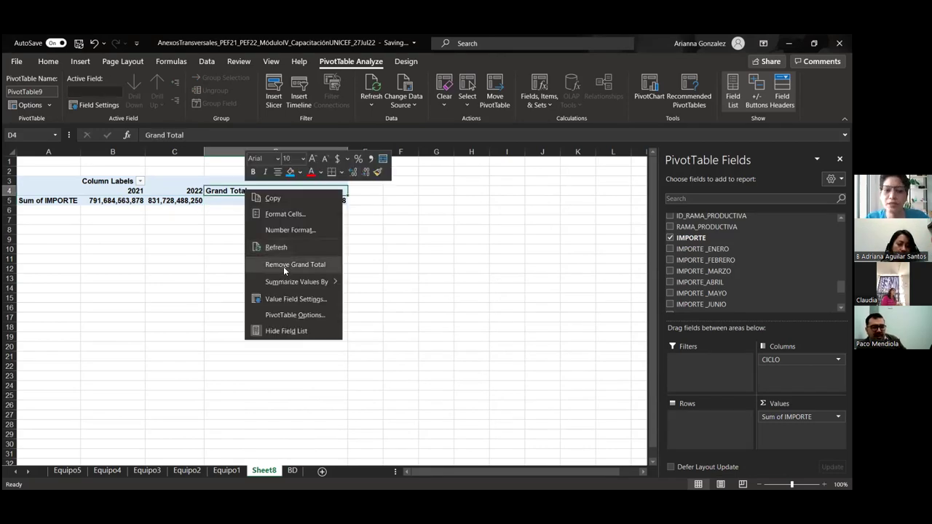
left_click(283, 267)
left_click(62, 191)
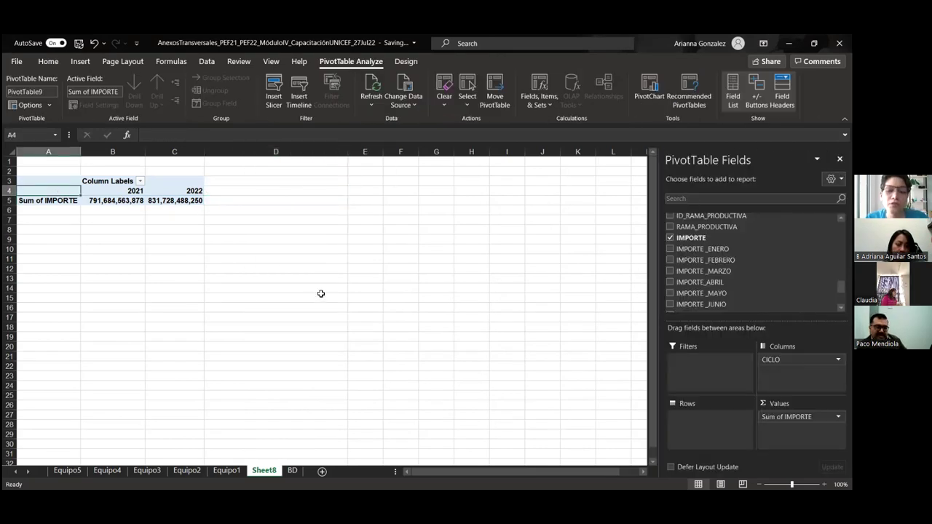
- Add GPO_FUNCIONAL to the pivot rows and replace it with DESC_GPO_FUNCIONAL
left_click_drag(841, 287, 841, 228)
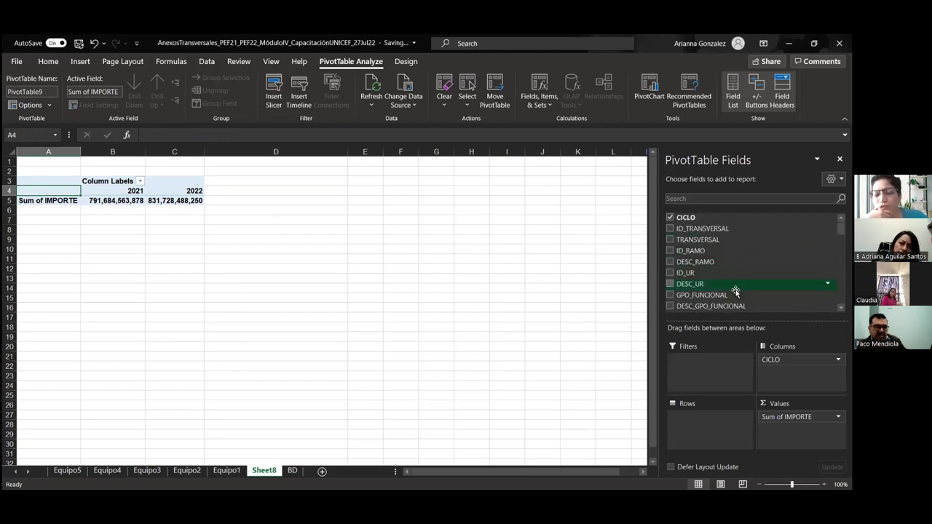
left_click_drag(701, 297, 717, 421)
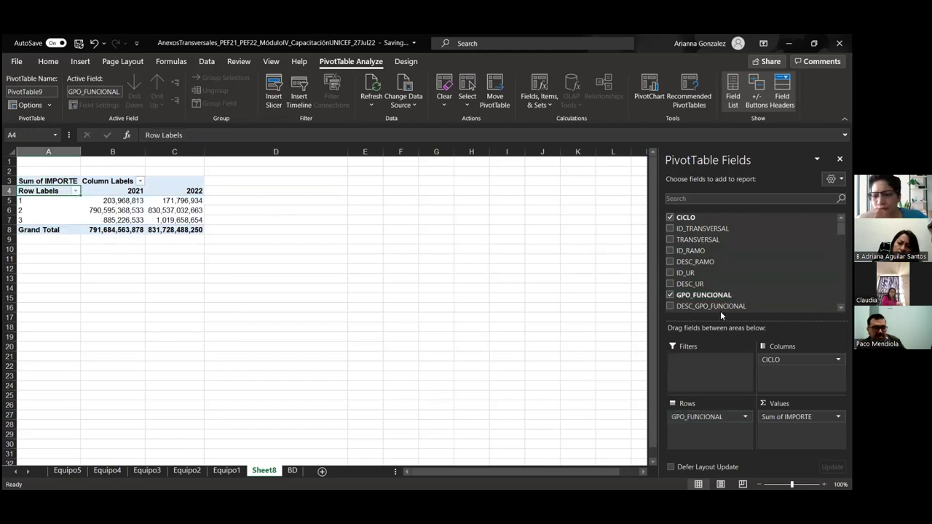
left_click_drag(703, 306, 455, 378)
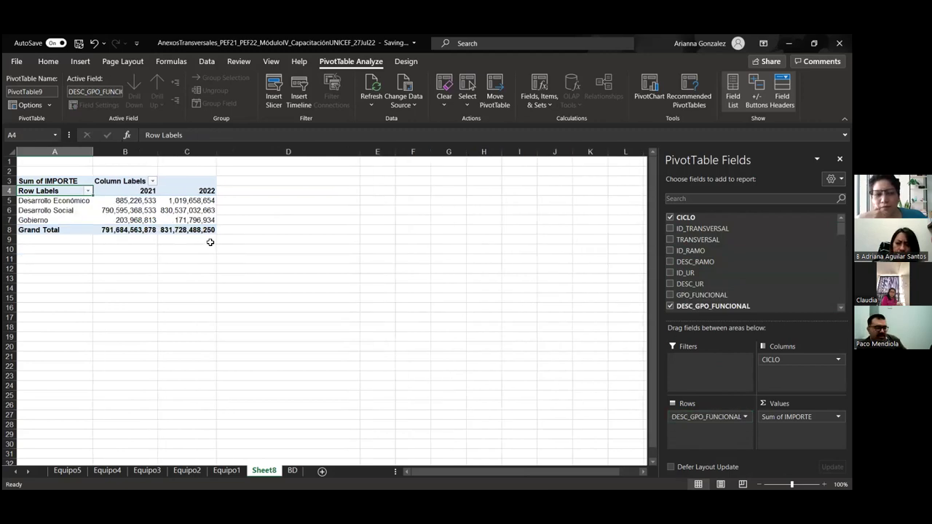
- Nest DESC_FUNCION and DESC_SUBFUNCION under DESC_GPO_FUNCIONAL in the pivot rows
scroll(746, 261, "down", 2)
left_click_drag(694, 277, 694, 437)
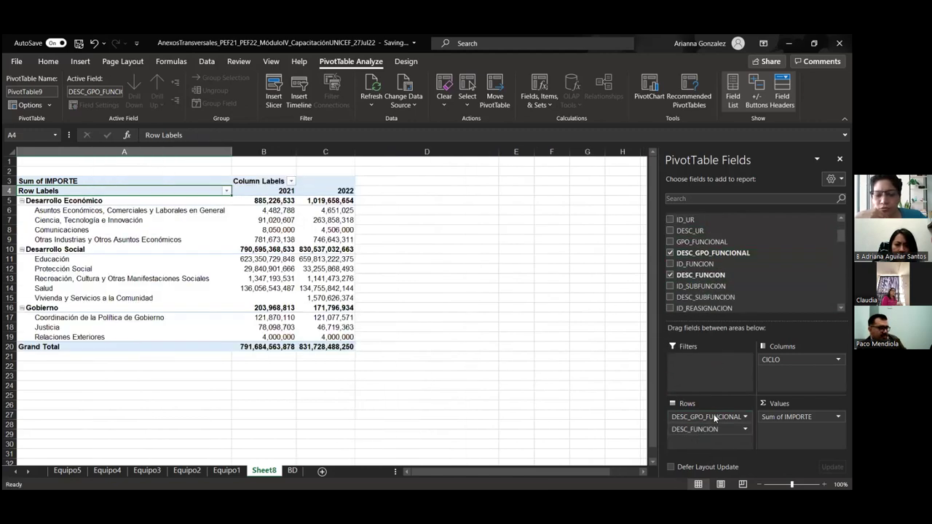
left_click_drag(720, 294, 715, 447)
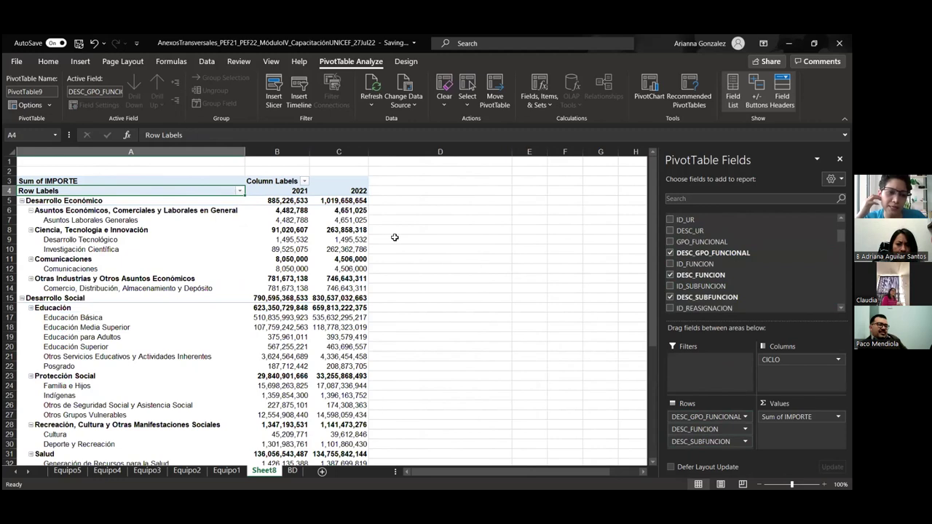
- Examine the functional breakdown through its grand total, and check the Equipo2 and BD sheets for comparison
scroll(439, 315, "down", 8)
scroll(439, 315, "down", 4)
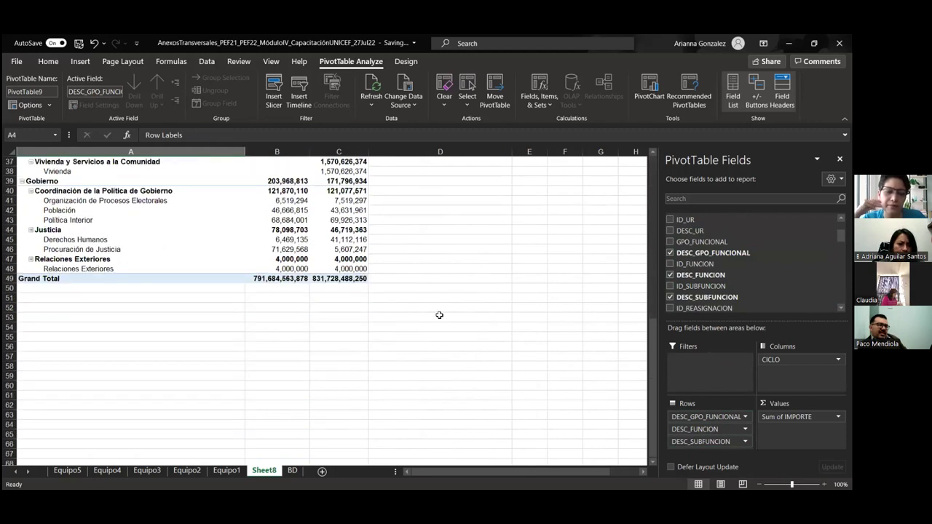
scroll(443, 294, "up", 10)
scroll(444, 294, "up", 2)
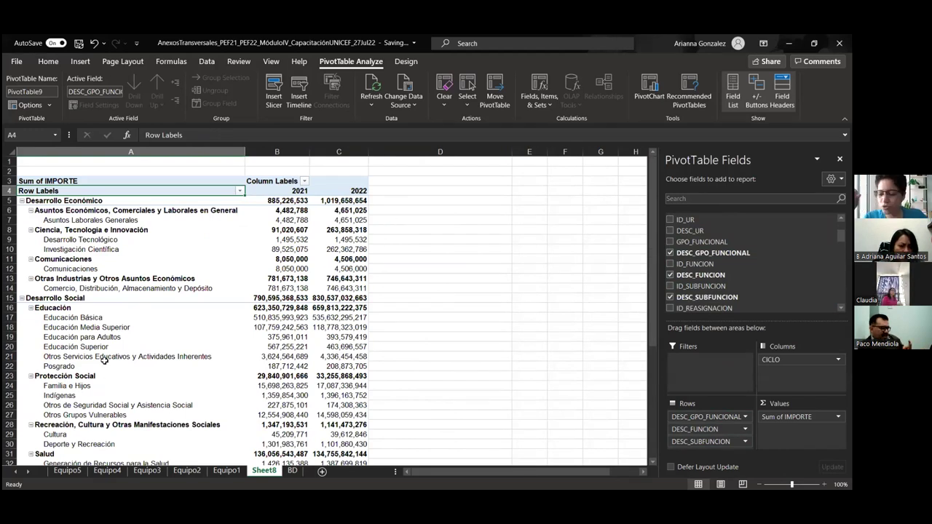
left_click(186, 471)
scroll(188, 386, "up", 8)
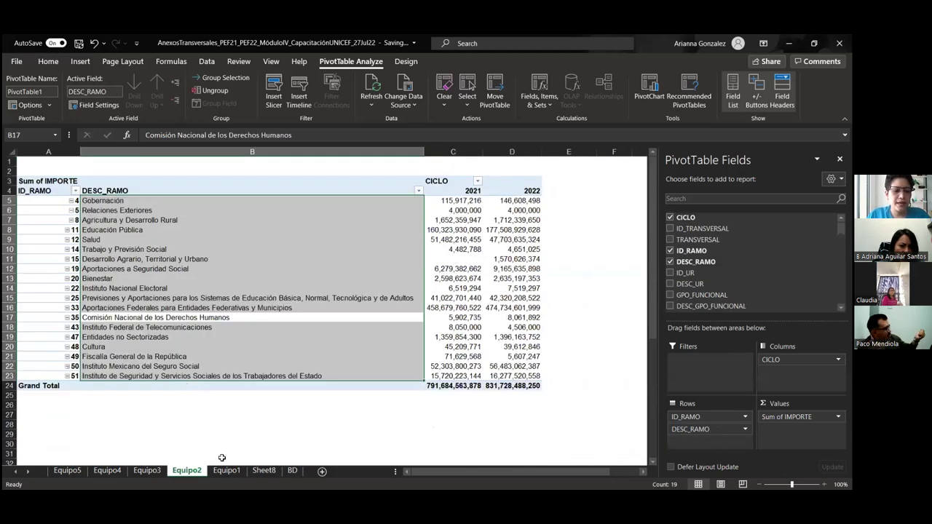
left_click(292, 471)
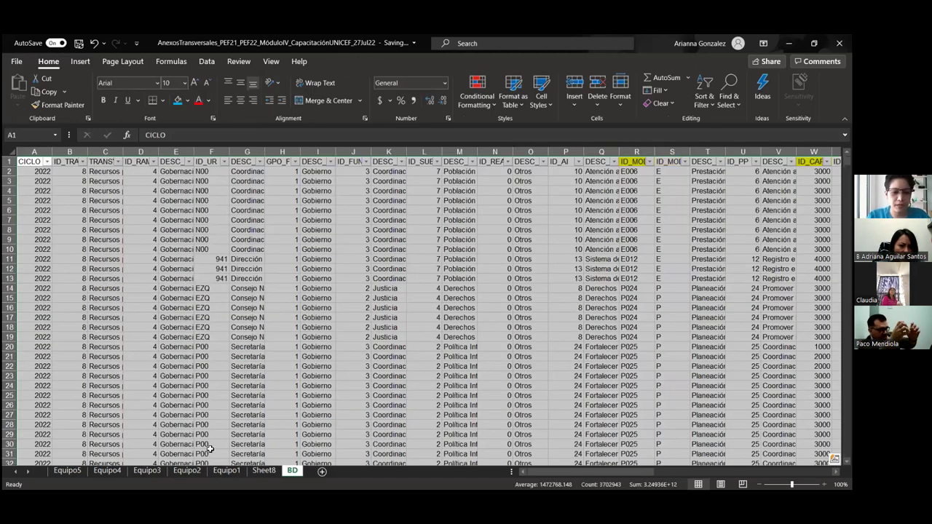
- Copy the whole functional pivot table on Sheet8 and paste it below at A58
left_click(263, 470)
left_click_drag(53, 180, 356, 447)
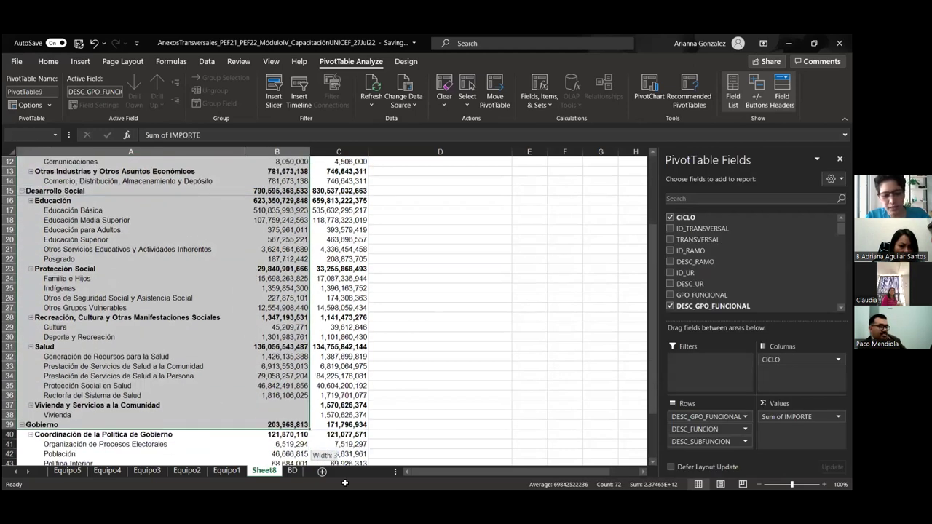
left_click_drag(358, 376, 349, 453)
key("ctrl+c")
scroll(62, 203, "down", 10)
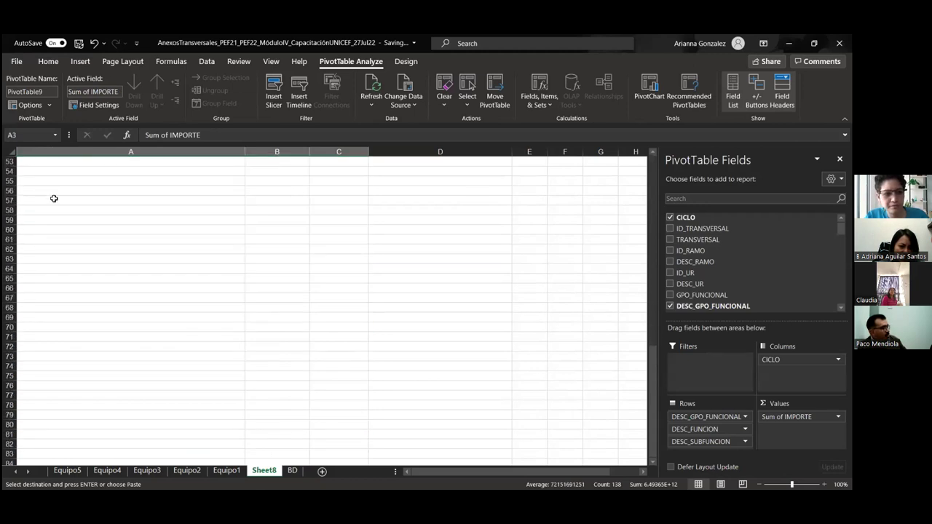
left_click(55, 209)
key("ctrl+v")
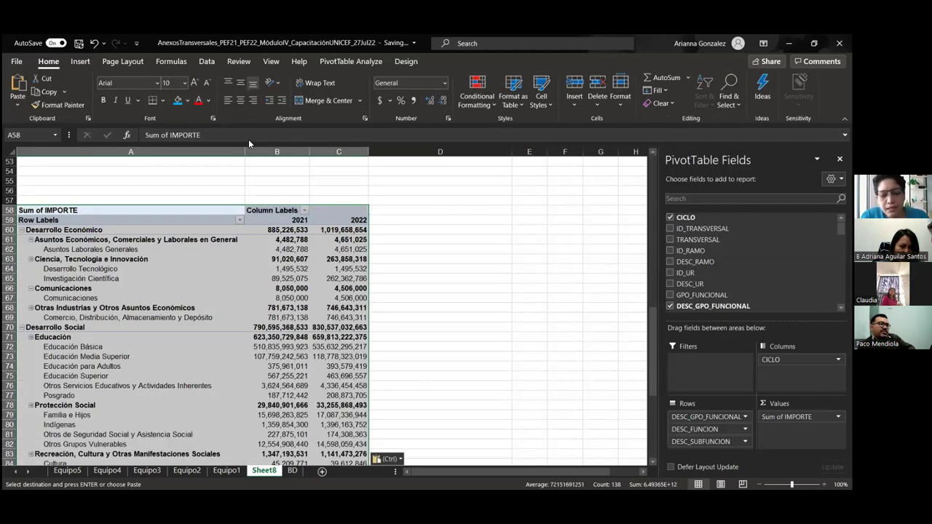
- Replace the functional row fields of the copied pivot table with ID_RAMO and DESC_RAMO
left_click_drag(703, 417, 453, 391)
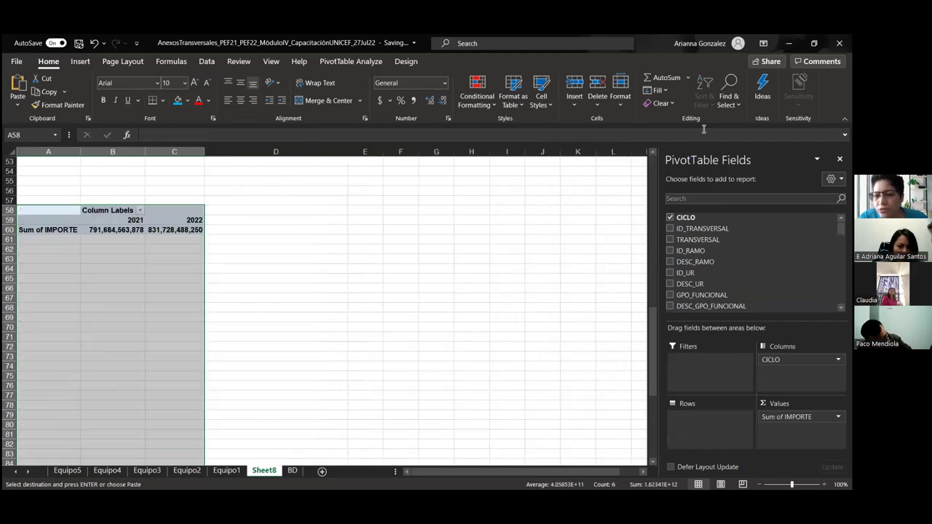
scroll(701, 226, "down", 1)
left_click_drag(699, 243, 691, 422)
left_click_drag(692, 255, 710, 434)
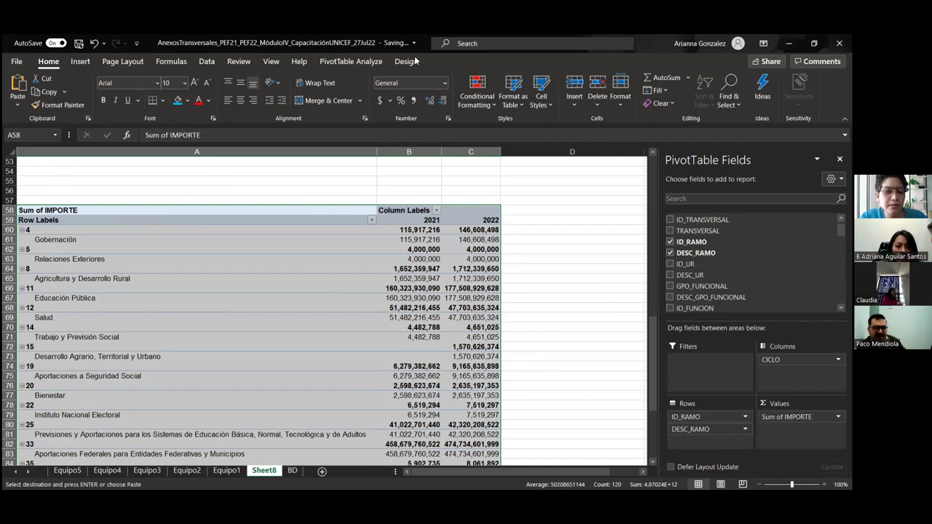
- Show the ID_RAMO and DESC_RAMO pivot table in tabular form
left_click(342, 63)
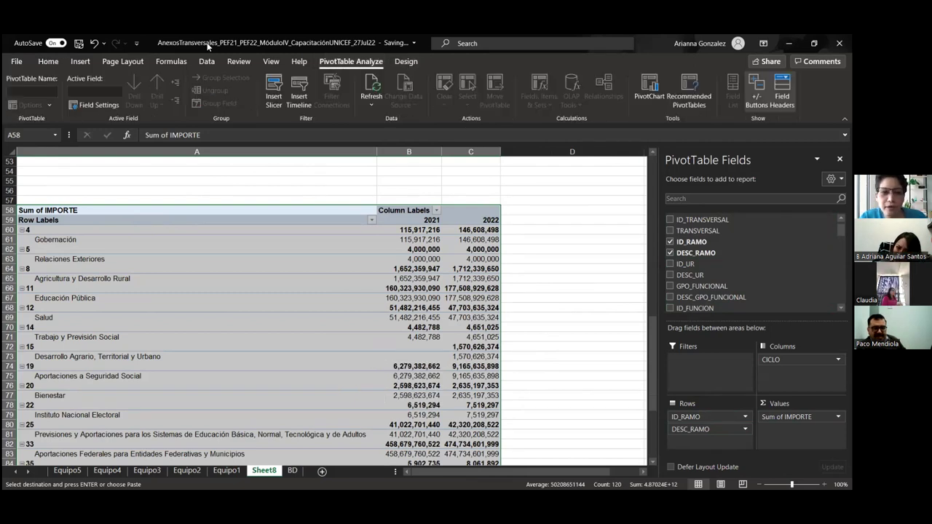
left_click(406, 62)
left_click(80, 91)
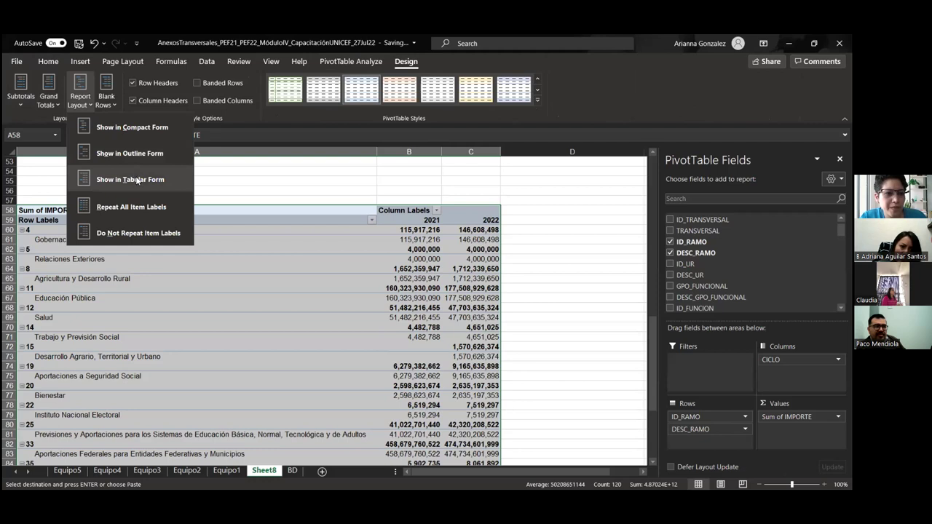
left_click(136, 176)
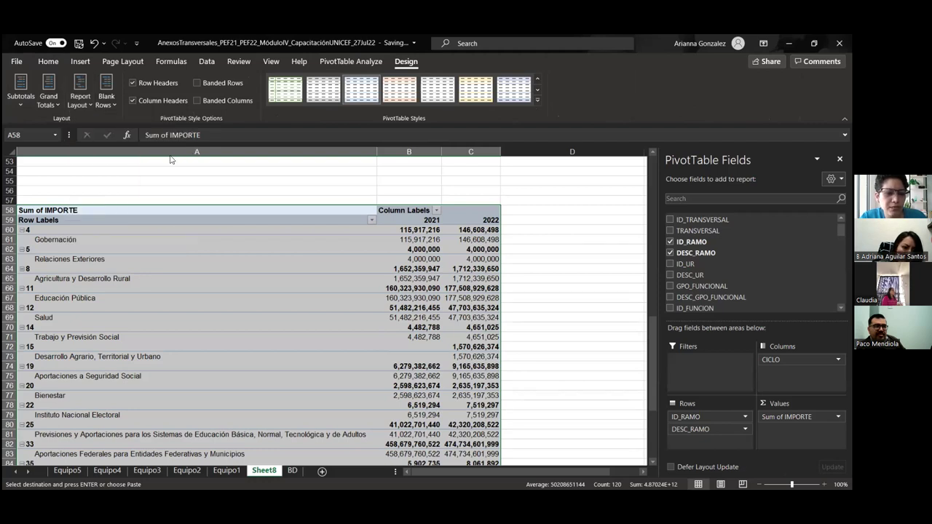
left_click(73, 104)
left_click(116, 179)
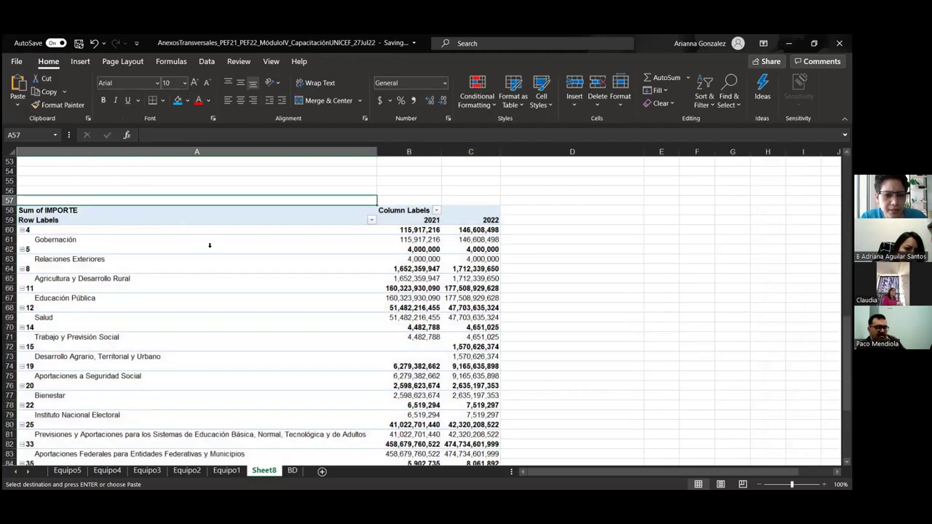
left_click(74, 104)
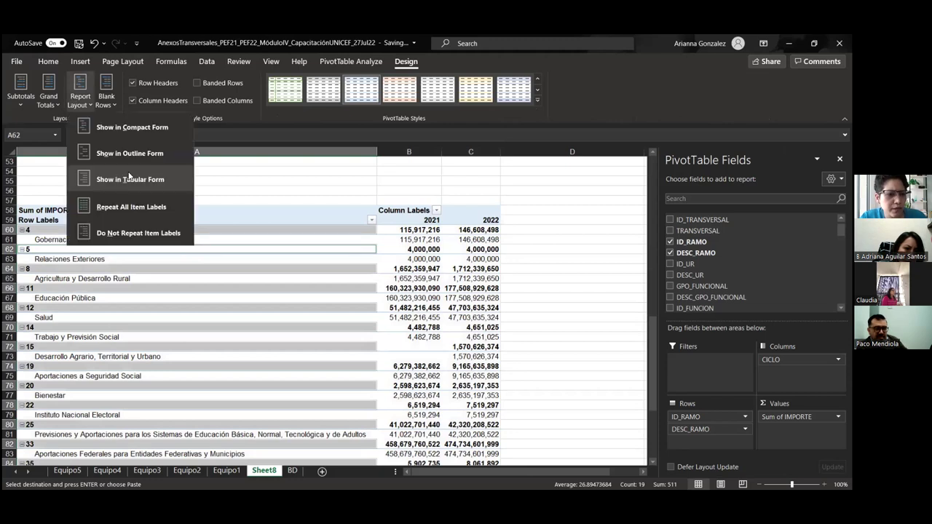
left_click(142, 181)
left_click(99, 182)
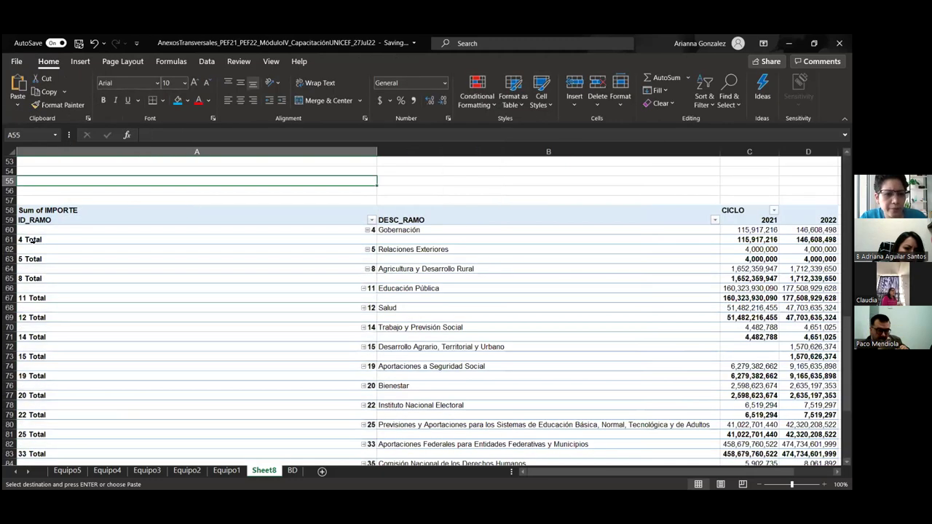
- Turn off the ID_RAMO subtotals and narrow column A
left_click(32, 240)
right_click(32, 240)
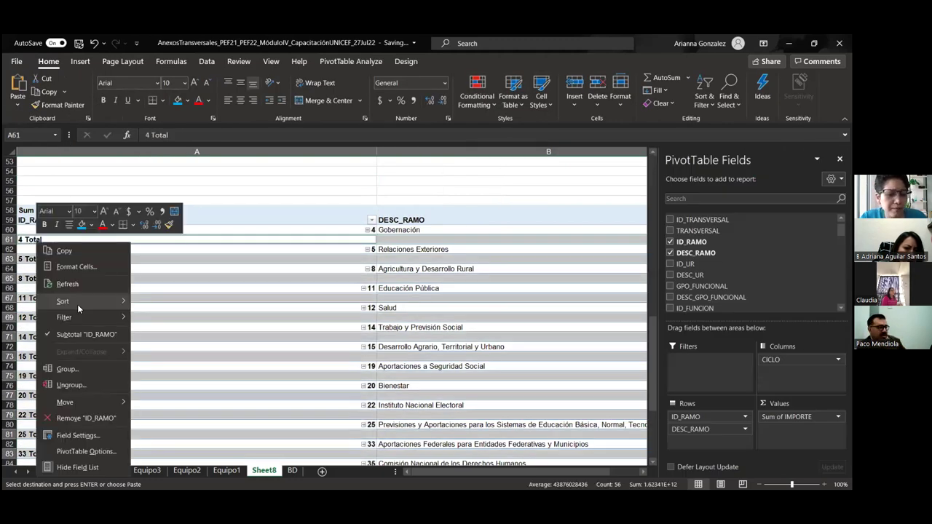
left_click(268, 178)
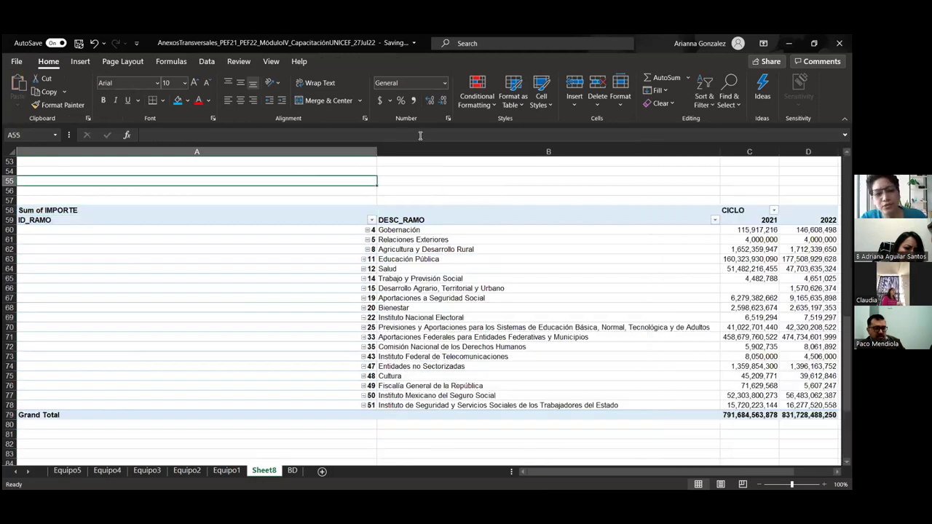
left_click_drag(376, 151, 103, 122)
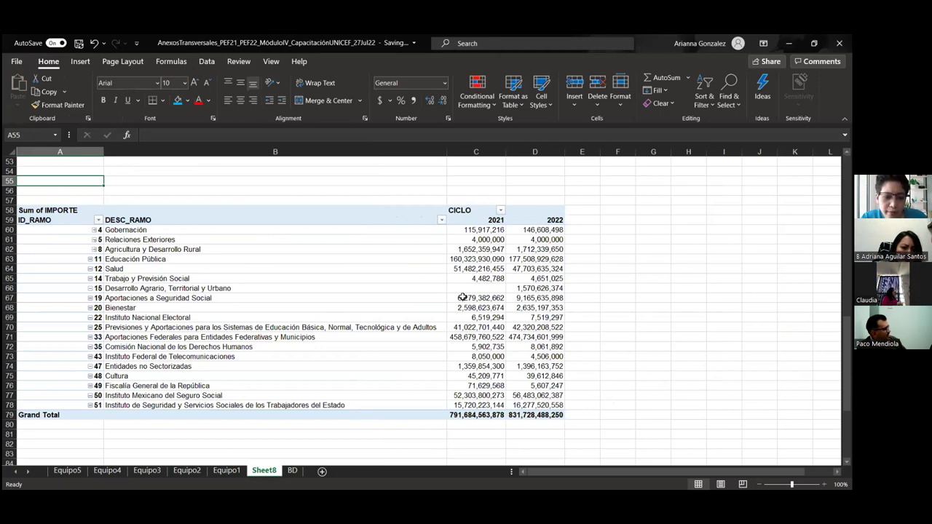
- Copy the whole ID_RAMO pivot table, from its Sum of IMPORTE header to the Grand Total row
mouse_move(459, 295)
scroll(460, 295, "down", 1)
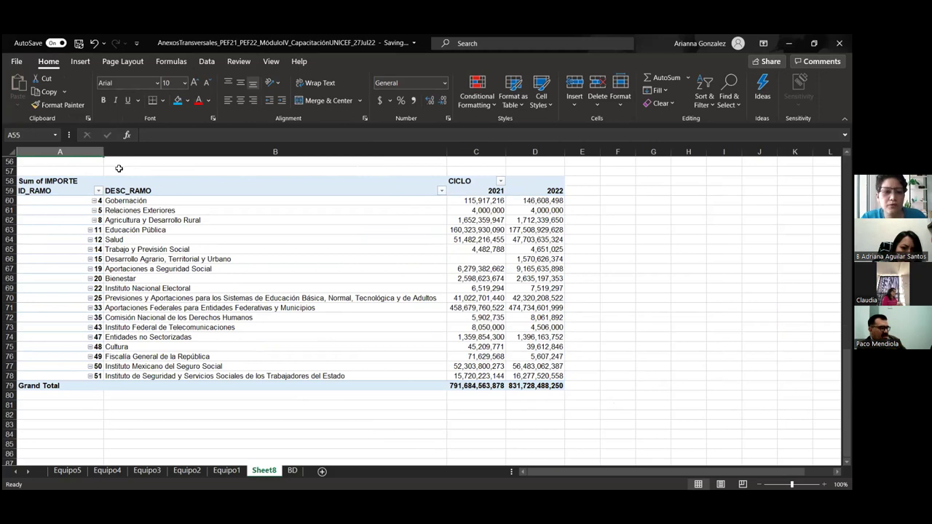
left_click_drag(74, 181, 539, 386)
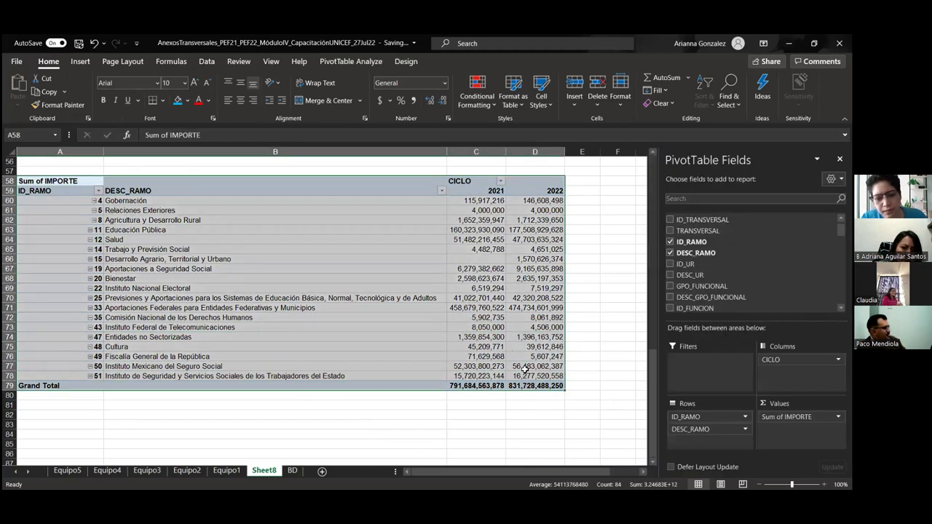
scroll(508, 341, "down", 2)
key("ctrl+c")
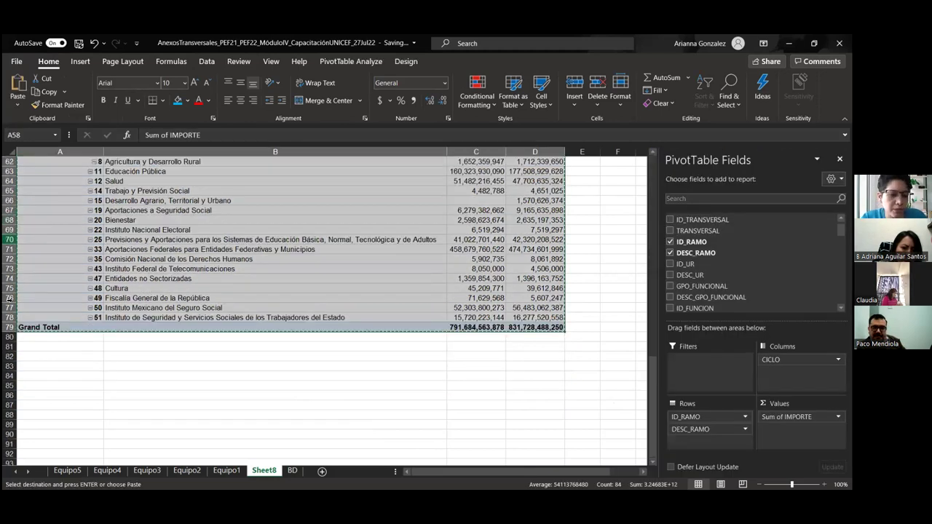
left_click(40, 357)
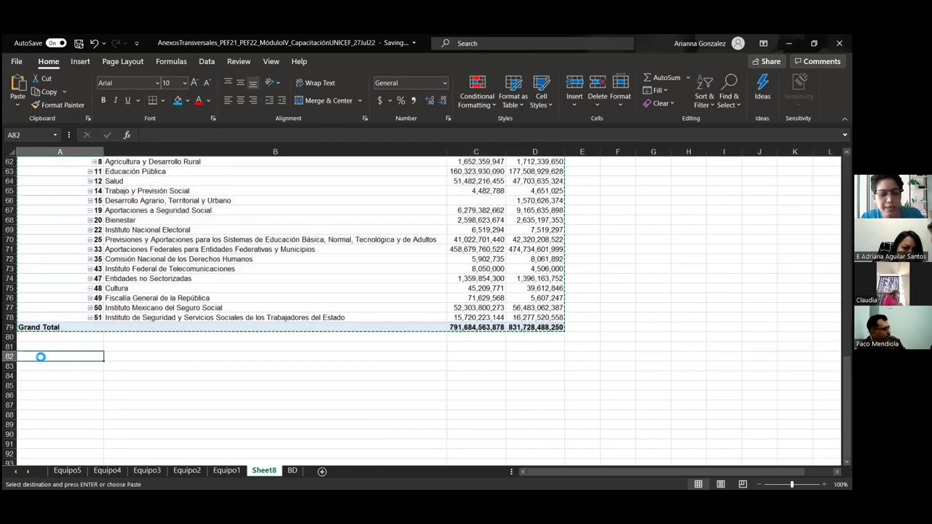
key("ctrl+v")
scroll(119, 335, "down", 5)
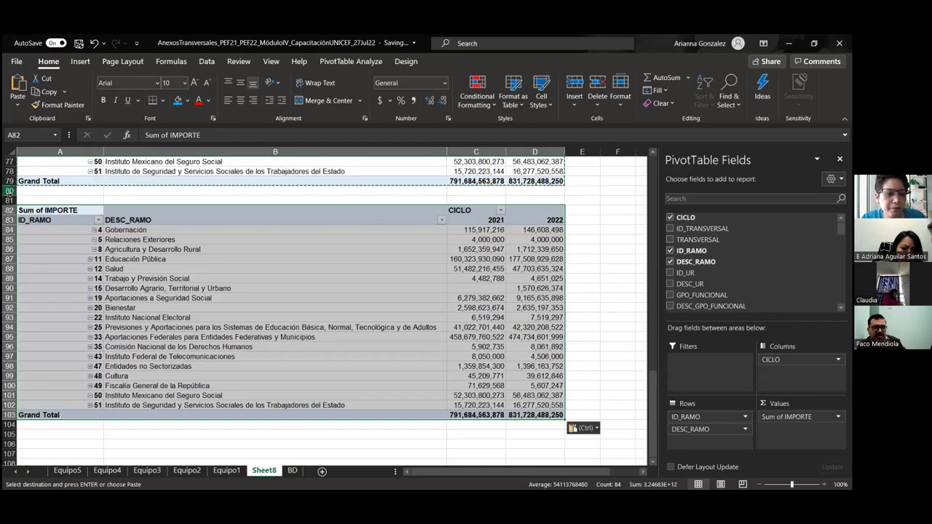
key("ctrl+z")
- Paste the copied ID_RAMO pivot table at A88
left_click(43, 266)
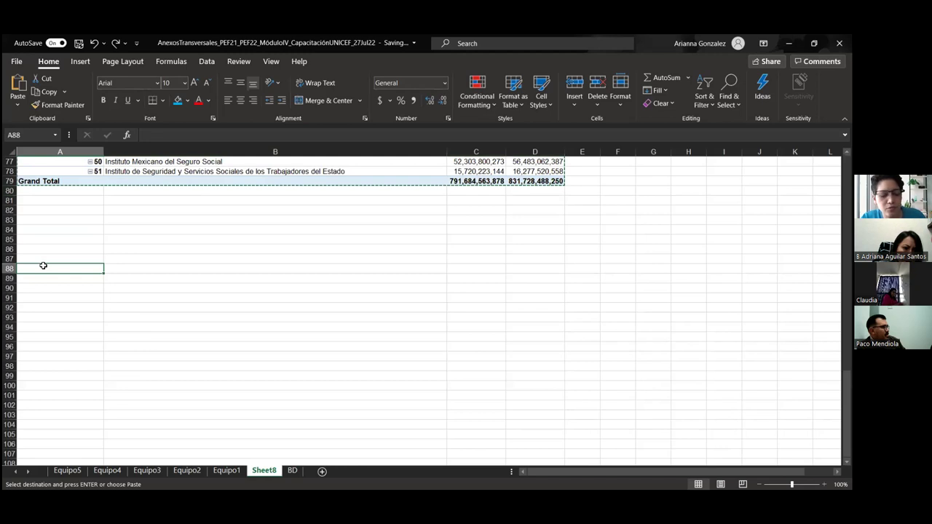
key("ctrl+v")
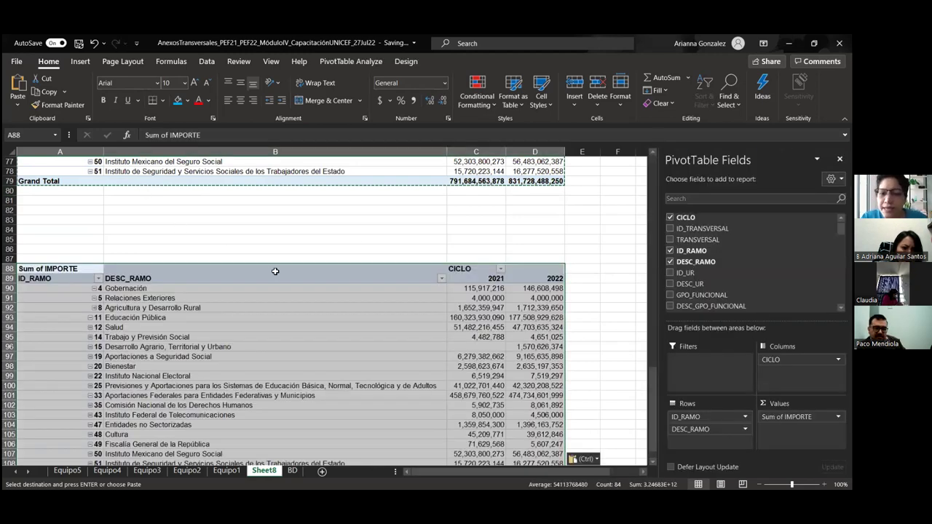
- In the pivot table pasted at A88, move ID_RAMO from the rows to the filters and remove DESC_RAMO
scroll(471, 247, "down", 3)
scroll(344, 213, "up", 1)
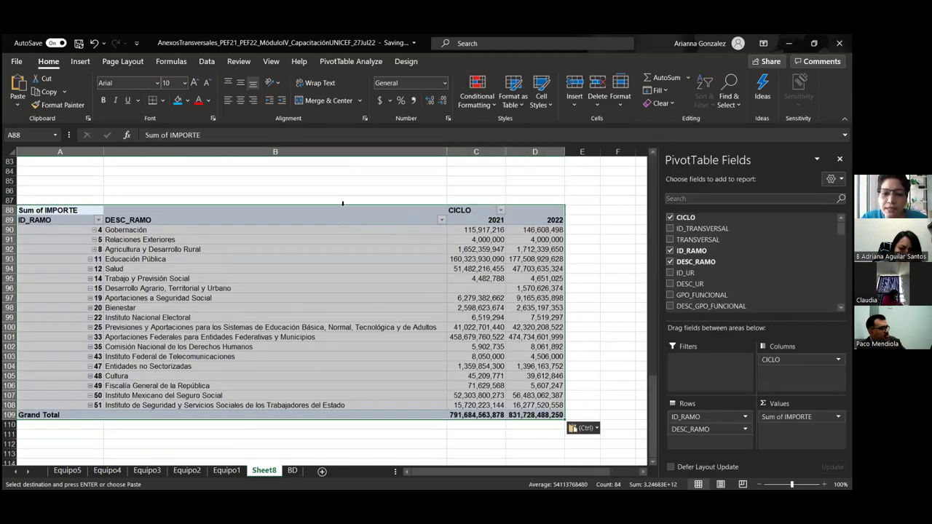
left_click(314, 287)
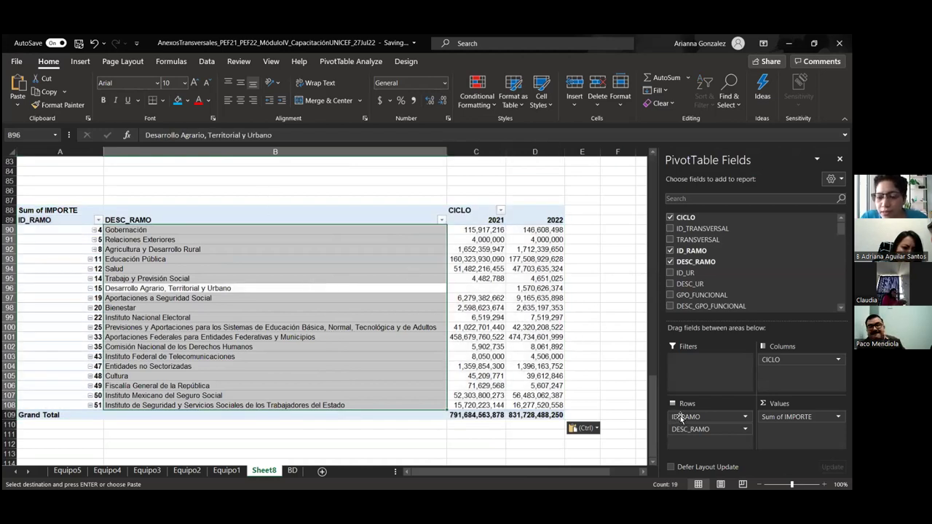
left_click_drag(717, 432, 107, 198)
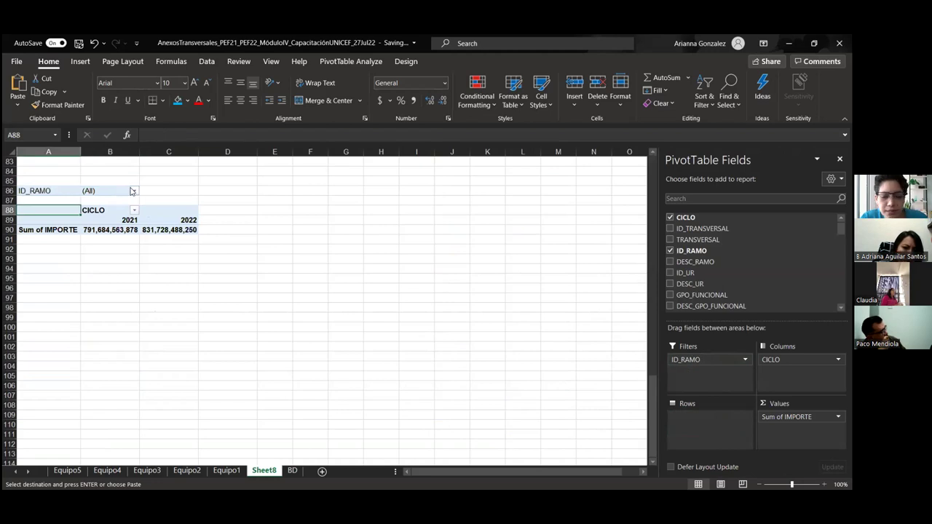
- Filter the pivot table to ID_RAMO 12 and add ID_UR followed by DESC_UR as its row fields
left_click(131, 190)
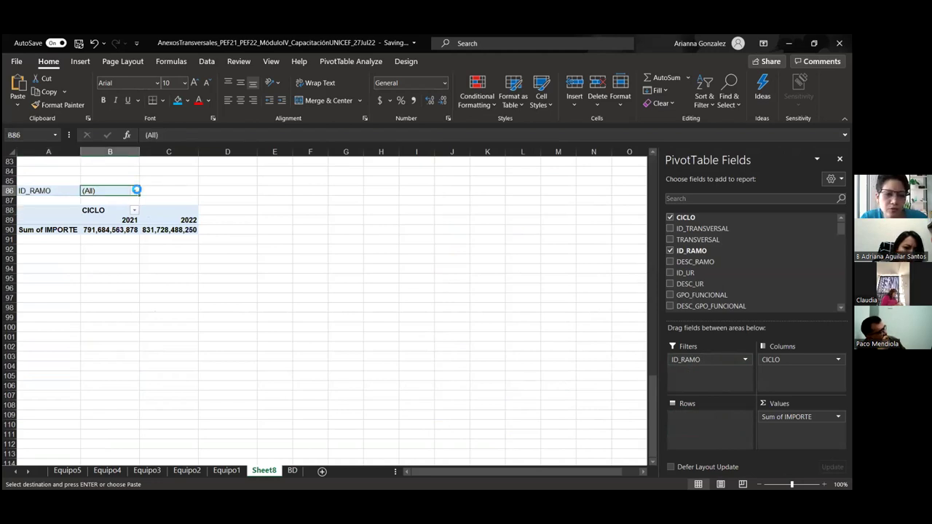
left_click(134, 190)
type("12")
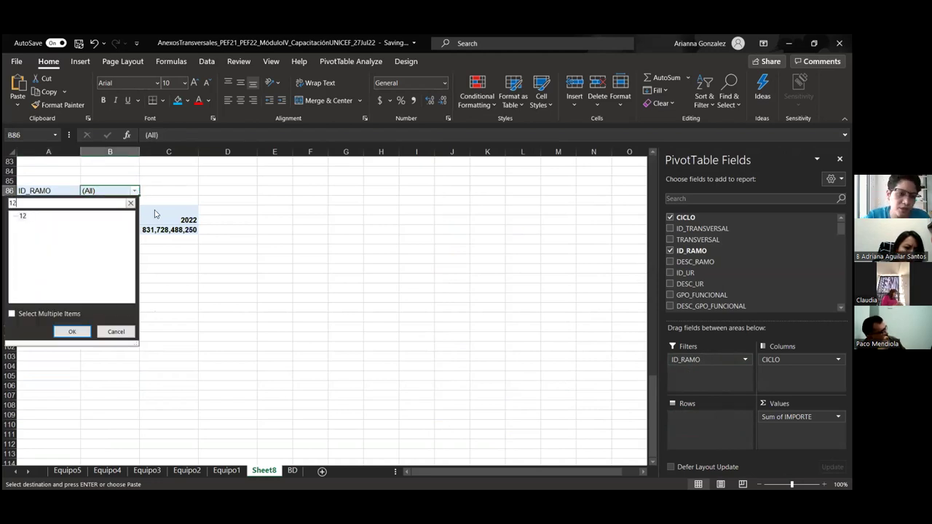
key("Return")
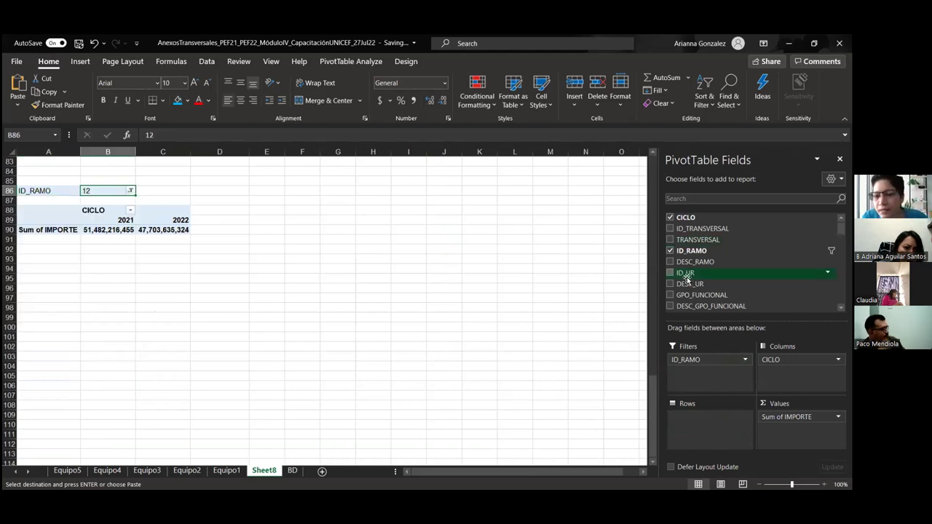
left_click_drag(693, 285, 719, 430)
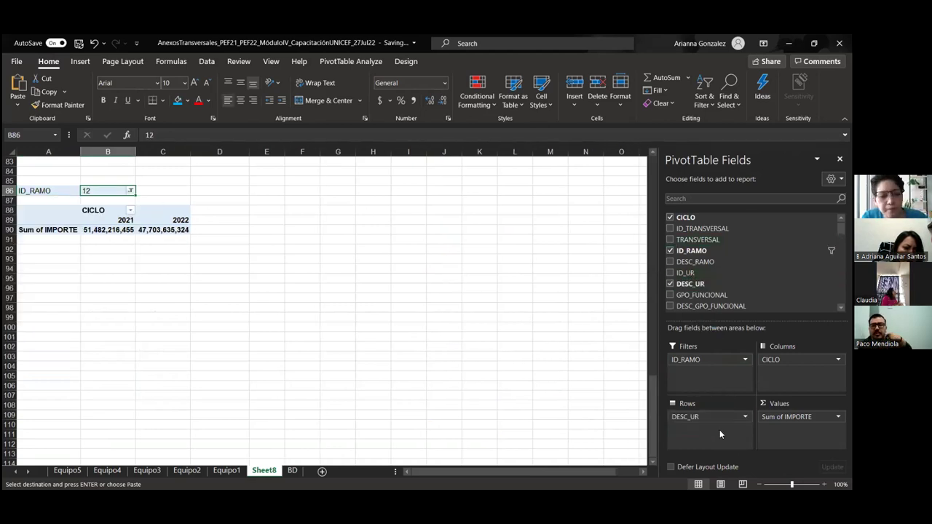
left_click_drag(693, 275, 696, 413)
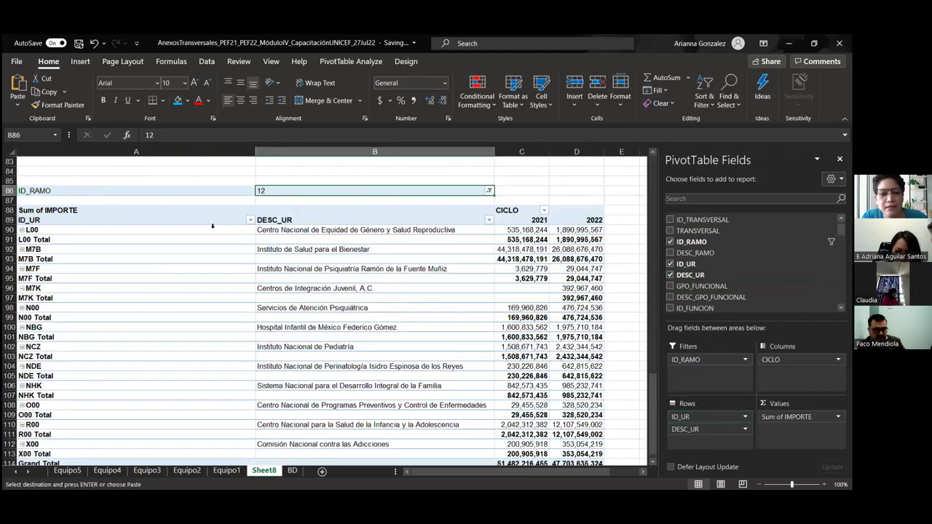
- Turn off the ID_UR subtotals and narrow column A to fit the unit codes
left_click(45, 239)
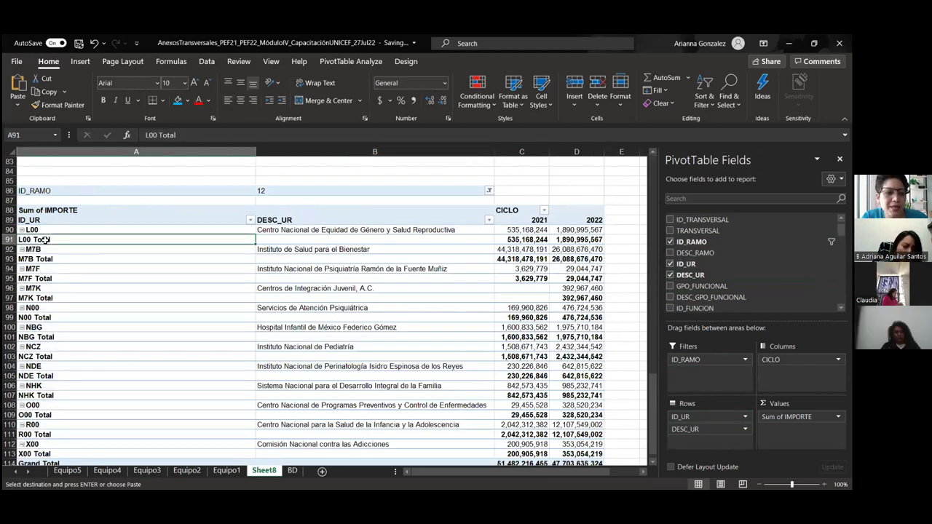
right_click(45, 241)
left_click(97, 333)
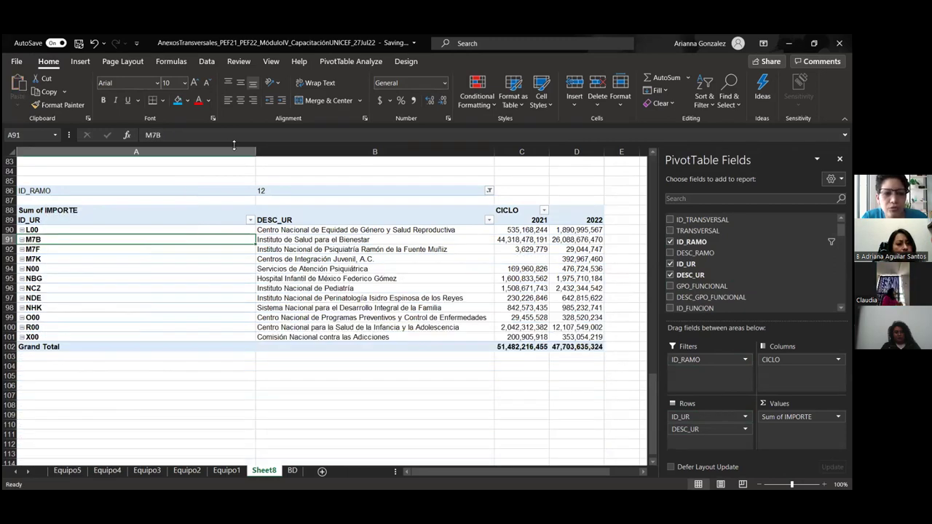
left_click_drag(254, 150, 71, 151)
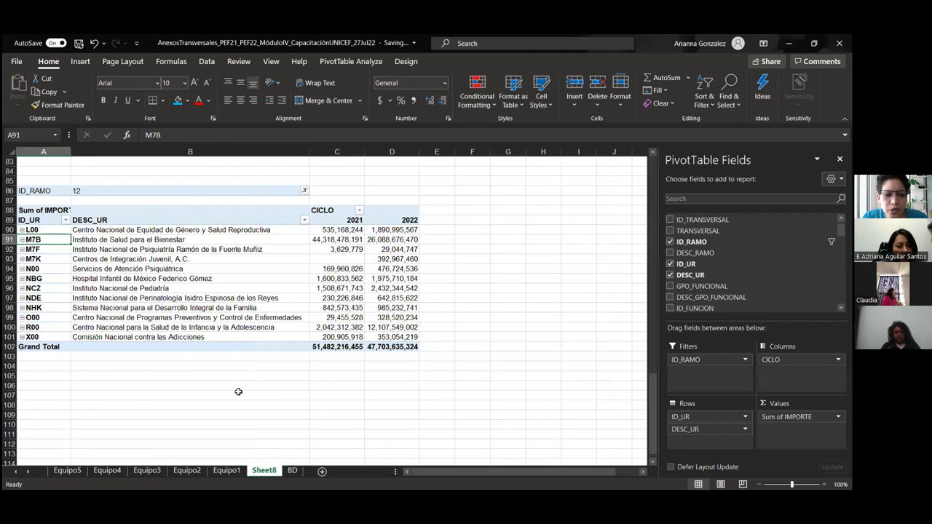
left_click(239, 393)
- Review the ID_RAMO 12 pivot table and highlight the whole R00 row, Centro Nacional para la Salud de la Infancia y la Adolescencia
scroll(216, 364, "up", 4)
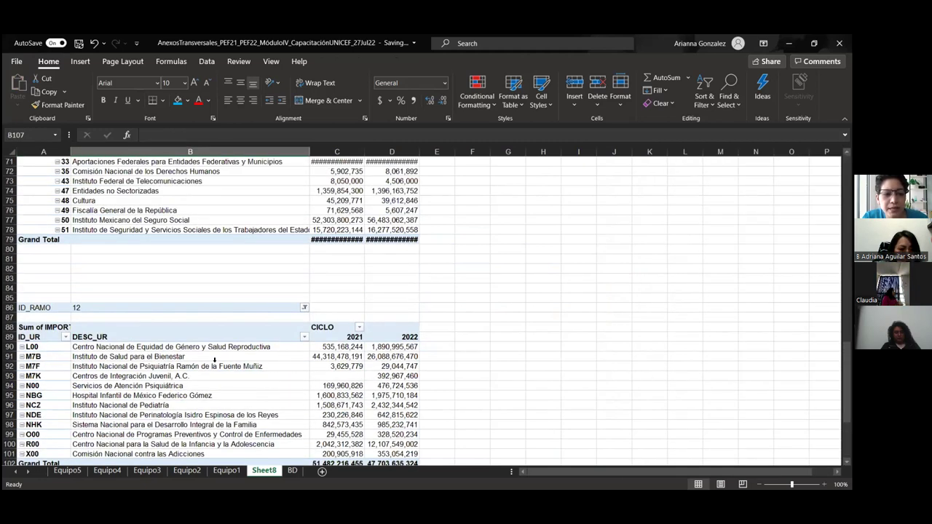
scroll(193, 301, "down", 2)
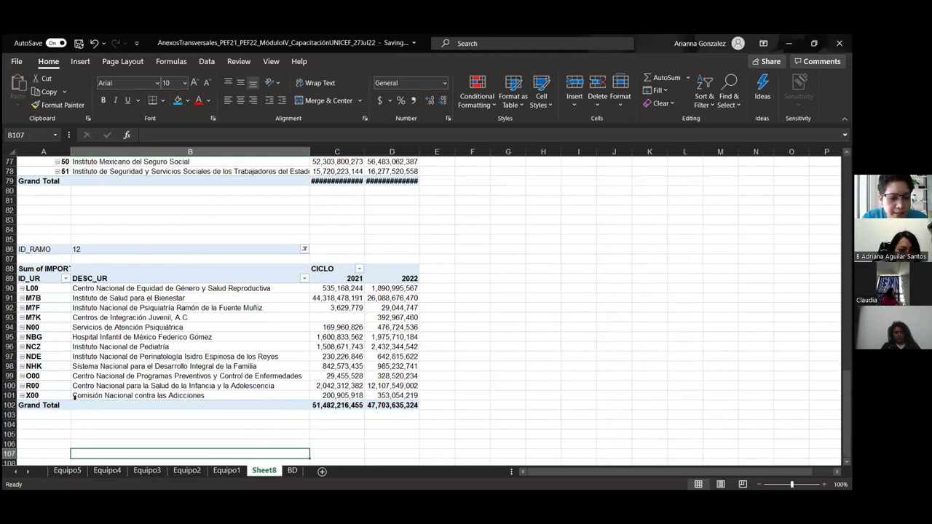
scroll(80, 397, "down", 1)
scroll(84, 391, "down", 1)
left_click(95, 330)
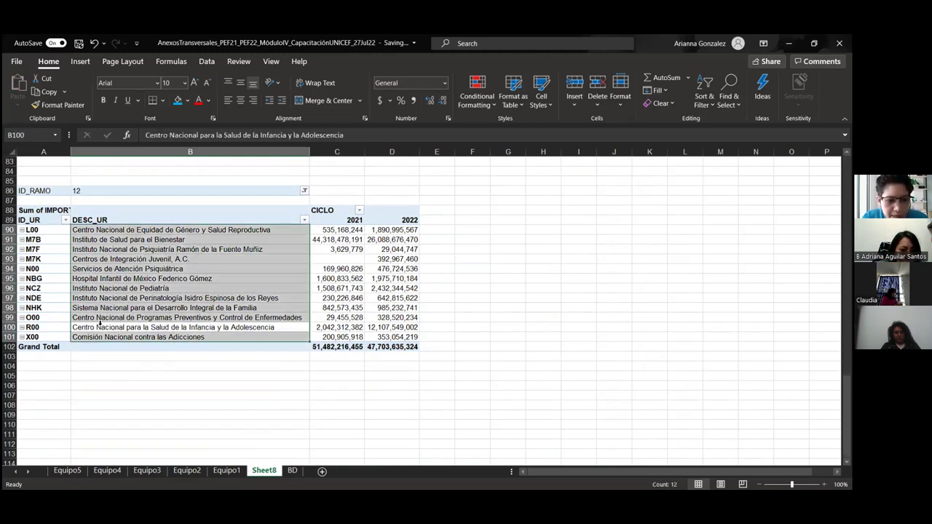
left_click(174, 385)
left_click_drag(44, 327, 408, 329)
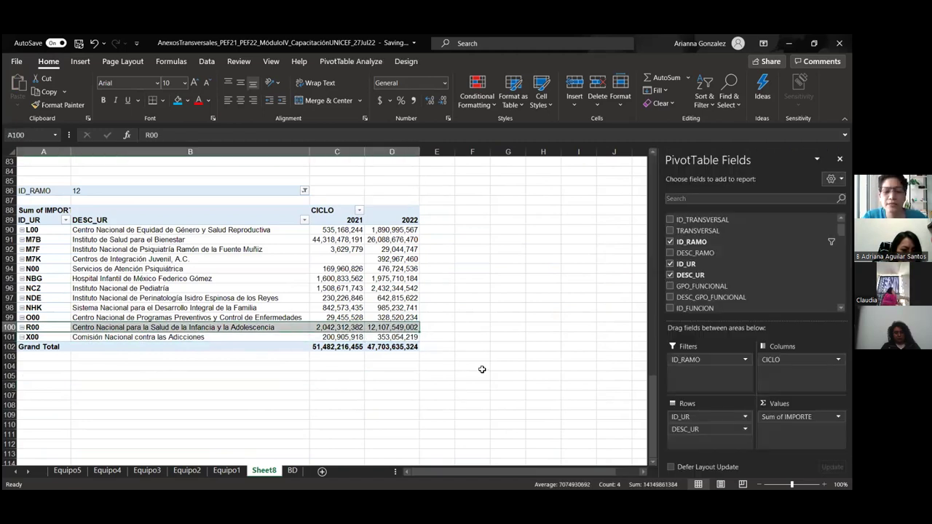
left_click(452, 306)
- Autofit columns C and D so the 2021 and 2022 amounts in the ID_RAMO pivot table display in full
scroll(218, 310, "up", 10)
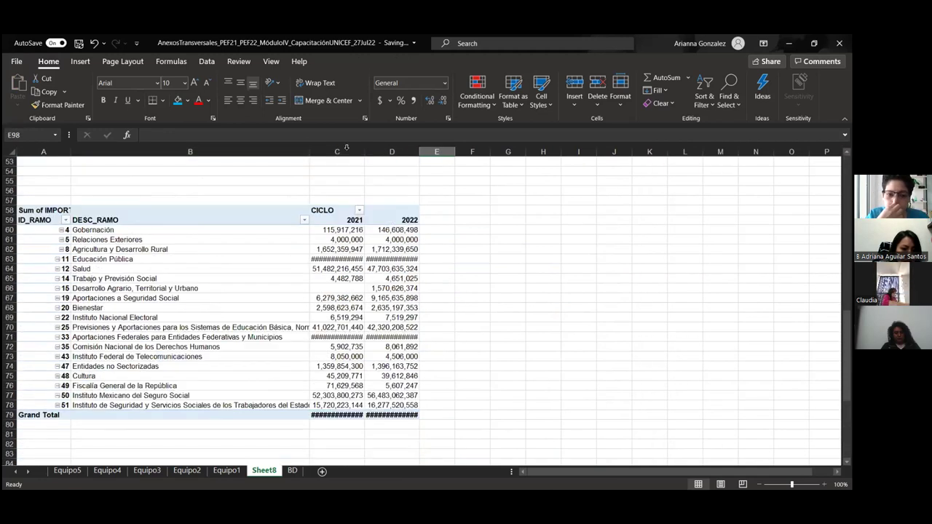
double_click(364, 151)
double_click(422, 151)
left_click(480, 278)
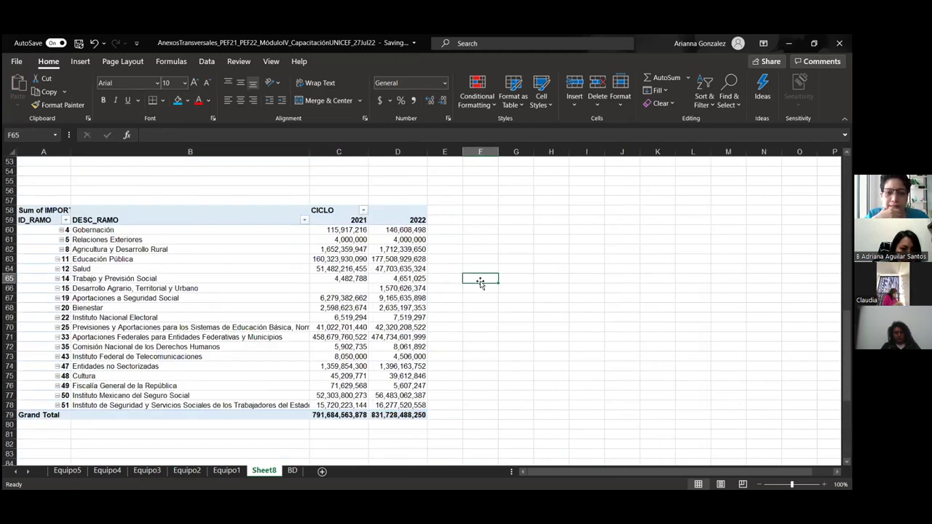
- Look over the ID_RAMO 12 pivot table and compare it with the breakdown used on the Equipo3 sheet
scroll(260, 248, "down", 6)
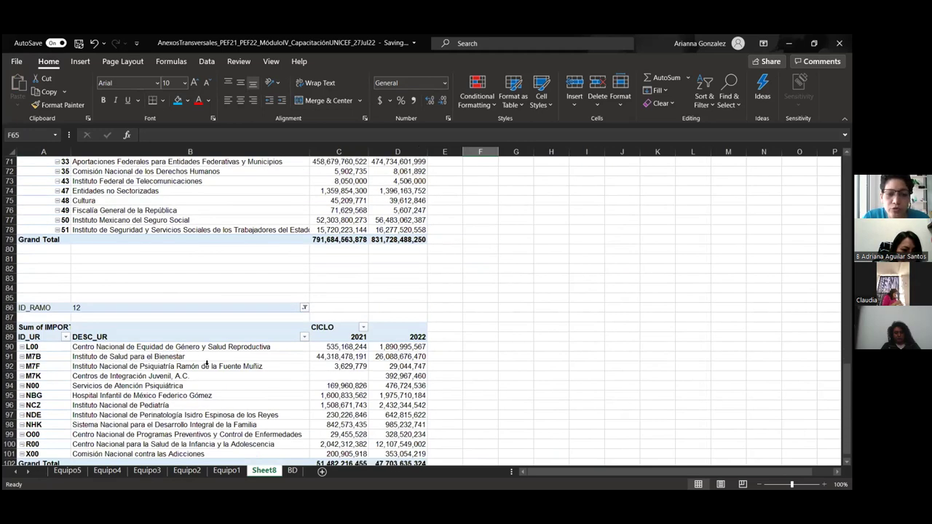
scroll(206, 364, "down", 5)
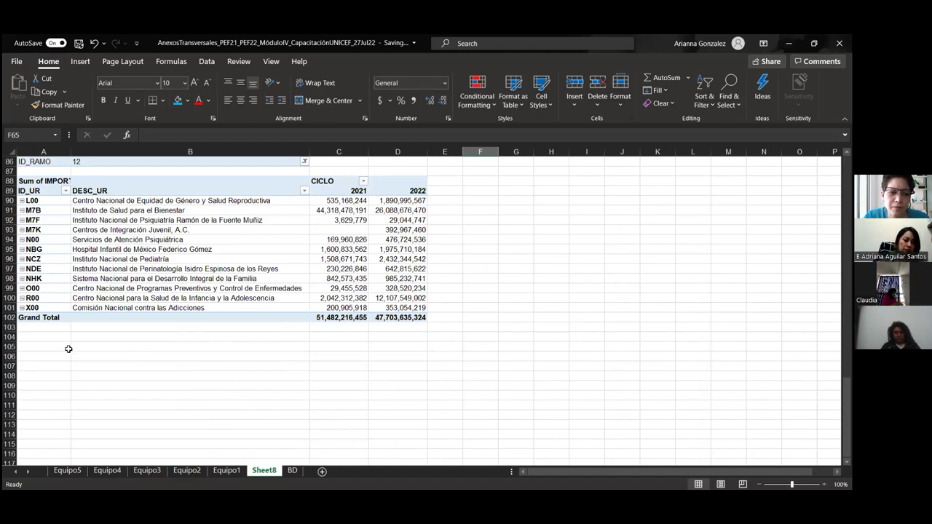
left_click(147, 471)
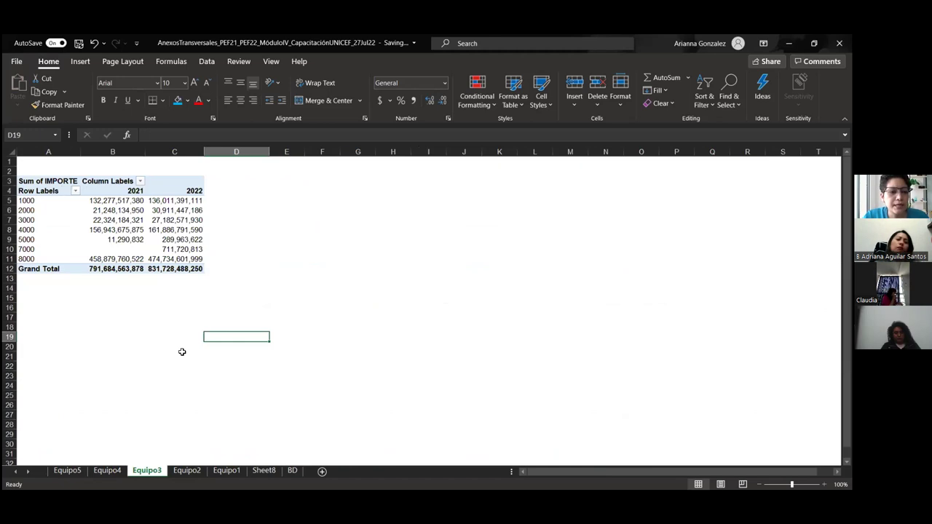
left_click(265, 470)
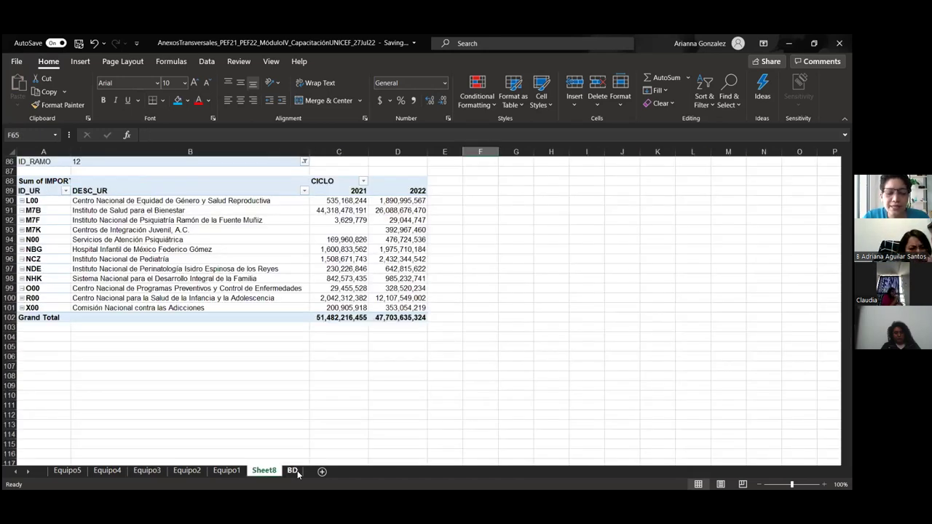
left_click(294, 470)
left_click(262, 471)
scroll(39, 236, "up", 3)
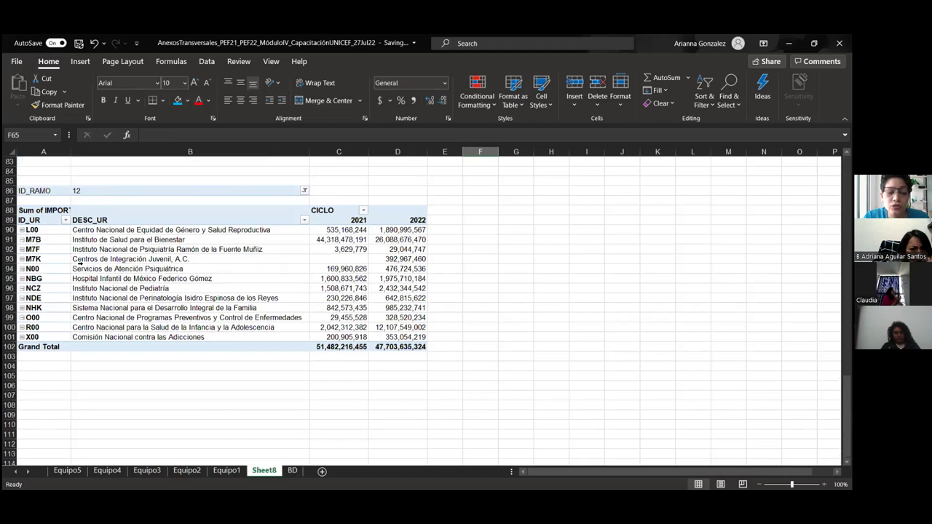
scroll(37, 237, "down", 2)
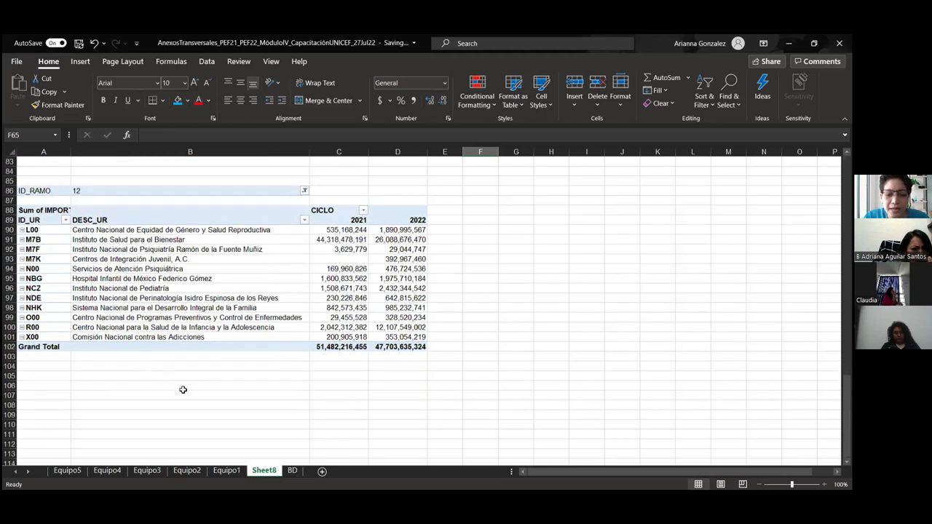
- Examine the column headers on the BD sheet to locate the ID_CAPITULO column and select it
left_click(292, 470)
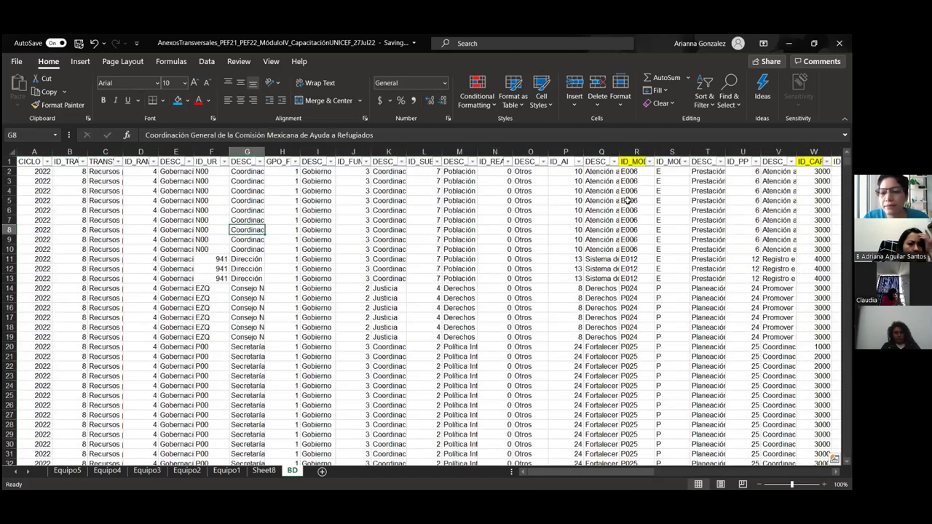
left_click(628, 201)
key("Right")
key("Right")
key("Right")
key("Right")
key("Right")
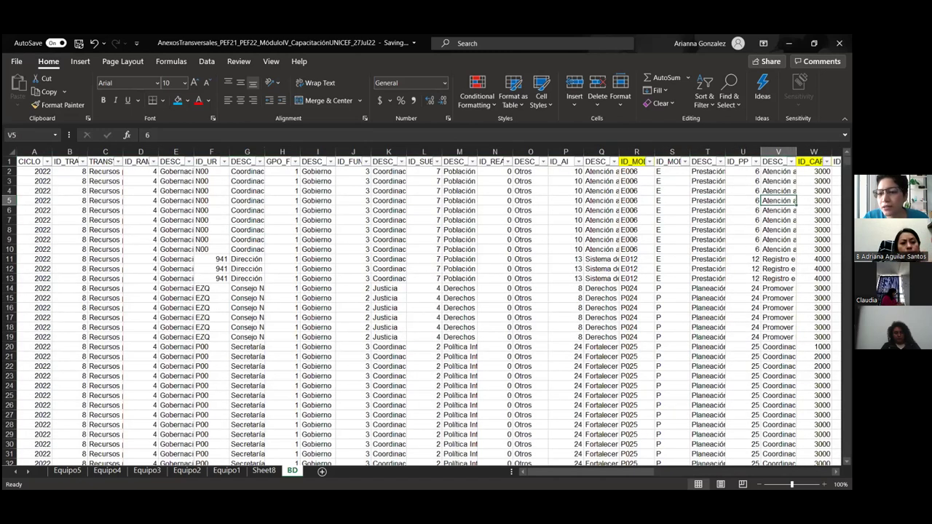
key("ctrl+Up")
key("Right")
key("Right")
key("Right")
key("Right")
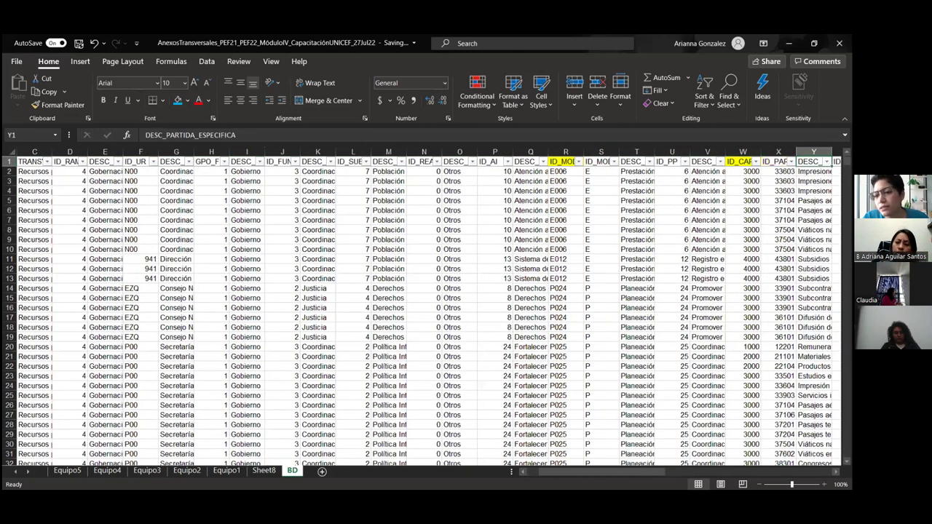
left_click(668, 153)
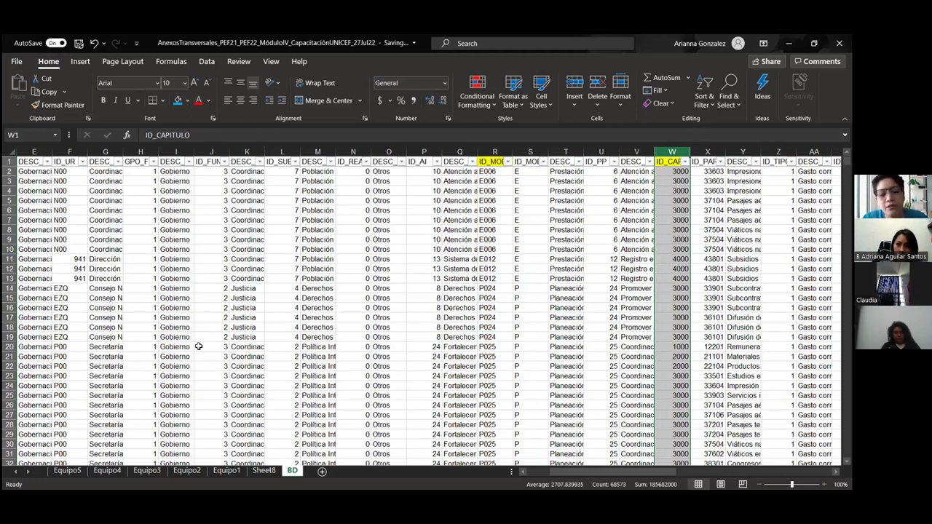
- Copy the whole ID_RAMO 12 pivot table on Sheet8, including its filter row, and paste it at A111
left_click(265, 471)
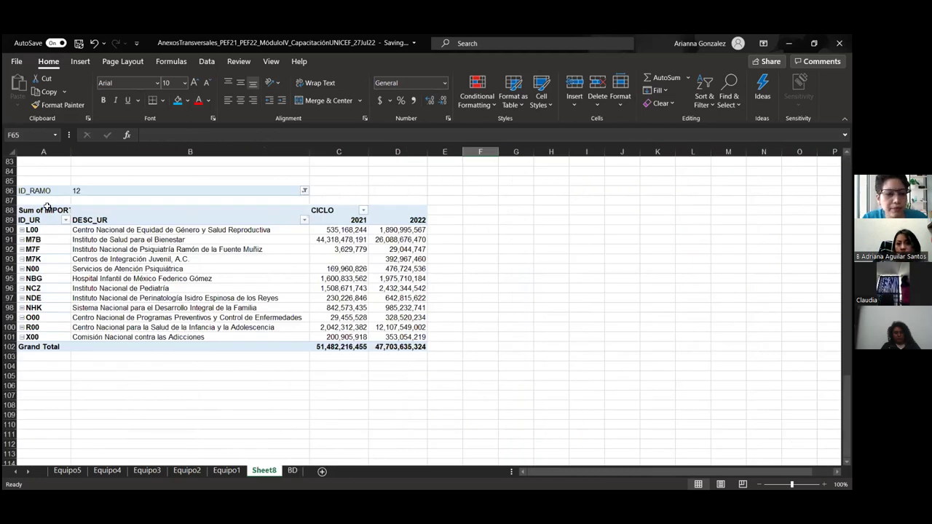
left_click_drag(46, 192, 389, 343)
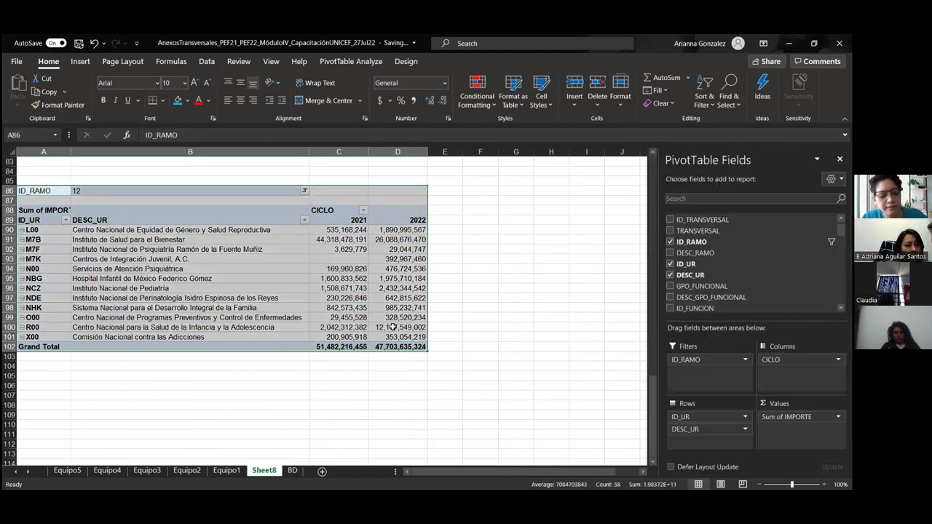
key("ctrl+c")
scroll(37, 383, "down", 3)
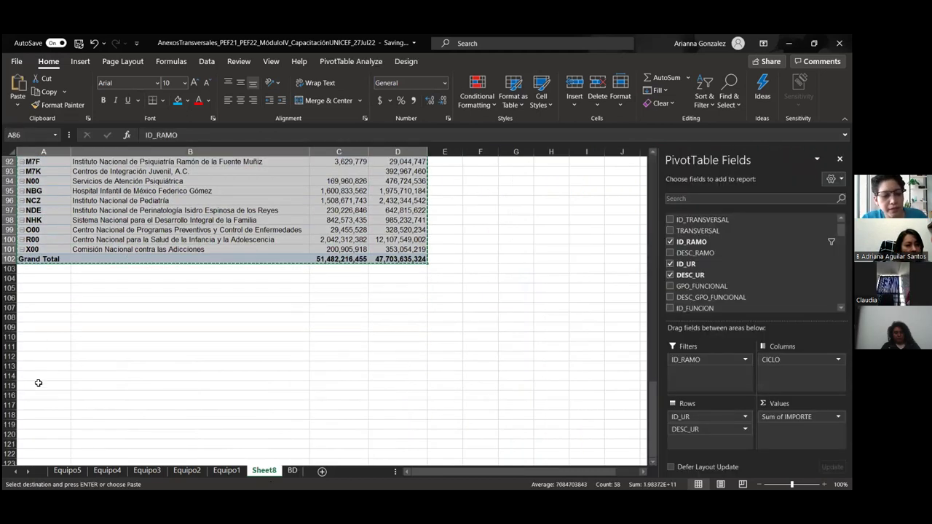
left_click(32, 345)
key("ctrl+v")
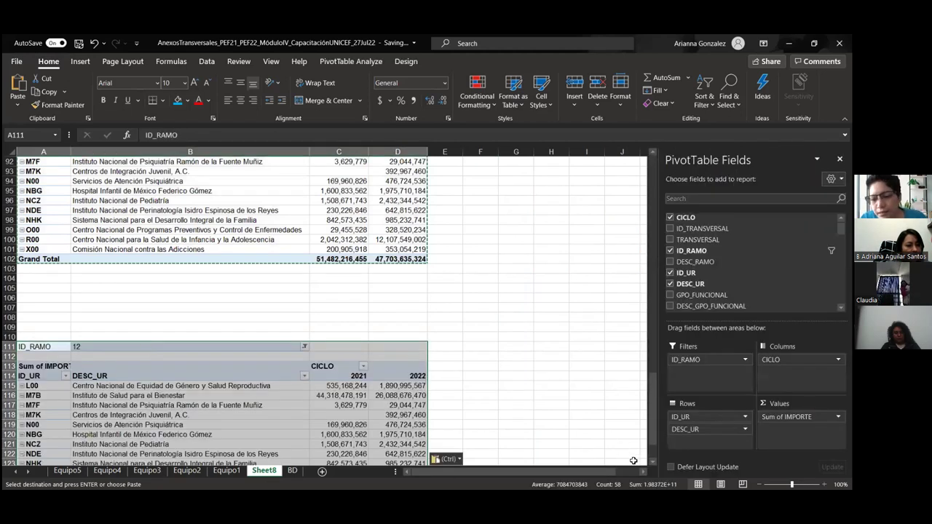
- Remove ID_UR, DESC_UR and the ID_RAMO filter from the pasted pivot table
left_click_drag(696, 416, 553, 408)
left_click_drag(697, 419, 612, 375)
left_click_drag(699, 360, 533, 358)
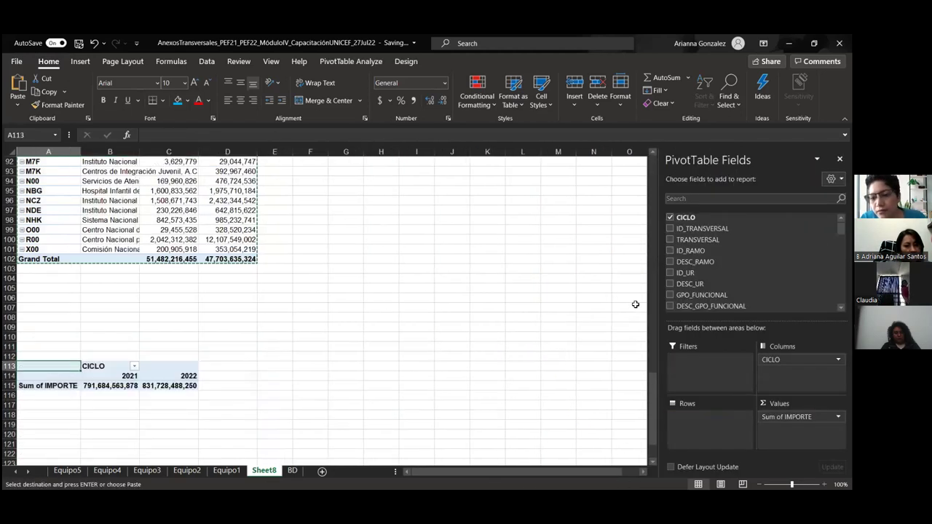
- Find the ID_CAPITULO field by searching for "capi", add it as the row field, and clear the pending copy selection
left_click(703, 197)
type("capi")
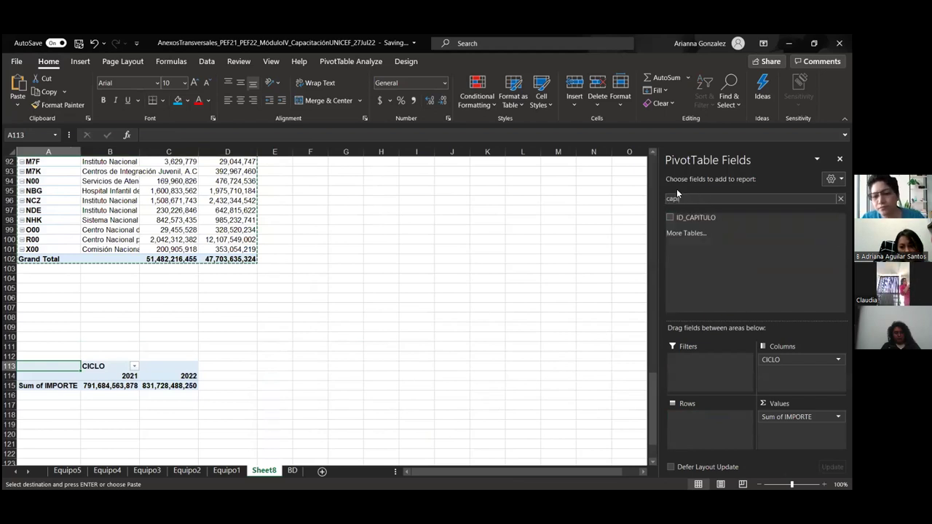
left_click_drag(690, 217, 703, 429)
scroll(550, 240, "down", 1)
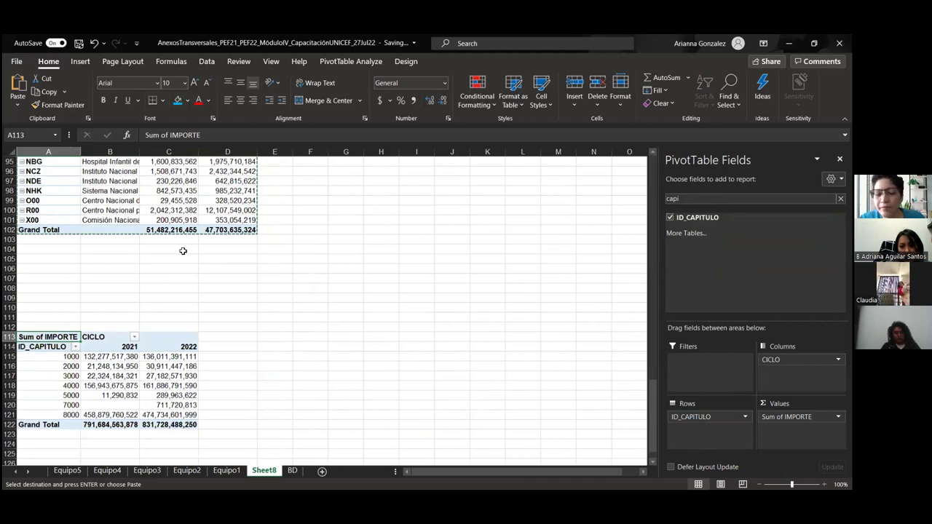
scroll(182, 255, "down", 3)
left_click(153, 210)
key("Escape")
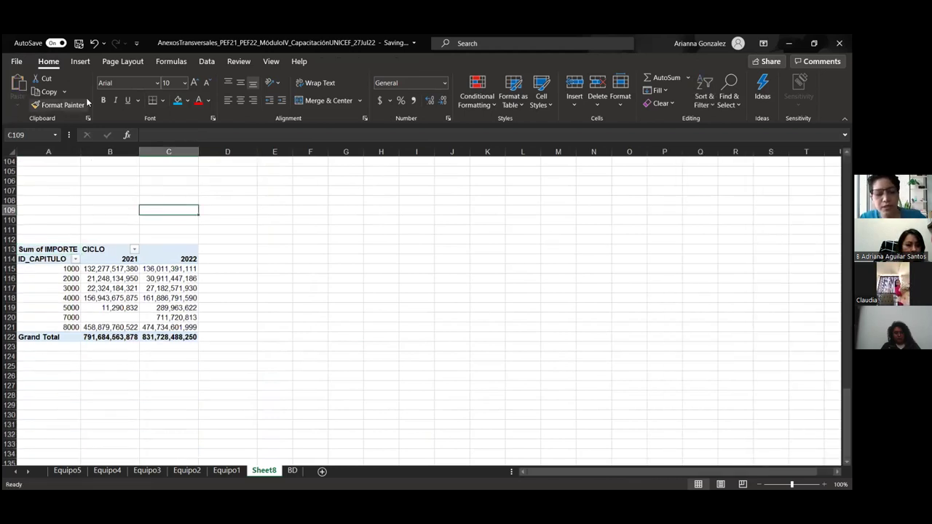
left_click(166, 297)
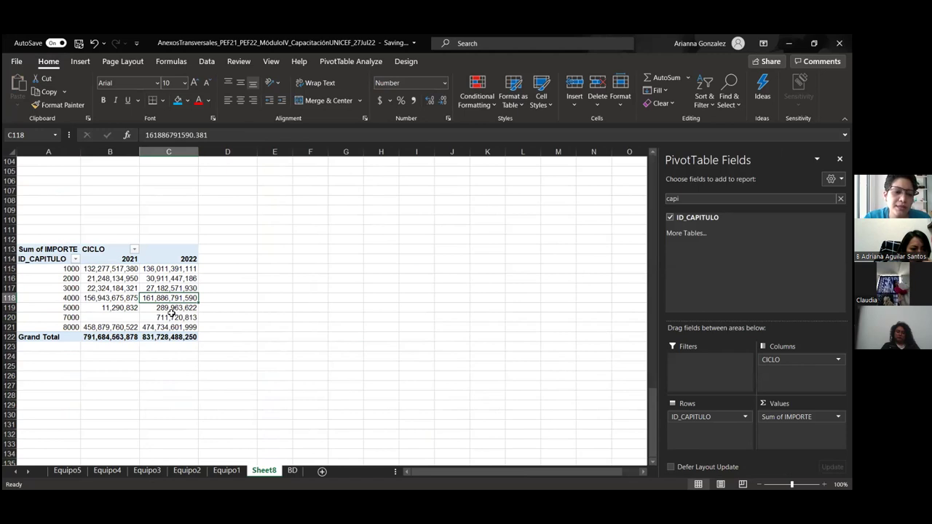
left_click(217, 325)
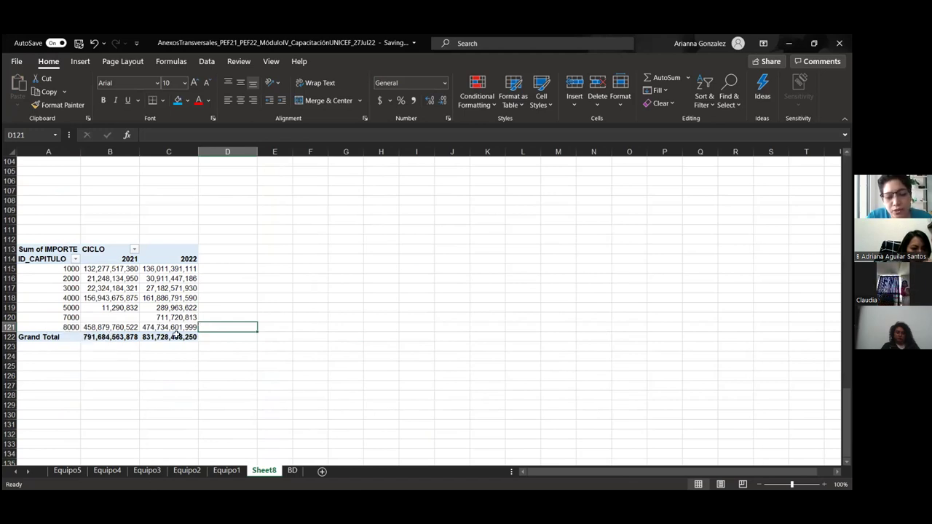
left_click(251, 349)
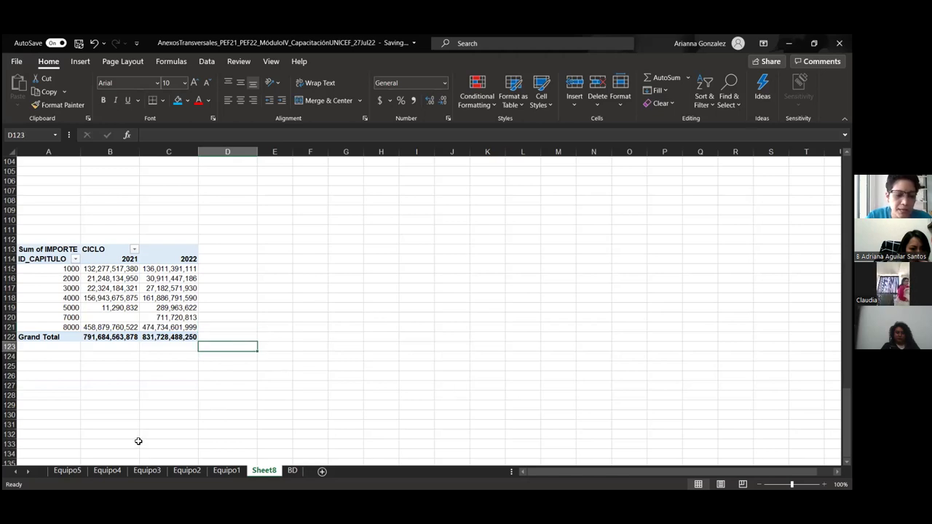
- Review the filters and row fields of the Equipo4 pivot table and check the column headers on the BD sheet
left_click(106, 471)
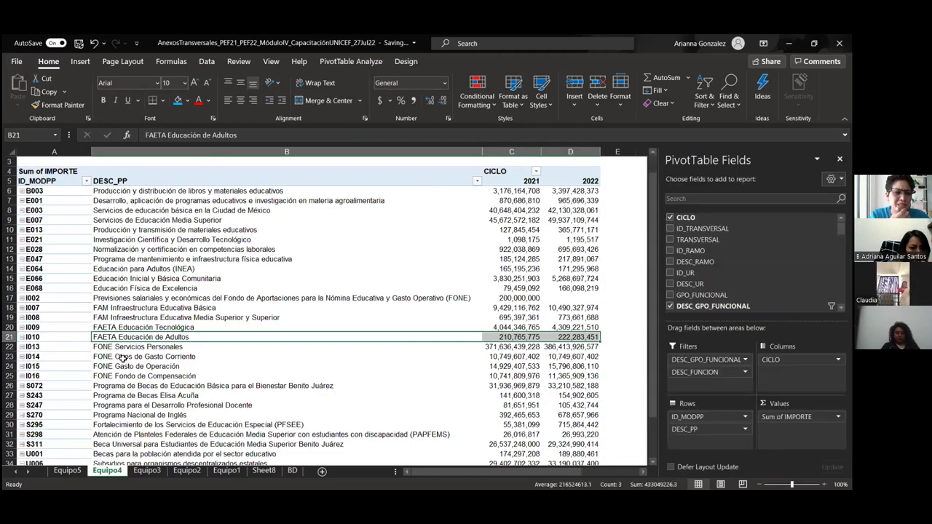
scroll(122, 358, "up", 1)
left_click(575, 178)
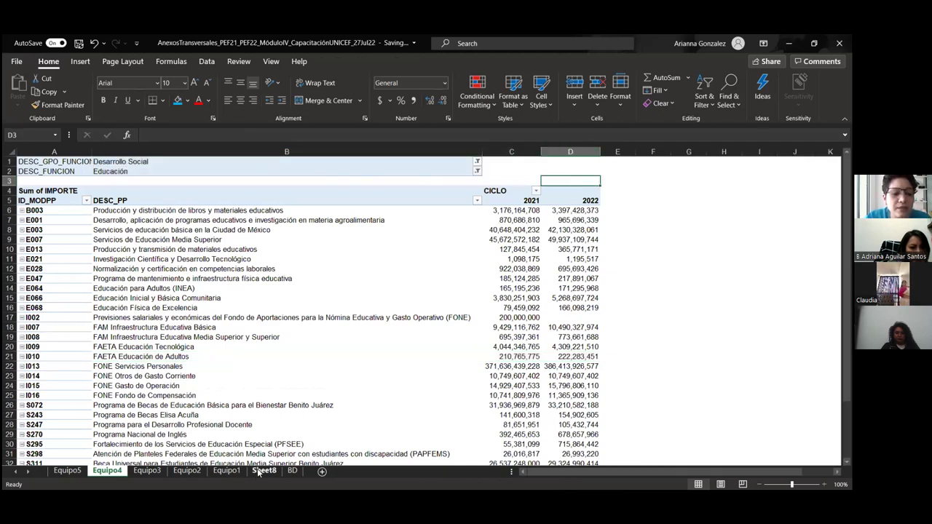
left_click(292, 471)
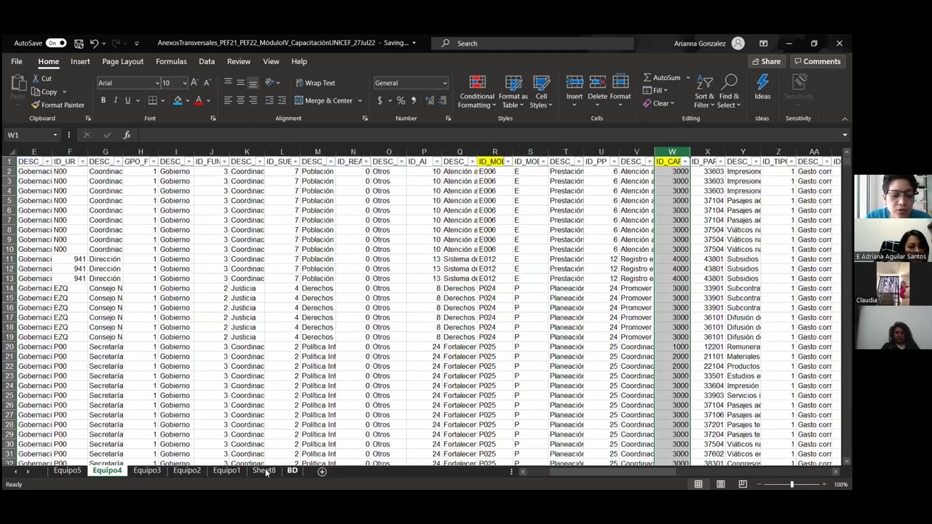
- Copy the whole ID_CAPITULO pivot table on Sheet8 and paste it at A129
key("ctrl+Page_Up")
left_click_drag(48, 248, 184, 337)
key("ctrl+c")
scroll(41, 226, "down", 6)
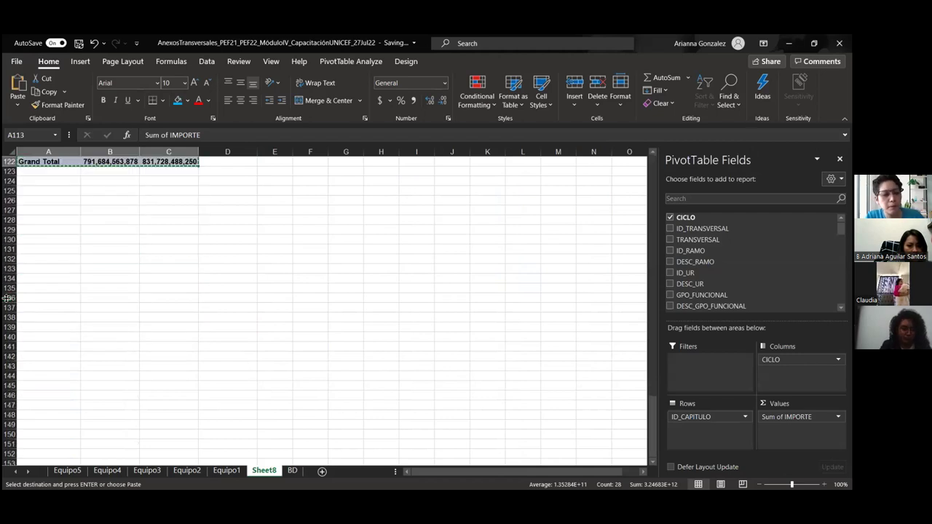
left_click(42, 226)
key("ctrl+v")
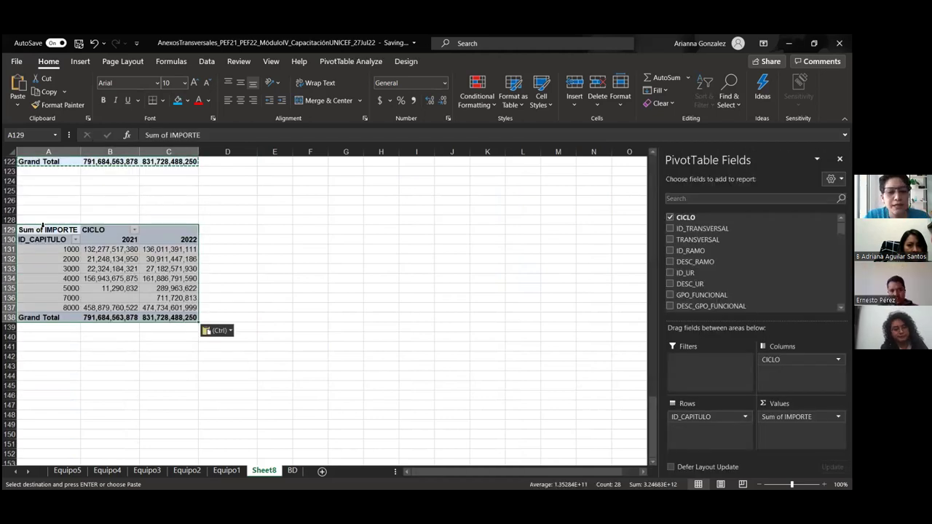
- Remove ID_CAPITULO from the pasted pivot table's rows and add ID_RAMO as a filter, finding it by searching for "ramo"
left_click(77, 215)
left_click(99, 294)
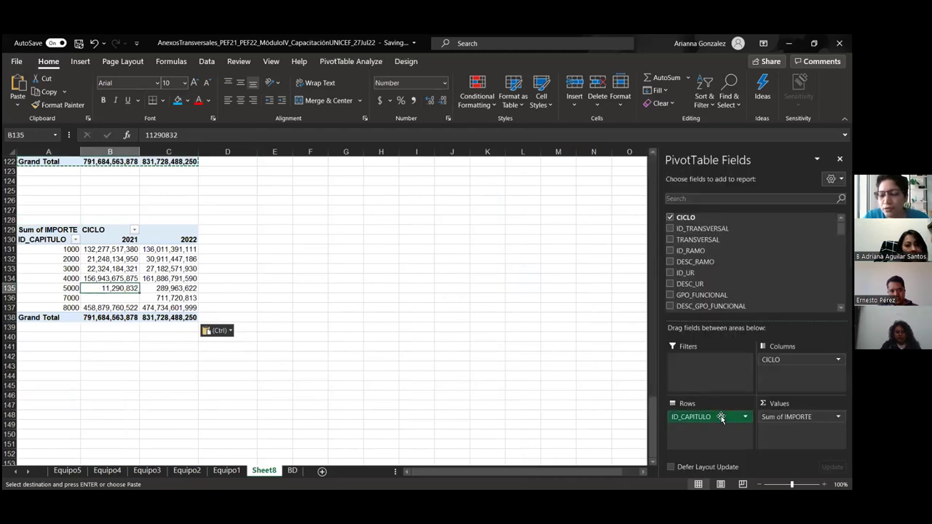
left_click_drag(720, 417, 532, 381)
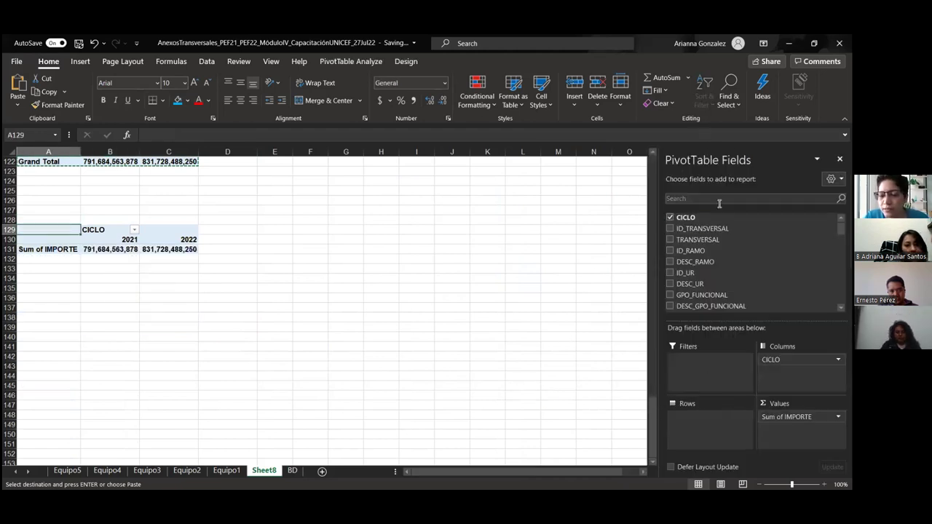
type("ramo")
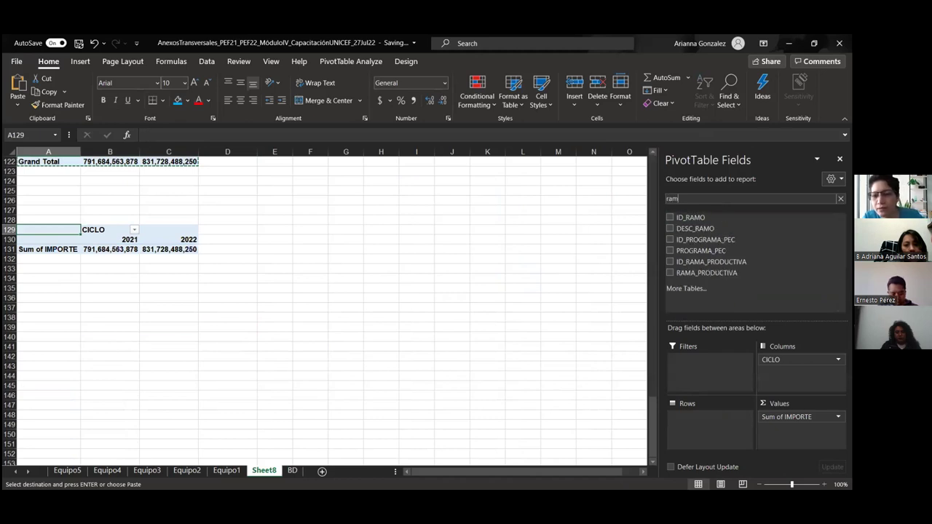
left_click_drag(695, 219, 700, 364)
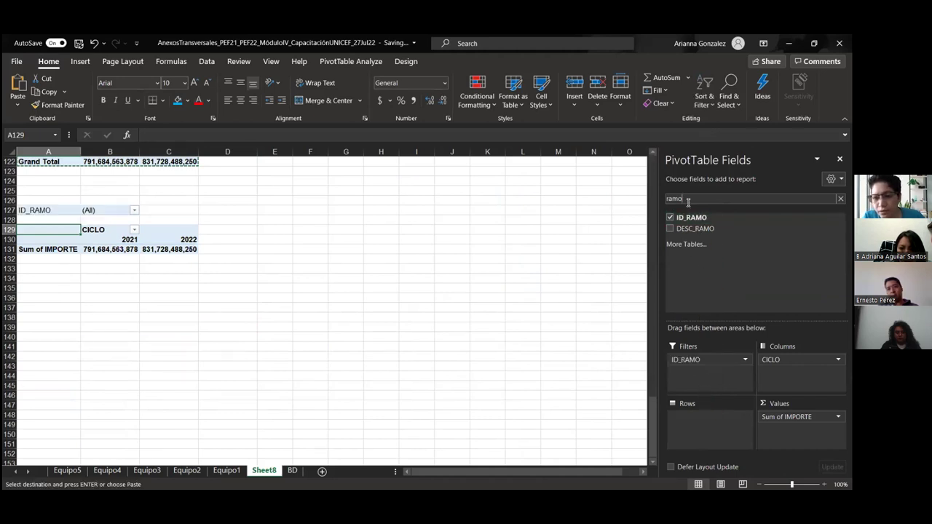
- Find the DESC_PP field by searching for "pp" and add it as the row field
key("BackSpace")
key("BackSpace")
key("BackSpace")
key("BackSpace")
type("pp")
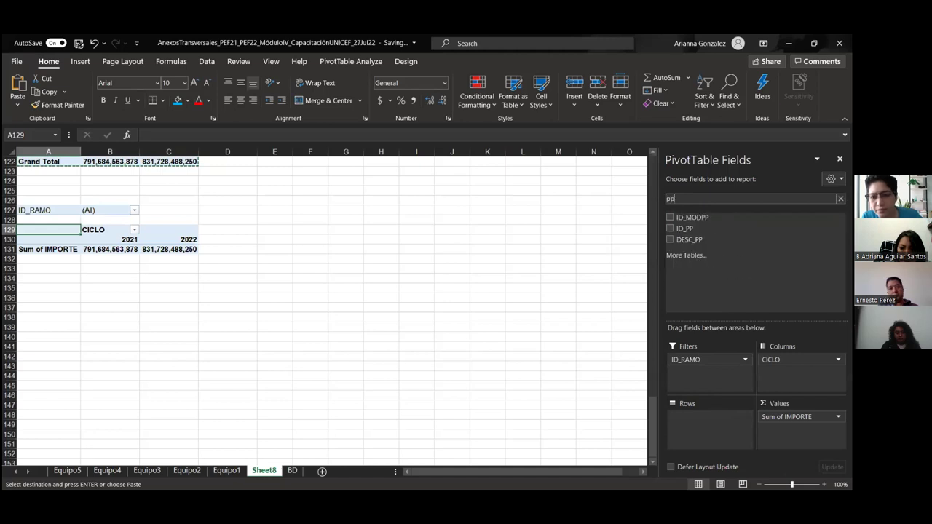
left_click_drag(681, 239, 710, 429)
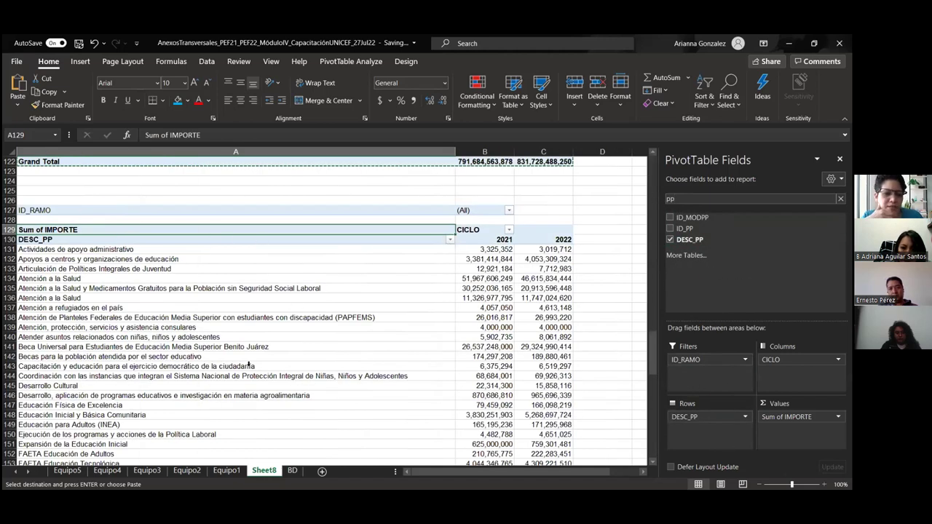
- Check the Equipo4 and BD sheets for reference and filter the DESC_PP pivot table on Sheet8 to ID_RAMO 11
left_click(102, 473)
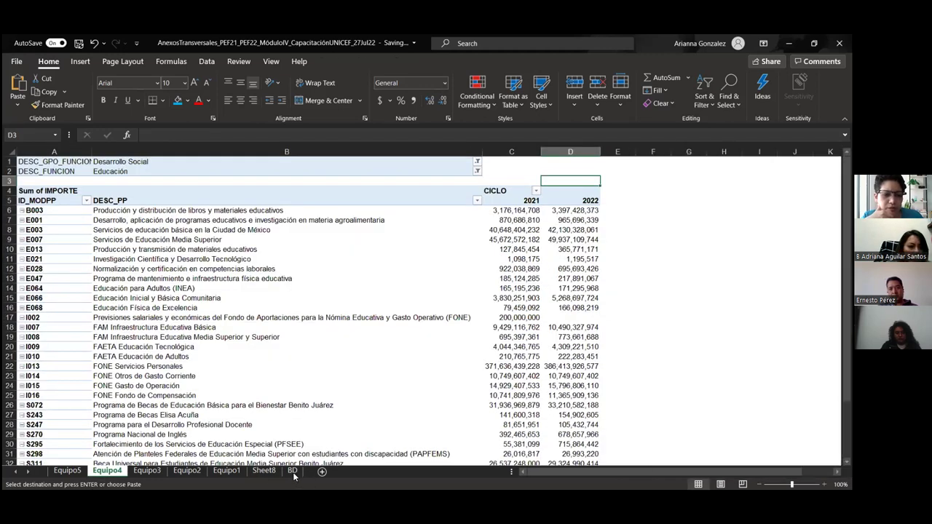
left_click(292, 471)
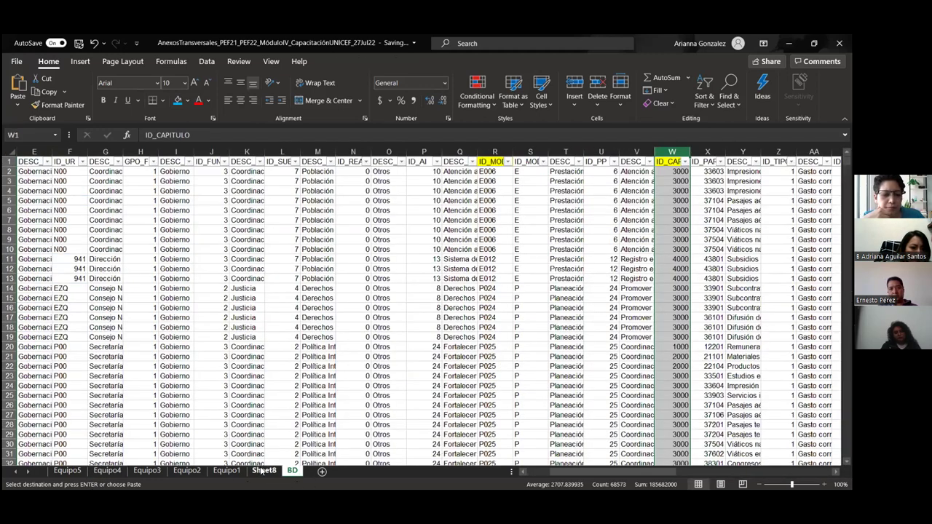
left_click(263, 471)
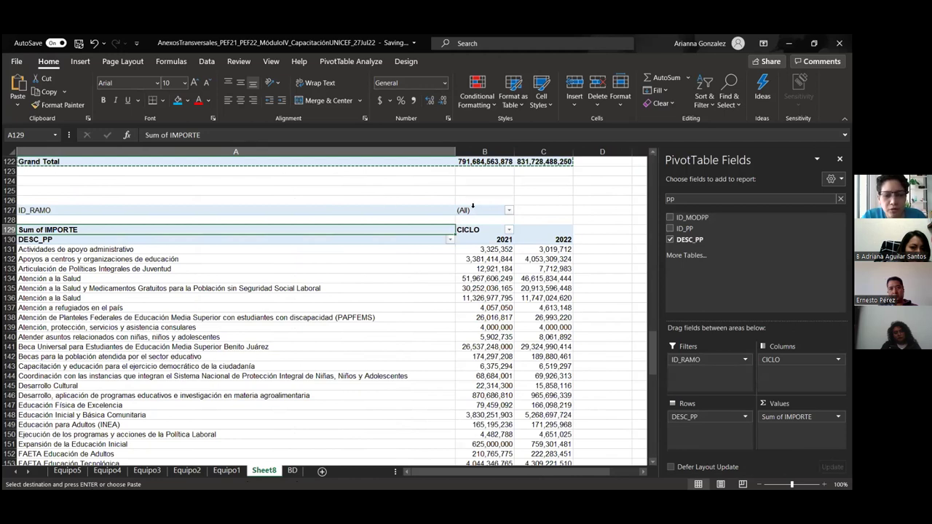
left_click(511, 210)
left_click(404, 247)
left_click(443, 350)
left_click(465, 210)
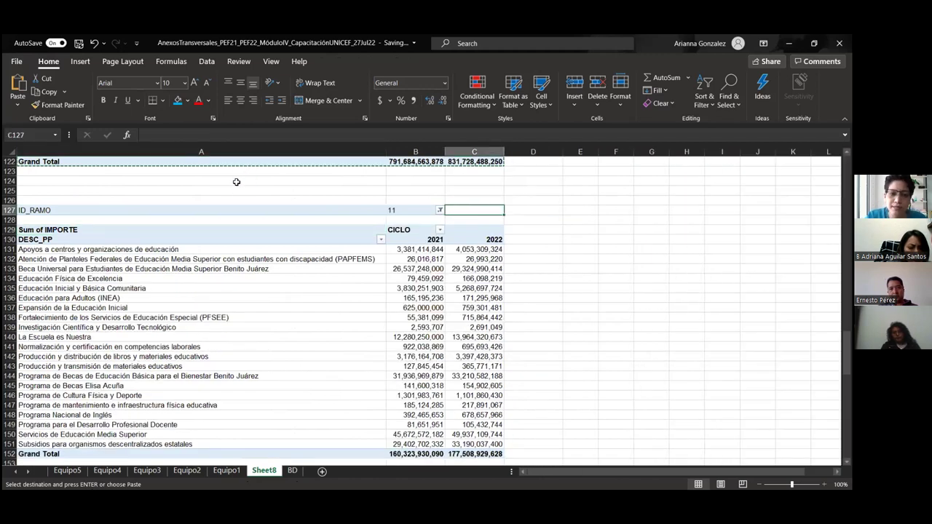
- Replace the ID_RAMO filter of the DESC_PP pivot table with DESC_FUNCION, clearing the field search to find it
left_click_drag(235, 190, 225, 197)
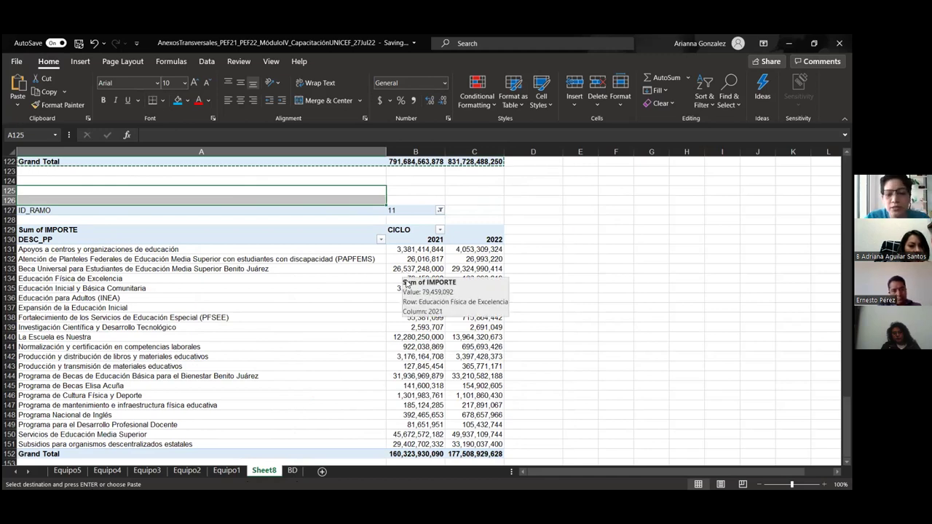
left_click(219, 278)
left_click_drag(696, 361, 559, 333)
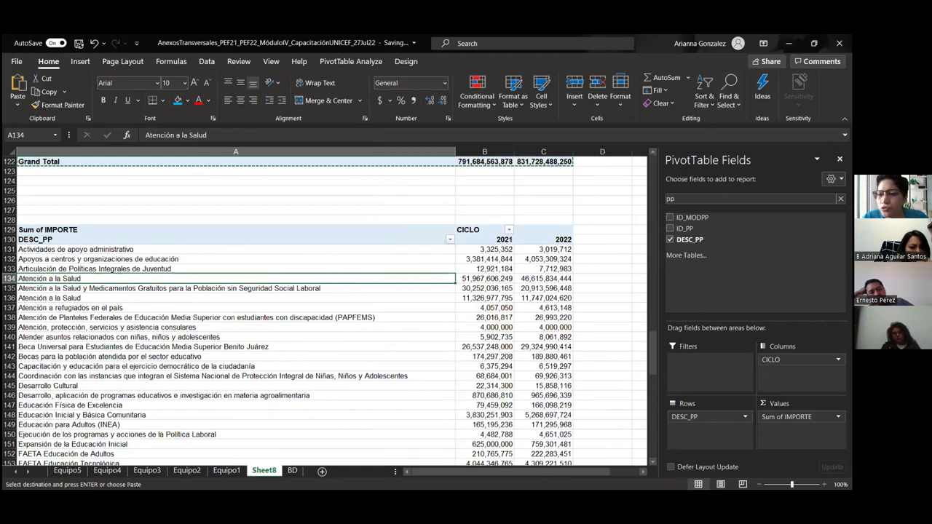
left_click(840, 198)
scroll(726, 233, "down", 1)
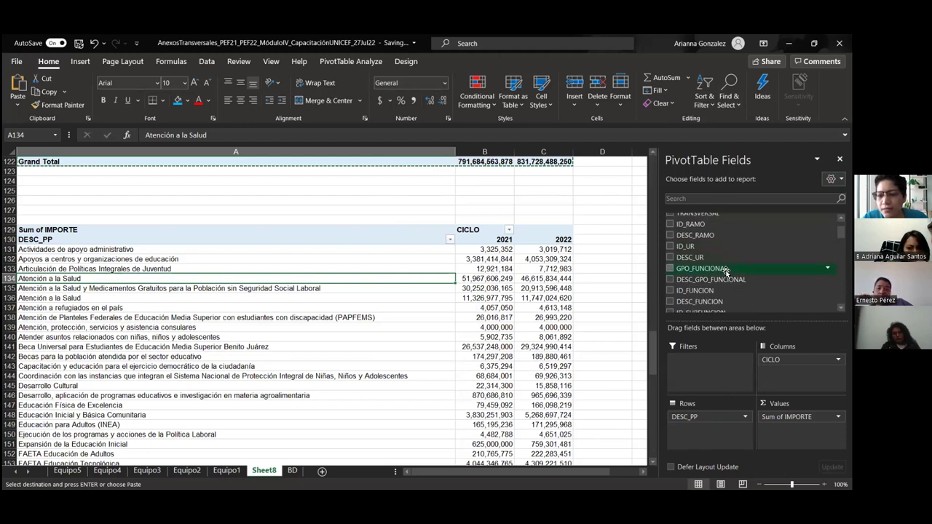
scroll(721, 289, "down", 1)
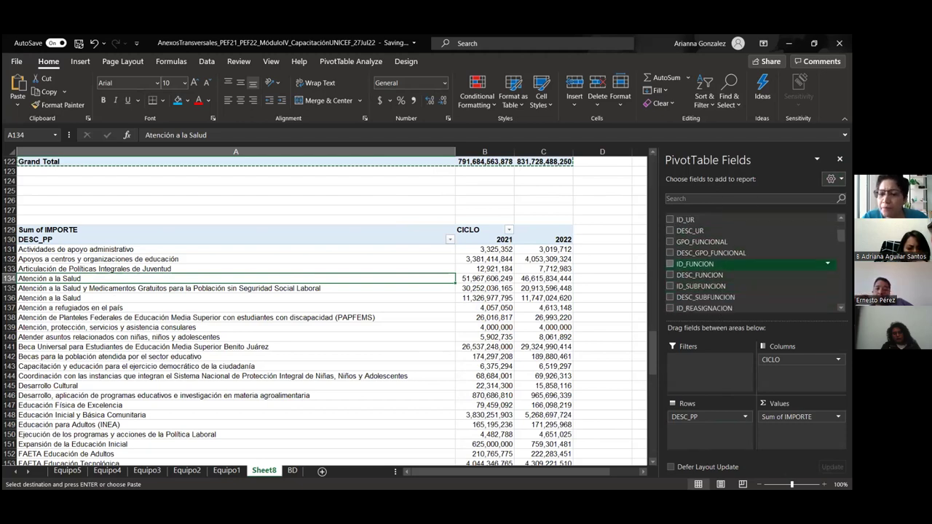
left_click_drag(713, 273, 703, 379)
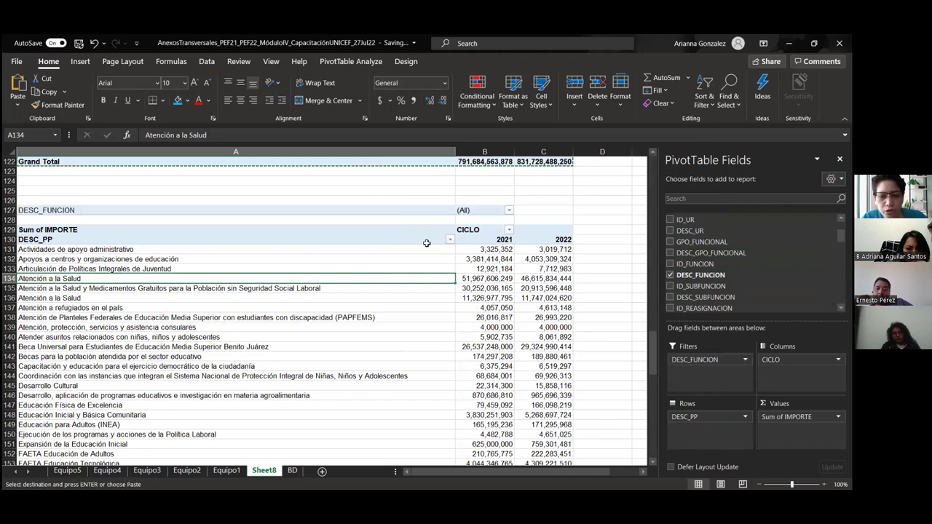
- Filter DESC_FUNCION to Educación, finding it by searching for "educac"
left_click(509, 211)
type("educac")
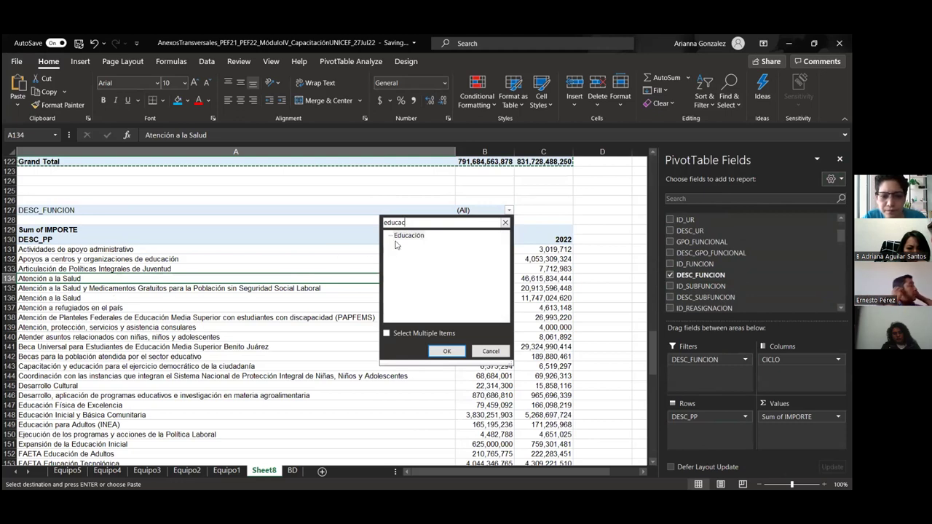
left_click(408, 236)
left_click(445, 351)
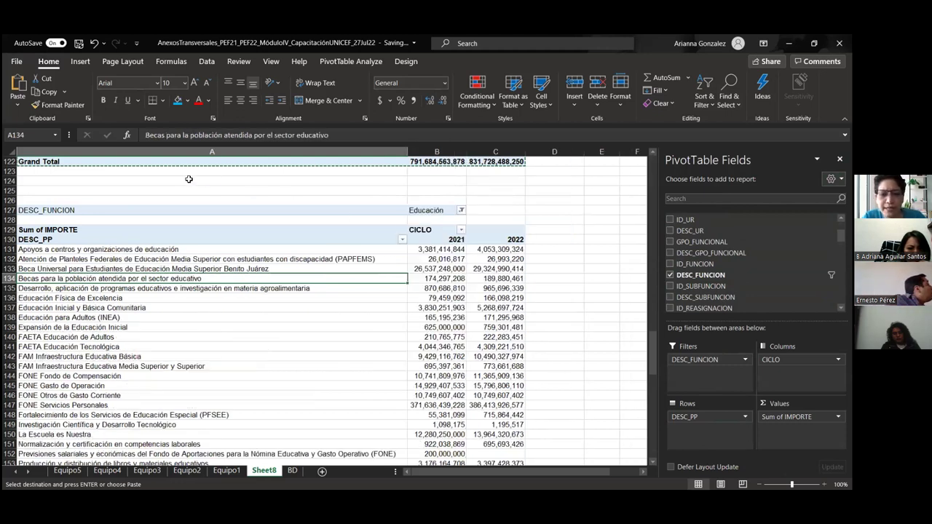
- Add DESC_GPO_FUNCIONAL as a filter above DESC_FUNCION and set it to Desarrollo Social
left_click_drag(707, 251, 703, 360)
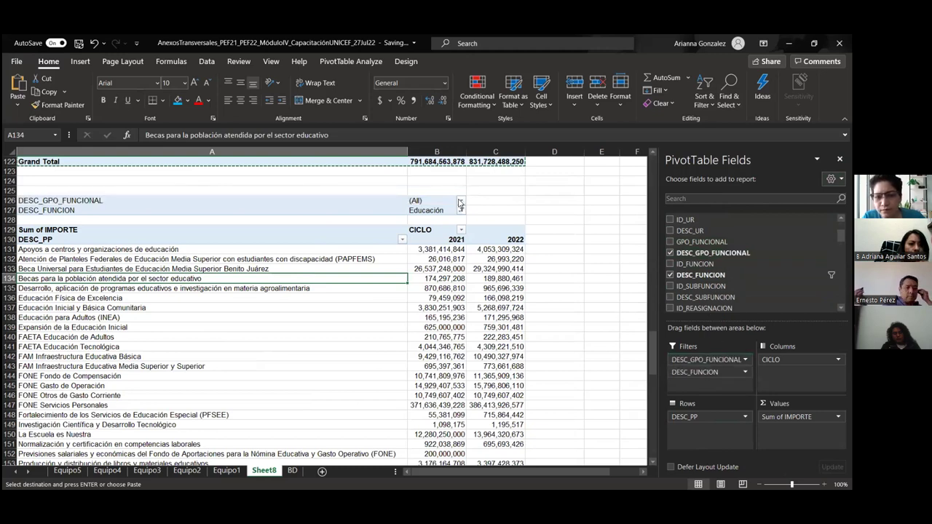
left_click(462, 200)
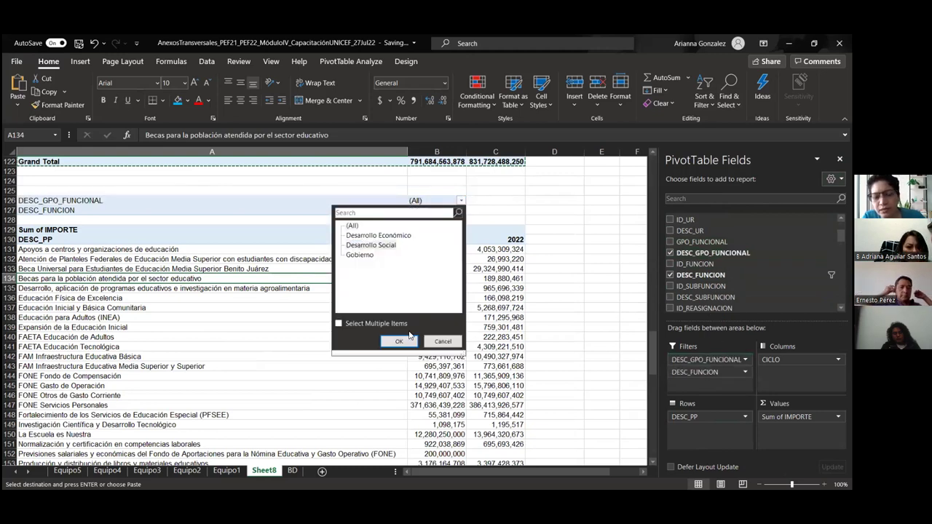
left_click(400, 341)
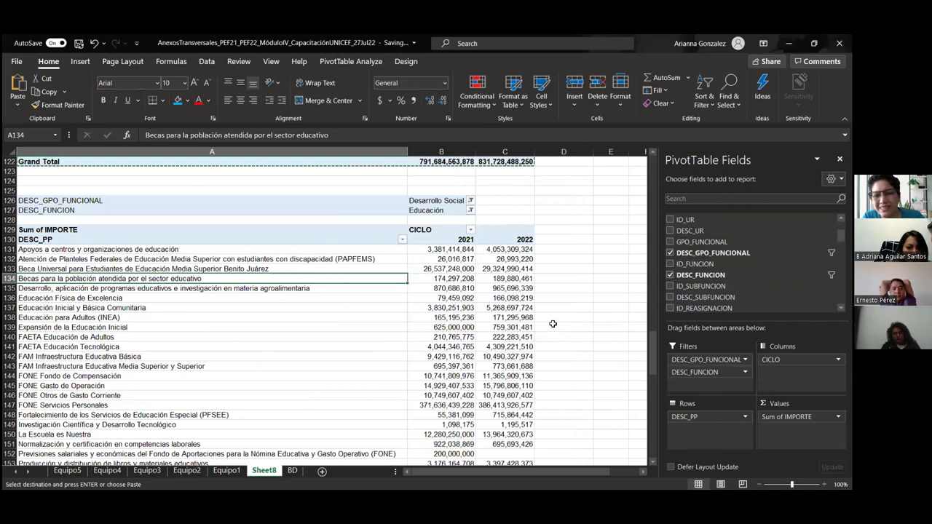
scroll(553, 323, "down", 1)
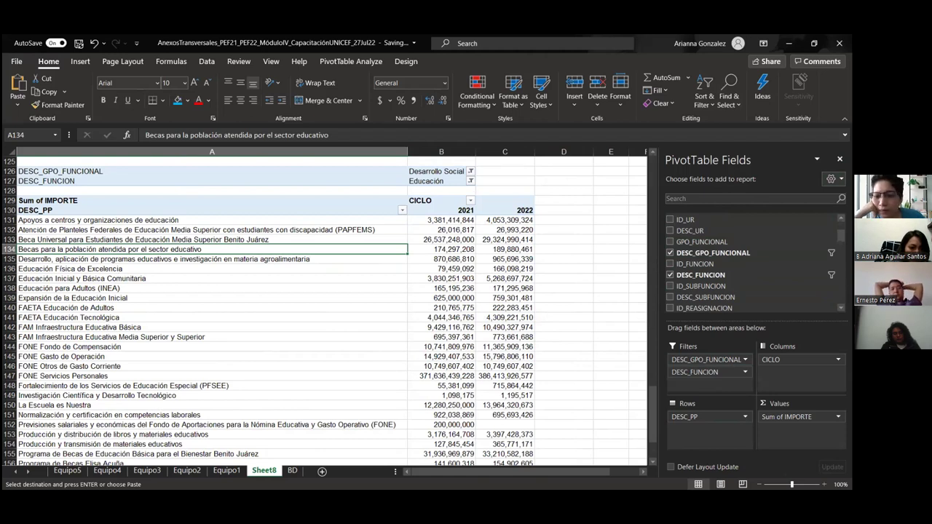
- In cell R2 of the BD sheet's ID_MODPP column, start an IF formula that tests whether U2 is less than 10
left_click(291, 471)
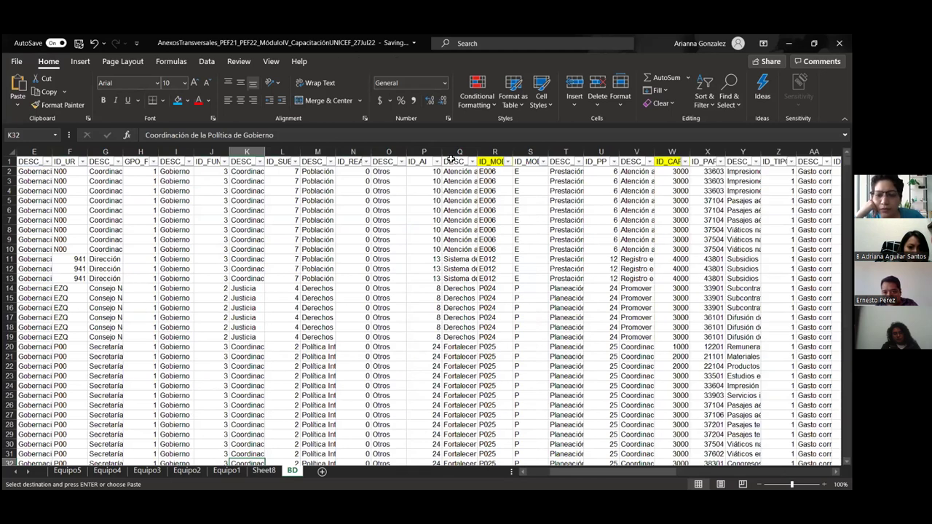
left_click(491, 150)
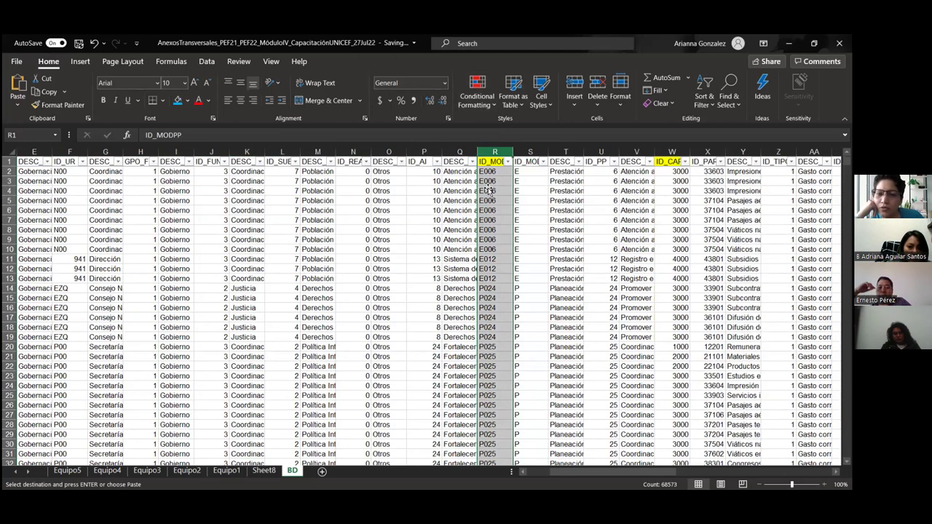
left_click(492, 172)
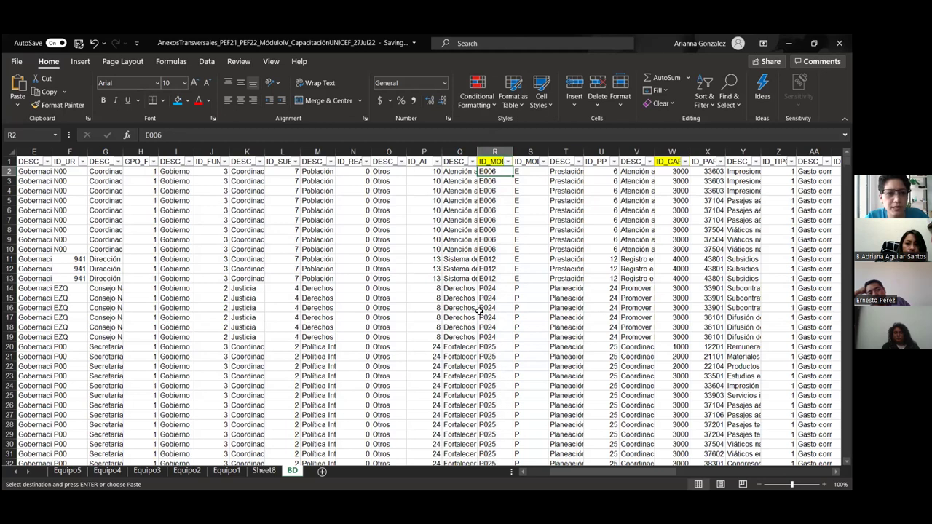
type("+")
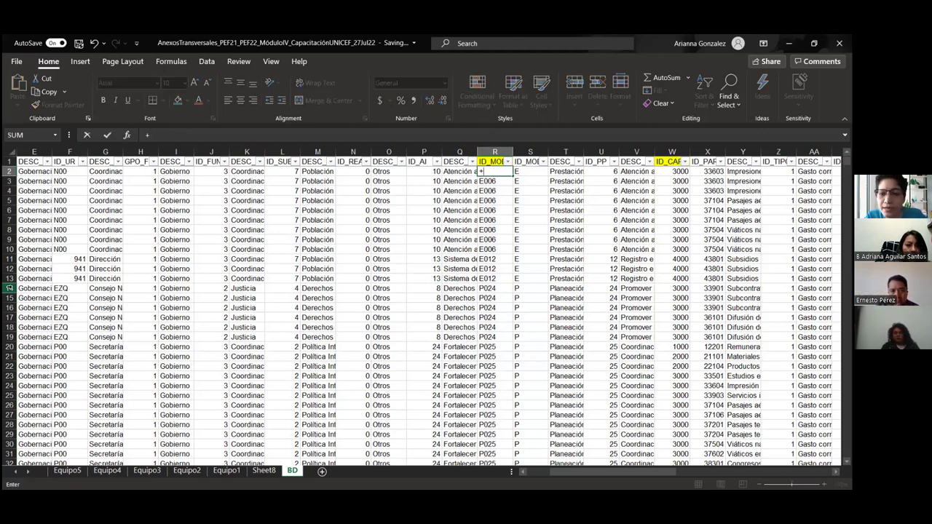
type("if/")
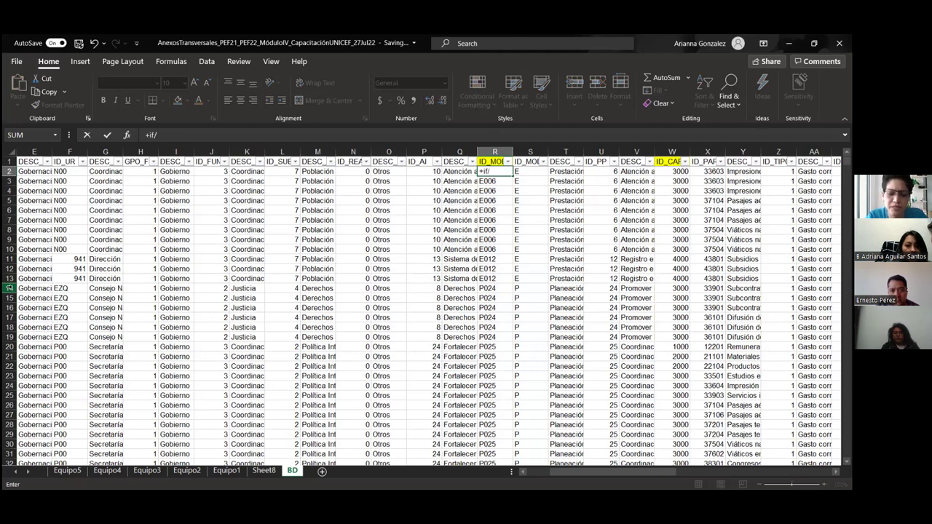
key("BackSpace")
type("(")
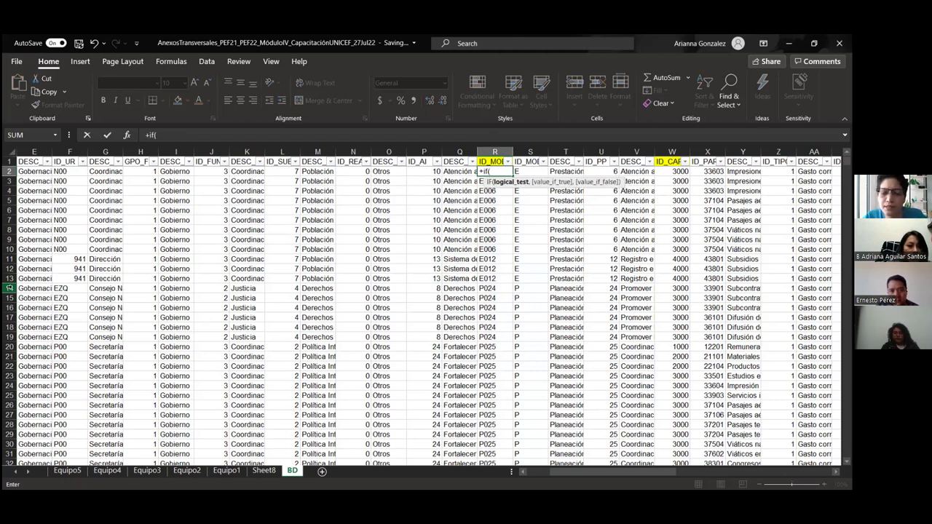
key("Right")
key("Right")
key("Right")
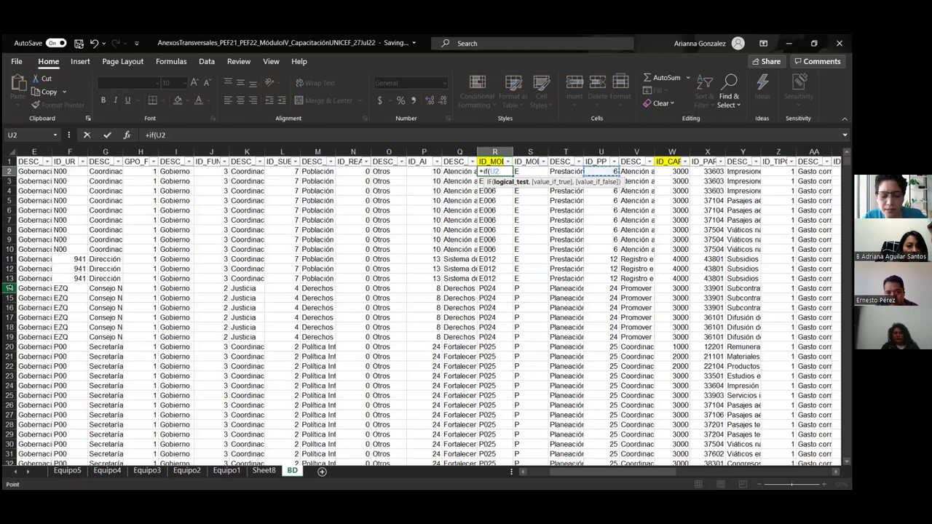
type("<10")
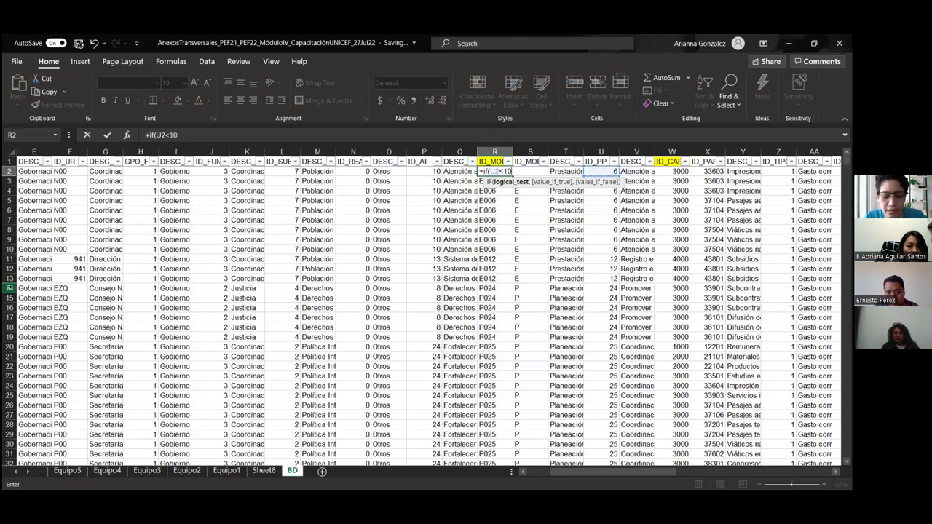
type(",")
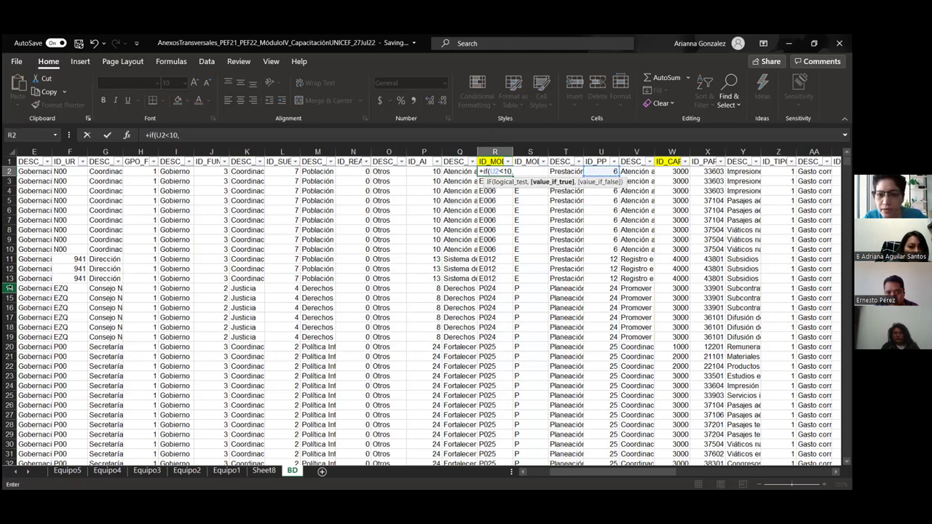
- Add a CONCATENATE of S2, "00" and U2 as the value when the first test is true
type("concatenate(")
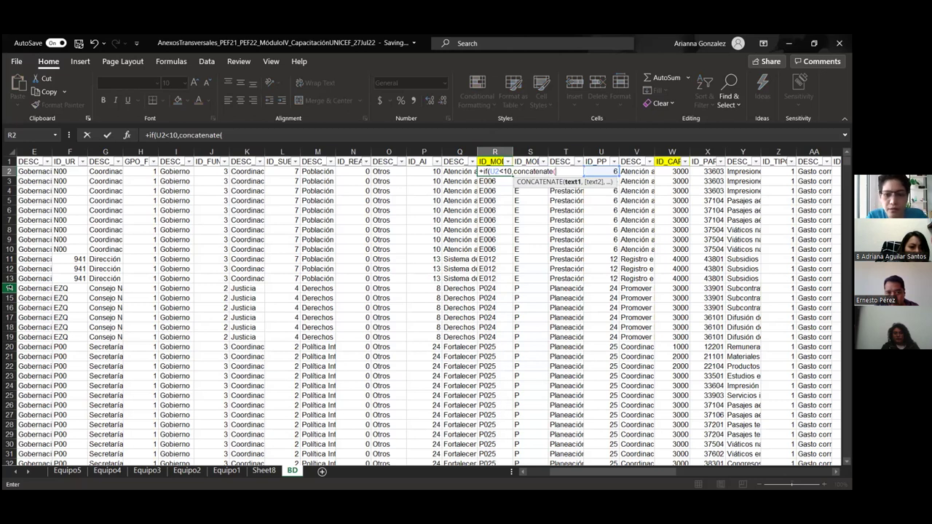
type("s2,\"00\"")
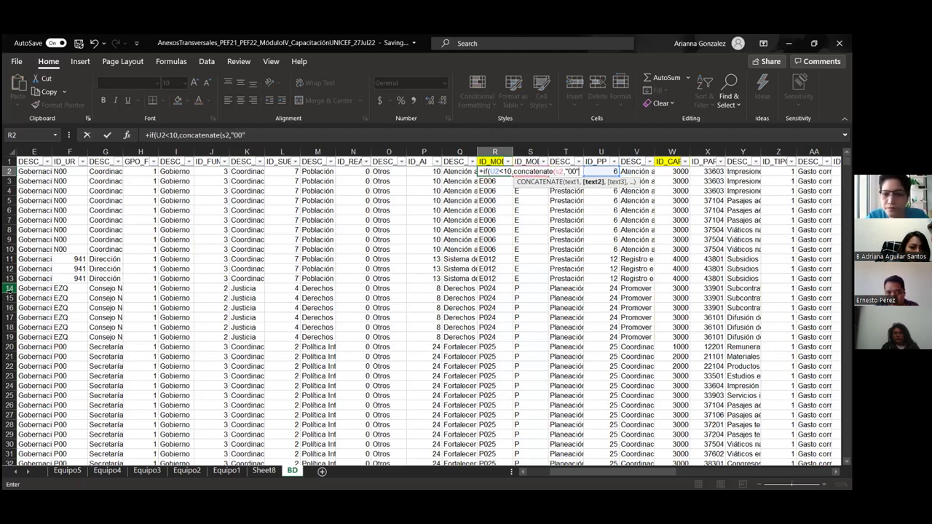
type(" u2),")
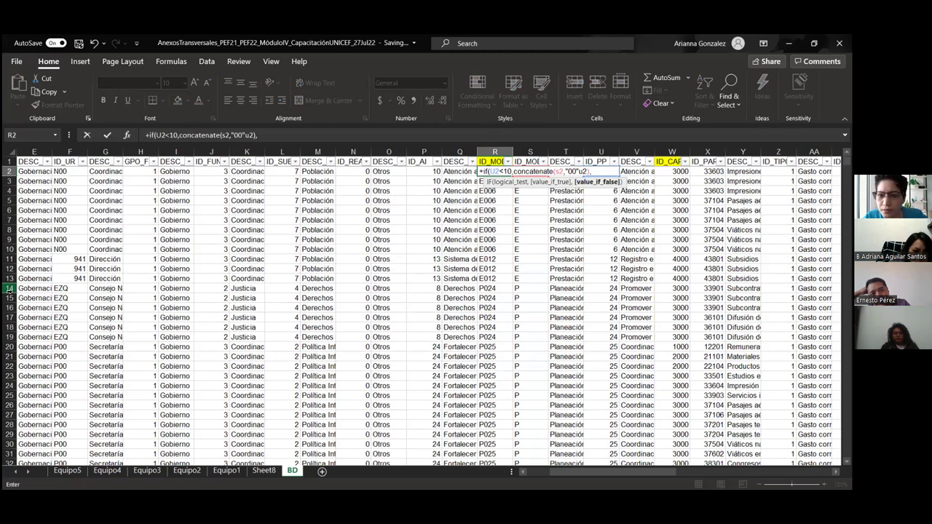
- Nest a second IF with AND(U2>=10,U2<100) that returns a CONCATENATE of S2, "0" and U2
type("if(and(")
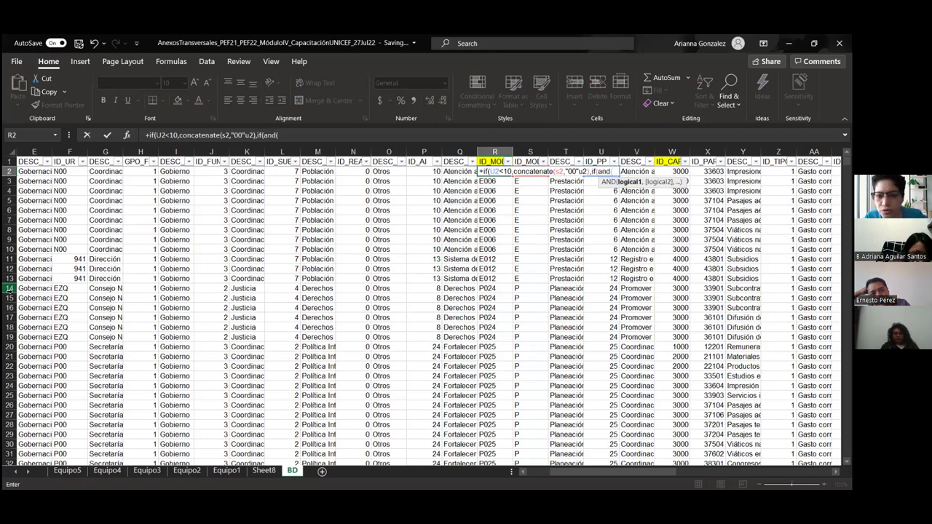
type("u2>=10,")
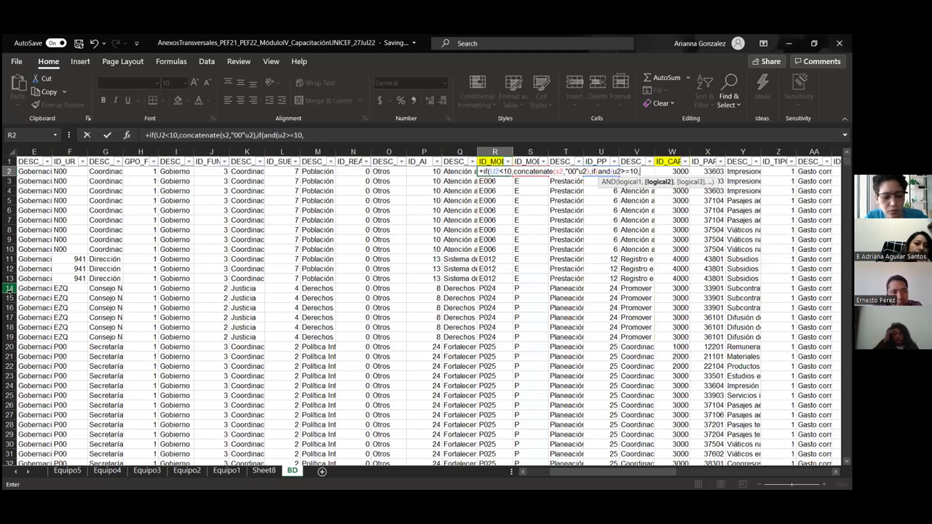
type("u2<100")
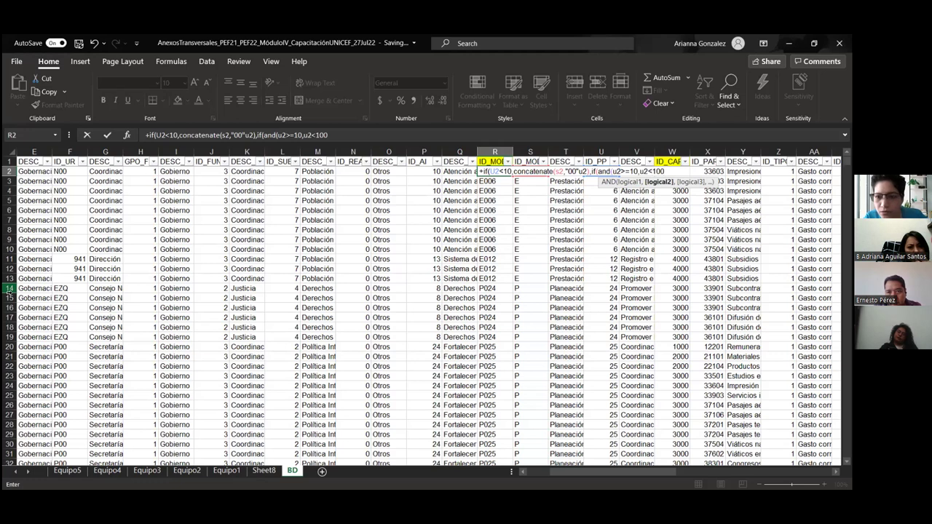
type("),")
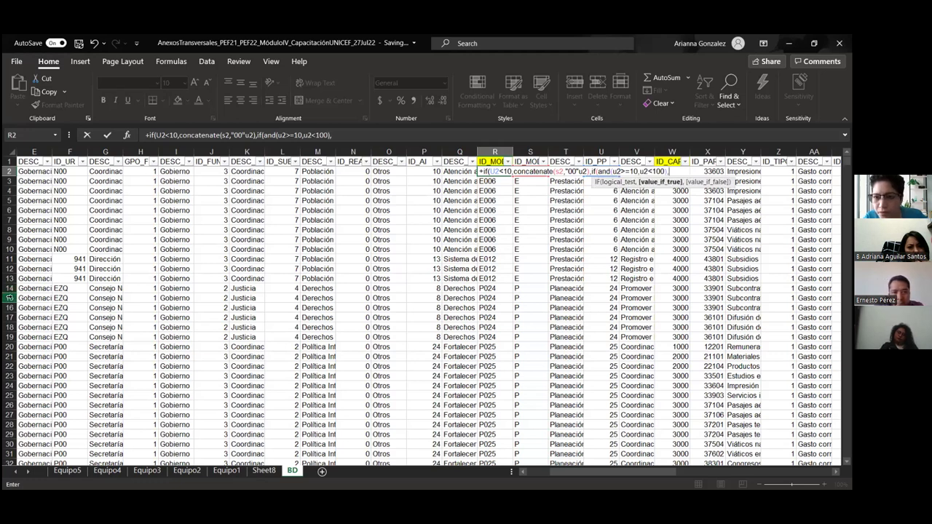
type("concatenate")
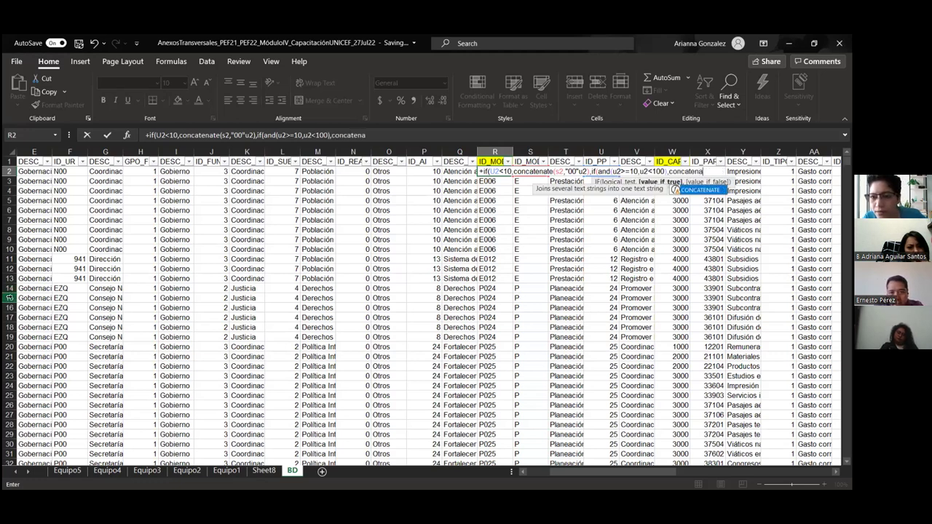
type("(")
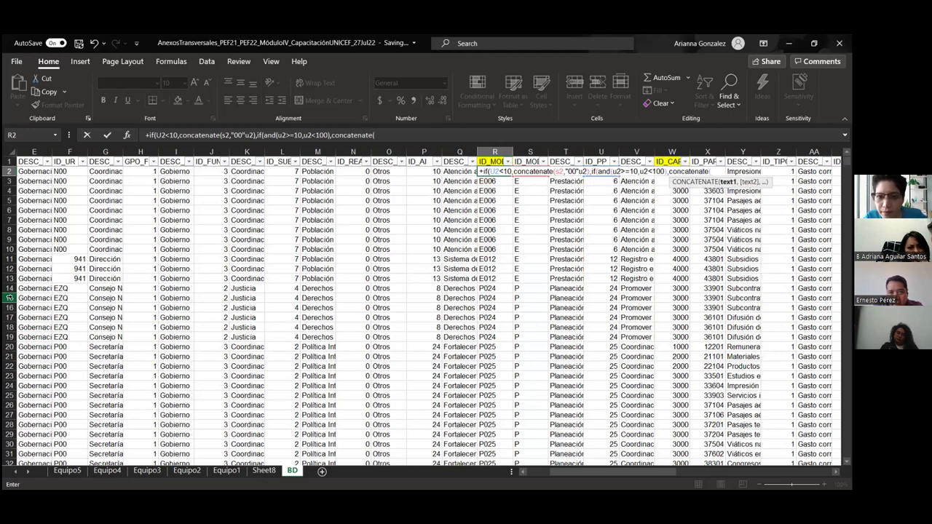
type("s2,\"0\"")
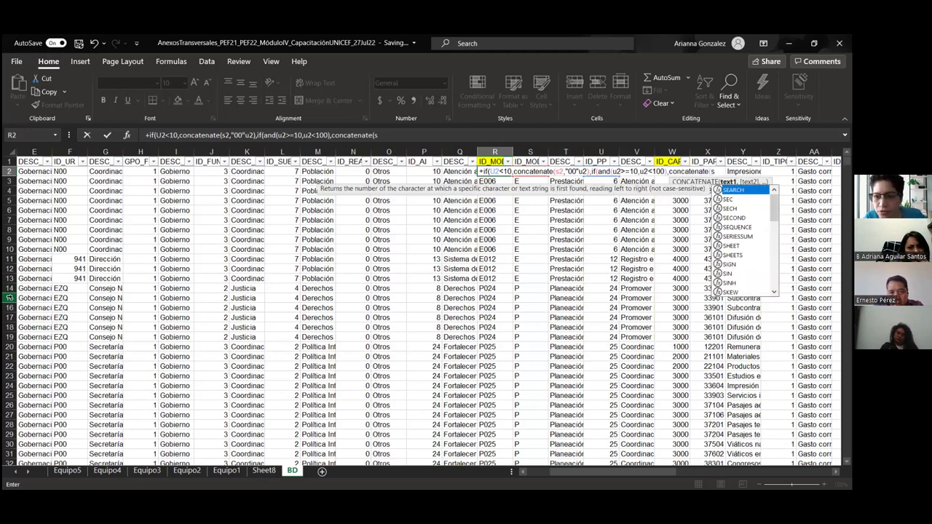
type(",")
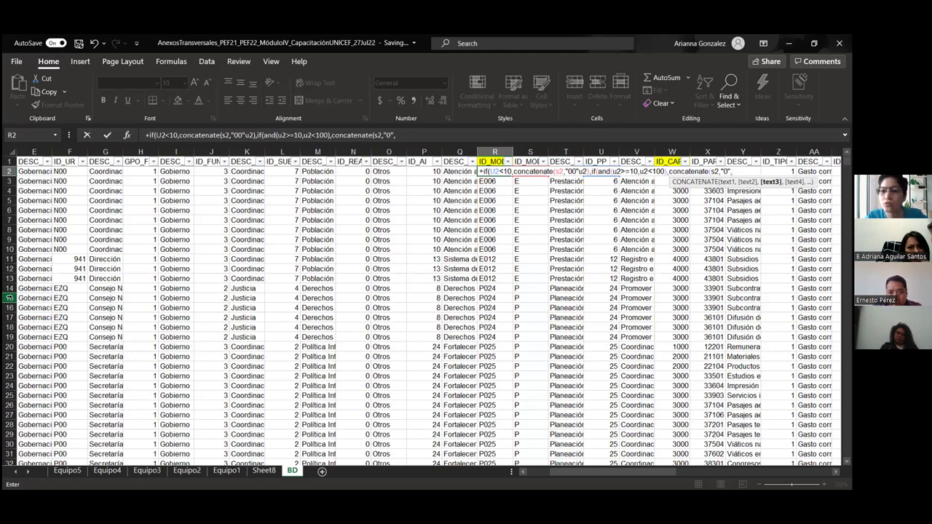
type("u2)")
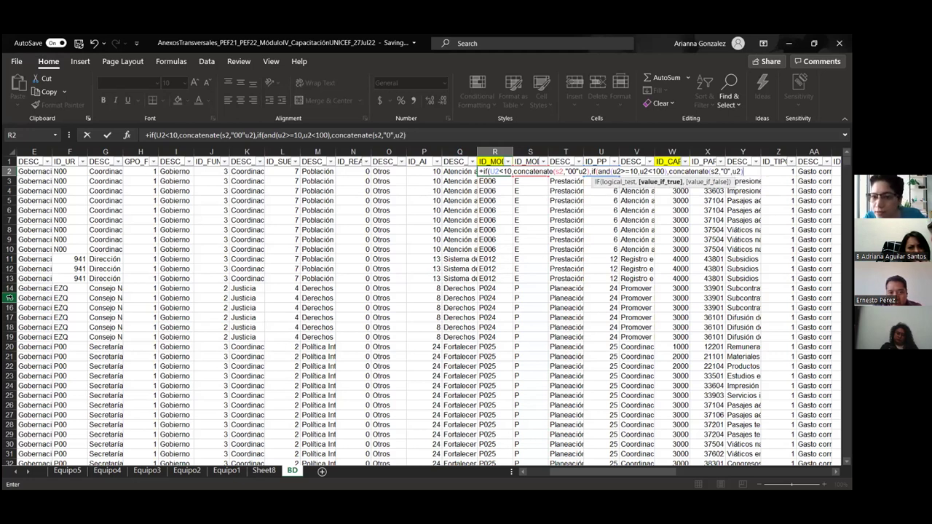
- Finish the R2 formula with concatename(s2,u2) as the last value, and insert the missing comma after "00"
type(",")
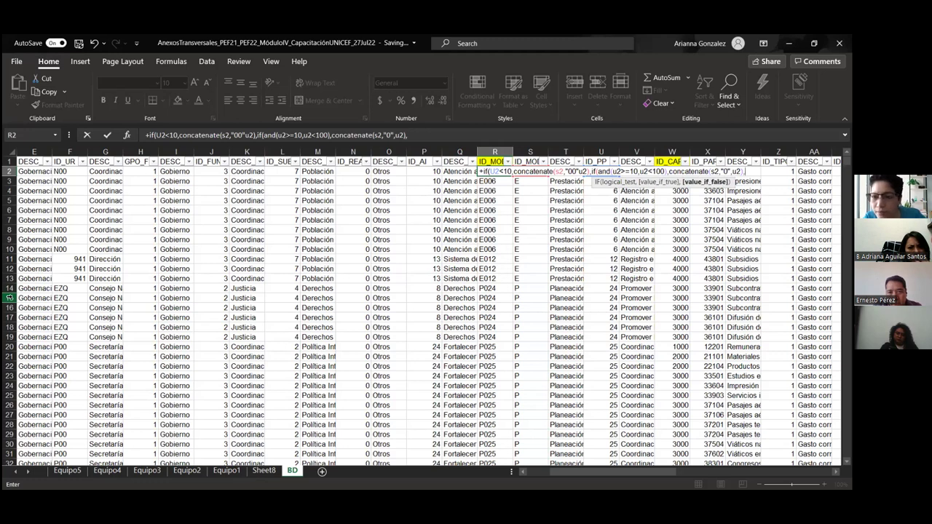
type("concatena")
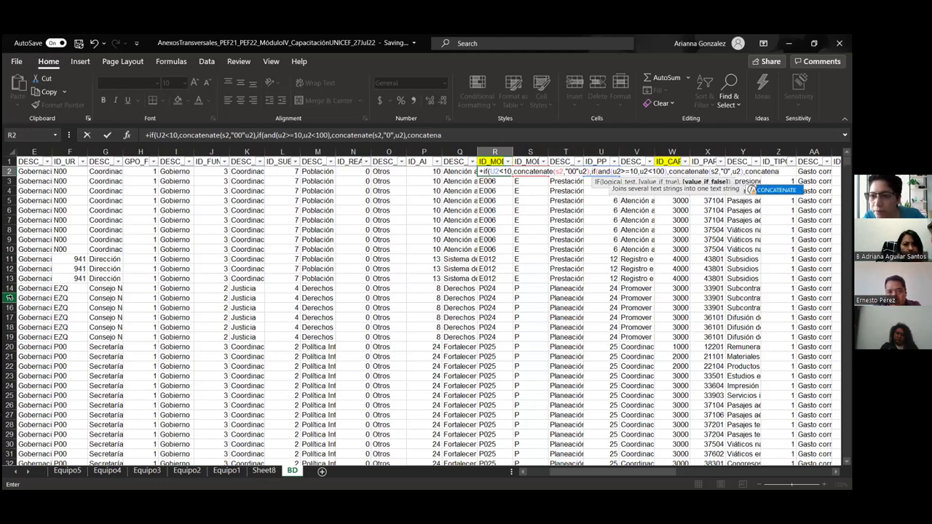
type("me(s")
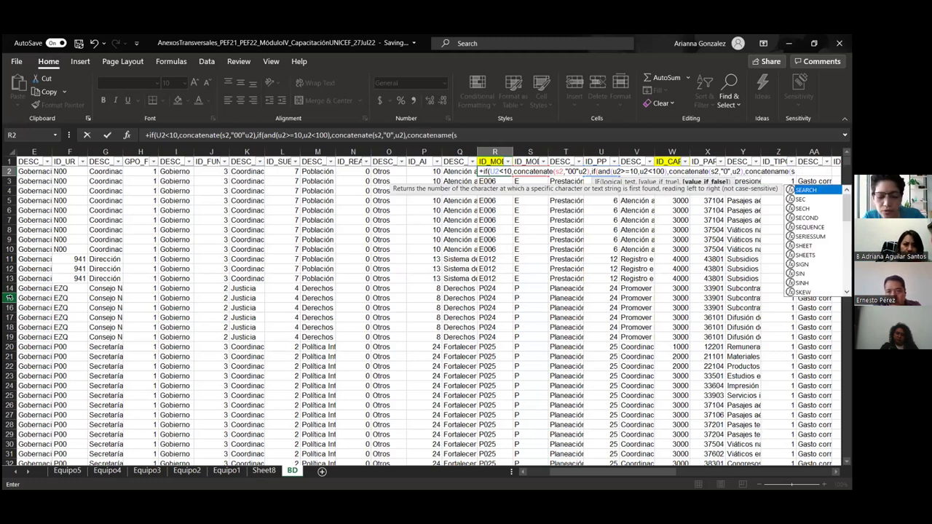
type("2,u")
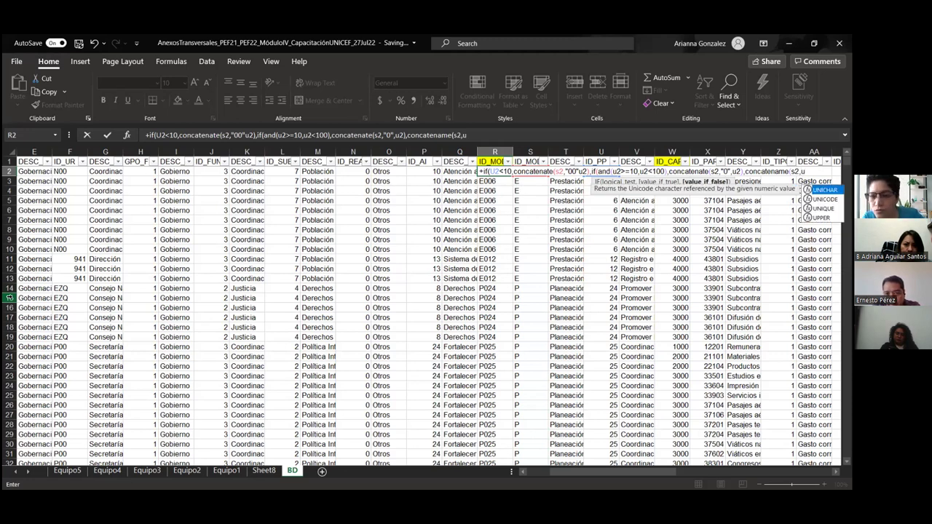
type("2)")
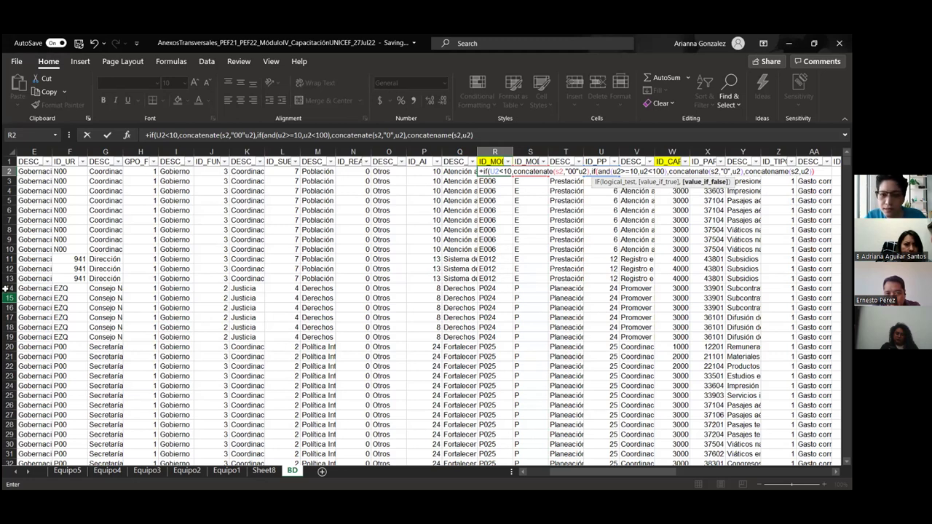
type("))")
left_click(250, 135)
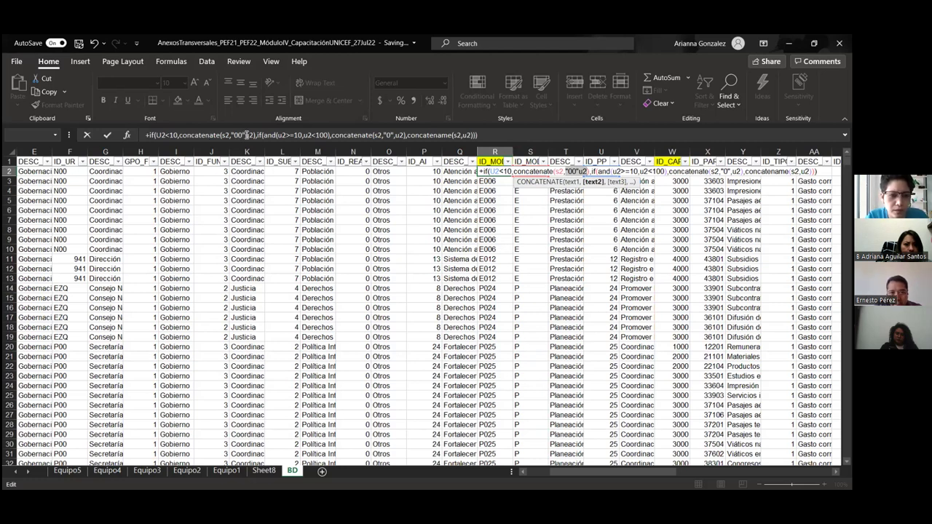
type(",")
key("Return")
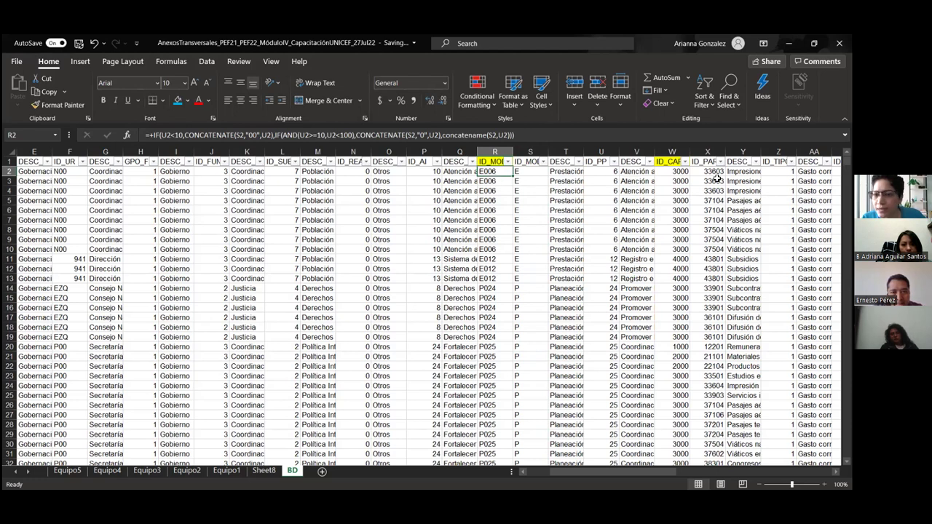
- Correct the misspelled function name concatename to CONCATENATE in the R2 formula
left_click_drag(495, 174, 496, 366)
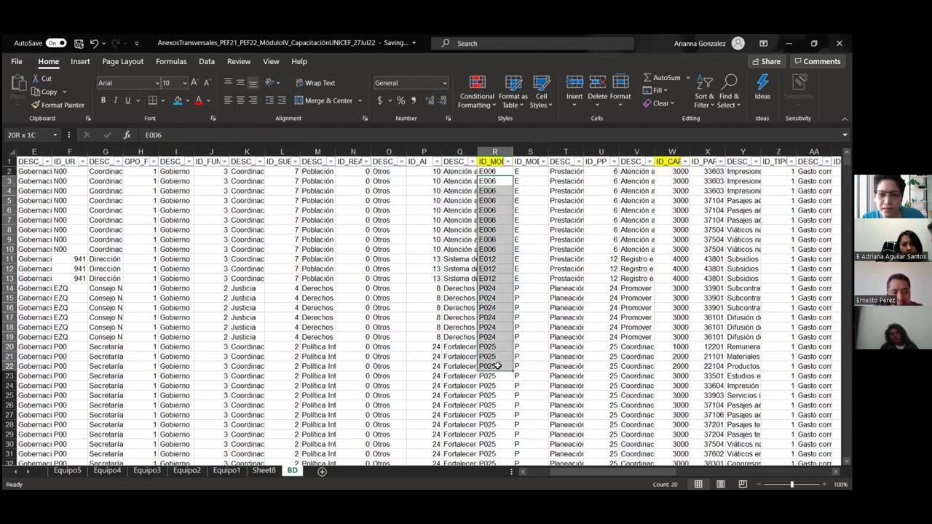
left_click(495, 191)
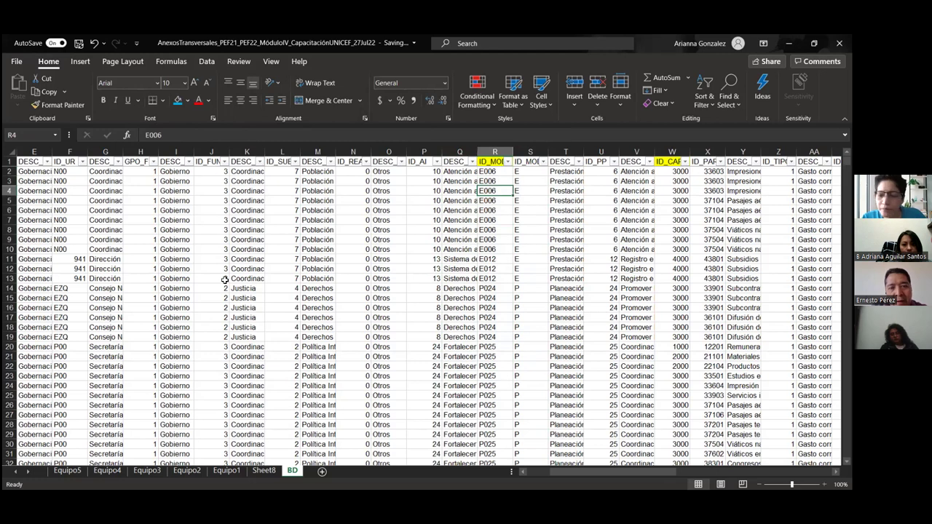
left_click(487, 173)
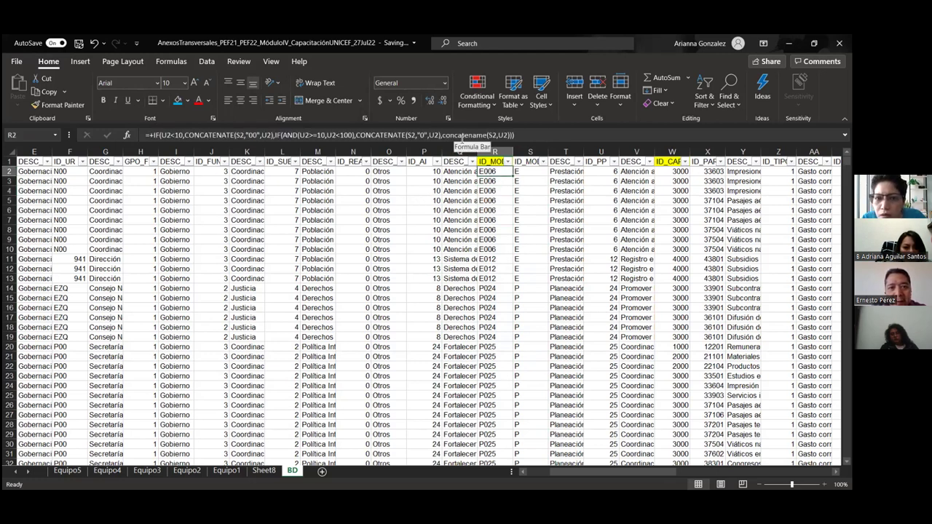
left_click(485, 136)
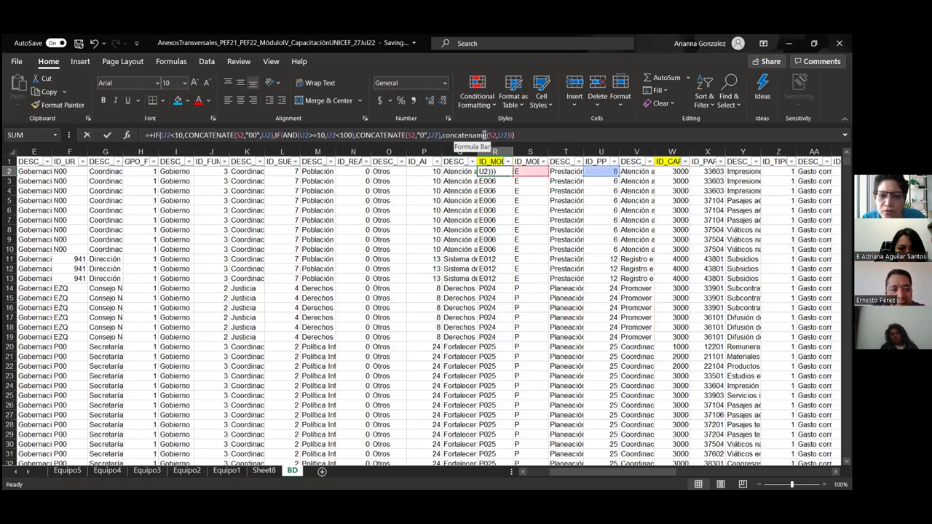
key("Delete")
key("Delete")
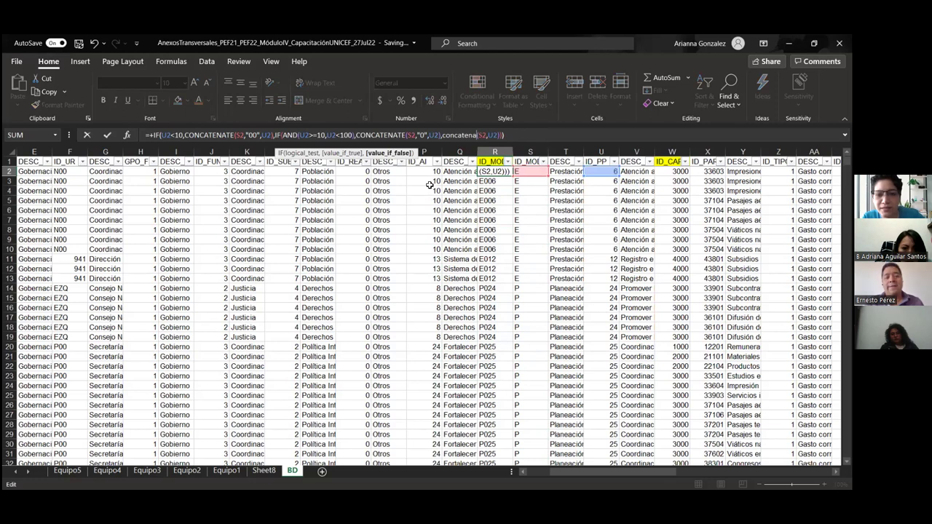
type("te")
key("ctrl+Return")
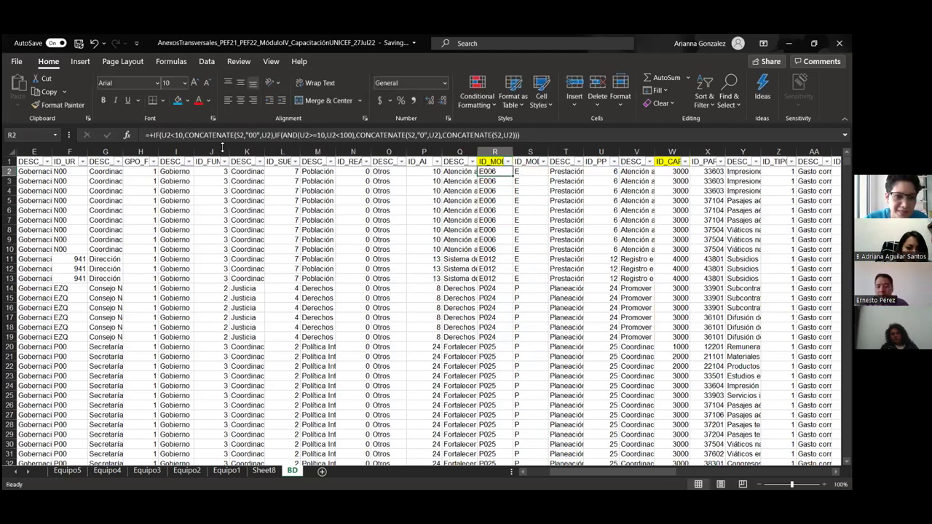
left_click(461, 291)
left_click(488, 171)
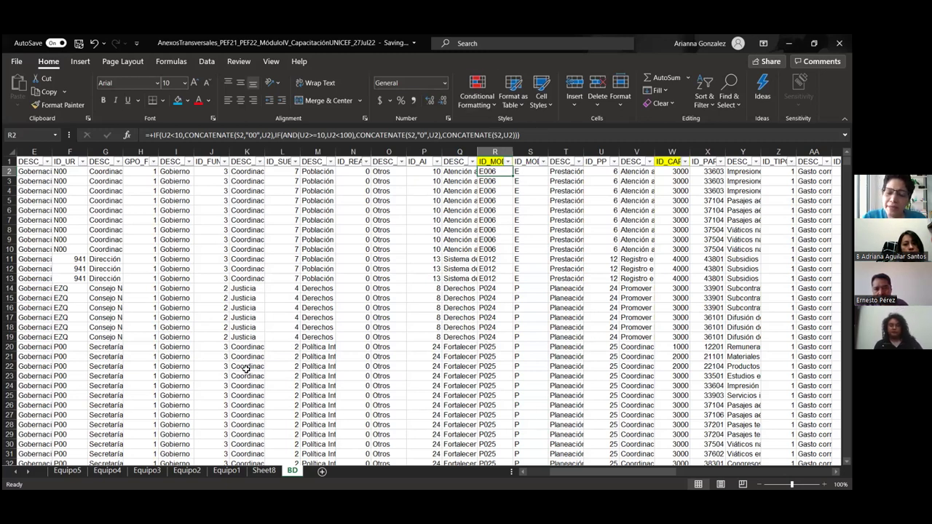
- On Sheet8, add ID_MODPP to the Educación pivot table's rows, ahead of DESC_PP
left_click(264, 471)
left_click(176, 309)
left_click(743, 202)
type("pp")
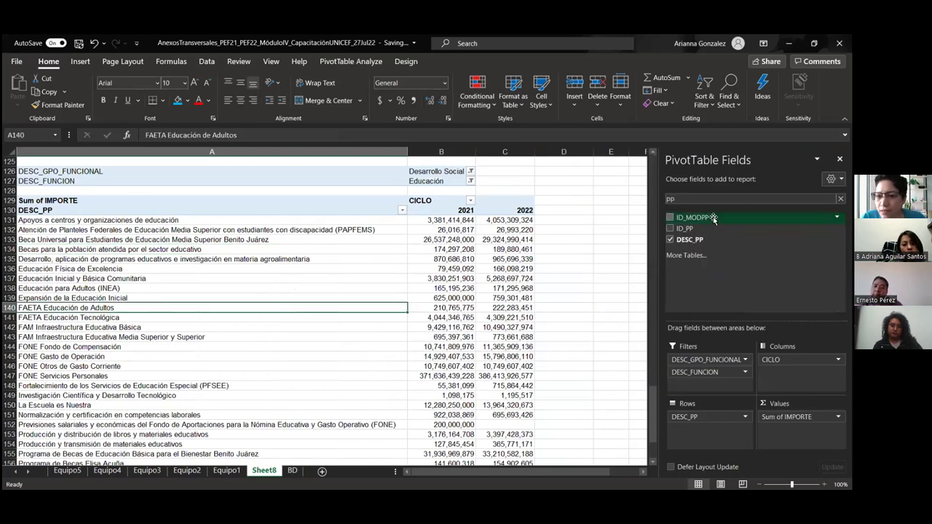
left_click_drag(674, 401, 674, 405)
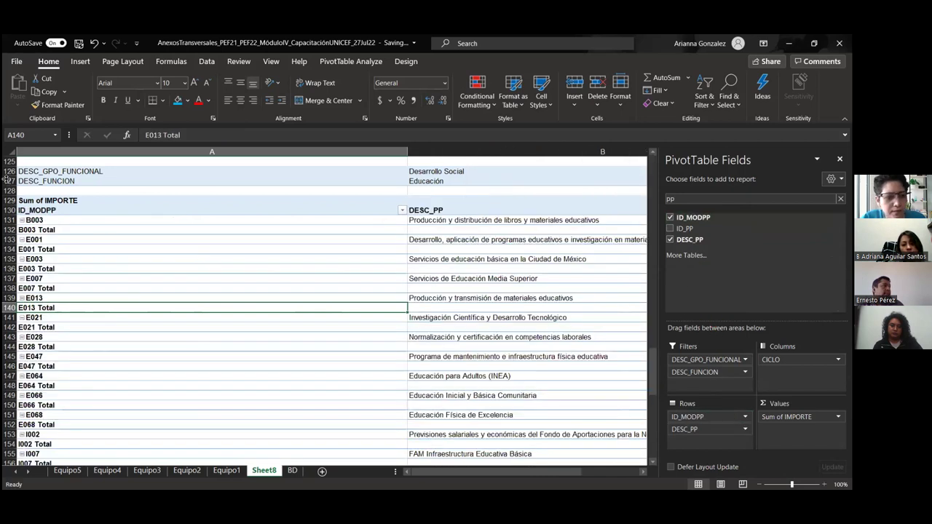
- Remove the ID_MODPP subtotals from the Educación pivot table and narrow column A to fit the codes
left_click(45, 231)
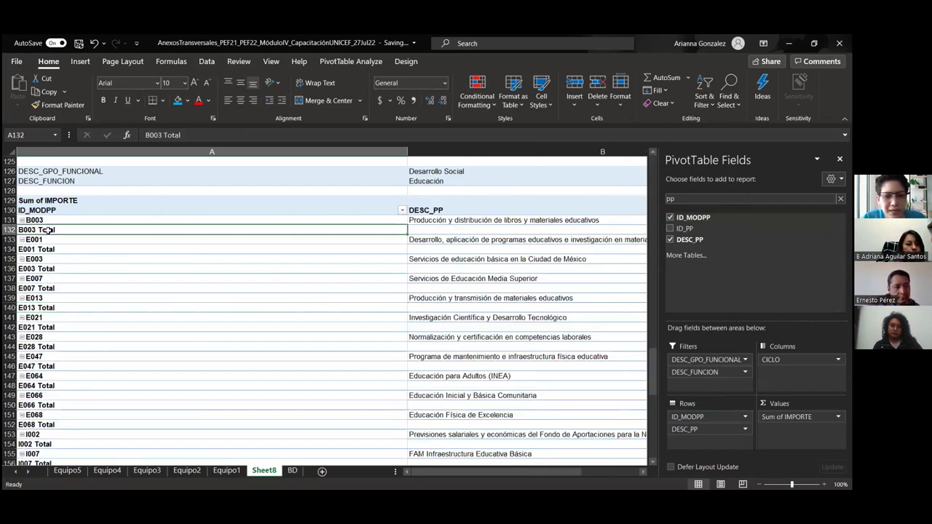
right_click(45, 230)
left_click(86, 320)
left_click_drag(201, 163, 106, 163)
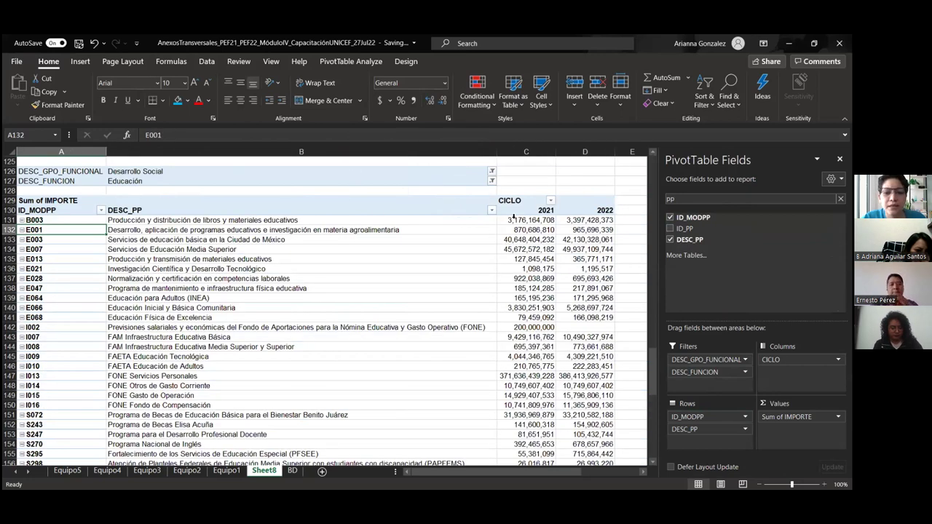
left_click(540, 180)
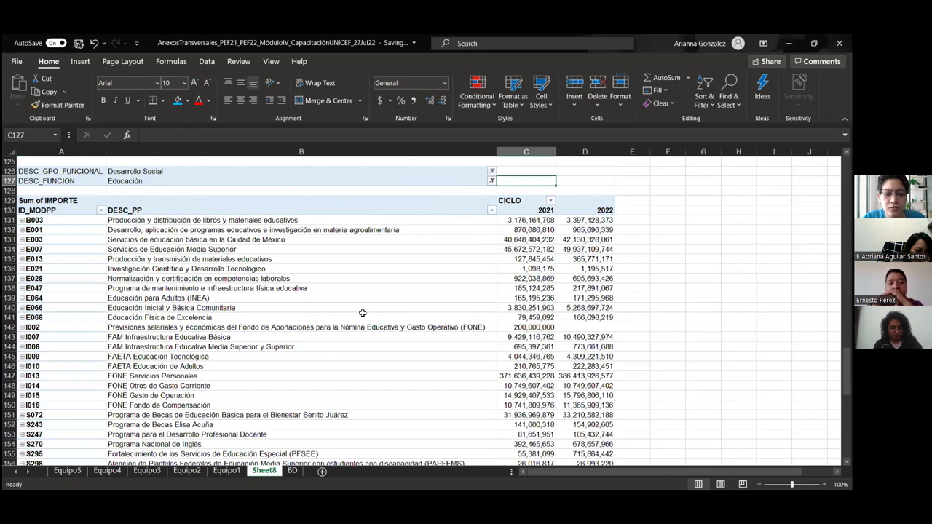
- Review the full Educación pivot table on Sheet8 against the pivot tables on the Equipo4 and Equipo5 sheets
left_click(717, 324)
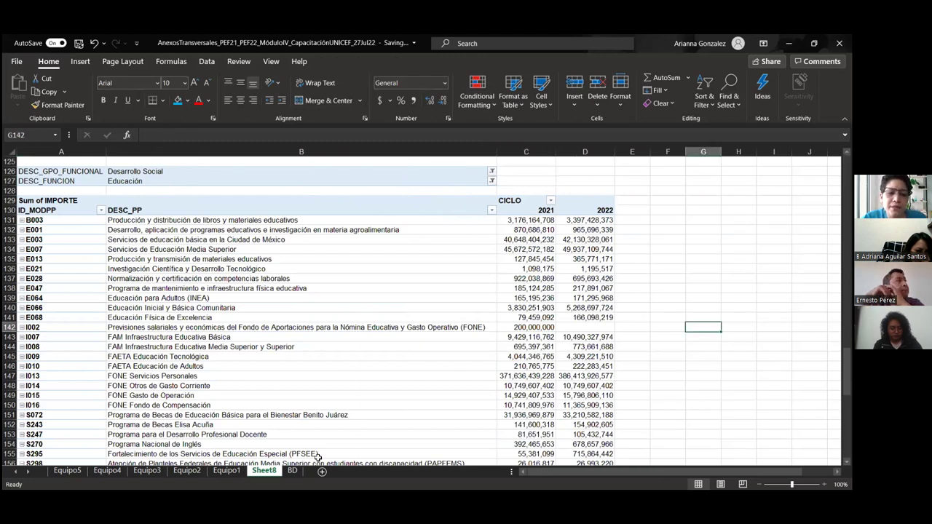
scroll(317, 457, "down", 10)
scroll(462, 301, "up", 6)
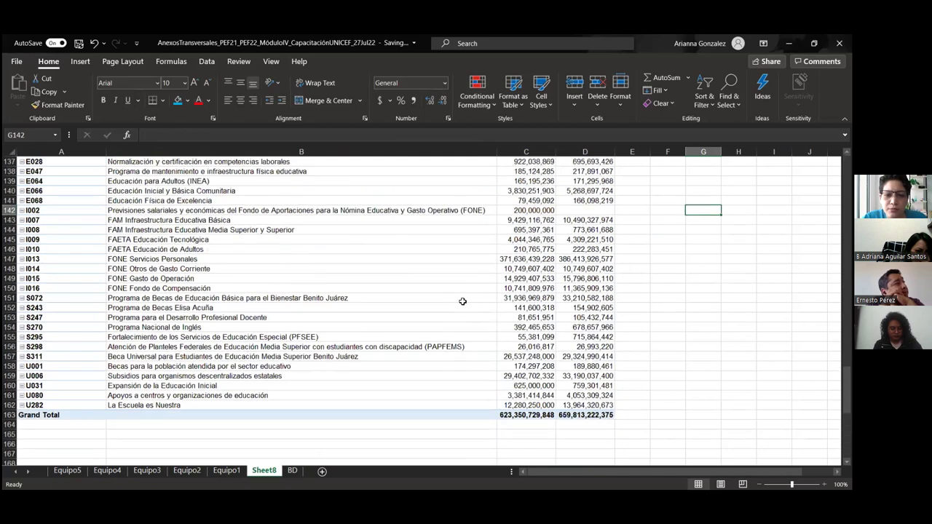
scroll(463, 302, "up", 4)
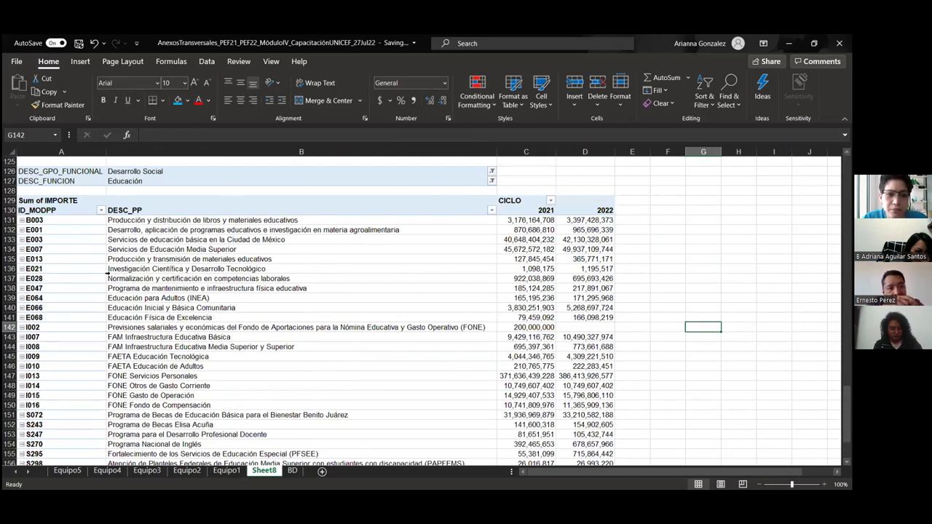
left_click(107, 470)
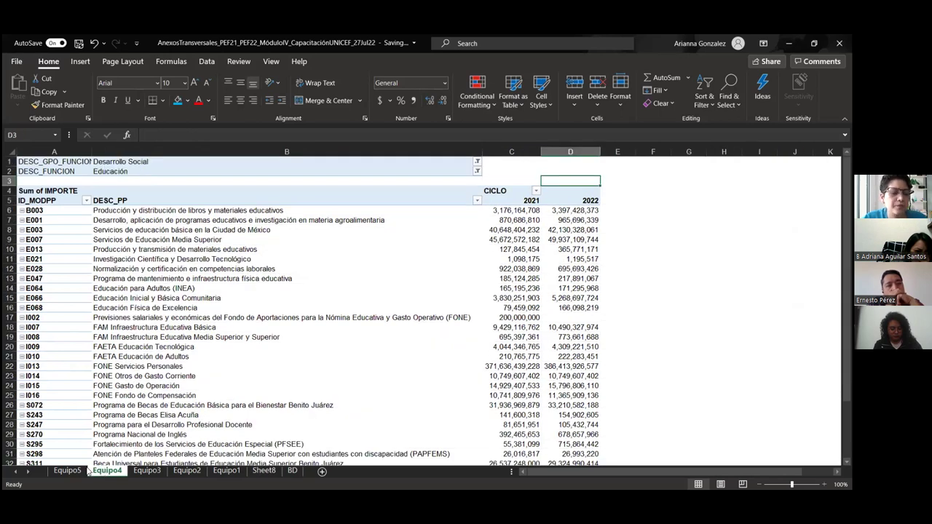
left_click(63, 471)
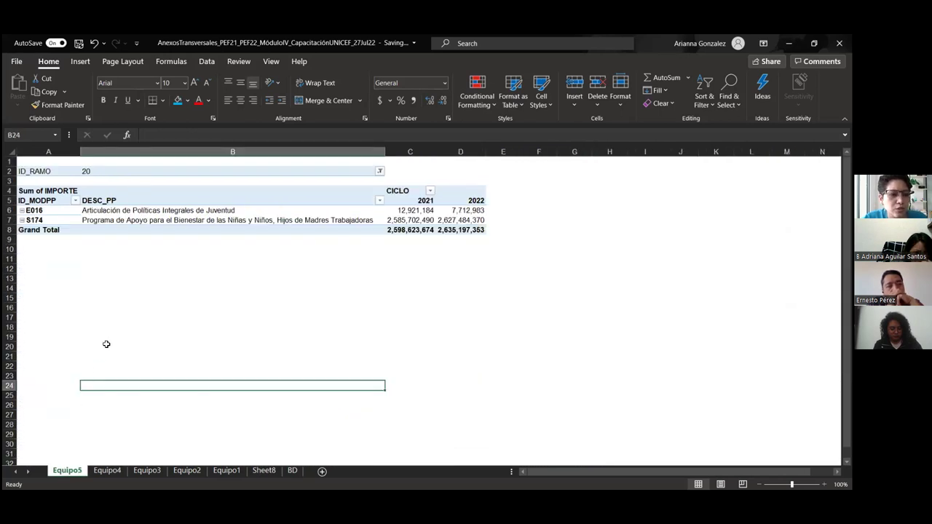
left_click(291, 471)
left_click(264, 470)
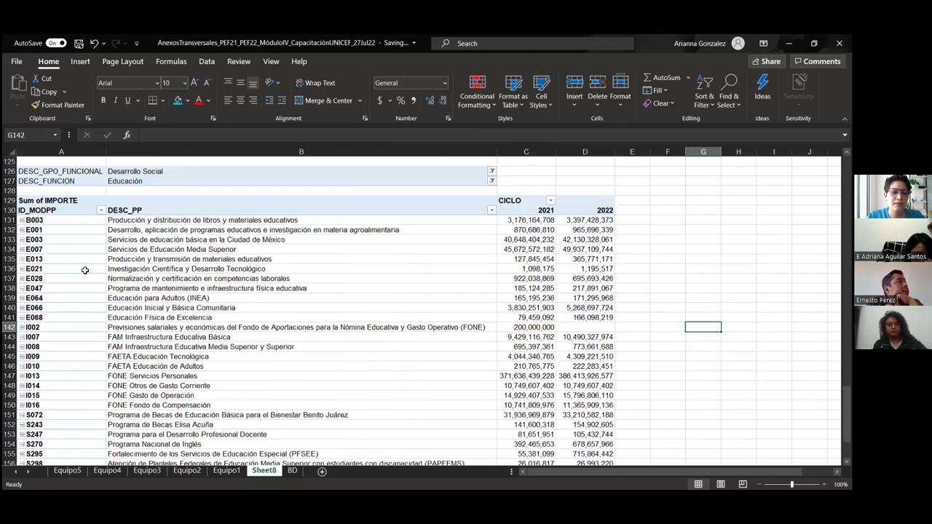
- Copy the whole Educación pivot table with its filters, A126:D163, and paste it at A171 below the Grand Total
left_click_drag(44, 172, 606, 442)
key("ctrl+c")
scroll(327, 305, "down", 9)
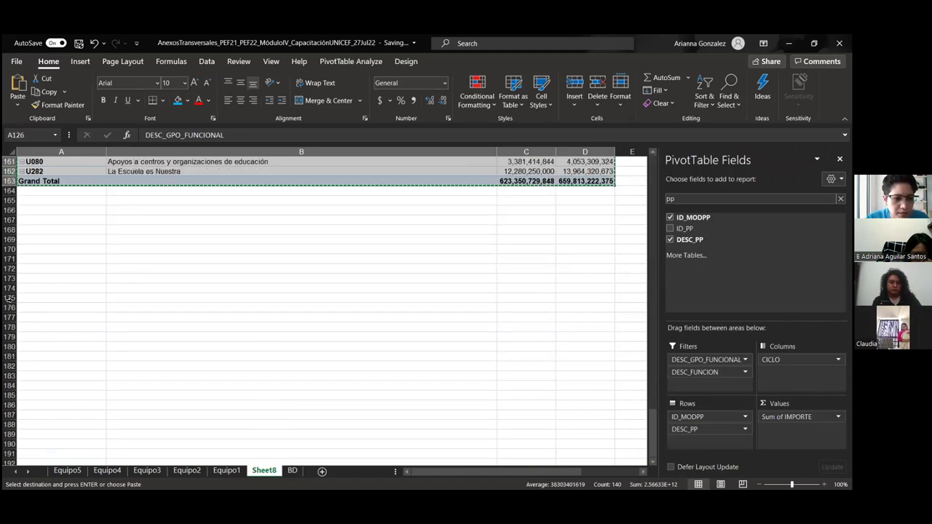
left_click(40, 256)
key("ctrl+v")
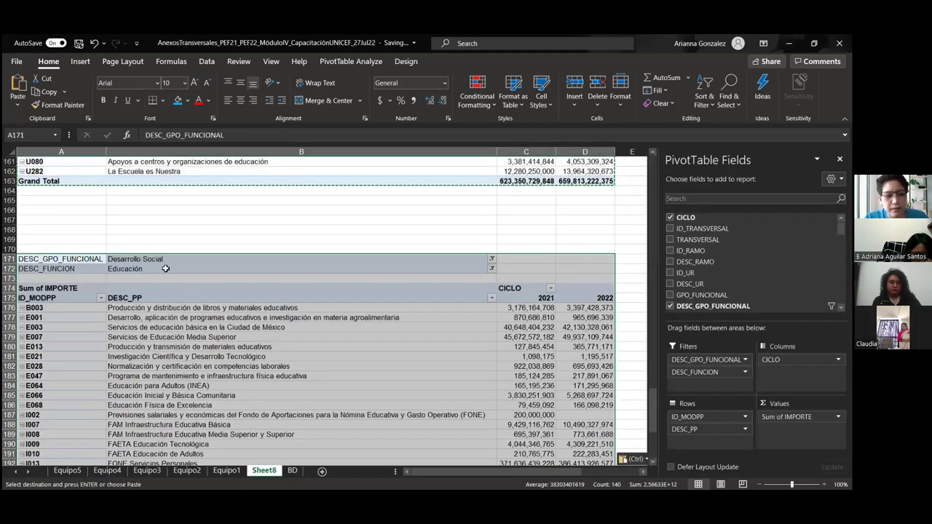
- Clear all row and filter fields from the pasted pivot table, leaving CICLO in columns and Sum of IMPORTE in values
scroll(175, 255, "down", 2)
left_click_drag(710, 428, 541, 421)
left_click_drag(717, 360, 544, 374)
left_click_drag(724, 359, 603, 285)
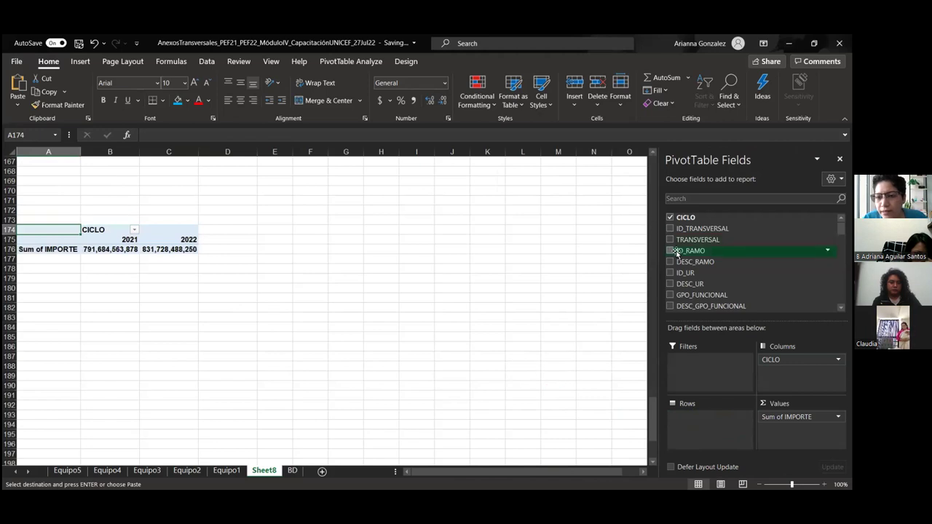
- Add ID_RAMO as a report filter of the new pivot table and filter it to 20
left_click_drag(695, 250, 703, 361)
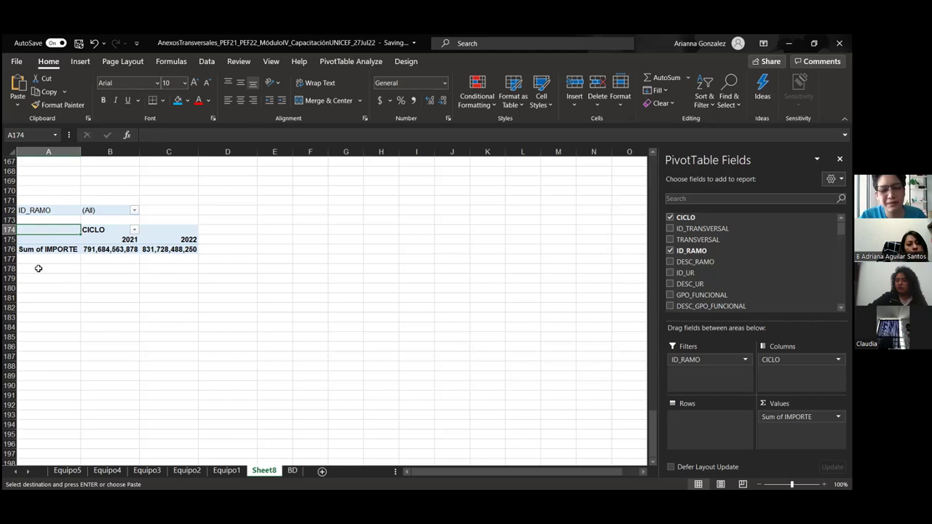
left_click(134, 209)
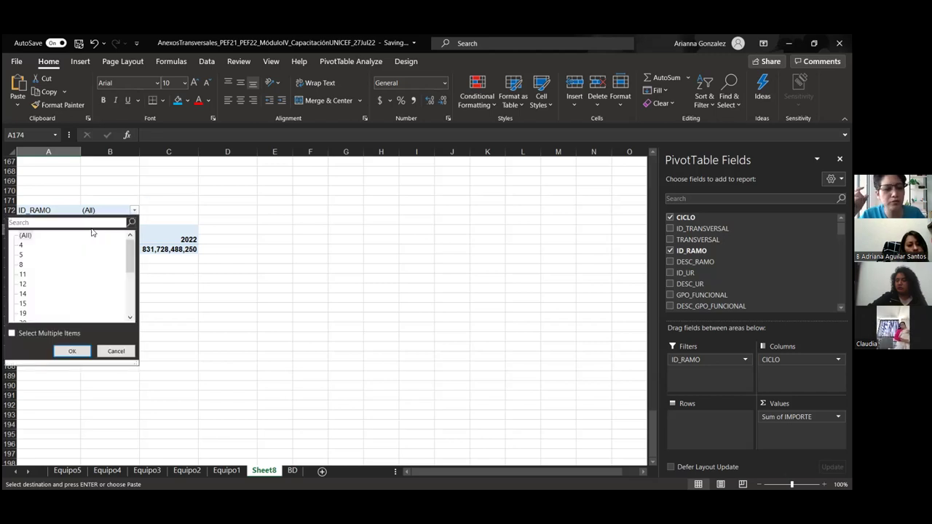
type("20")
key("Return")
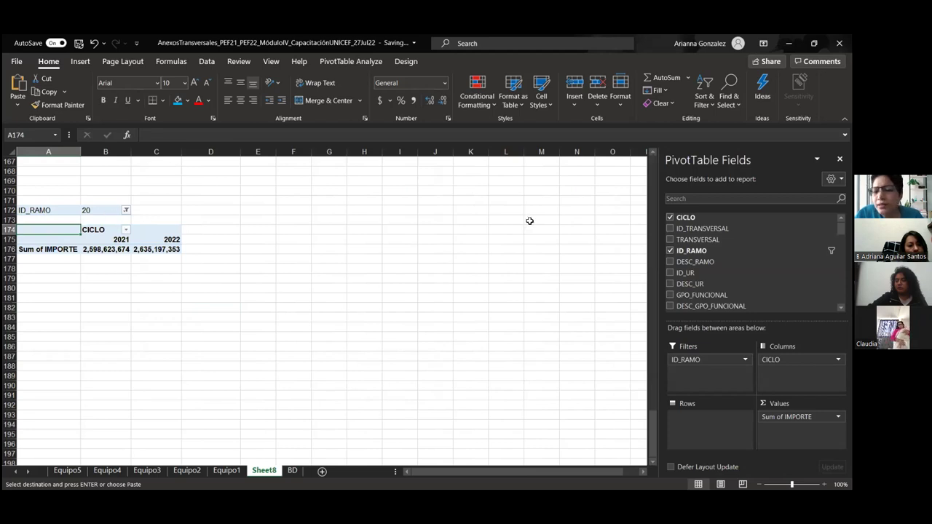
- Add ID_MODPP and DESC_PP, in that order, to the rows of the ID_RAMO pivot table
left_click(710, 199)
type("pp")
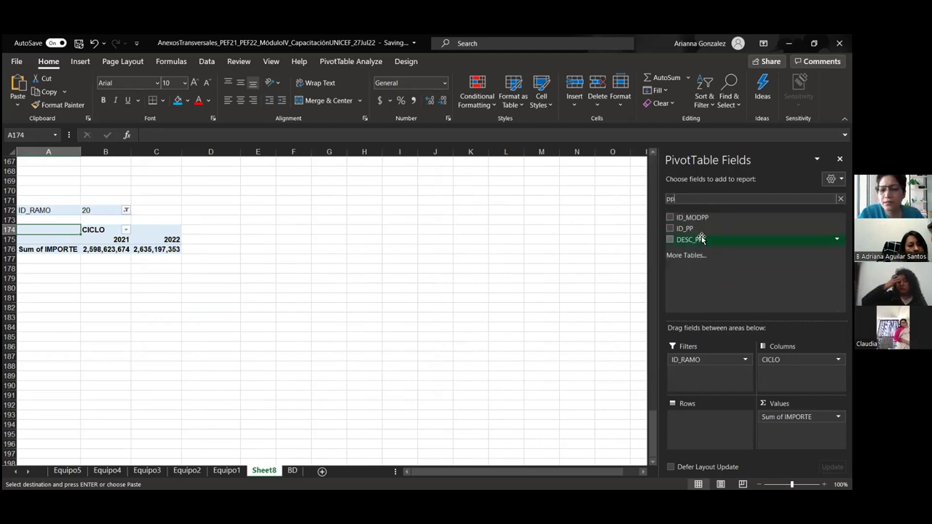
left_click_drag(696, 217, 706, 433)
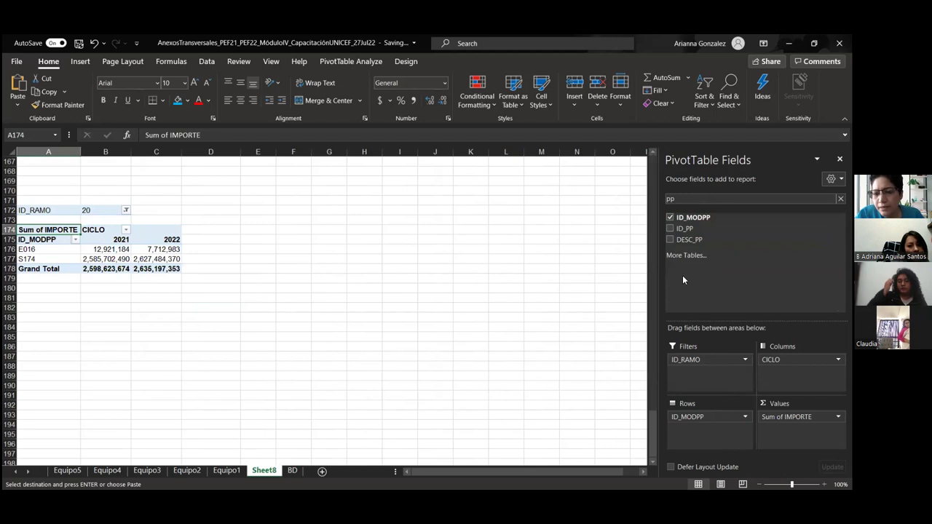
left_click_drag(688, 239, 706, 431)
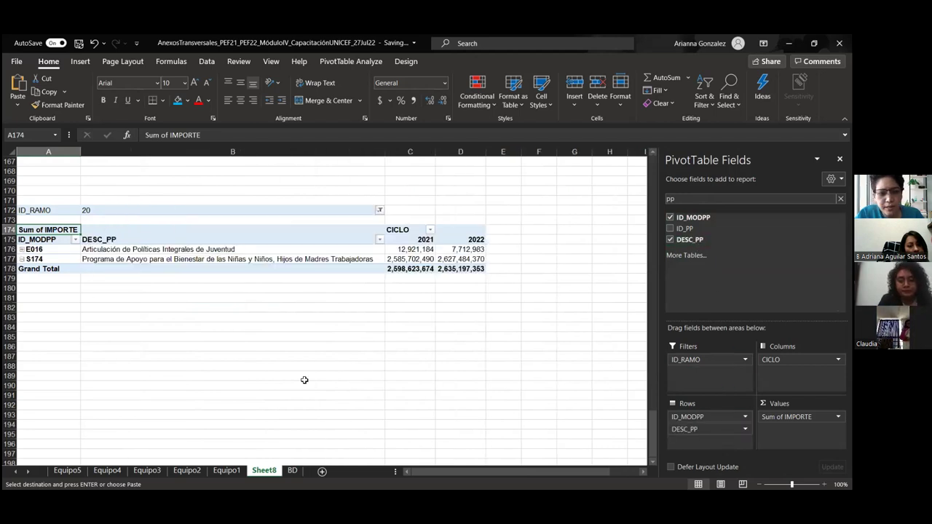
left_click(61, 299)
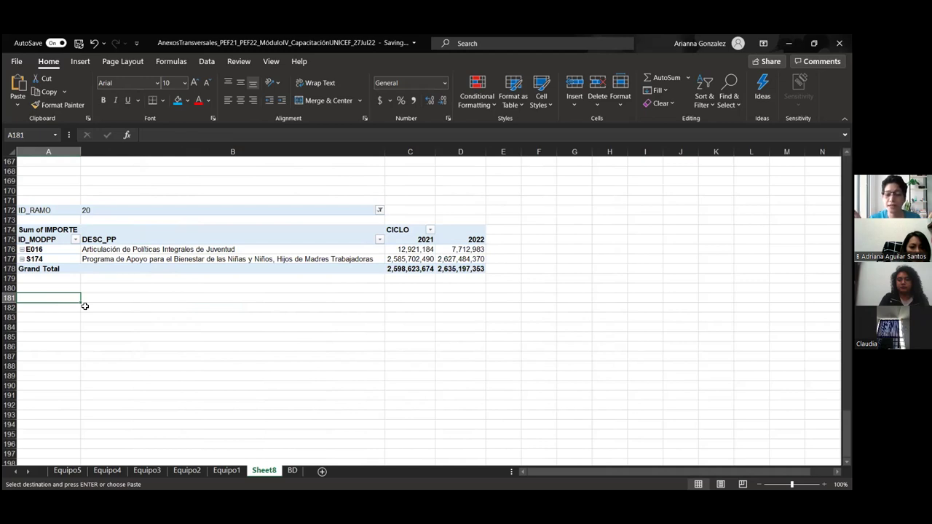
- Switch to the PEF21_PEF22_MóduloIV_CapacitaciónUNICEF_27Jul22 workbook and open its BD sheet
left_click(167, 366)
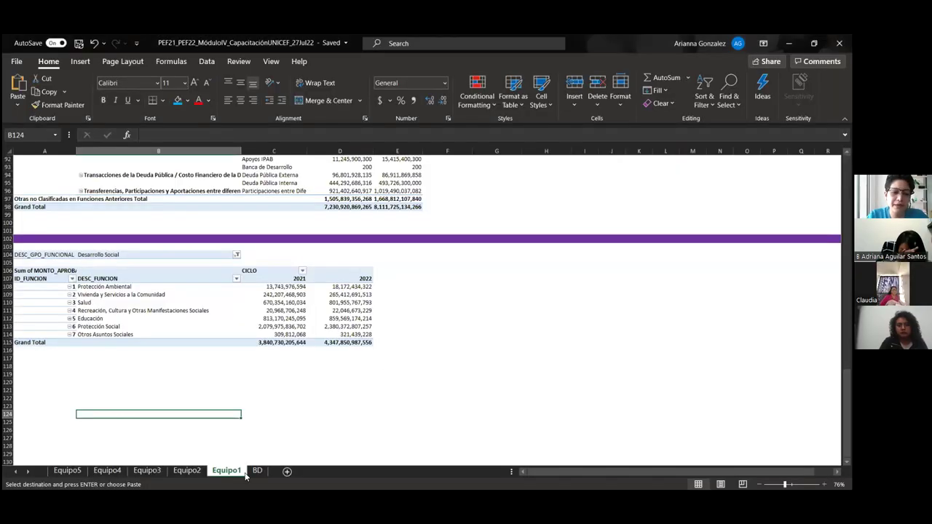
left_click(255, 472)
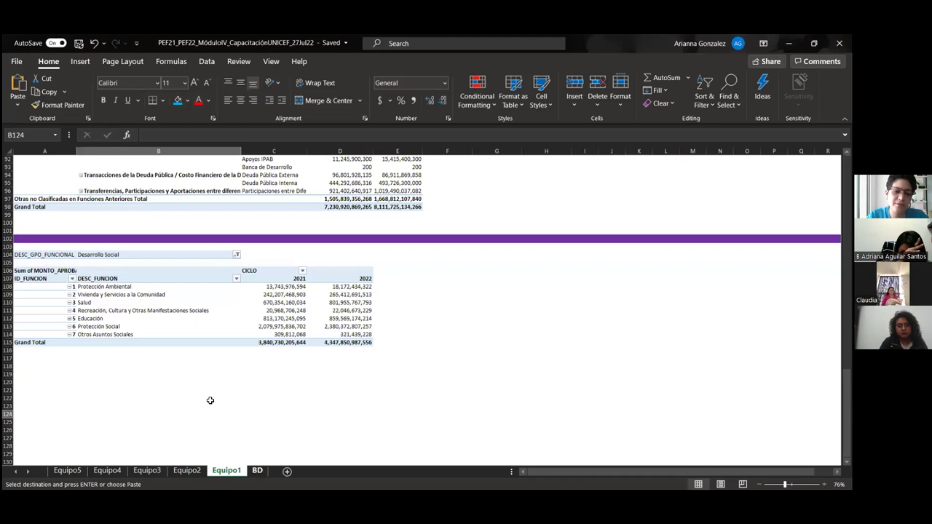
left_click(261, 341)
- Examine the CICLO column and the first header fields of the BD sheet, from ID_RAMO to ID_UR
key("Left")
key("Left")
key("Left")
key("Left")
key("Left")
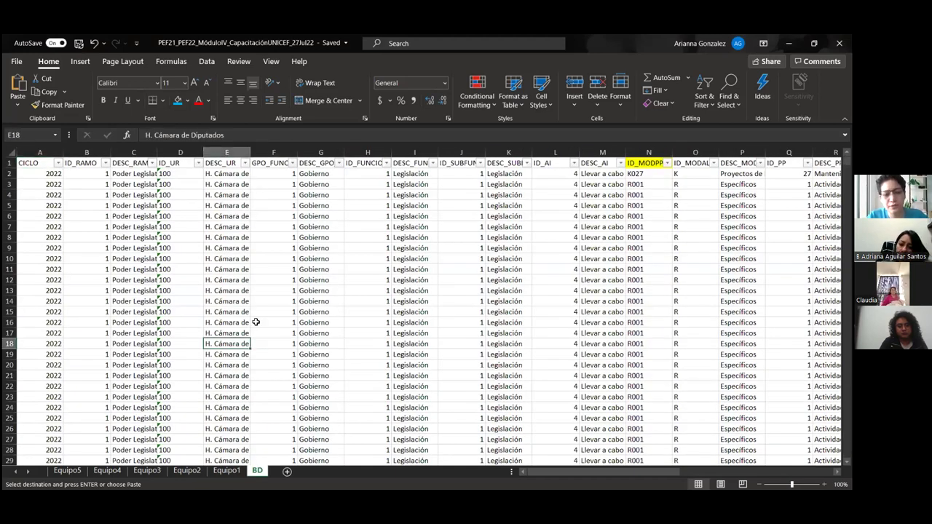
key("Up")
key("Up")
key("Up")
key("Up")
key("Up")
key("Up")
key("Up")
key("Up")
key("Up")
key("Up")
key("Up")
key("Up")
key("Up")
key("Up")
key("Up")
key("Up")
key("Up")
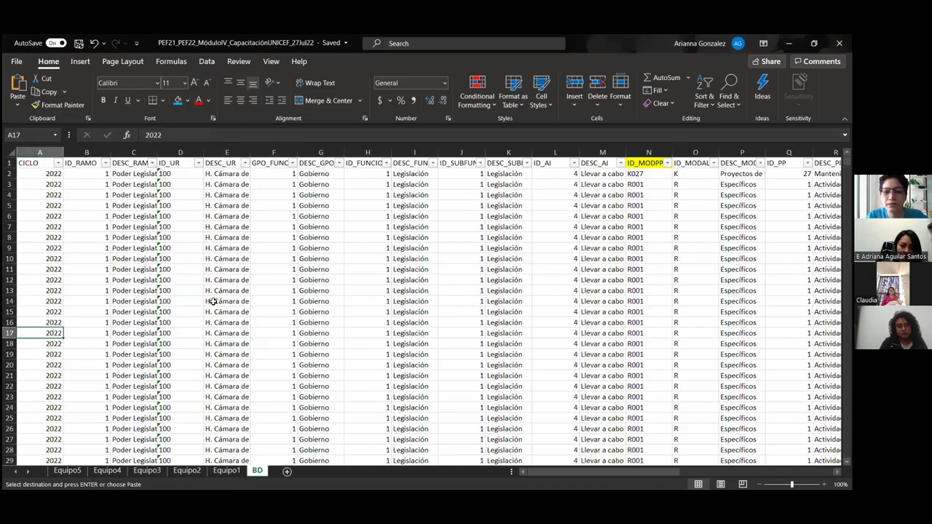
key("Down")
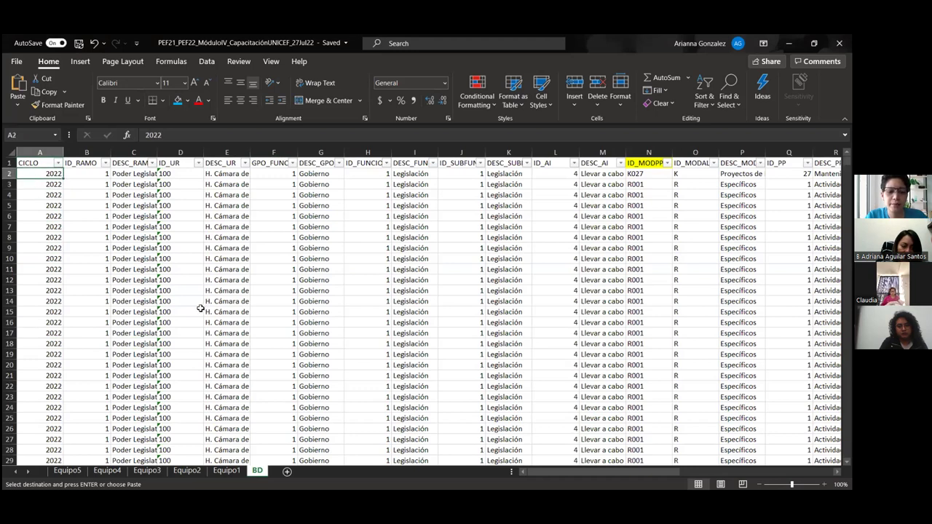
key("Up")
key("Right")
key("Right")
key("Right")
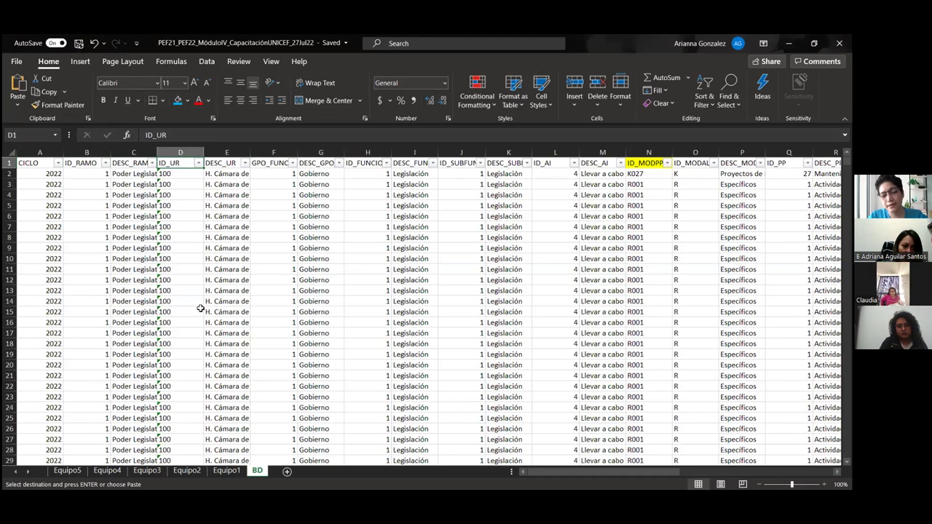
key("Left")
key("Left")
key("Left")
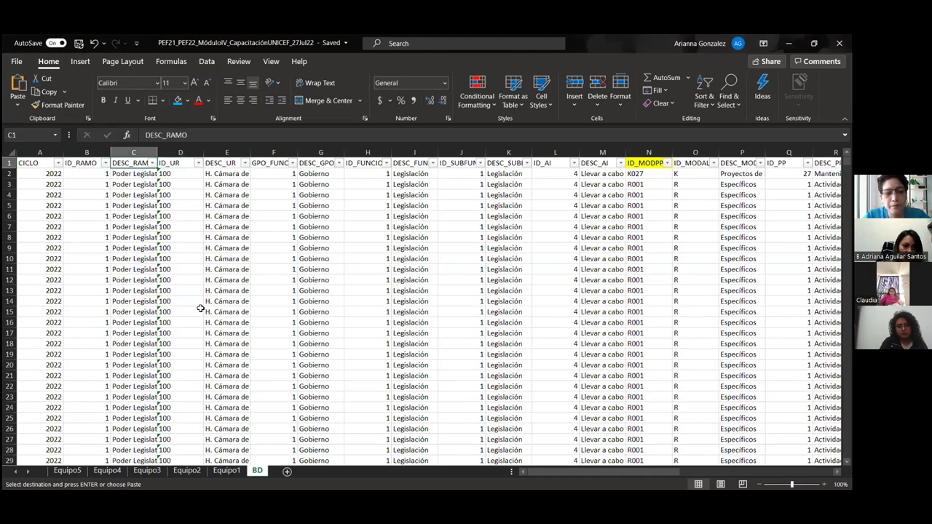
key("Right")
key("Right")
key("Left")
key("Left")
key("Down")
key("Down")
key("Down")
key("Down")
key("Down")
key("Down")
key("Up")
key("Up")
key("Up")
key("Up")
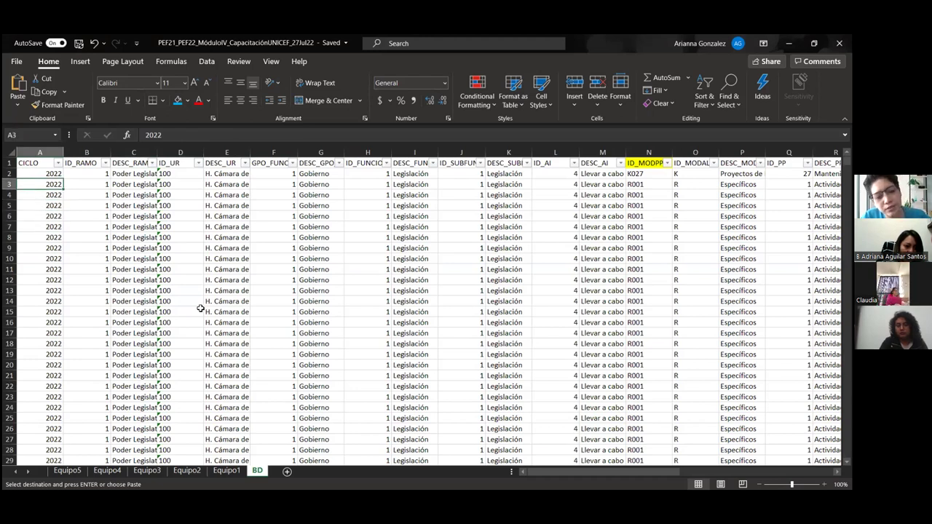
key("Down")
key("Down")
key("Up")
key("Up")
key("Up")
key("Up")
key("Down")
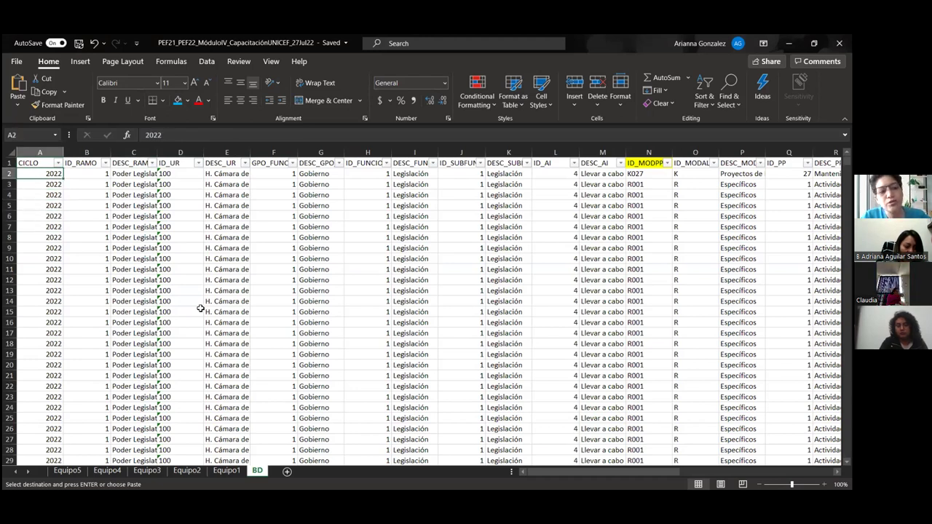
key("Down")
key("Down")
key("Down")
key("Down")
key("Down")
key("Down")
key("Down")
key("Down")
key("Down")
key("Down")
key("Down")
key("Down")
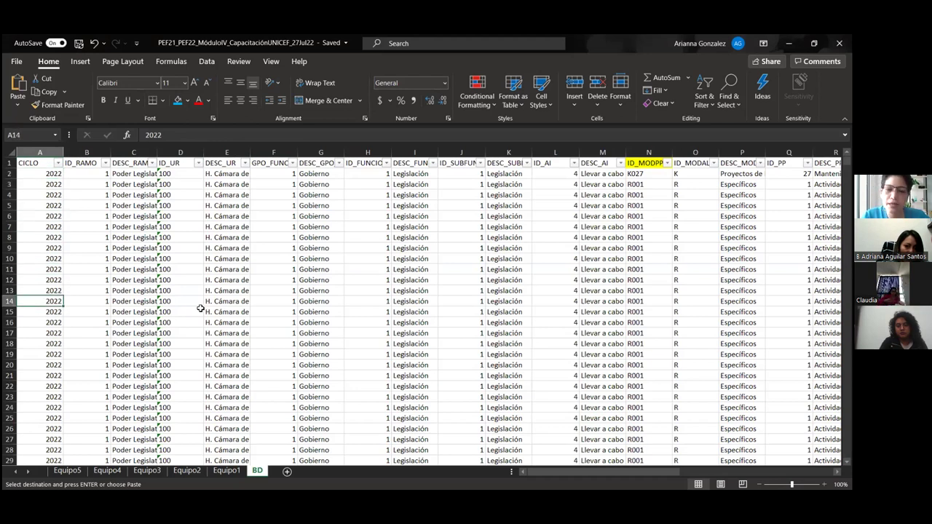
key("Down")
key("Down")
key("Up")
key("Up")
key("Up")
key("Up")
key("Up")
key("Up")
key("Up")
key("Up")
key("Up")
key("Up")
key("Up")
key("Up")
key("Up")
key("Up")
key("Up")
- Look along the BD headers up to the programme fields and inspect the ID_MODPP formula in N2
key("Right")
key("Right")
key("Right")
key("Right")
key("Right")
key("Right")
key("Right")
key("Right")
key("Right")
key("Right")
key("Right")
key("Right")
key("Right")
key("Right")
key("Right")
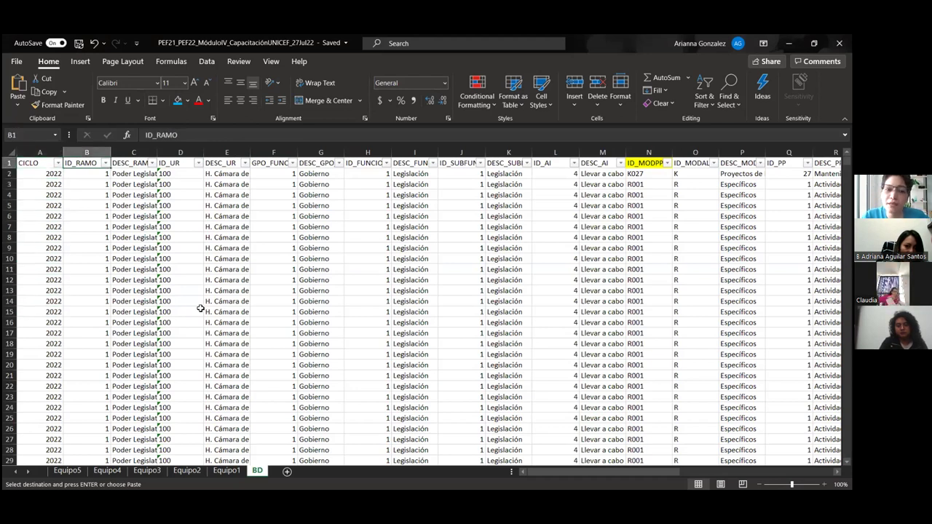
key("Right")
key("Right")
key("Right")
key("Right")
key("Left")
key("Left")
key("Left")
key("Left")
key("Left")
key("Left")
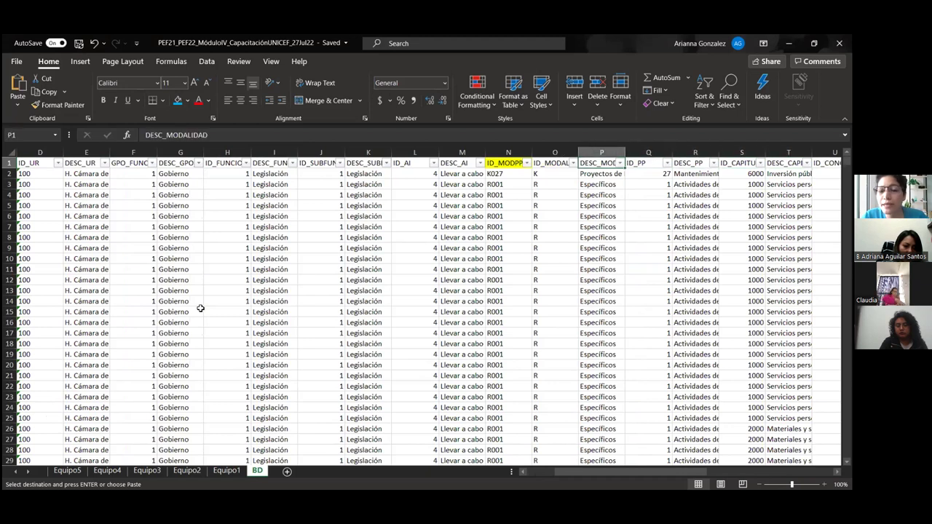
key("Down")
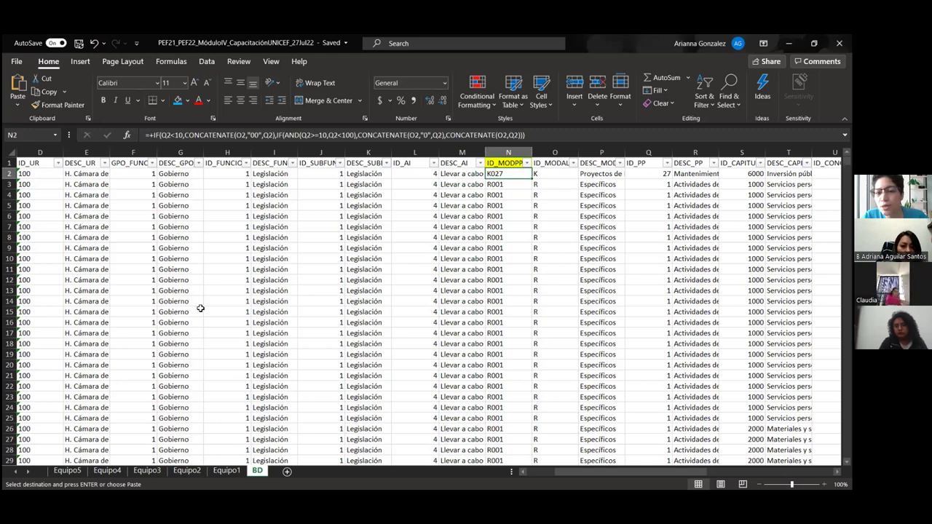
- Look along the BD headers from ID_MODPP through the programme, capítulo, concepto and partida genérica fields and back to ID_CAPITULO
key("Right")
key("Right")
key("Right")
key("Right")
key("Right")
key("Right")
key("Right")
key("Right")
key("Right")
key("Right")
key("Right")
key("Right")
key("Right")
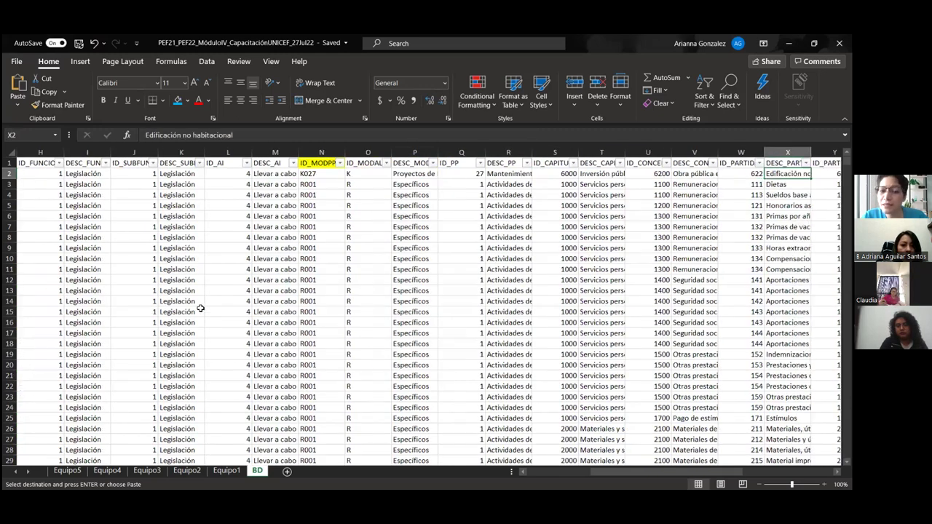
key("Left")
key("Left")
key("Left")
key("Left")
key("Left")
key("Left")
key("Left")
key("Left")
key("Left")
key("Left")
key("Left")
key("Left")
key("Right")
key("Right")
key("Right")
key("Right")
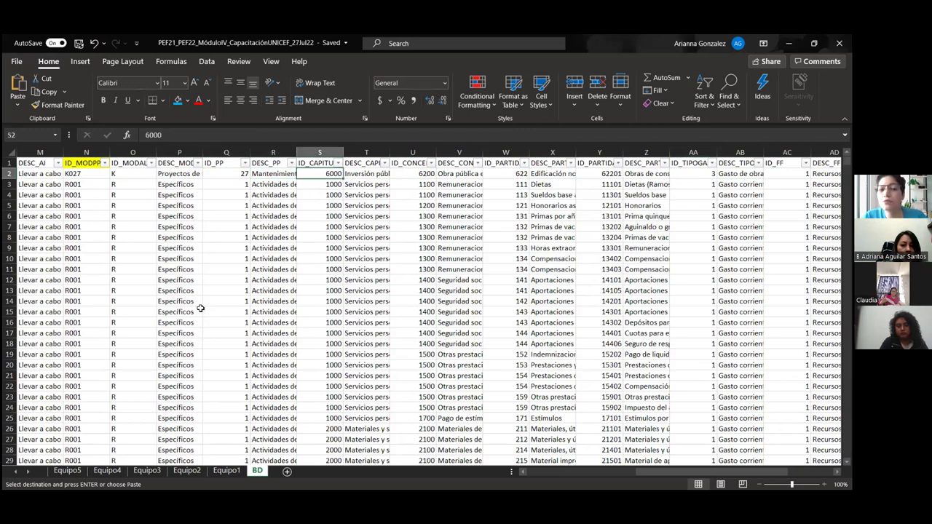
- Examine the first entries of the ID_CAPITULO and DESC_CAPITULO columns in the BD sheet
key("Down")
key("Down")
key("Down")
key("Up")
key("Up")
key("Up")
key("Up")
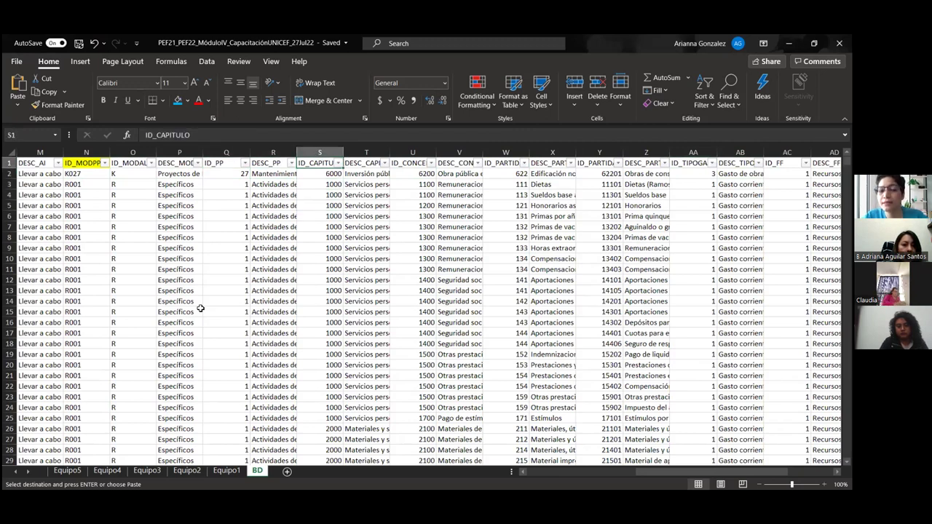
key("Right")
key("Down")
key("Down")
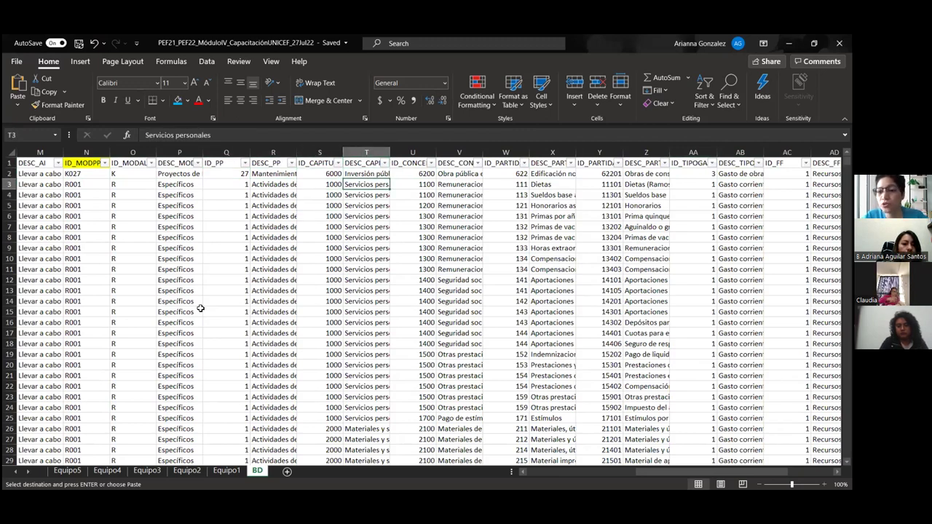
- Review the remaining BD fields through MONTO_APROBADO and return to the CICLO header in A1
key("Right")
key("Right")
key("Right")
key("Right")
key("Right")
key("Right")
key("Right")
key("Right")
key("Right")
key("Right")
key("Right")
key("Right")
key("Right")
key("Right")
key("Right")
key("Right")
key("Right")
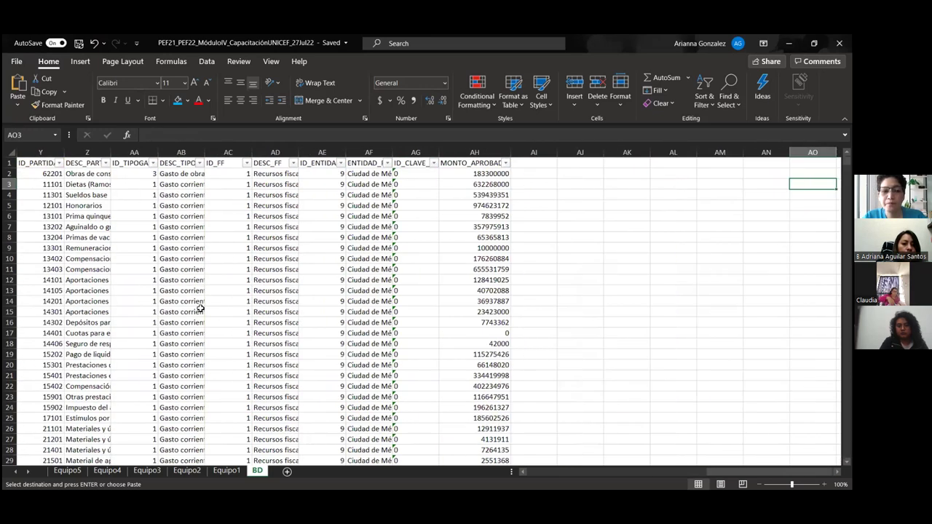
scroll(200, 309, "right", 3)
key("Left")
key("Left")
key("Left")
key("Left")
key("Left")
key("Left")
key("Left")
key("Left")
key("Left")
key("Left")
key("Left")
key("Left")
key("Left")
key("Left")
key("Left")
key("Left")
key("Left")
key("Left")
key("Left")
key("Left")
key("Left")
key("Left")
key("Left")
key("Left")
key("Left")
key("Left")
key("Left")
key("Left")
key("Left")
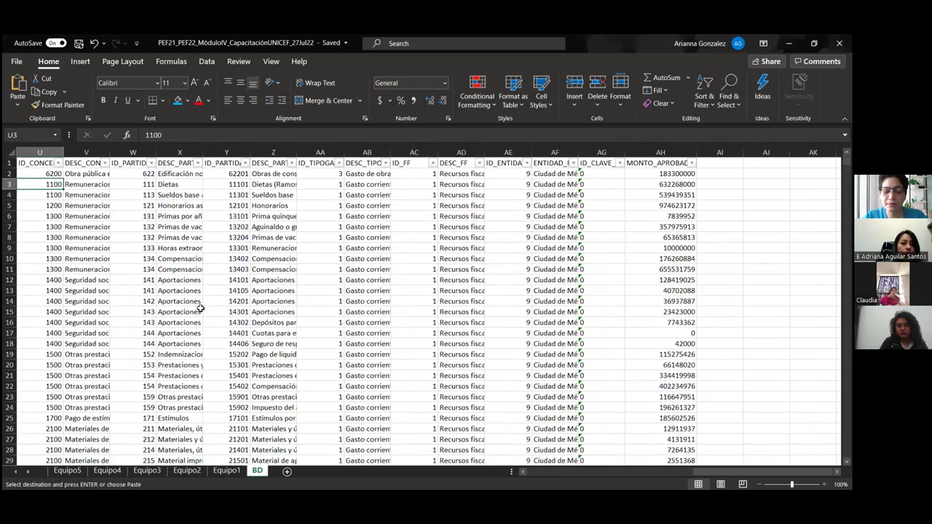
key("Up")
key("Up")
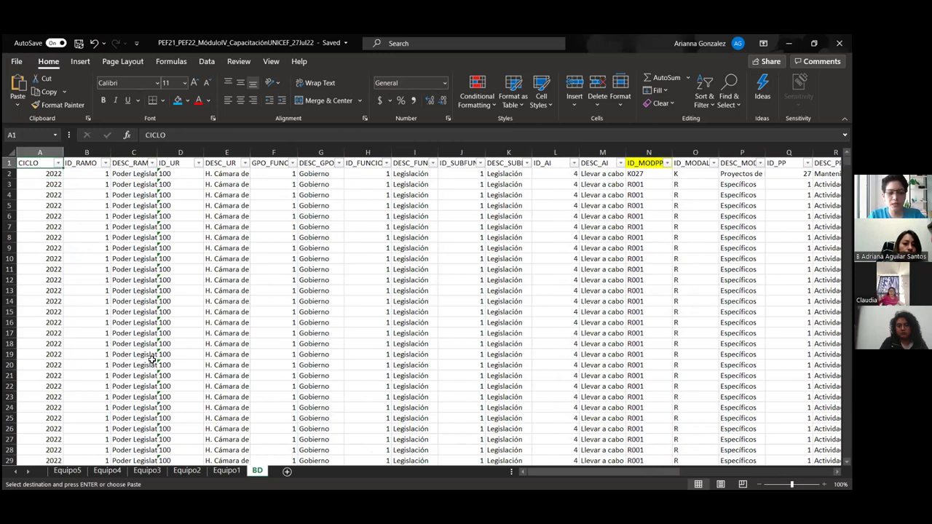
- Create a pivot table on a new worksheet from the full BD data range, A1 to AH315568
key("ctrl+shift+Down")
key("ctrl+shift+Right")
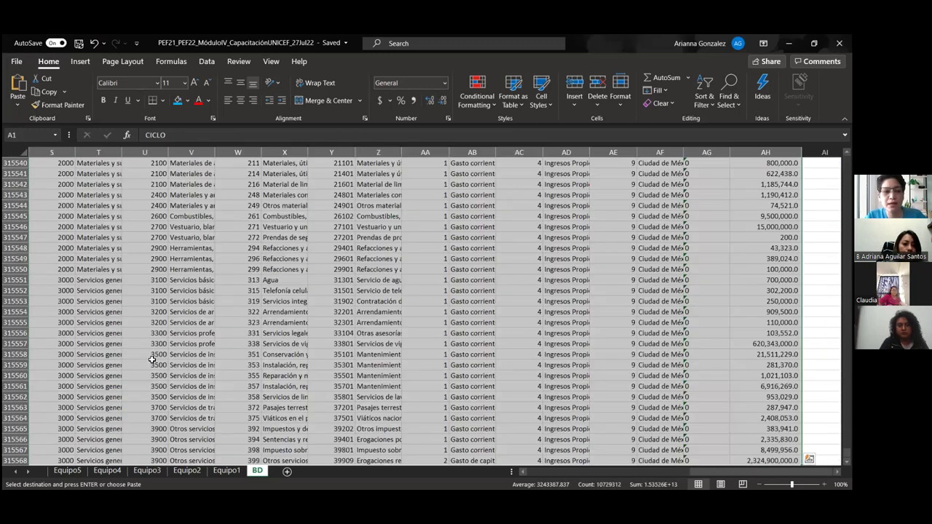
left_click(80, 62)
left_click(32, 86)
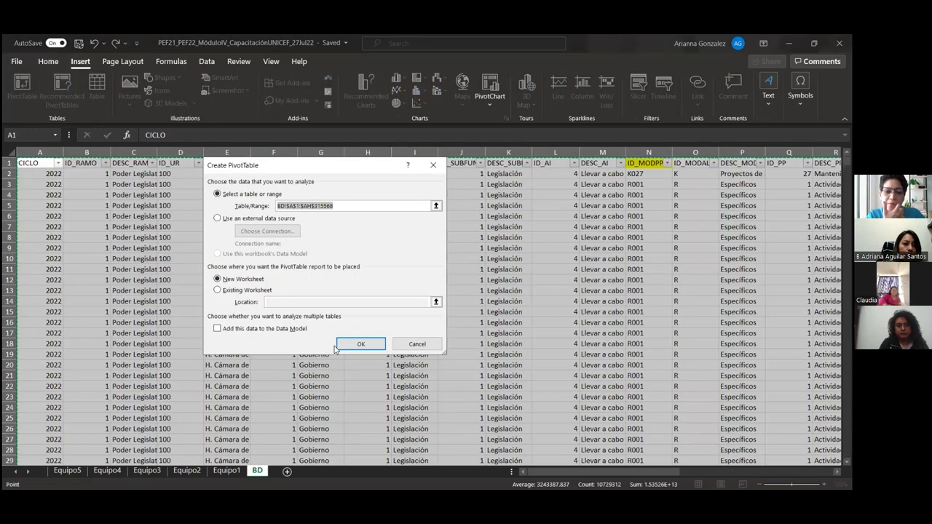
left_click(341, 345)
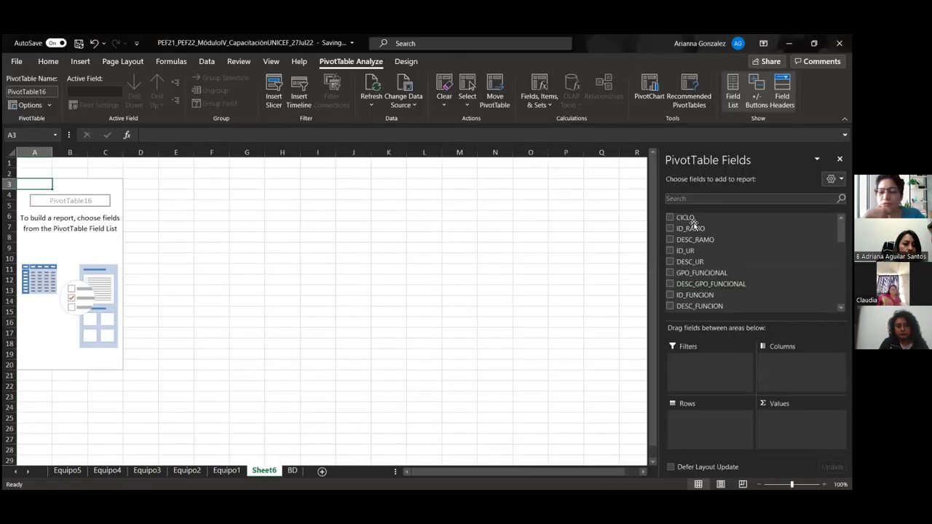
- Add CICLO to the pivot table's columns and remove the Grand Total column
left_click_drag(697, 214, 790, 364)
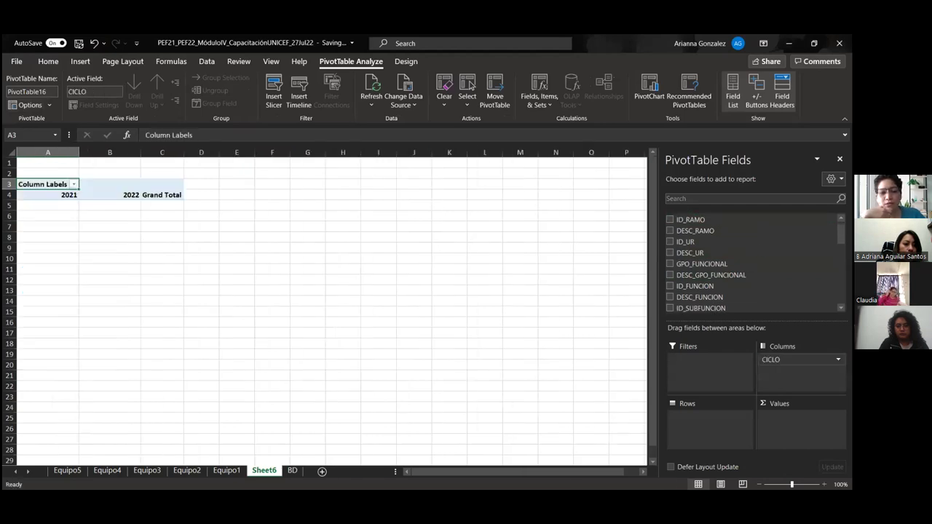
left_click(169, 195)
right_click(175, 196)
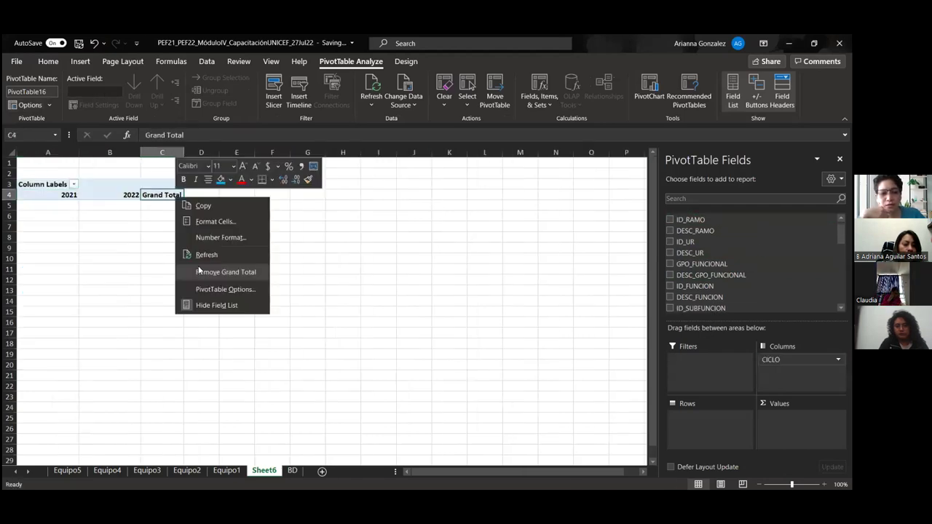
left_click(200, 272)
left_click(24, 198)
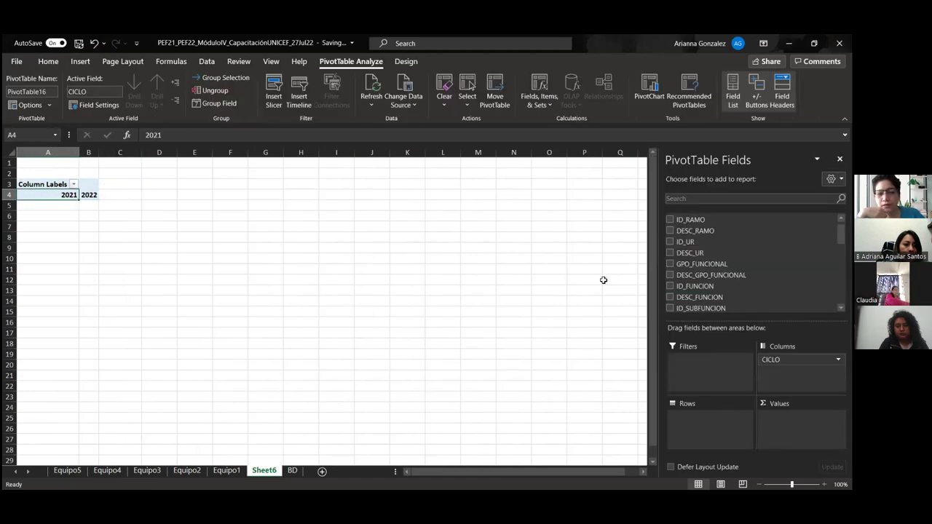
- Add MONTO_APROBADO as a summed value, formatted as Number with 0 decimal places and the 1000 separator
scroll(754, 262, "down", 10)
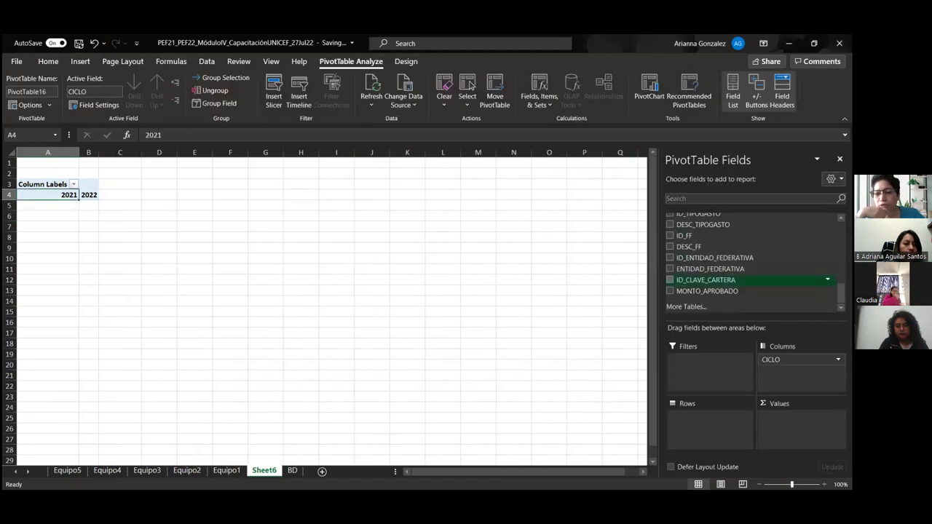
left_click_drag(760, 291, 801, 418)
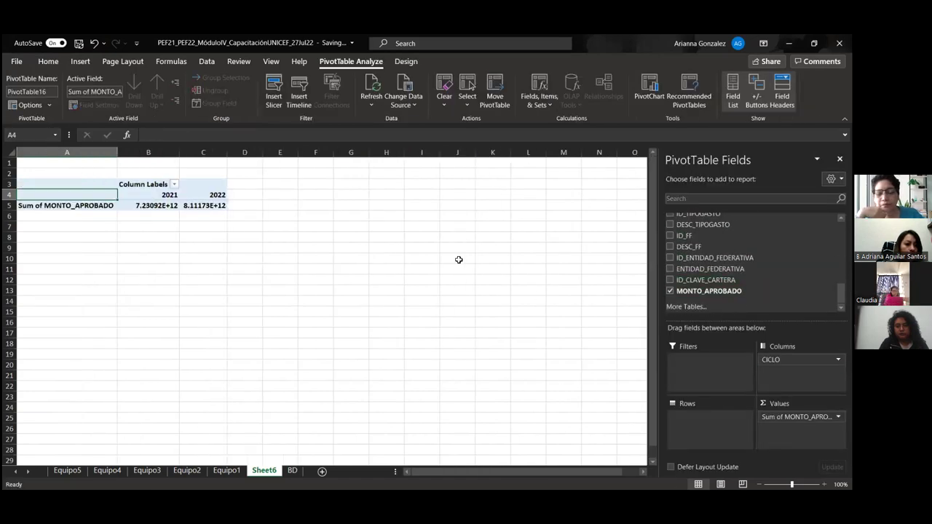
left_click(797, 416)
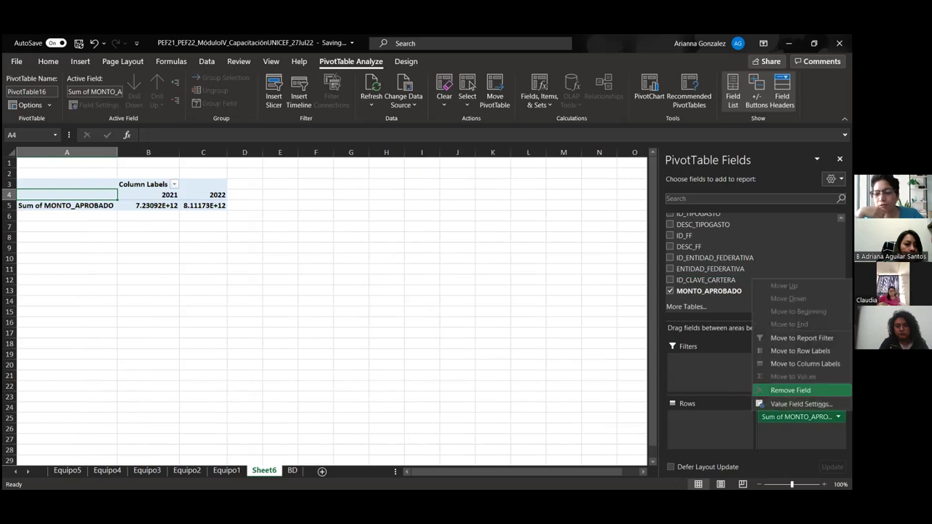
left_click(797, 416)
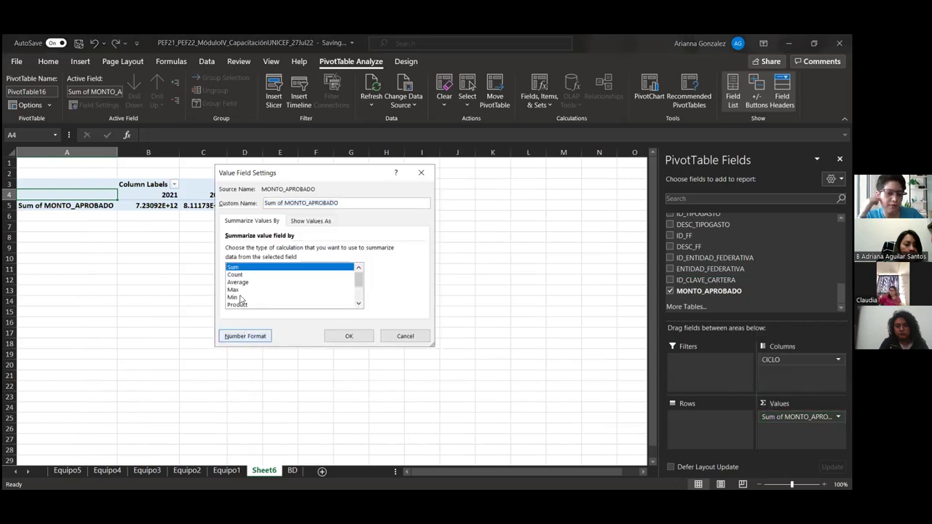
left_click(246, 337)
left_click(240, 178)
left_click(299, 210)
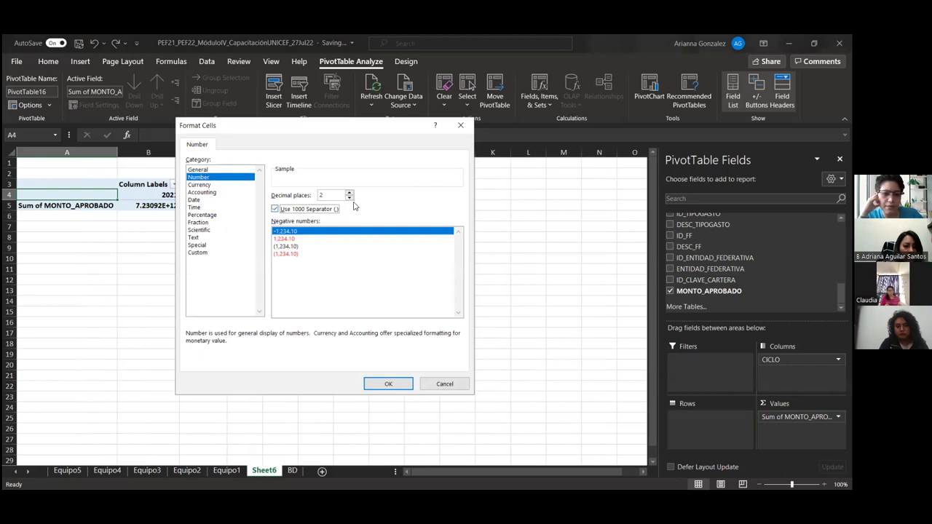
left_click(350, 199)
left_click(349, 199)
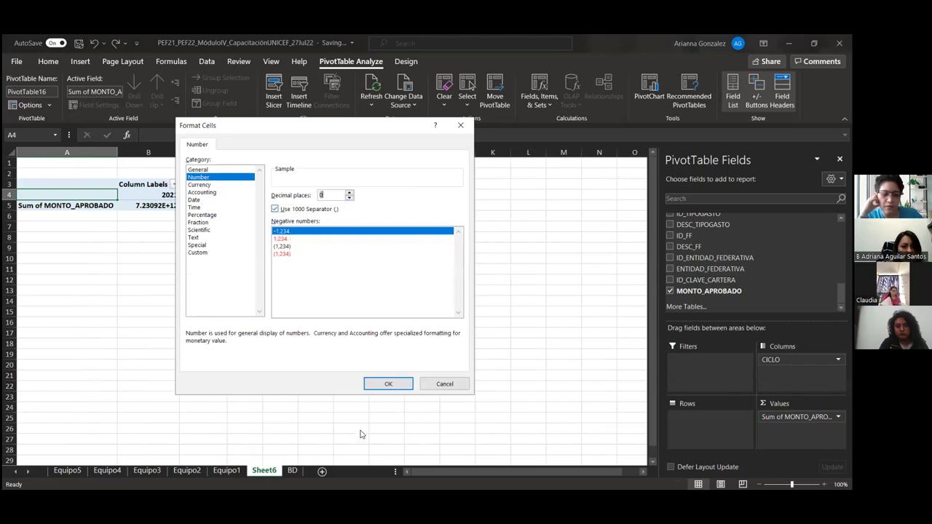
left_click(388, 383)
left_click(350, 337)
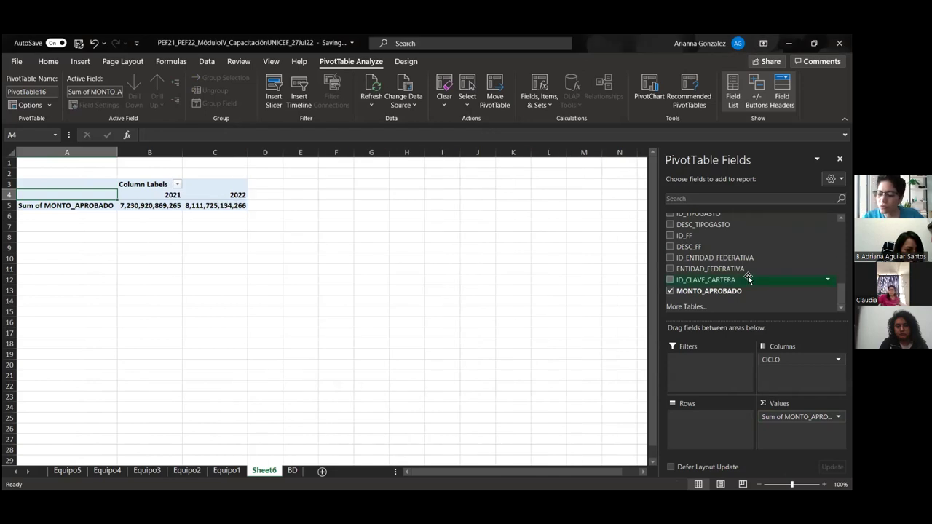
- Break the pivot rows down by DESC_GPO_FUNCIONAL, DESC_FUNCION and DESC_SUBFUNCION, in that order, leaving out GPO_FUNCIONAL
scroll(757, 258, "up", 3)
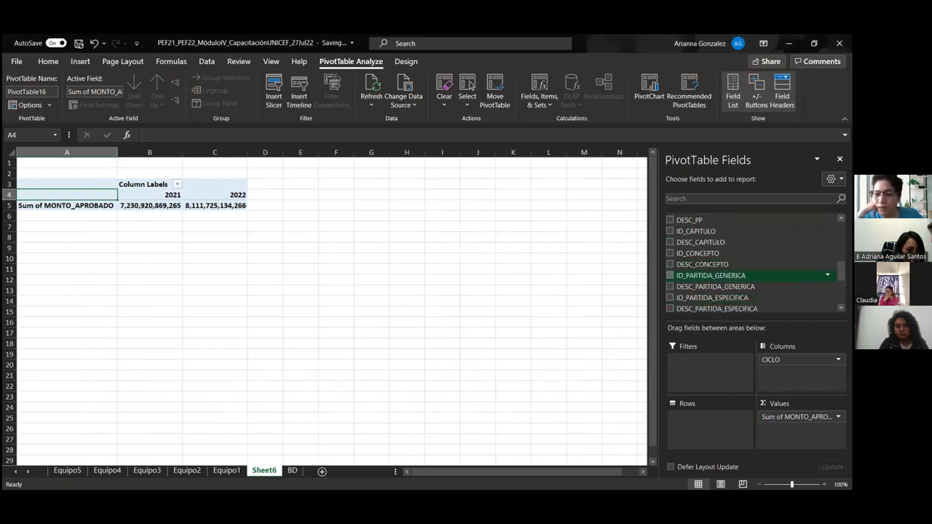
scroll(757, 262, "up", 5)
left_click_drag(692, 261, 697, 402)
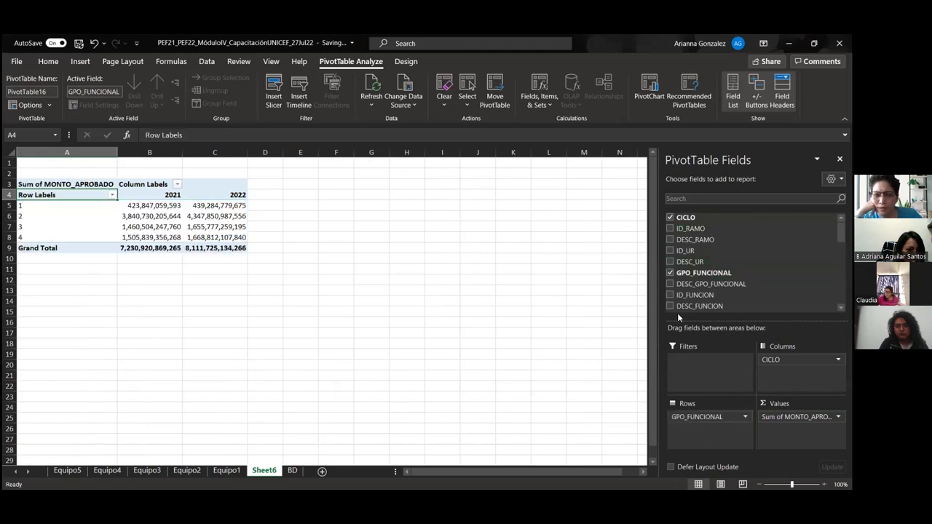
left_click_drag(695, 284, 557, 387)
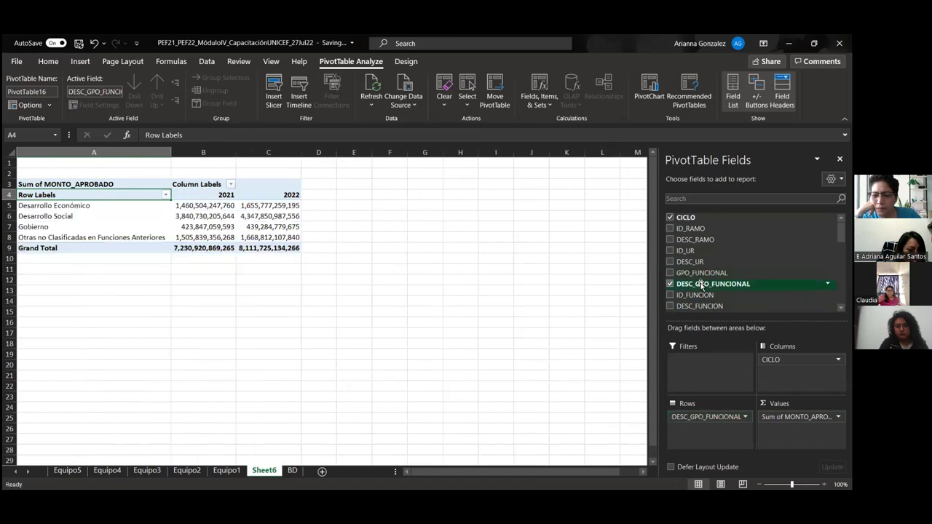
left_click_drag(701, 306, 709, 429)
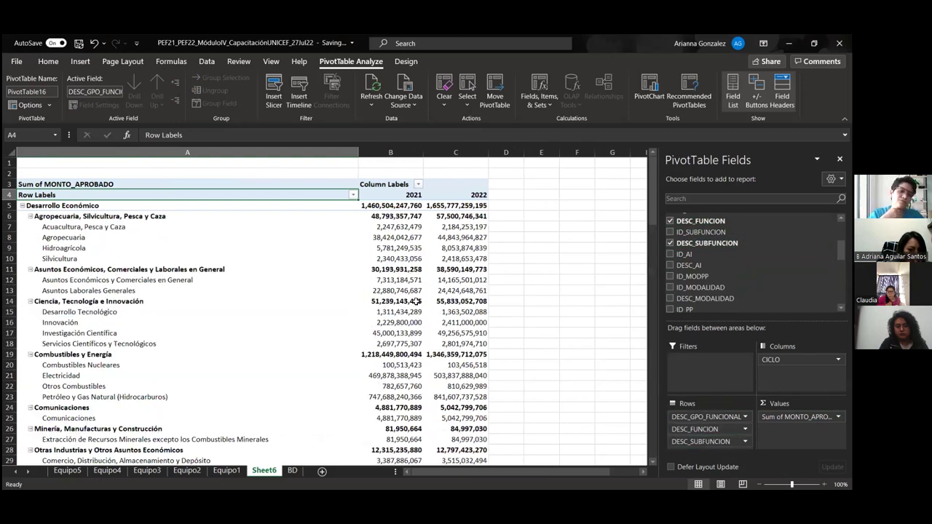
- Examine the 2021 and 2022 amounts by functional group, function and subfunction down to the Grand Total row
left_click(537, 279)
scroll(537, 281, "down", 17)
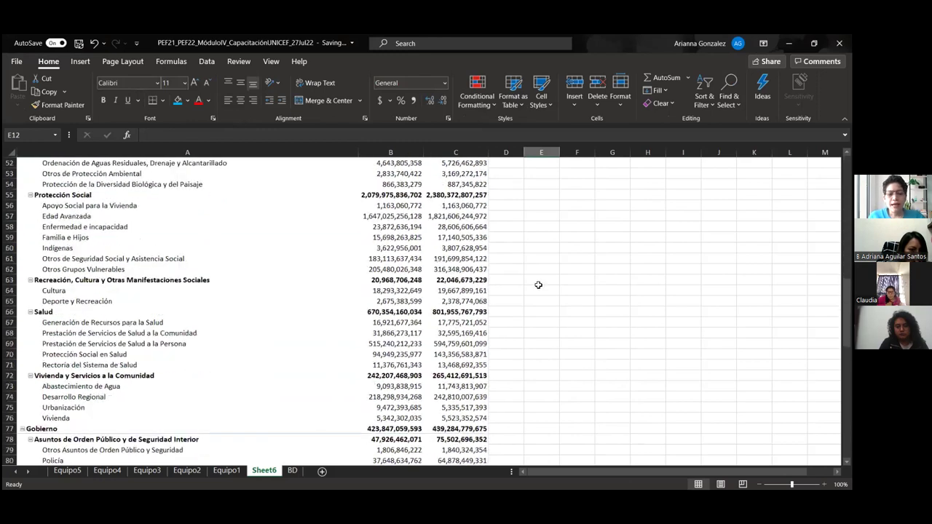
scroll(537, 285, "down", 20)
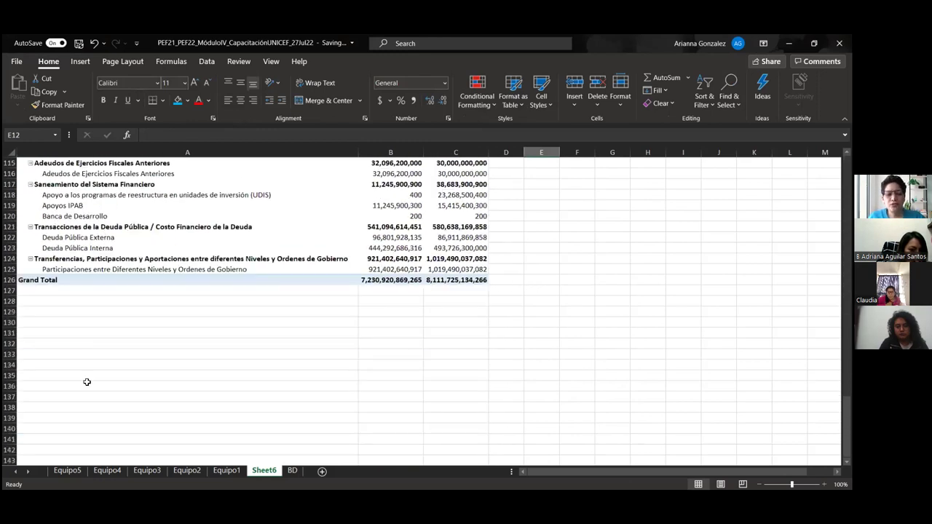
scroll(284, 243, "up", 17)
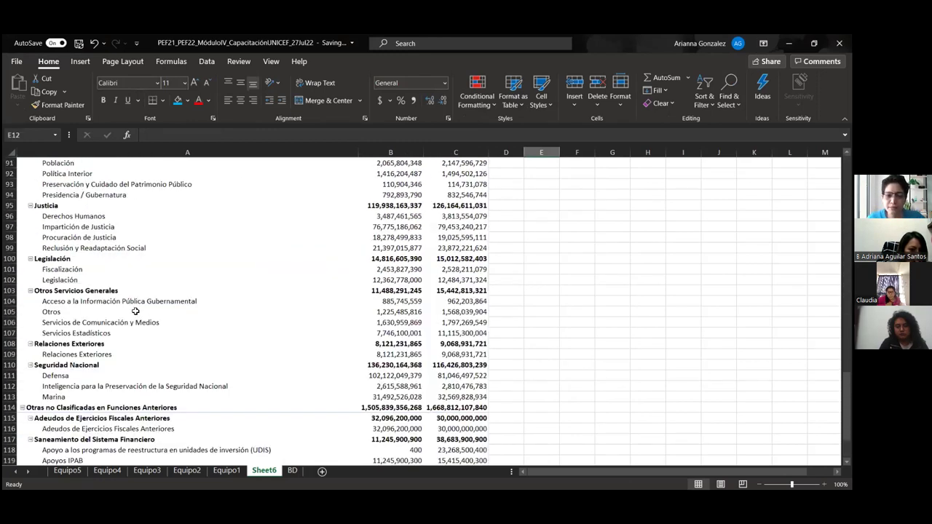
scroll(287, 231, "up", 12)
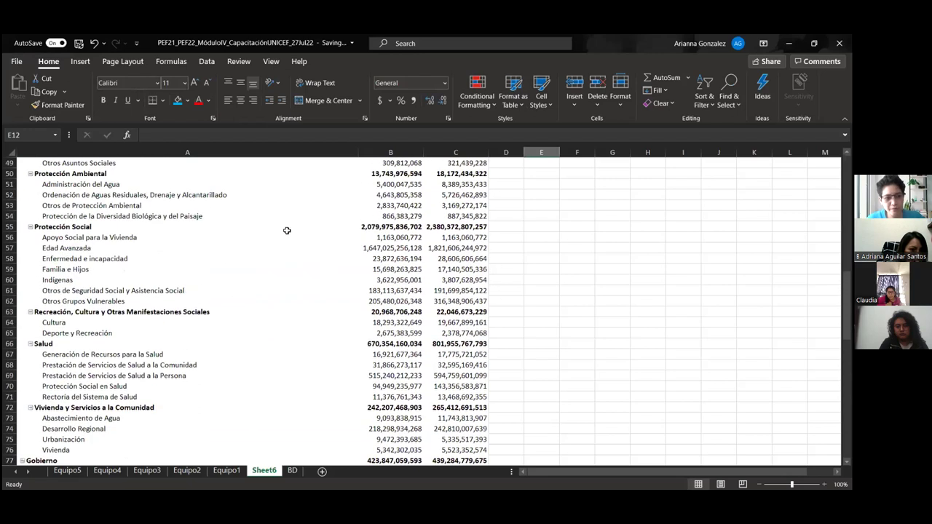
scroll(364, 235, "up", 9)
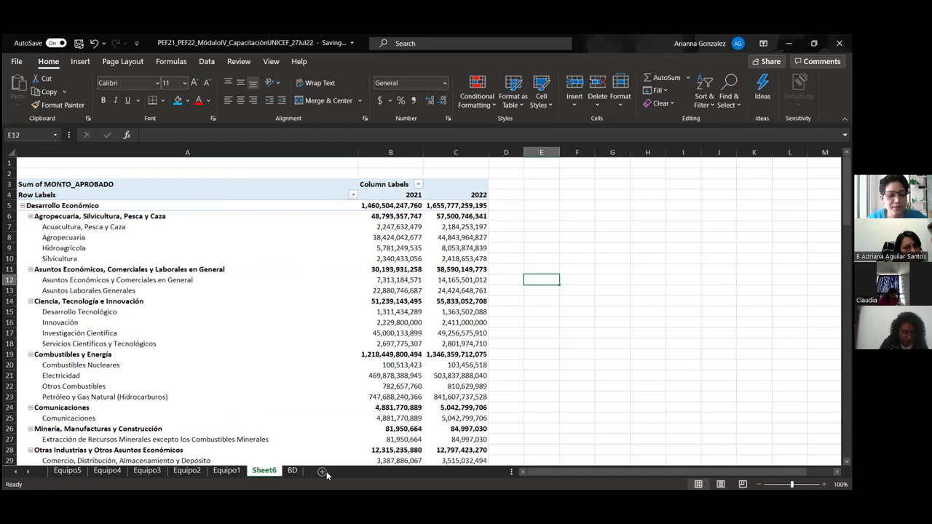
- Return to the BD sheet and point out its ID_MODPP column
left_click(294, 463)
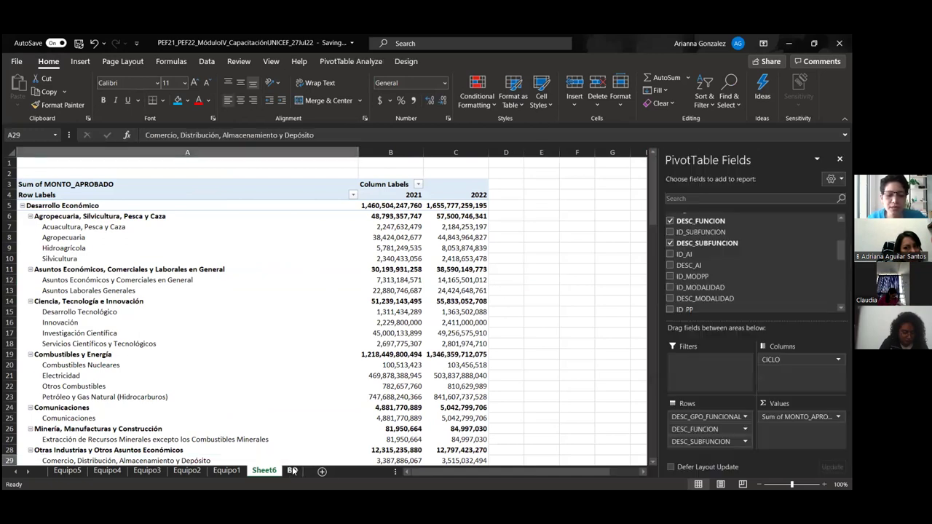
left_click(292, 471)
left_click(648, 151)
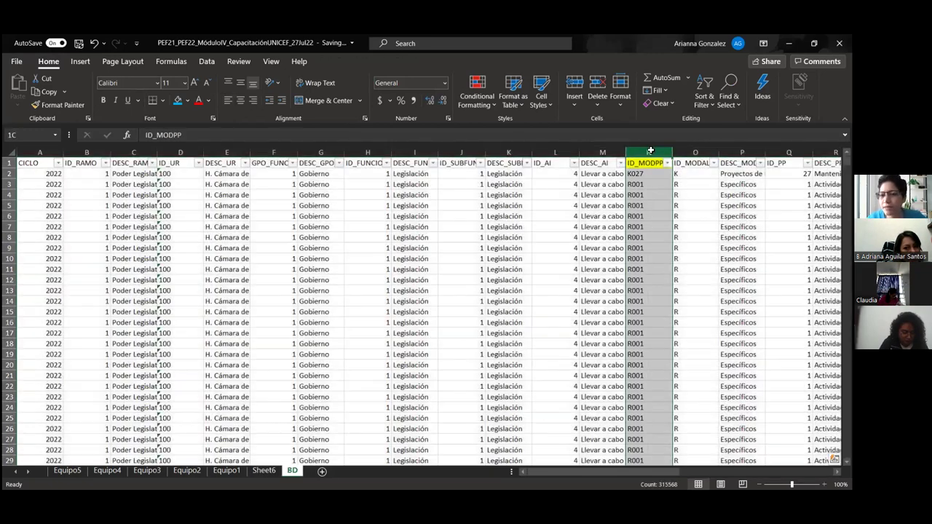
left_click(86, 226)
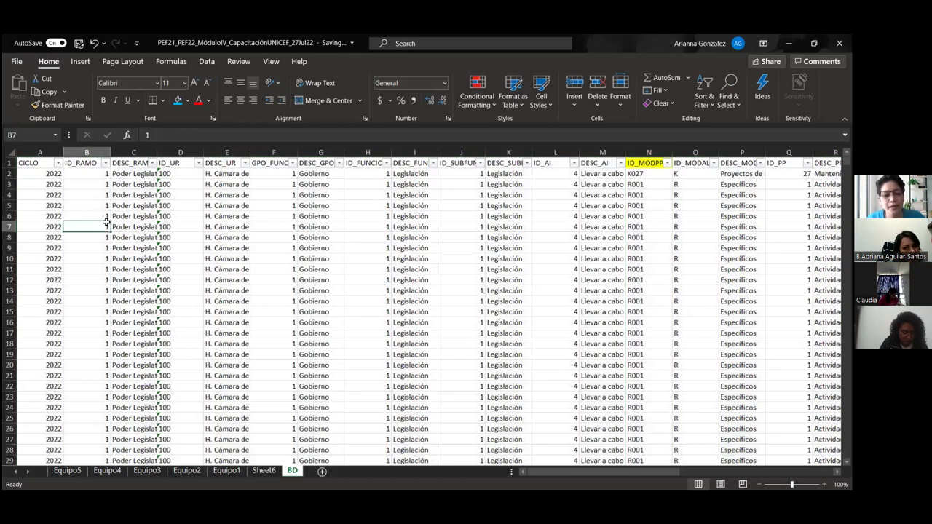
left_click(182, 325)
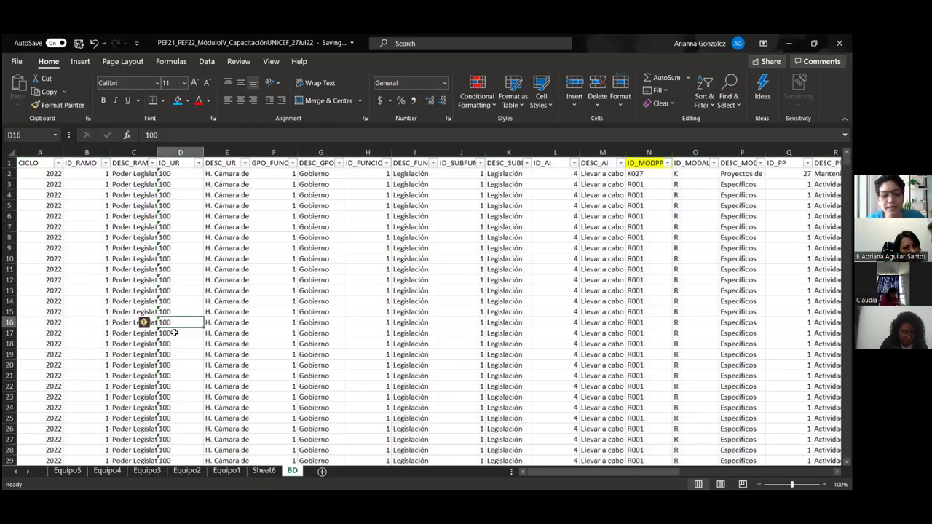
- Permanently delete the Sheet6 pivot table sheet from the workbook and return to the BD data
left_click(264, 470)
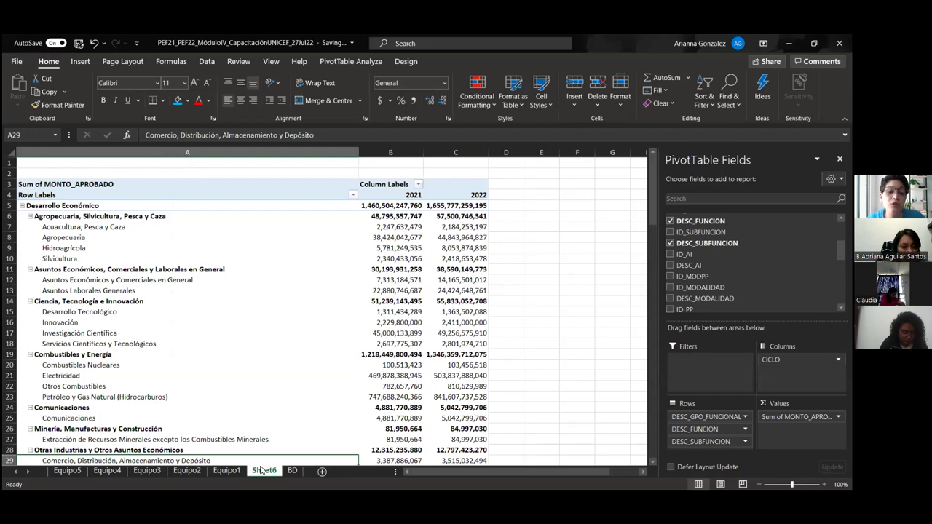
right_click(262, 470)
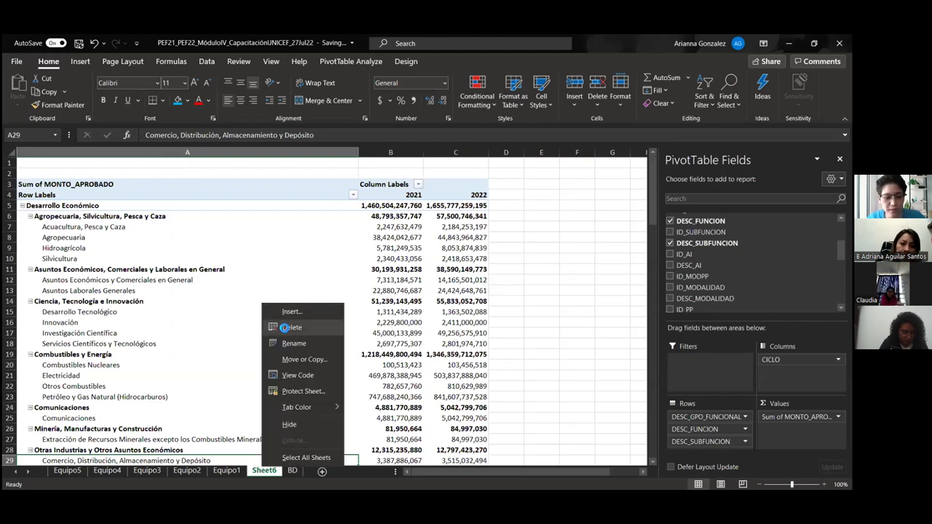
left_click(286, 328)
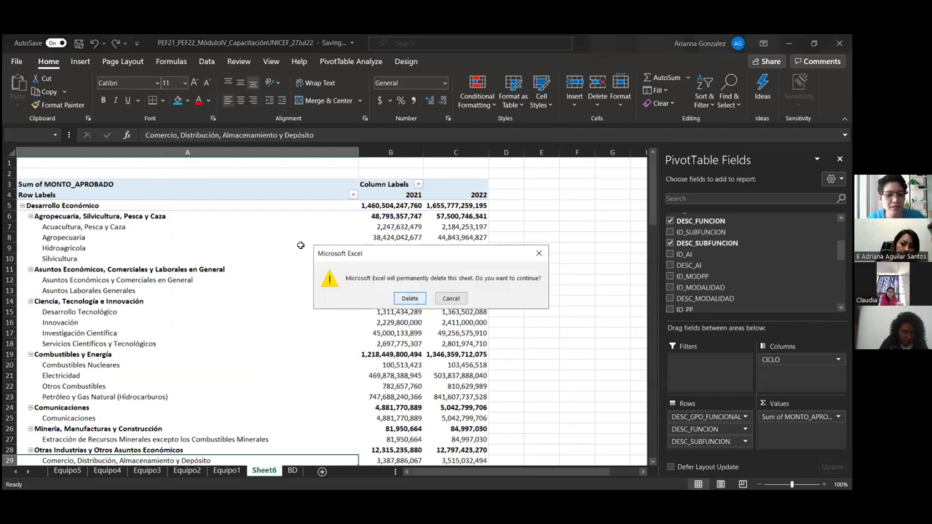
key("Return")
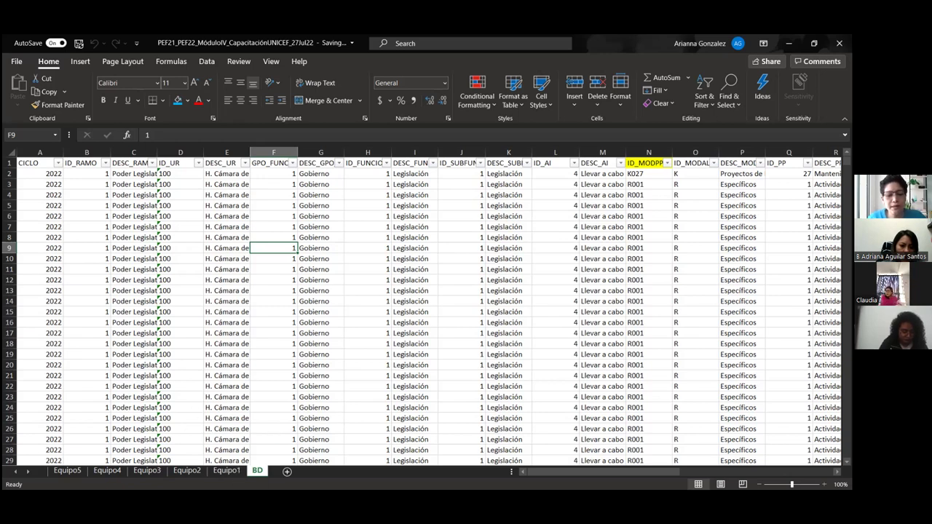
left_click(159, 300)
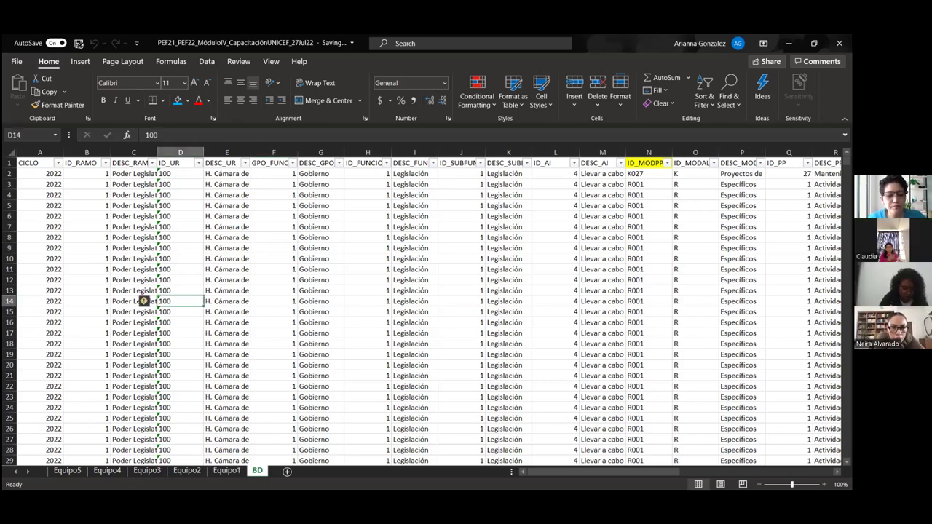
- Widen the DESC_SUBFUNCION column on the Equipo1 sheet so the full subfunction names fit
key("ctrl+Page_Up")
scroll(203, 350, "up", 15)
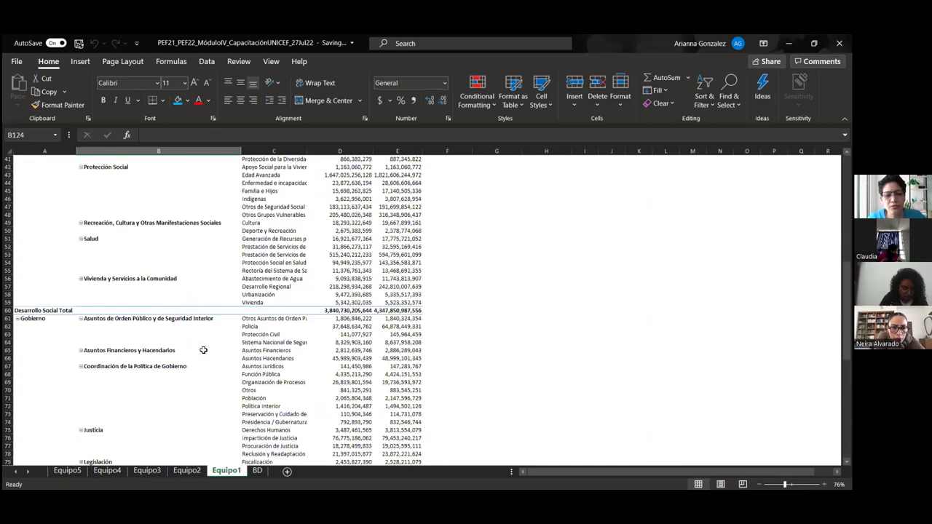
scroll(203, 350, "up", 9)
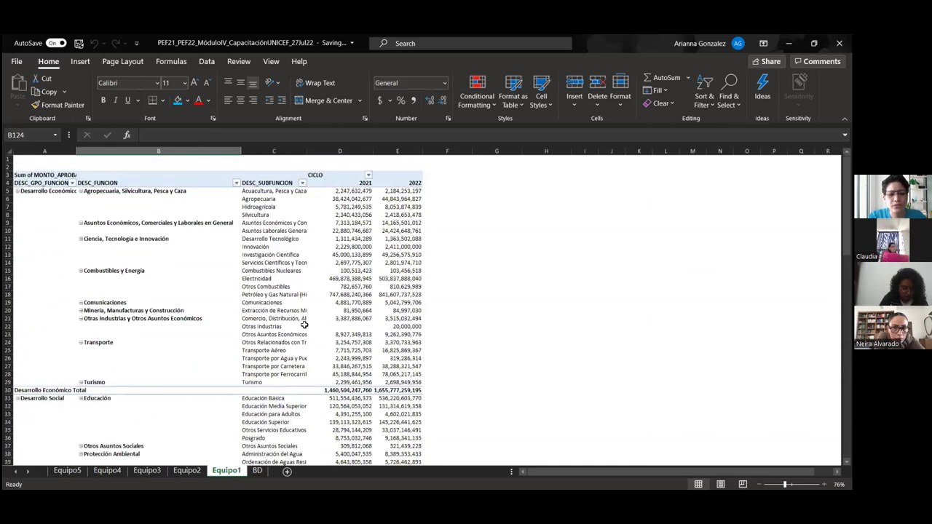
left_click_drag(306, 151, 403, 152)
left_click_drag(413, 151, 478, 179)
left_click(662, 224)
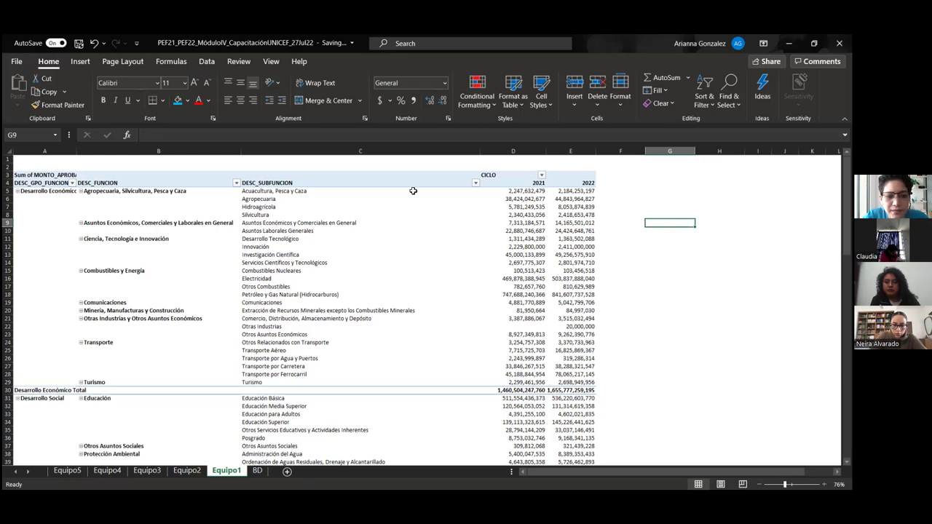
- Review the functional groups and functions in Equipo1's main pivot table and highlight the subfunctions under Educación
scroll(457, 302, "down", 3)
scroll(456, 303, "up", 3)
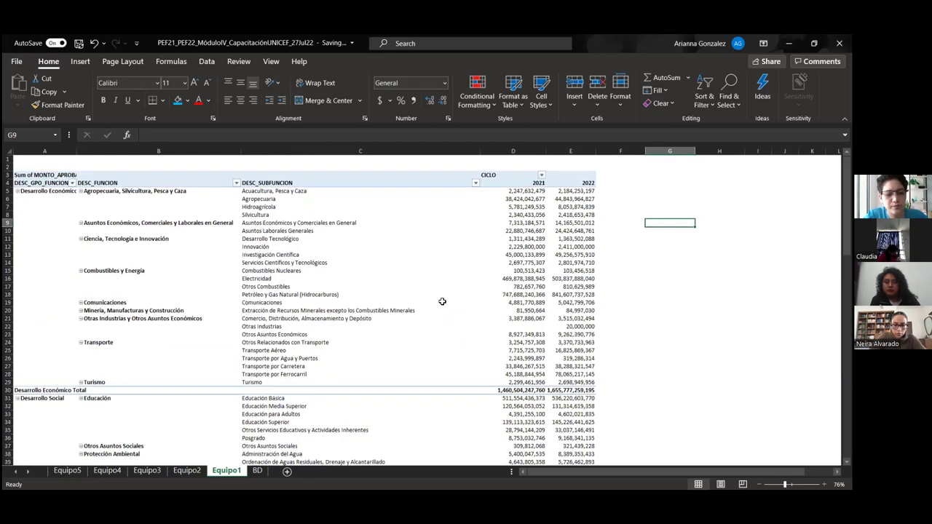
scroll(293, 400, "down", 4)
scroll(293, 399, "up", 4)
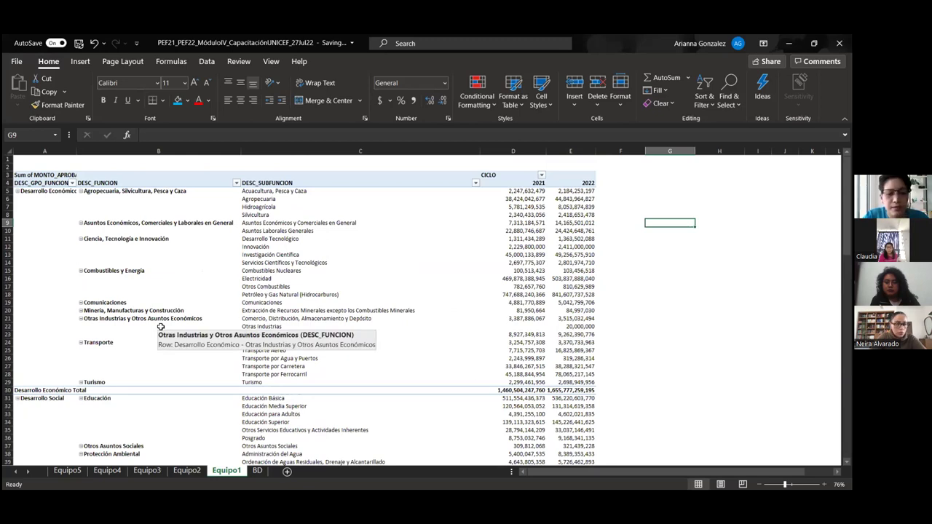
scroll(269, 262, "down", 6)
left_click_drag(270, 257, 273, 295)
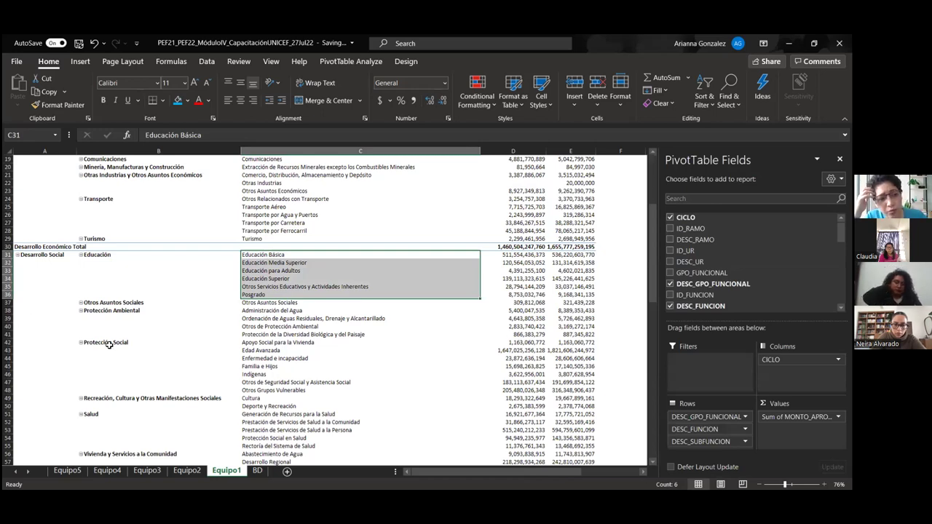
- Examine the Desarrollo Social pivot table below the purple divider, covering its filter, ID_FUNCION rows and 2021 and 2022 amounts
scroll(108, 345, "down", 20)
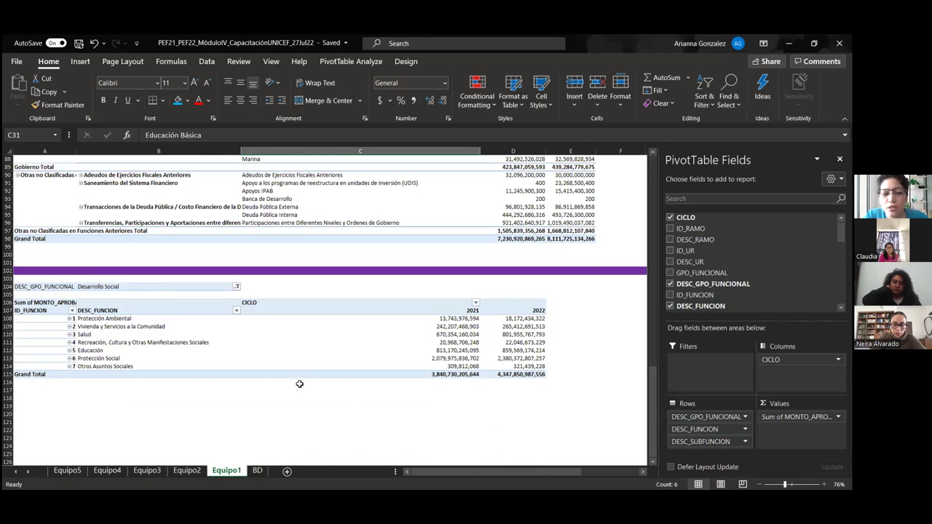
left_click(98, 287)
left_click(147, 328)
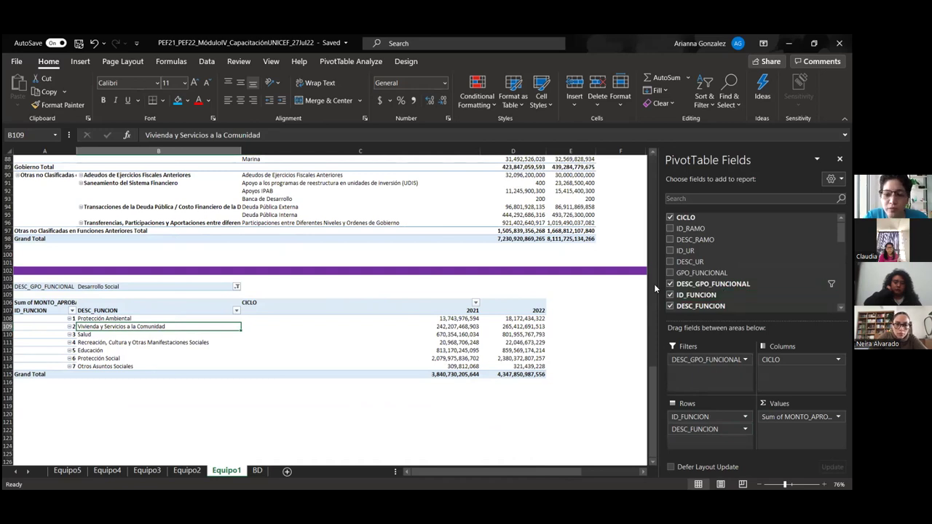
left_click(53, 310)
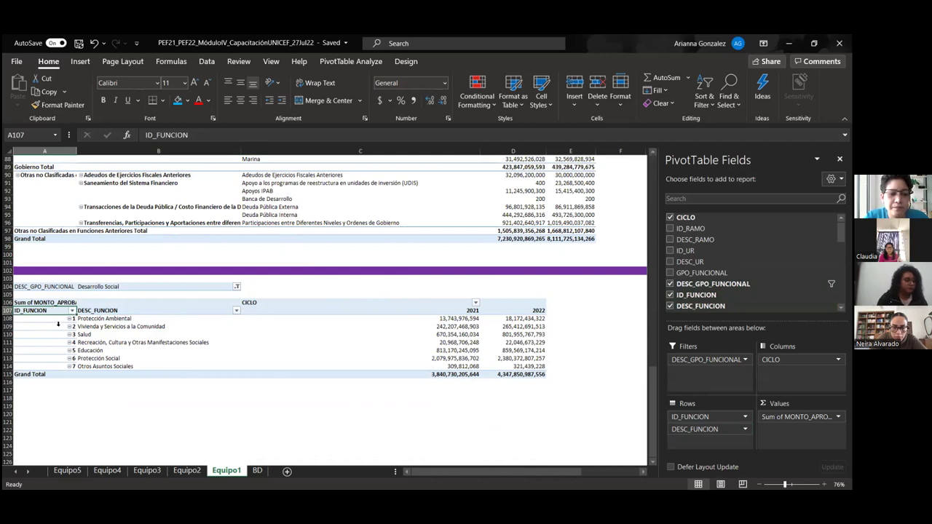
left_click_drag(53, 318, 501, 379)
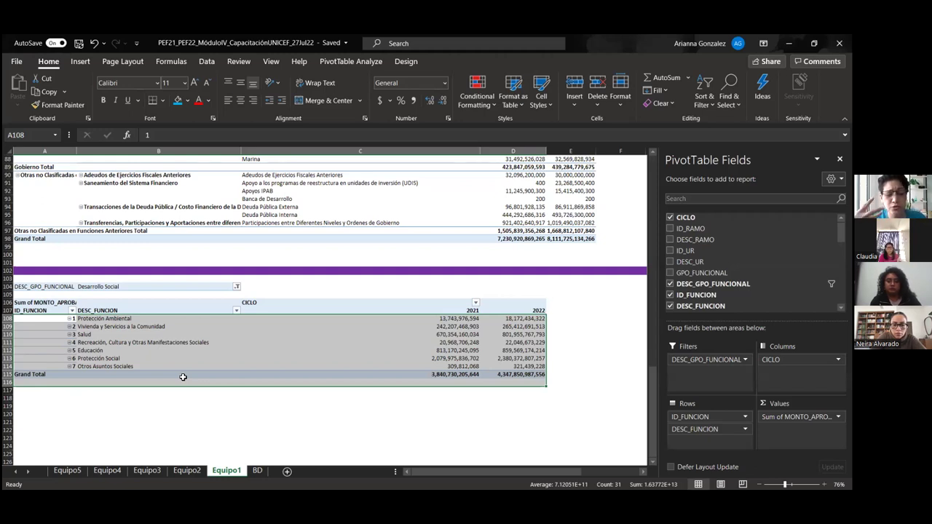
left_click(214, 390)
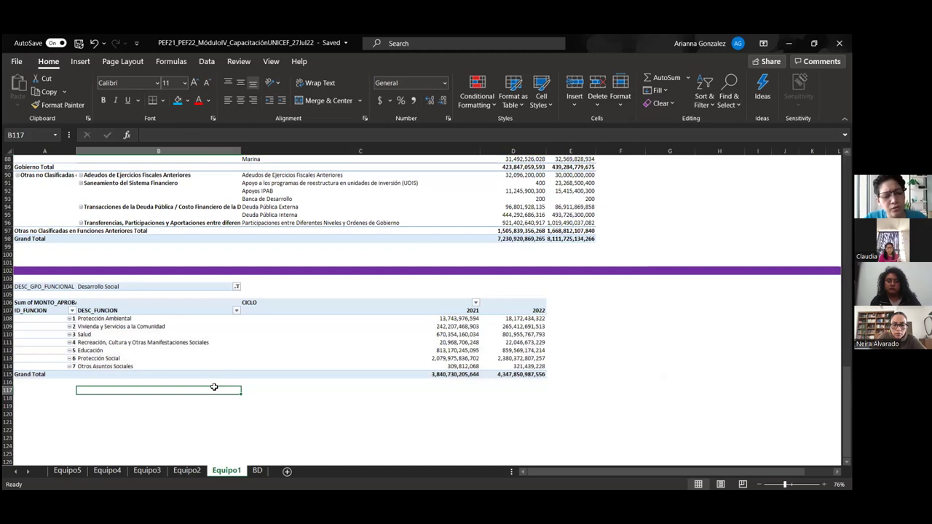
left_click_drag(52, 289, 513, 364)
left_click(512, 404)
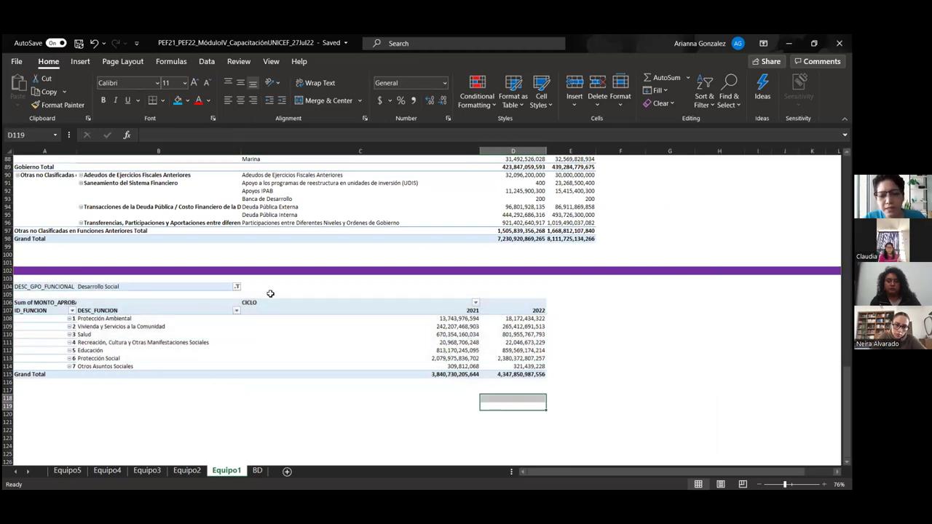
left_click(7, 270)
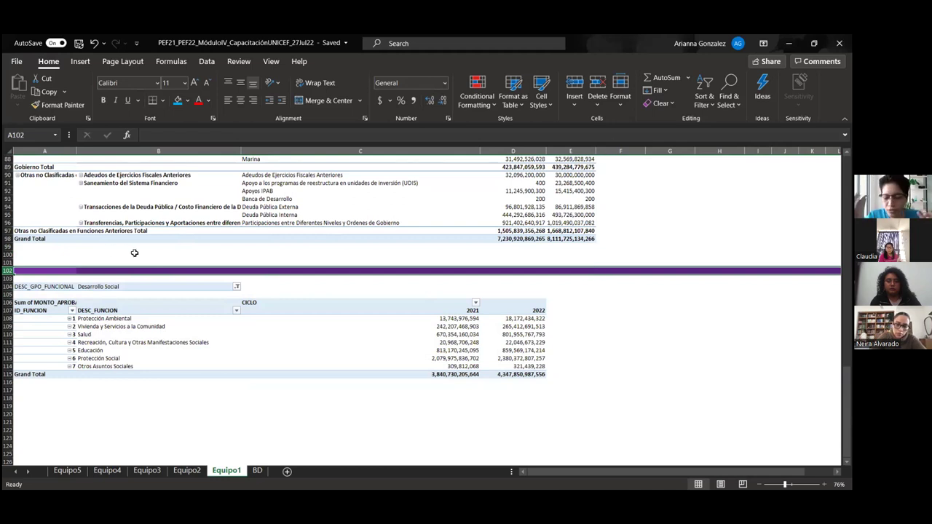
left_click(192, 396)
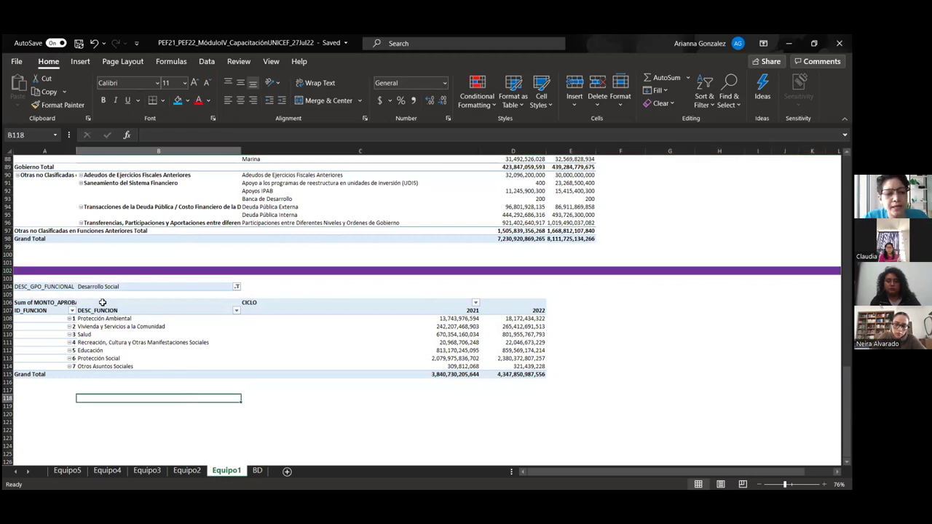
- Copy the entire Desarrollo Social pivot table and switch to the Equipo1 sheet of the AnexosTransversales_PEF21_PEF22 workbook
left_click_drag(57, 285, 417, 344)
key("ctrl+a")
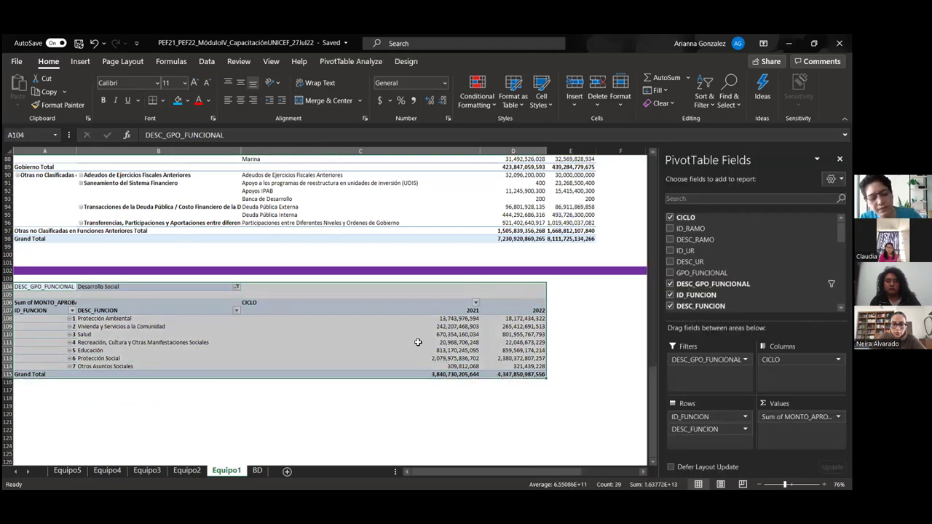
key("ctrl+c")
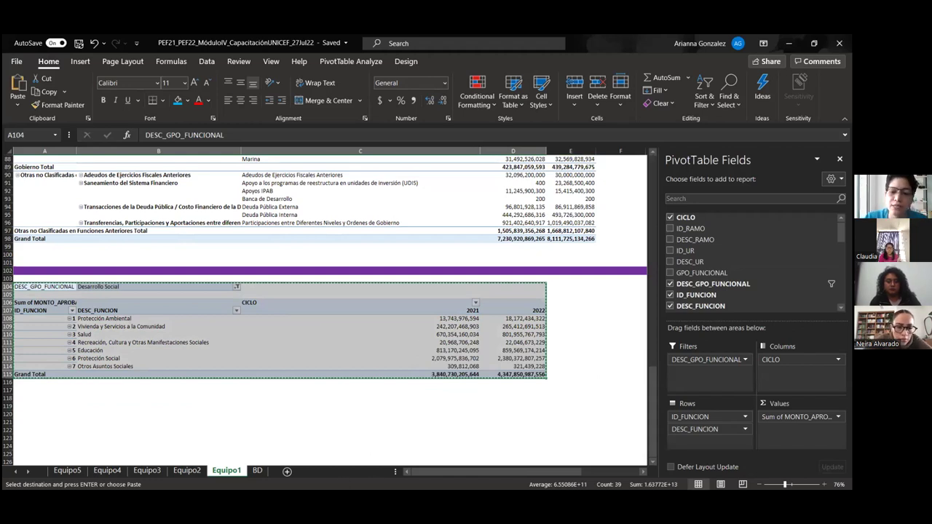
key("alt+Tab")
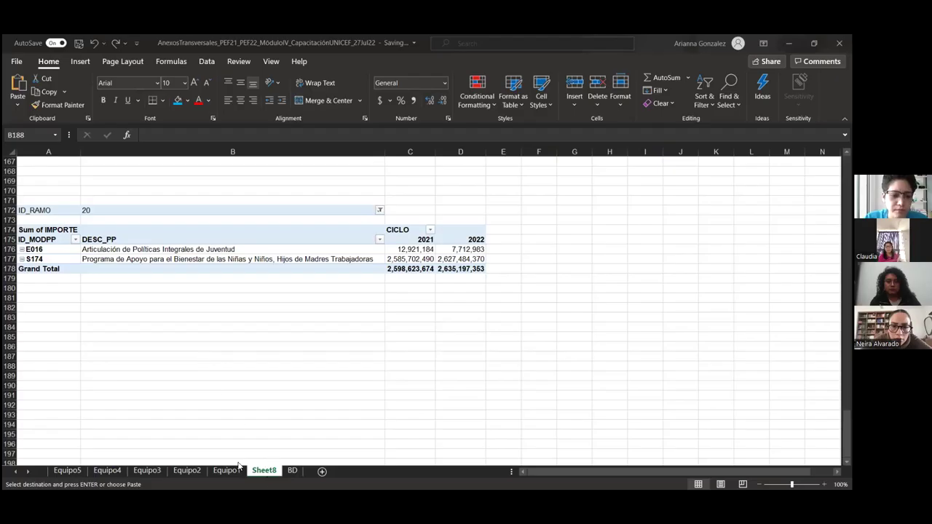
left_click(225, 470)
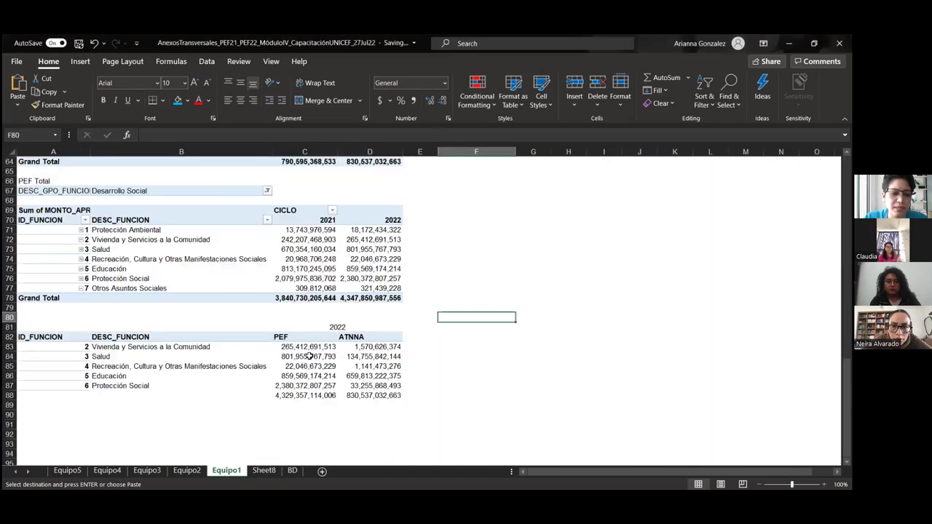
- Examine the Anexo Transversal and PEF Total pivot tables for Desarrollo Social and the 2022 comparison beneath them
scroll(177, 339, "up", 5)
scroll(180, 239, "down", 4)
scroll(180, 238, "down", 1)
scroll(231, 262, "up", 12)
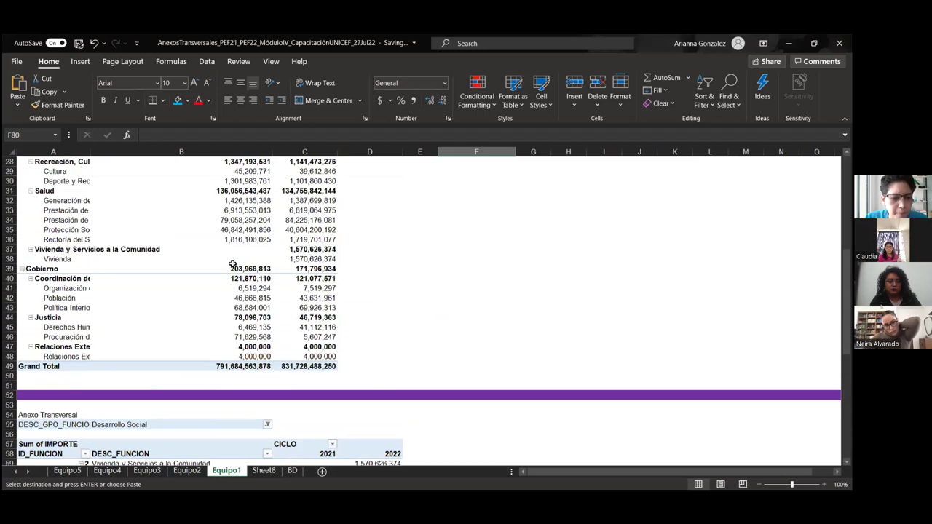
scroll(231, 263, "down", 6)
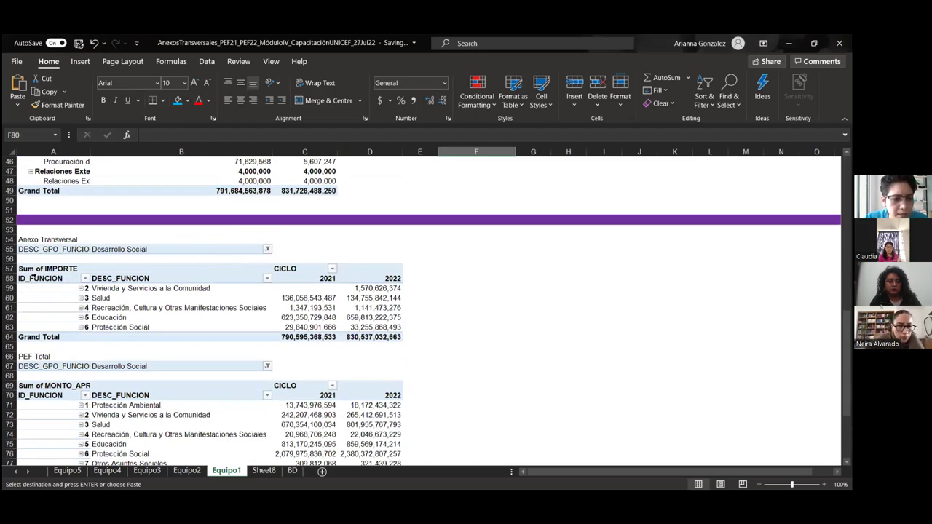
left_click(51, 249)
scroll(58, 404, "down", 2)
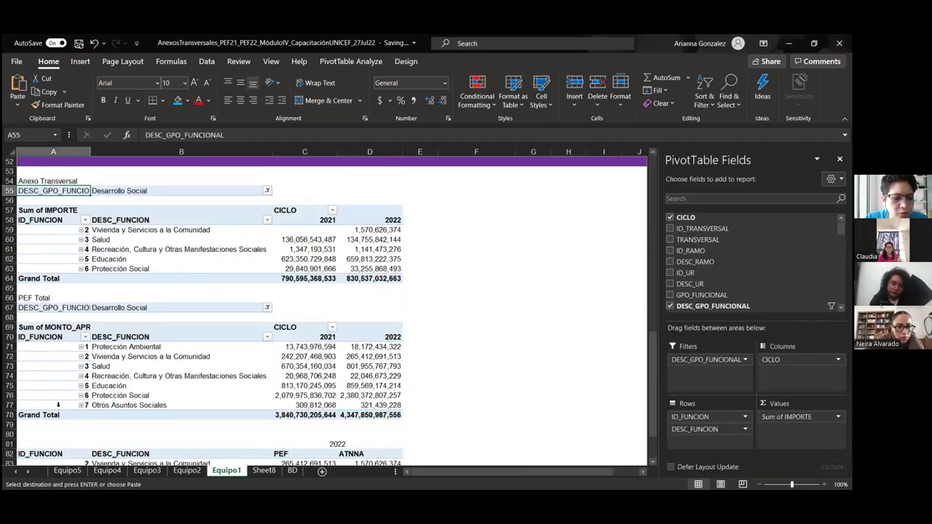
- Color the PEF Total and Anexo Transversal labels red, pointing out the pivot table under PEF Total
left_click(40, 297)
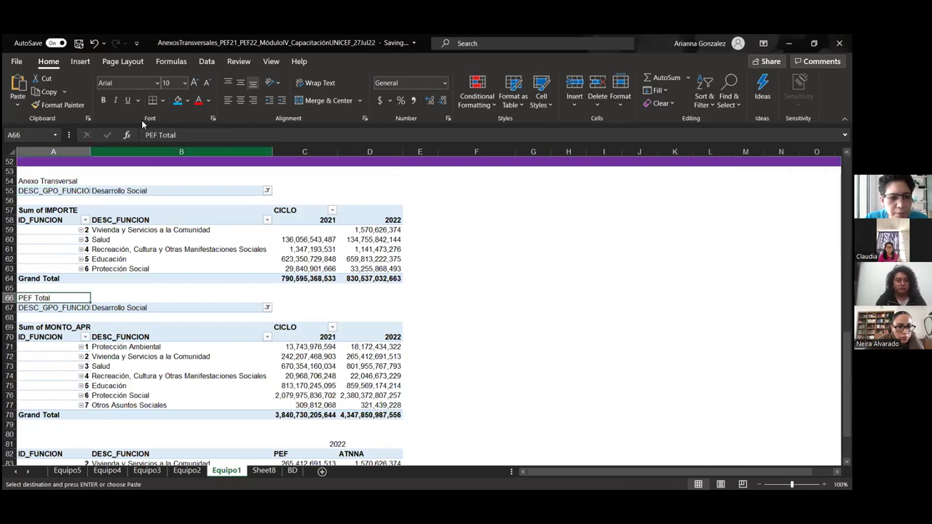
left_click(198, 100)
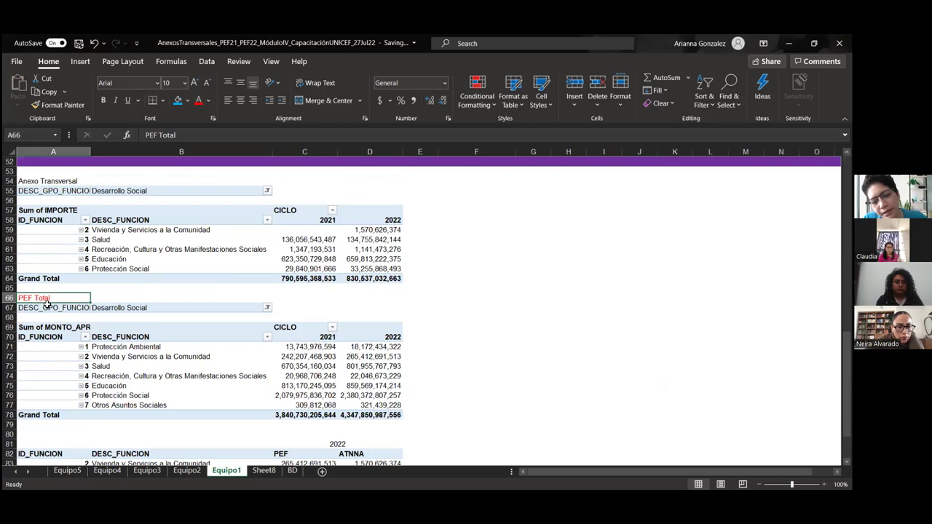
left_click_drag(41, 309, 394, 415)
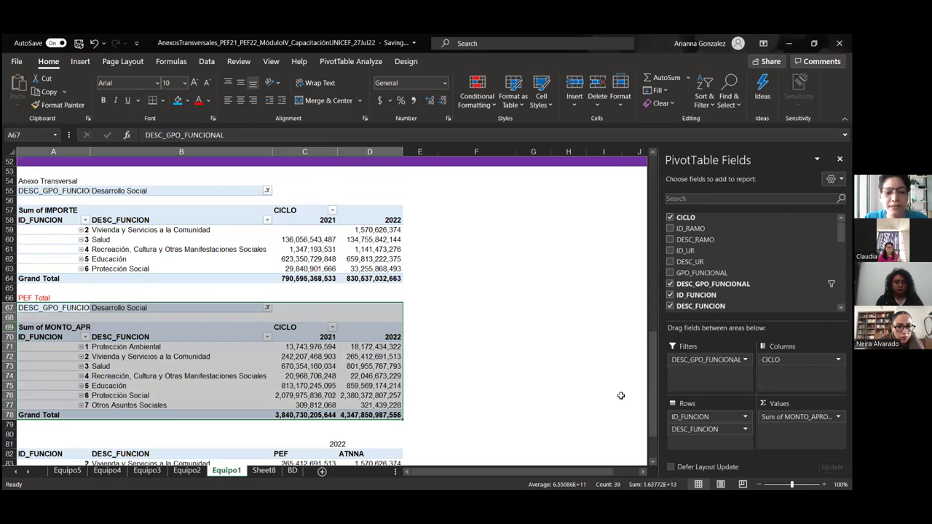
left_click(26, 298)
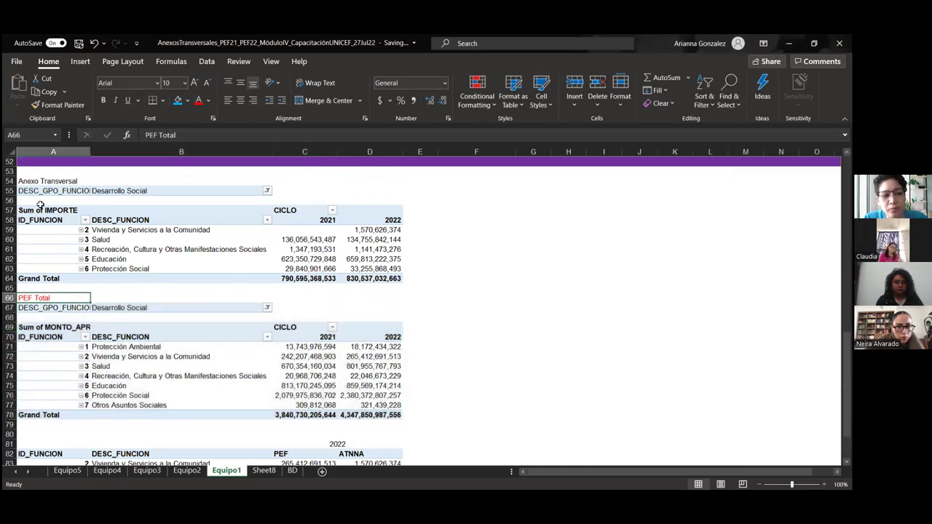
left_click(29, 181)
left_click(198, 99)
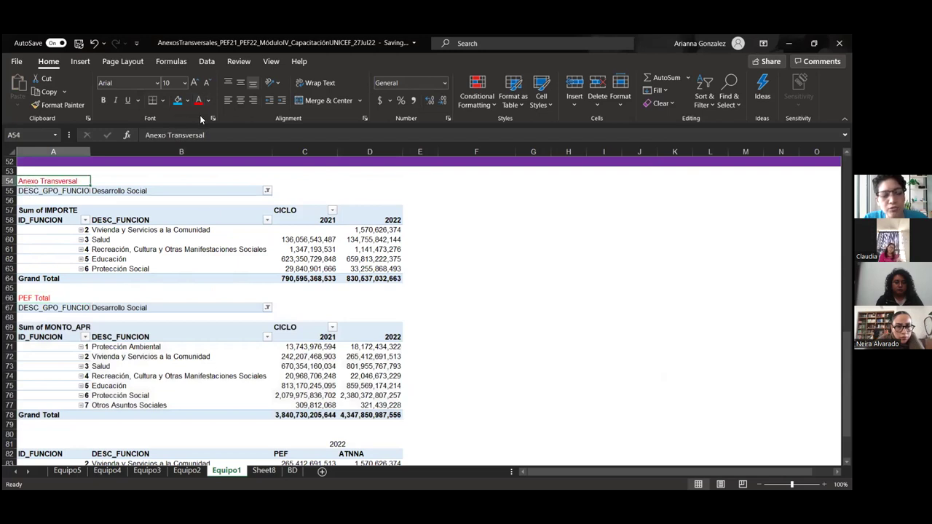
- Fit column A to its longest row label and return to the Anexo Transversal pivot table
scroll(211, 211, "up", 16)
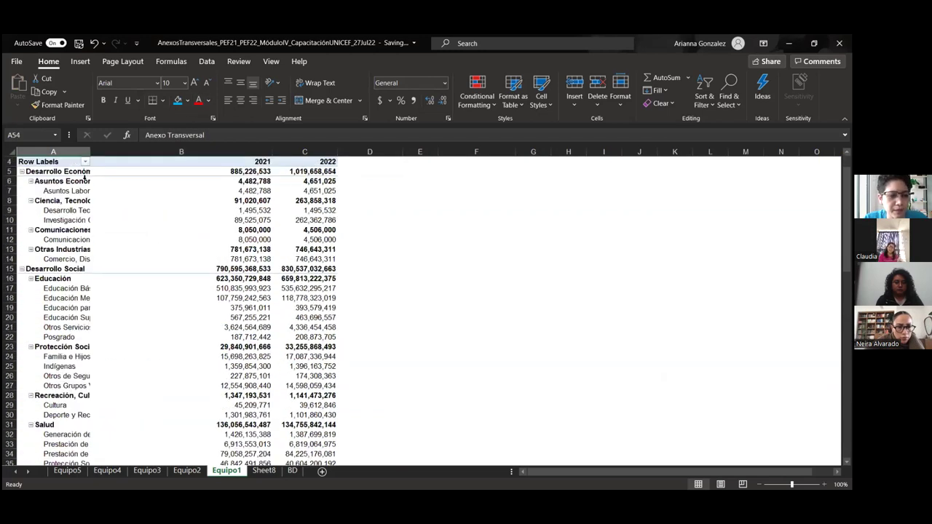
double_click(89, 151)
scroll(148, 230, "up", 1)
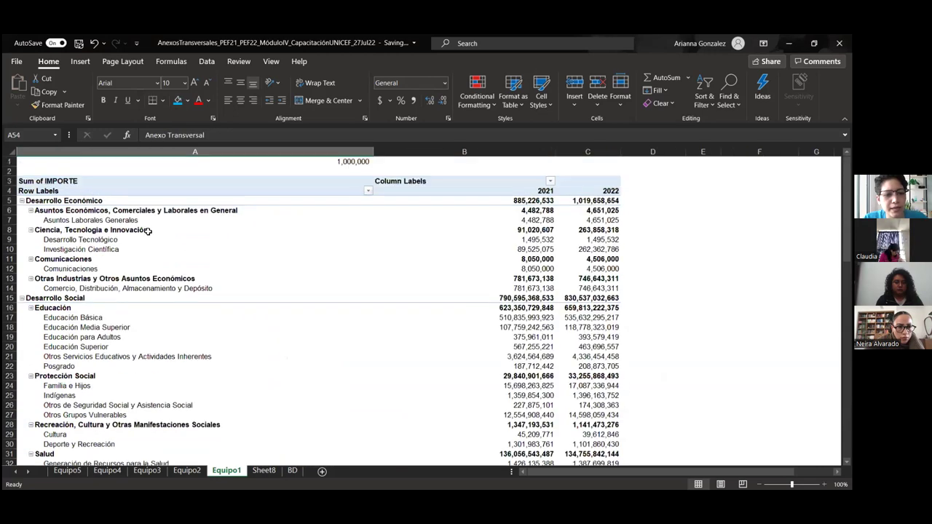
scroll(414, 430, "down", 13)
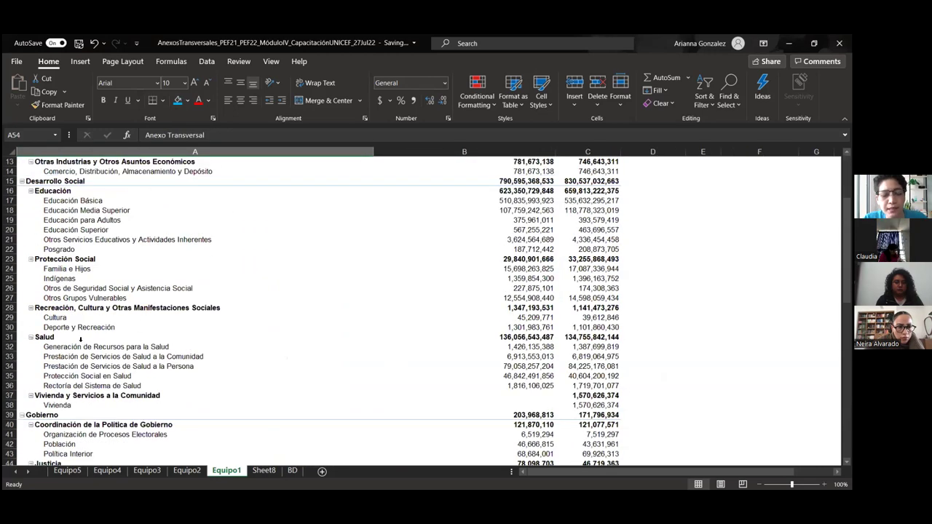
left_click(552, 369)
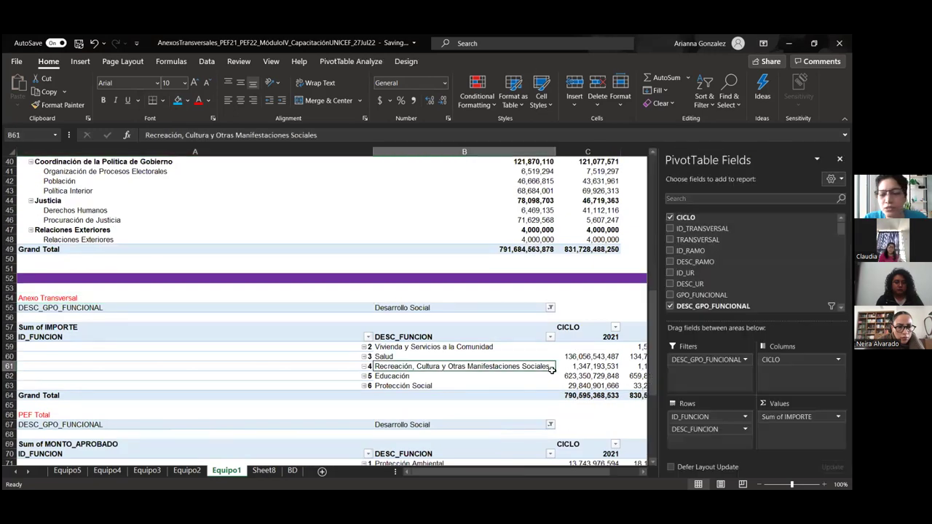
- Narrow column A so that both year columns of the Desarrollo Social pivot tables fit in view
scroll(742, 285, "down", 3)
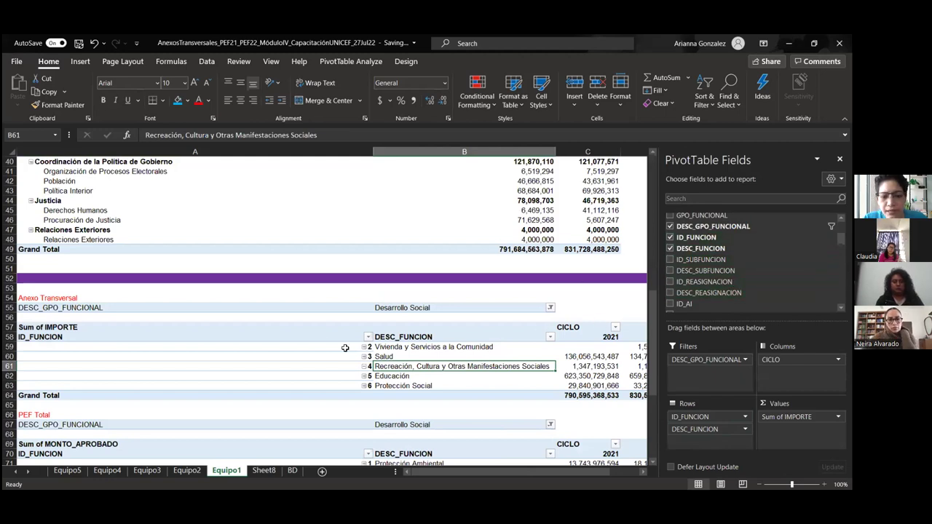
scroll(313, 391, "down", 4)
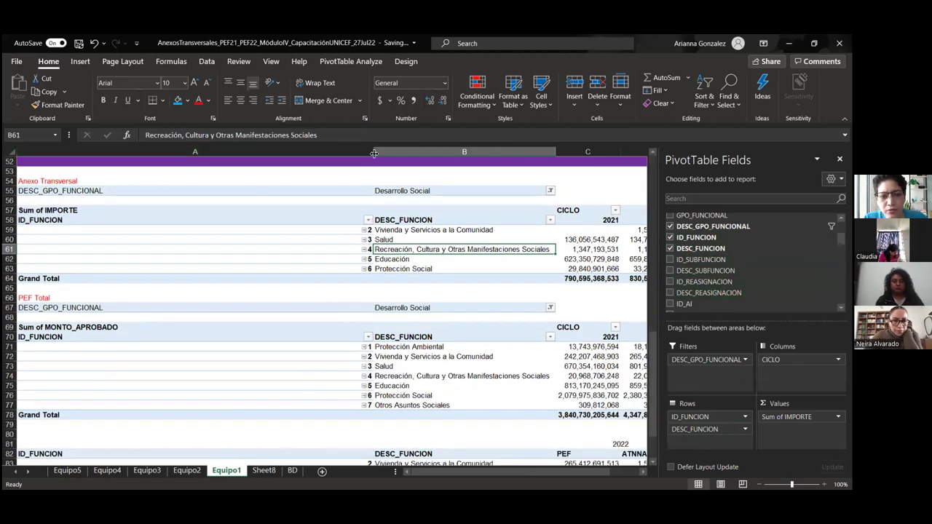
left_click_drag(373, 150, 144, 151)
left_click(474, 327)
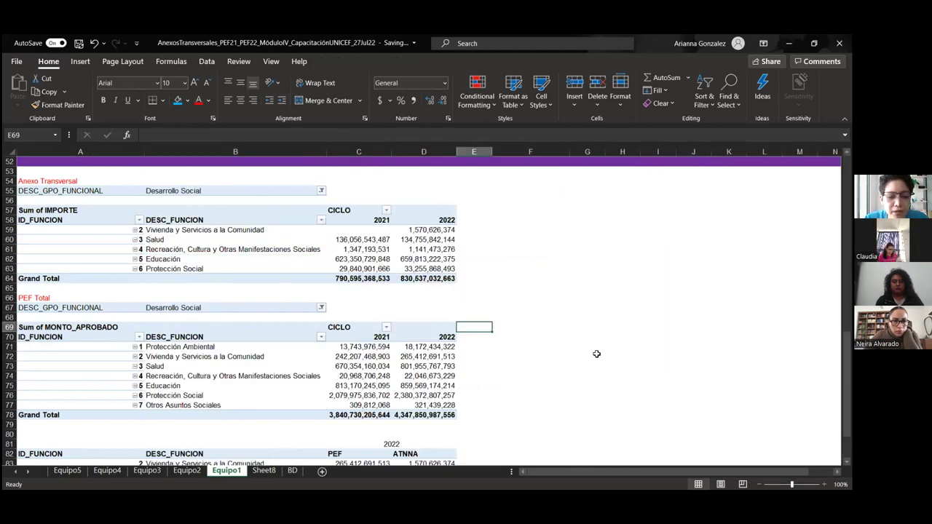
- Examine the Anexo Transversal and PEF Total pivot tables, their 2022 grand totals and the 2022 comparison table beneath them
scroll(266, 363, "down", 5)
scroll(259, 363, "up", 2)
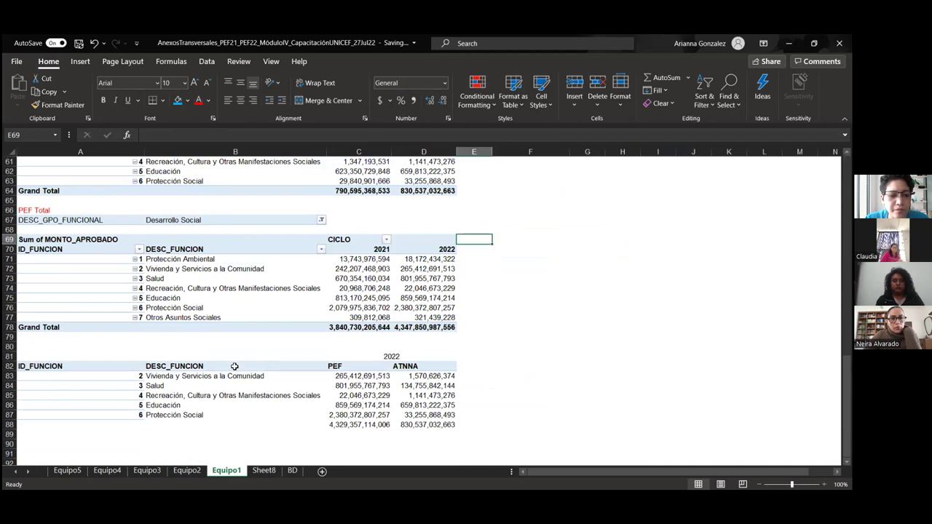
scroll(241, 376, "up", 2)
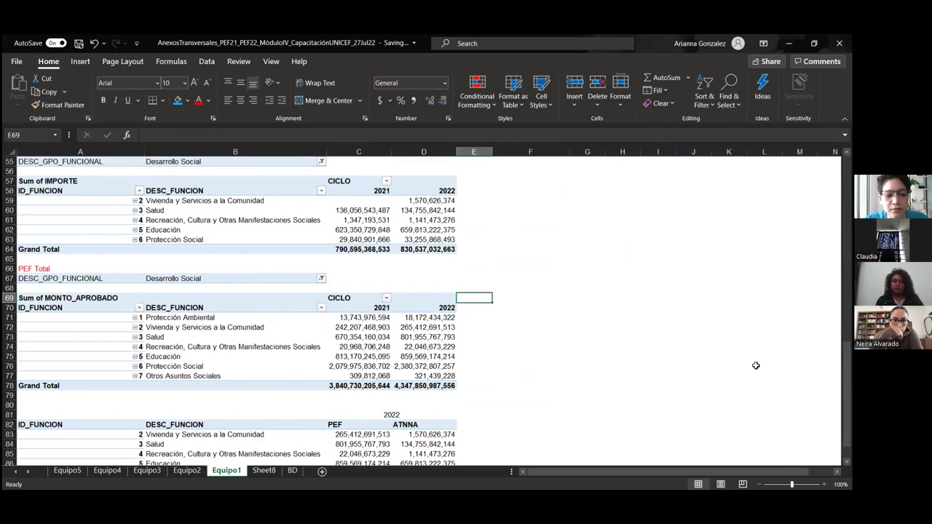
scroll(43, 194, "up", 2)
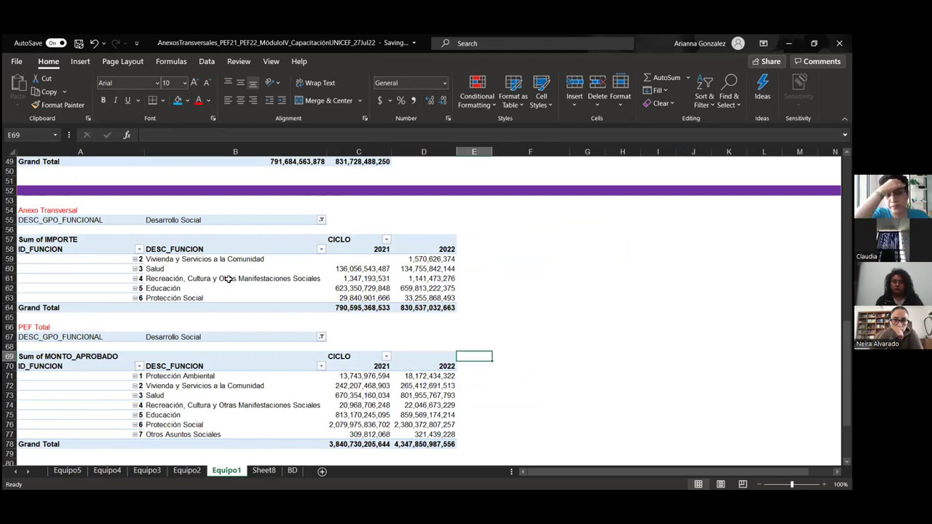
left_click(20, 211)
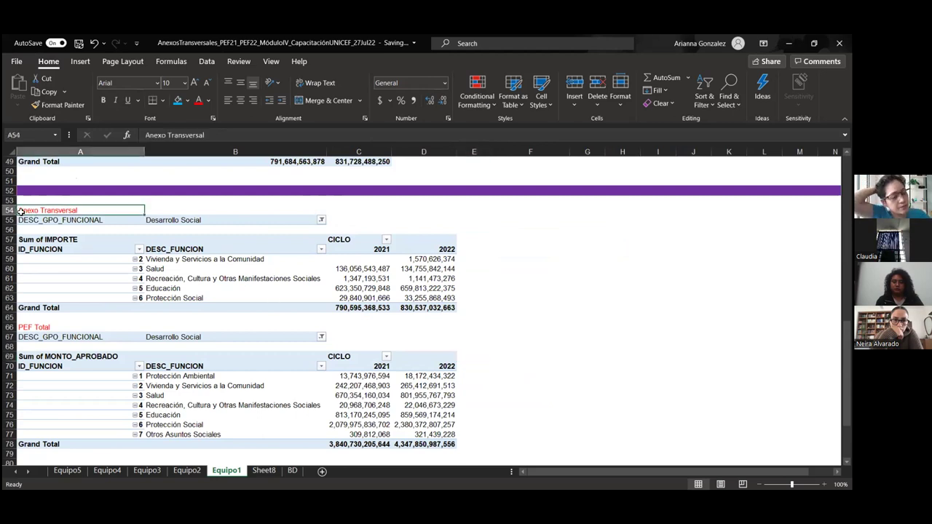
left_click(40, 328)
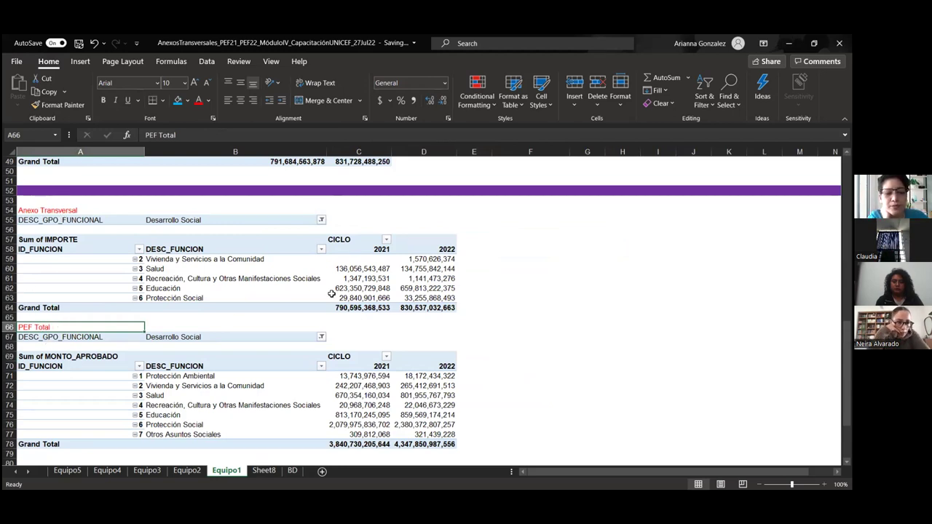
scroll(379, 291, "down", 2)
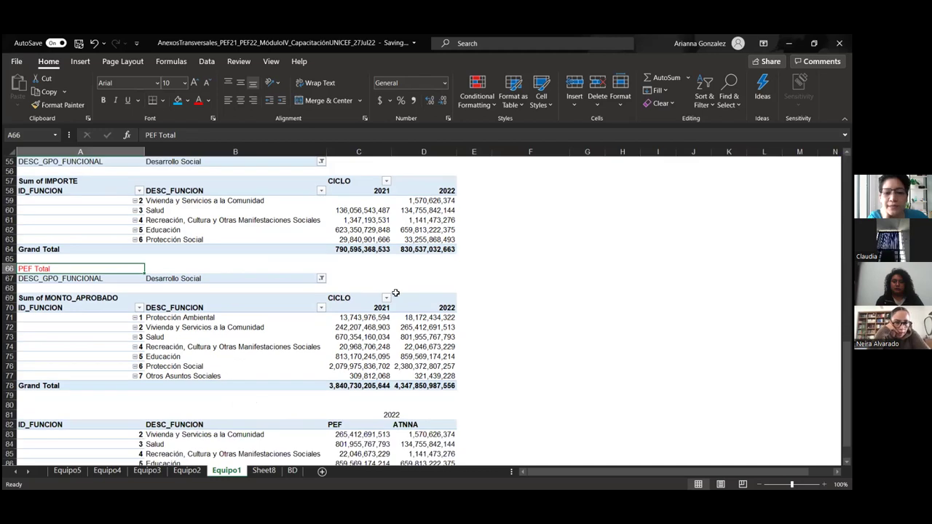
left_click(433, 386)
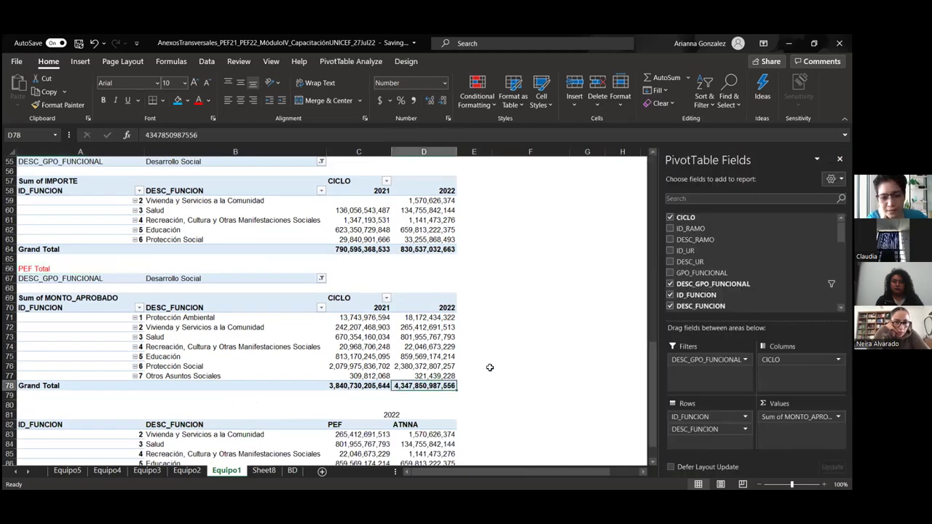
left_click(422, 250)
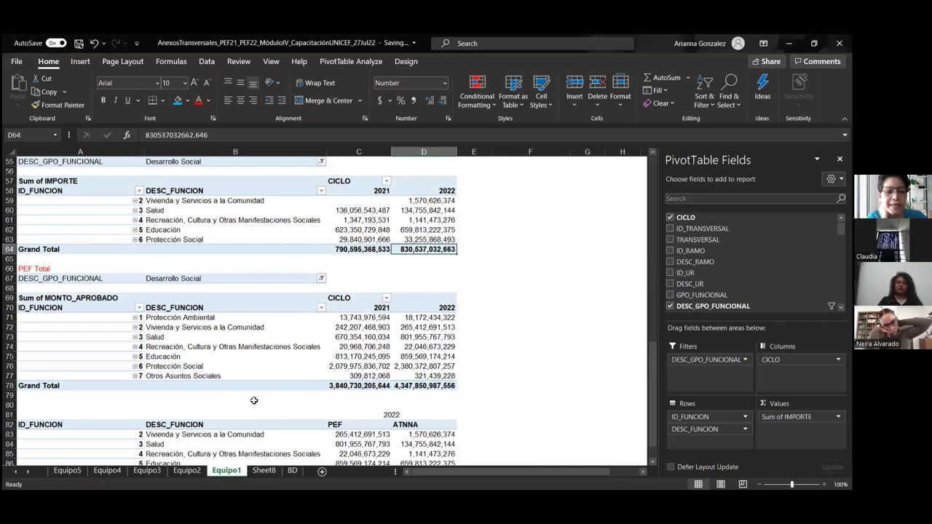
scroll(253, 412, "down", 3)
scroll(251, 410, "up", 4)
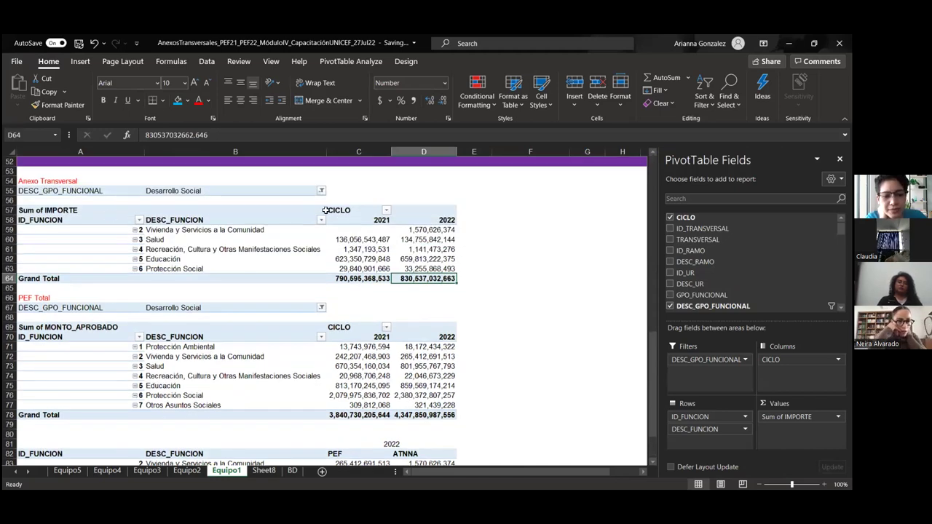
- Copy the function IDs and descriptions from the Anexo Transversal pivot table into the 2022 comparison table, starting at cell A83
left_click_drag(125, 230, 222, 265)
key("ctrl+c")
scroll(192, 260, "down", 5)
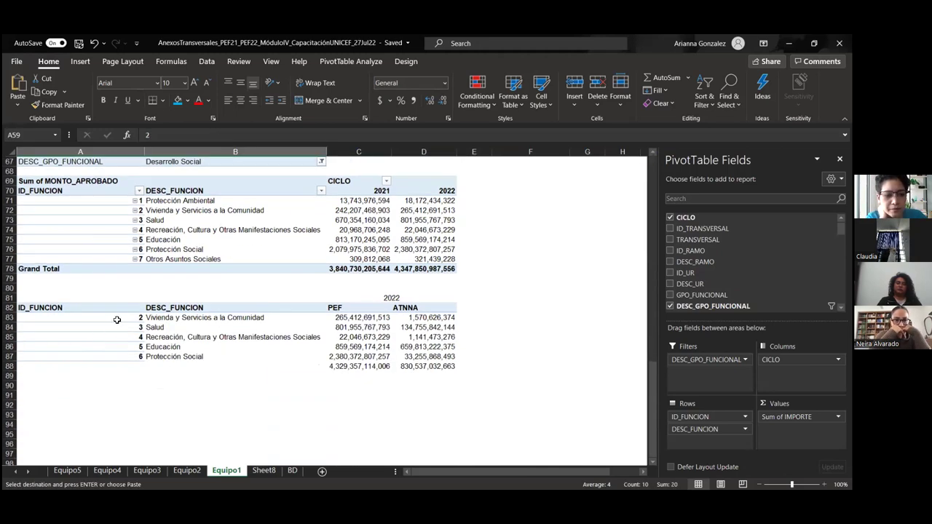
left_click(117, 319)
key("ctrl+v")
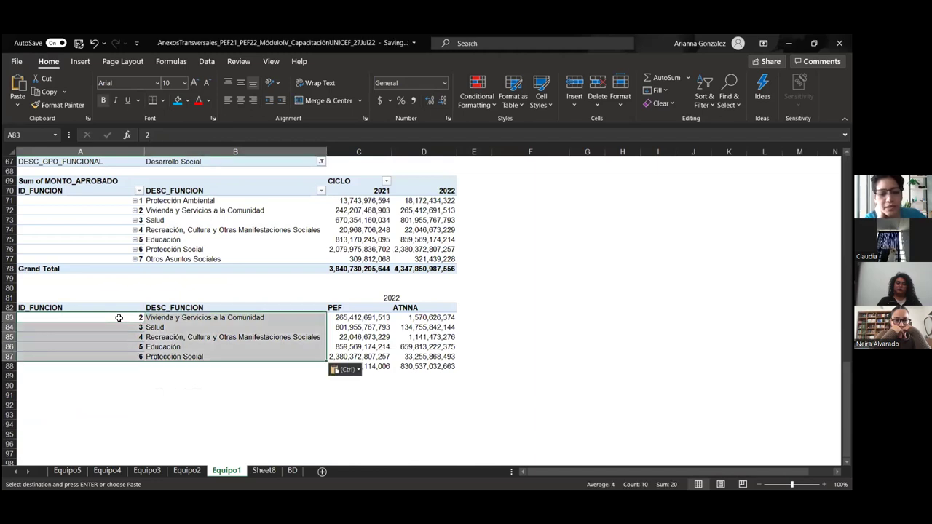
key("ctrl")
key("Escape")
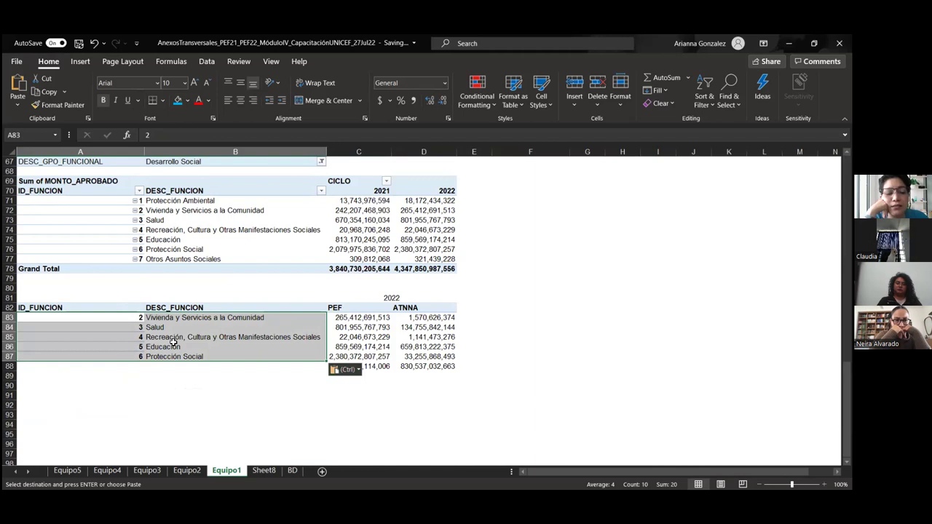
left_click(152, 325)
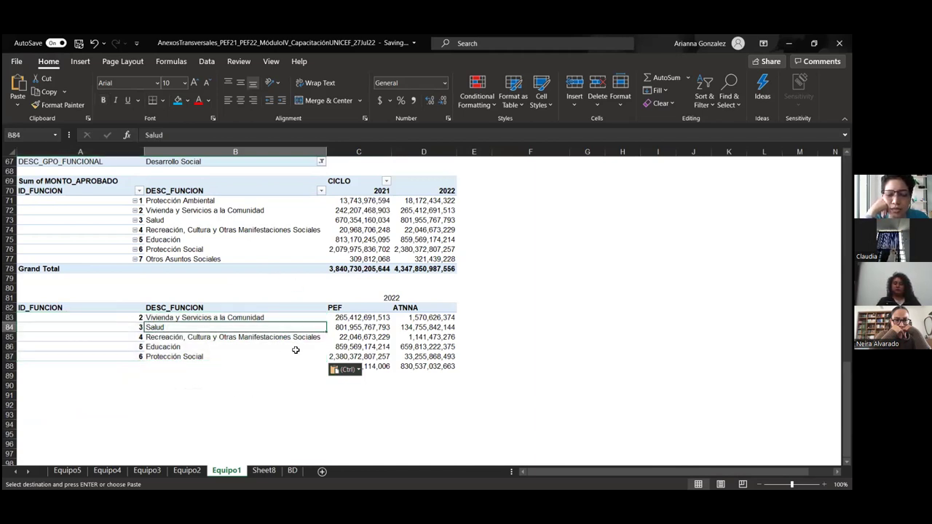
- Enter in cell A80 the question "¿qué proporción del gasto total en salud se le está etiquetando a la atención de Niñas, Niños y Adolescentes?"
left_click(84, 288)
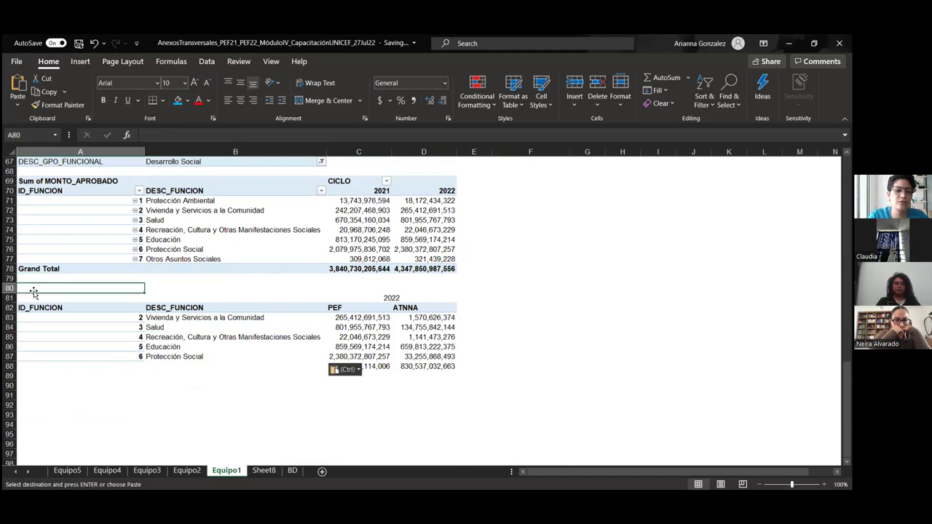
type("¿qué proporción del gasto total en salud se le e")
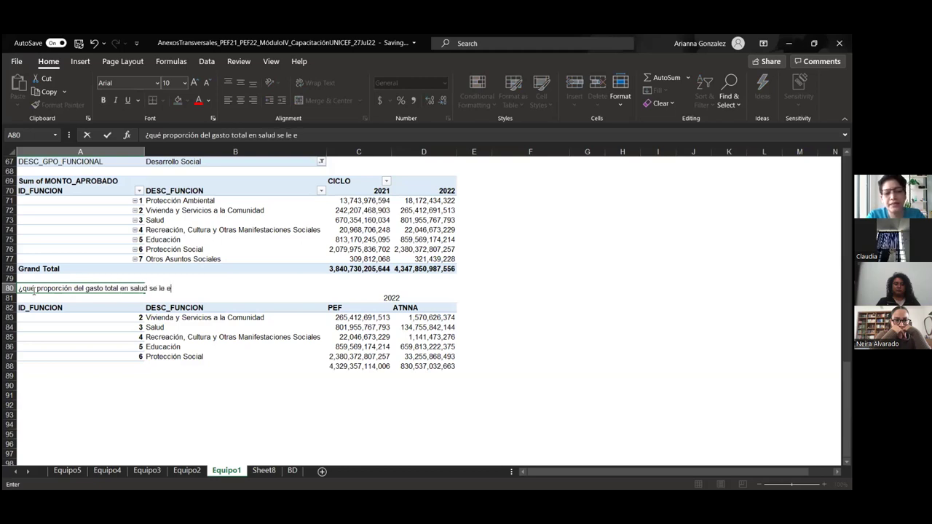
type("stá etiquet")
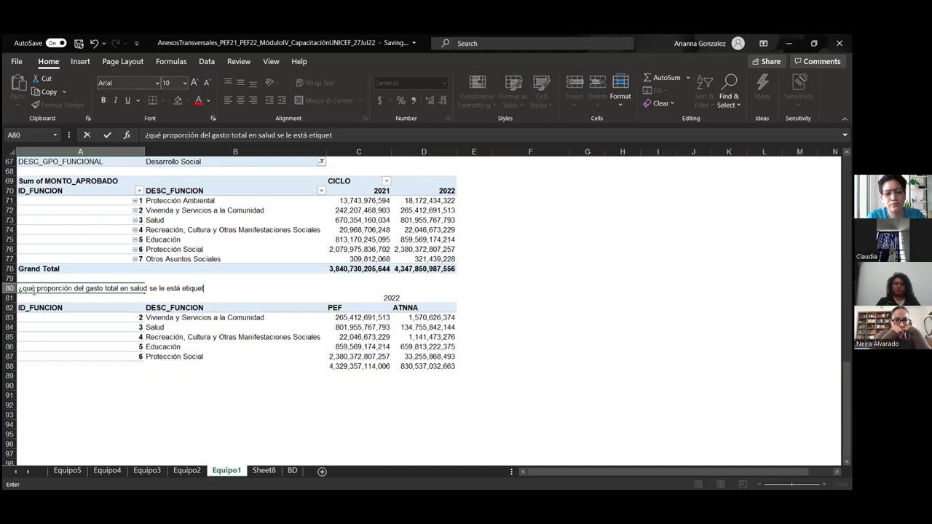
type("ando a la atención de Niñas, Niños y Adolescnt")
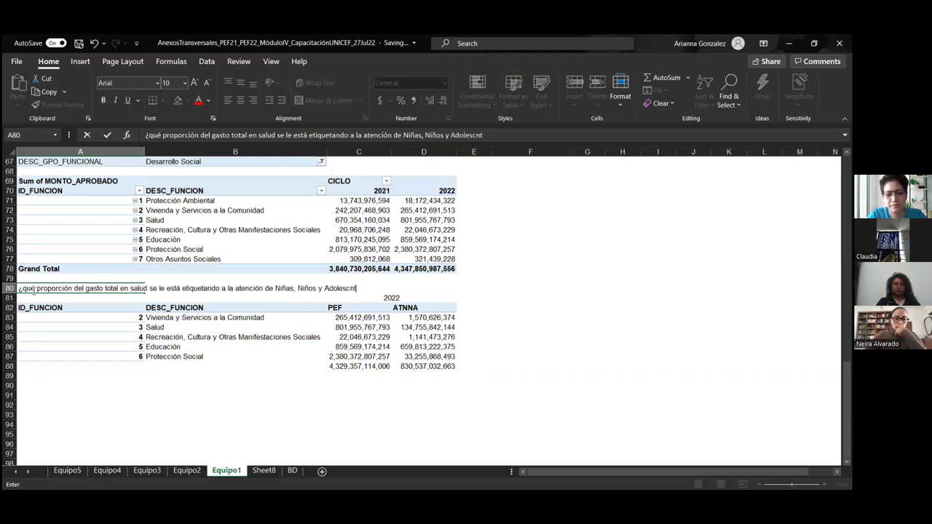
key("BackSpace")
key("BackSpace")
type("entes?")
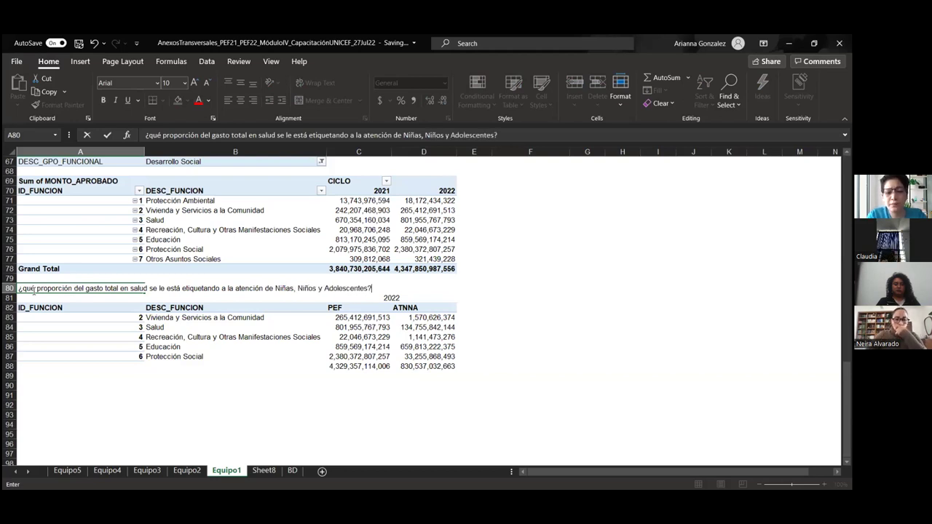
key("Return")
left_click(33, 289)
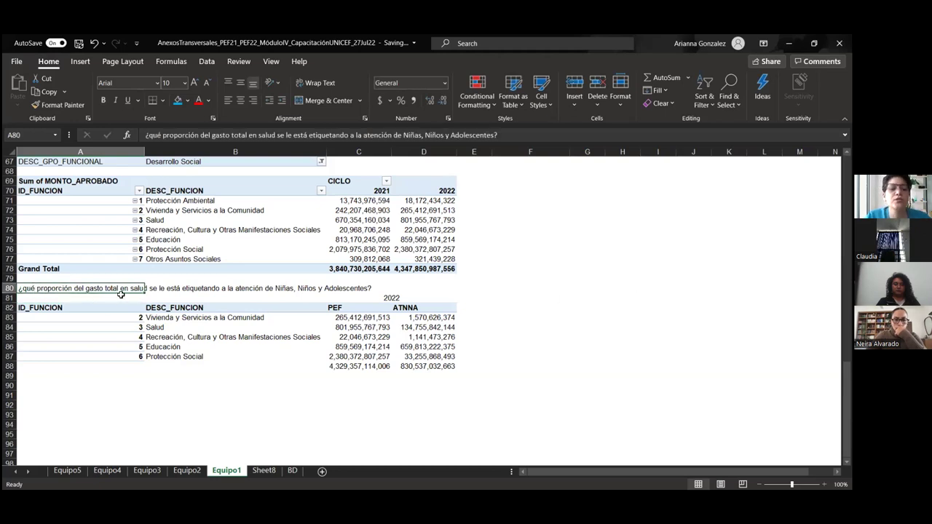
- Format the question in cell A80 with red text and a gray cell fill
left_click(289, 289)
left_click(46, 291)
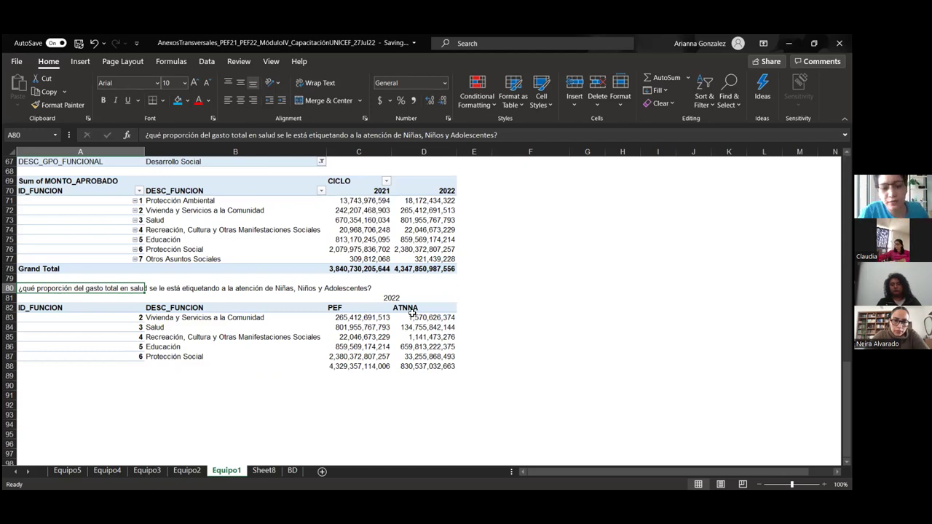
left_click(196, 102)
left_click(179, 102)
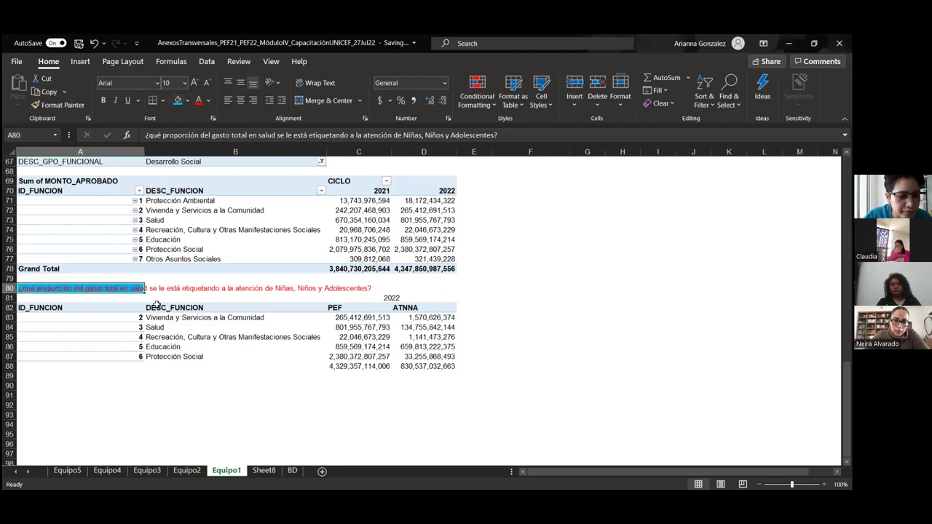
left_click(187, 102)
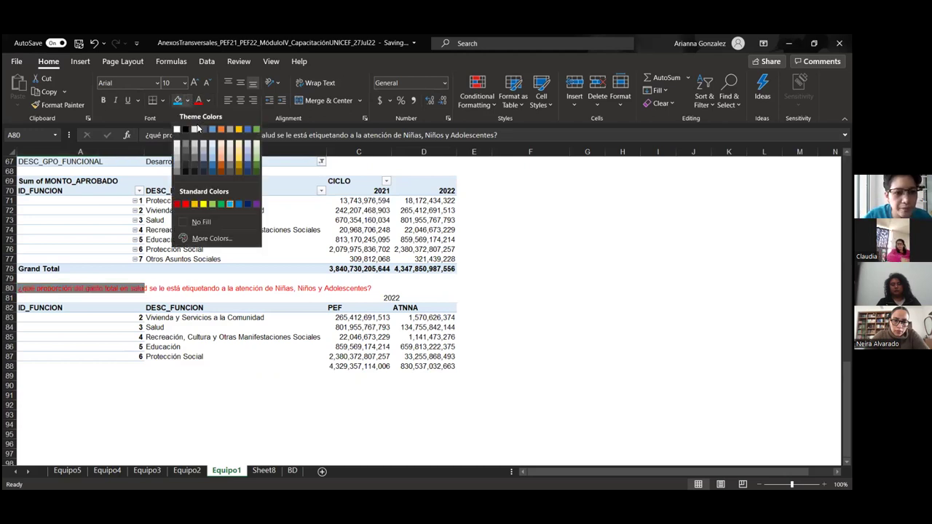
left_click(195, 152)
left_click(160, 384)
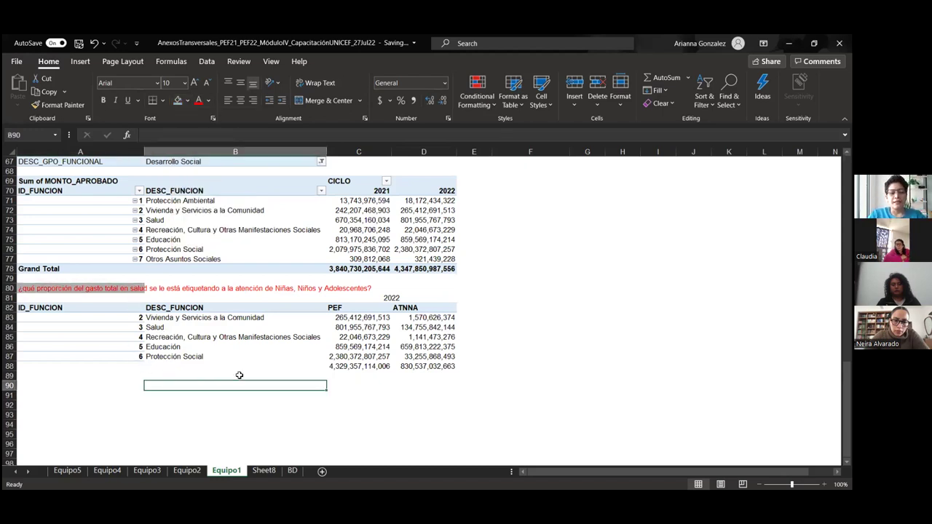
- Clear the PEF and ATNNA values in C83:D89 and insert two blank rows above the question in row 80
left_click_drag(375, 318, 430, 379)
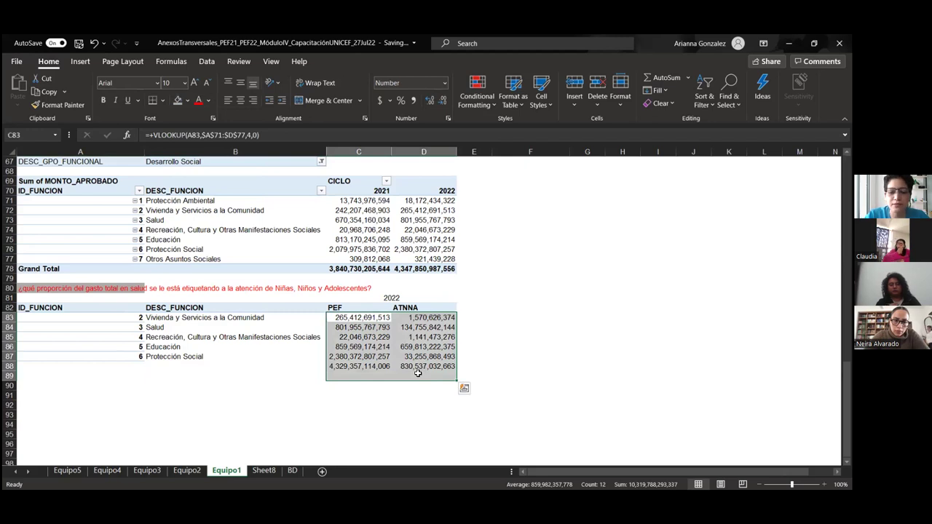
key("Delete")
left_click(8, 289)
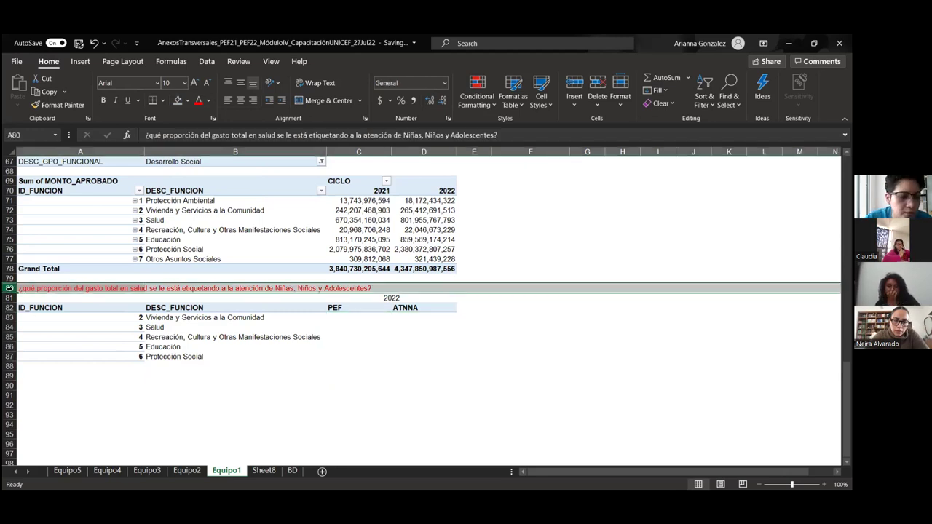
right_click(9, 288)
left_click(29, 383)
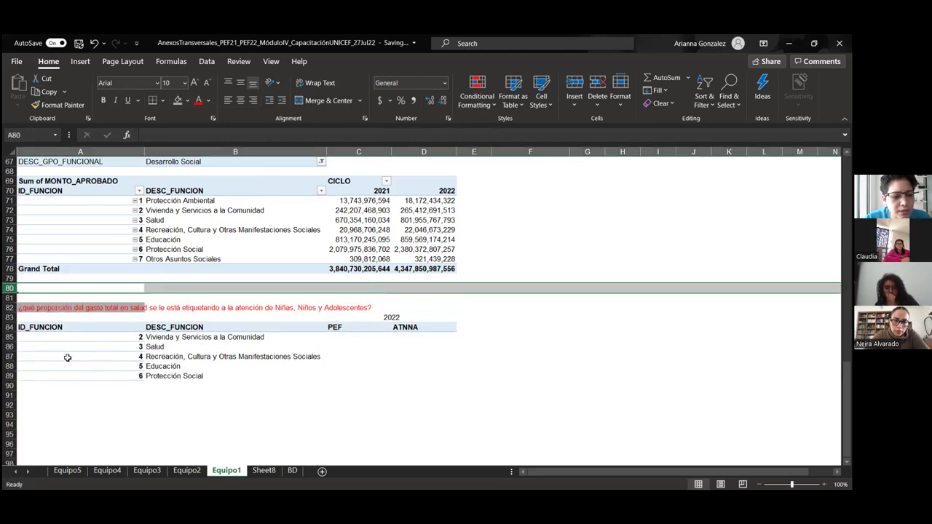
- Enter 1000000 in cell A80, between the pivot table's Grand Total and the question
left_click(89, 299)
left_click(84, 283)
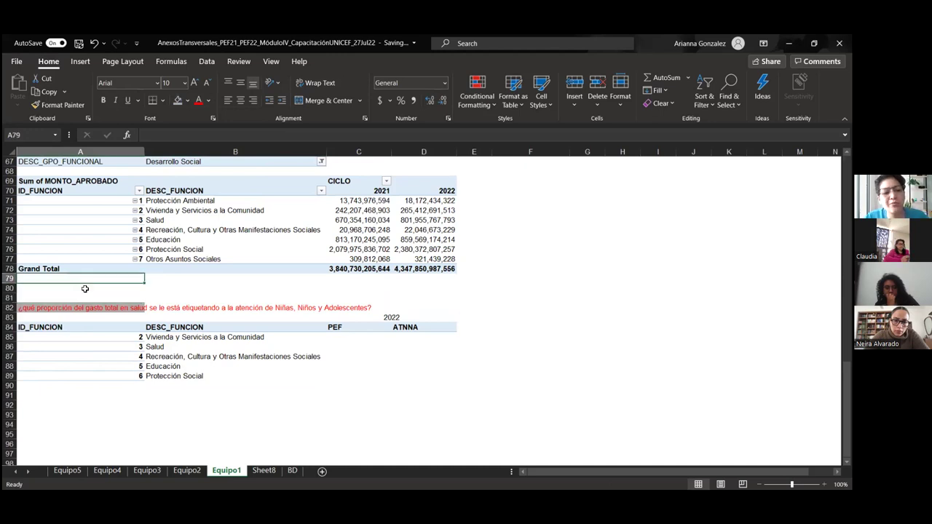
left_click(85, 289)
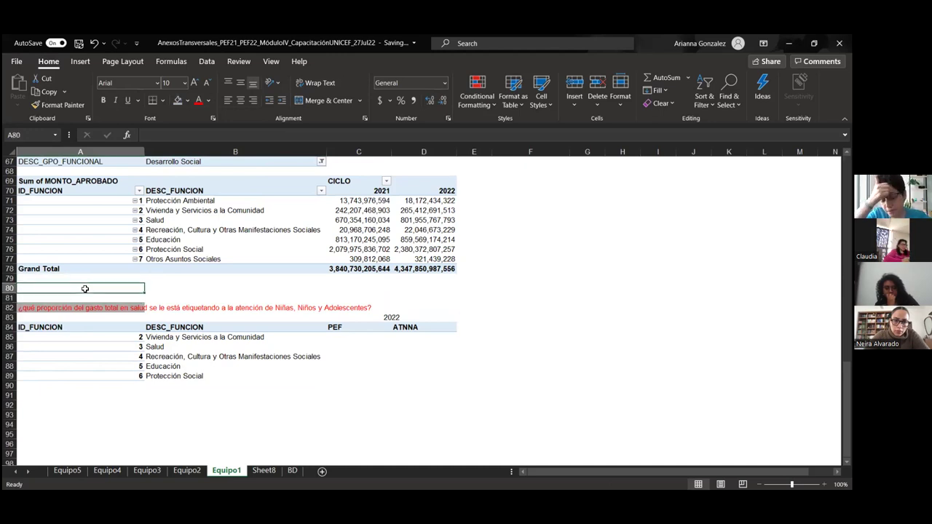
type("10000")
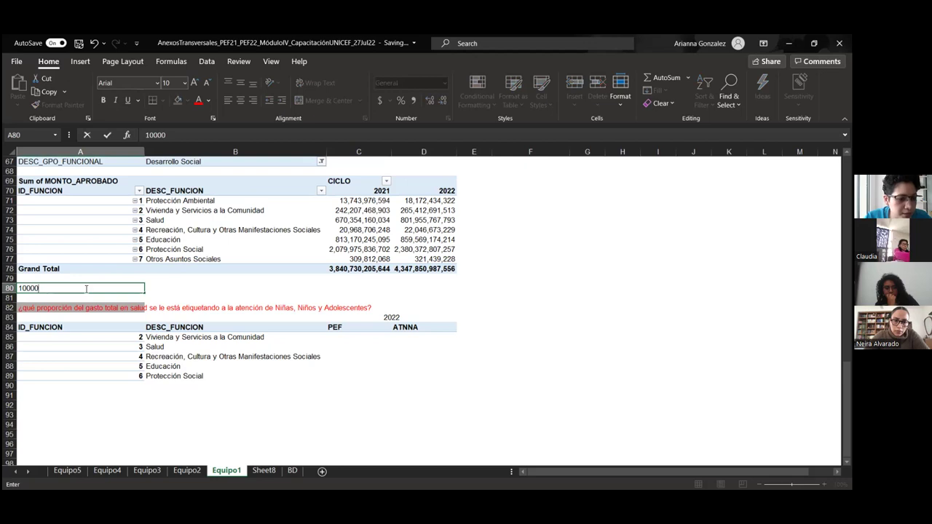
type("00")
key("ctrl+Return")
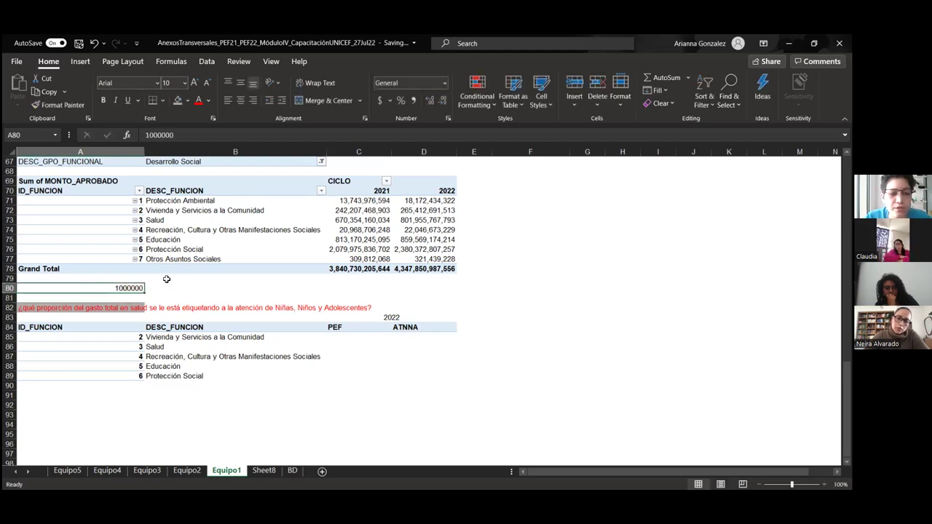
- Format A80 with a thousands separator and no decimals, and fill the cell yellow
left_click(413, 100)
double_click(443, 104)
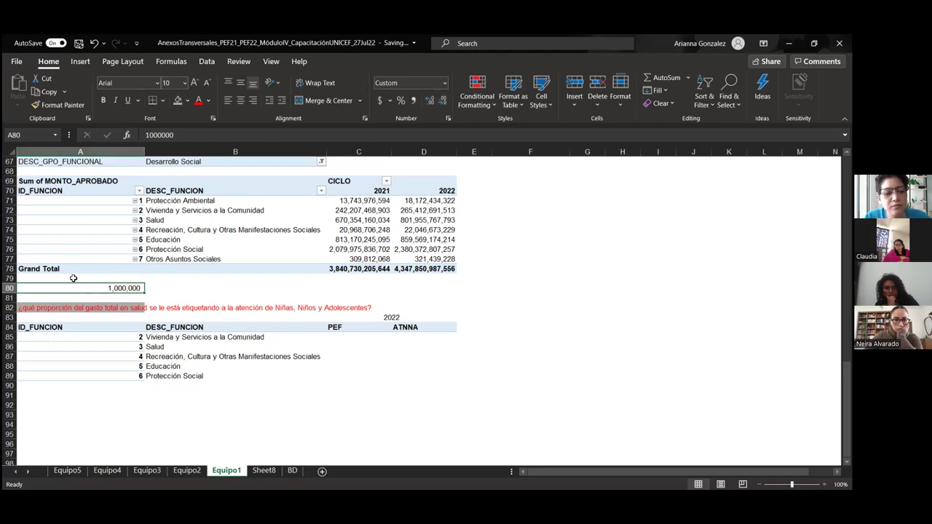
left_click(191, 102)
left_click(204, 203)
left_click(183, 407)
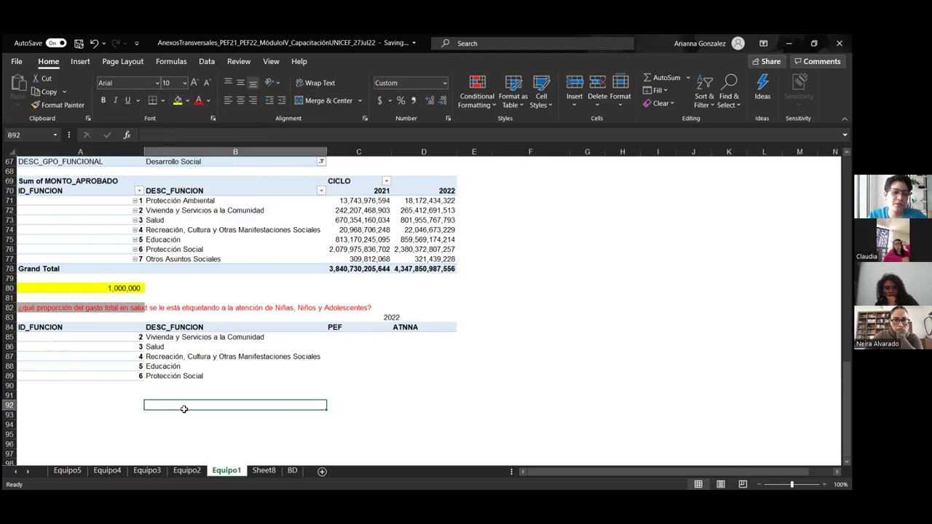
- Apply a light gray fill across the question row from A82 to D82
left_click(88, 309)
left_click_drag(88, 309, 424, 308)
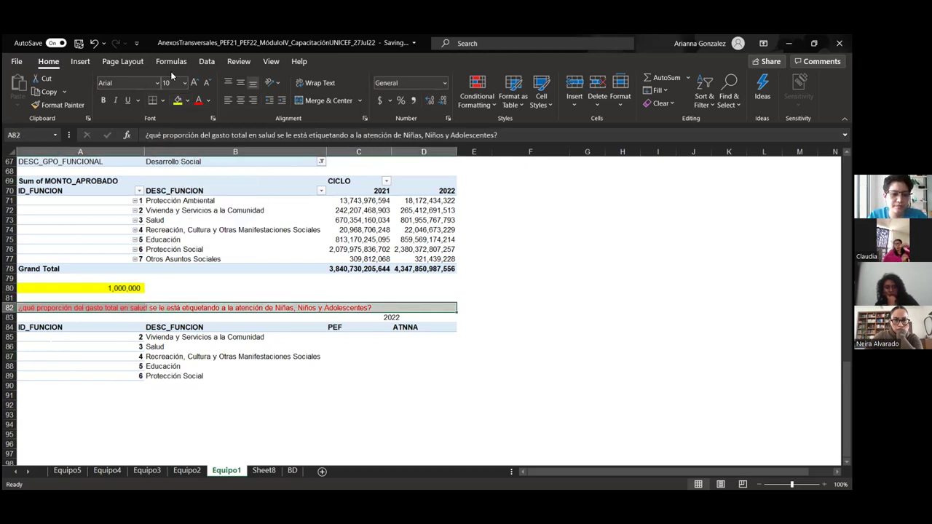
left_click(187, 101)
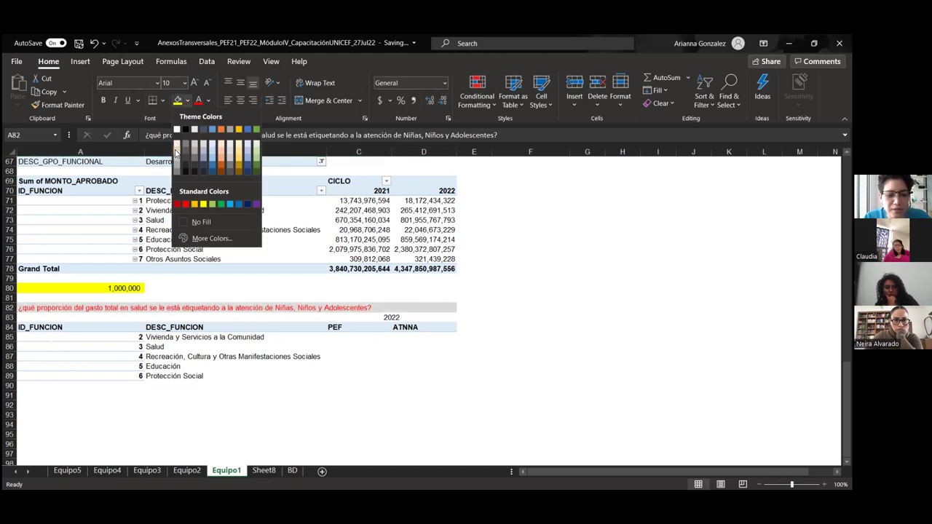
left_click(169, 385)
key("Down")
key("Left")
key("Down")
key("Down")
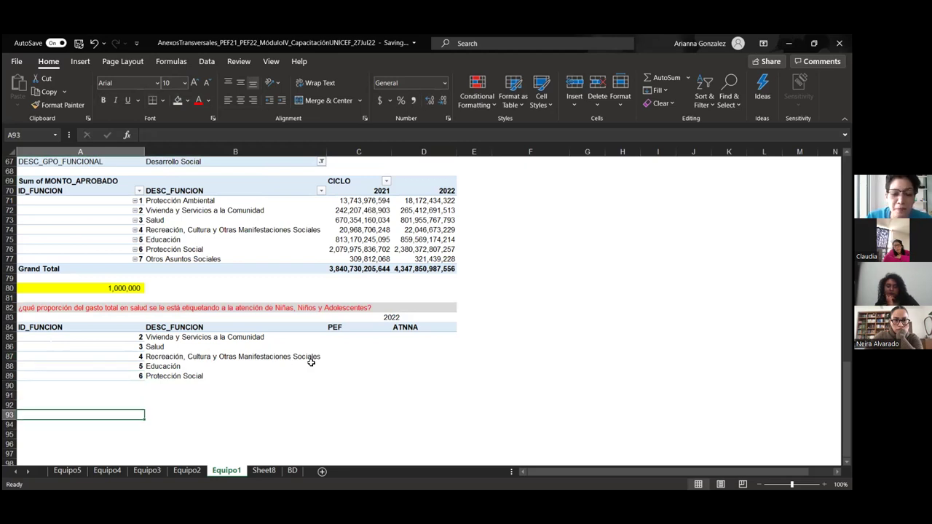
left_click(407, 316)
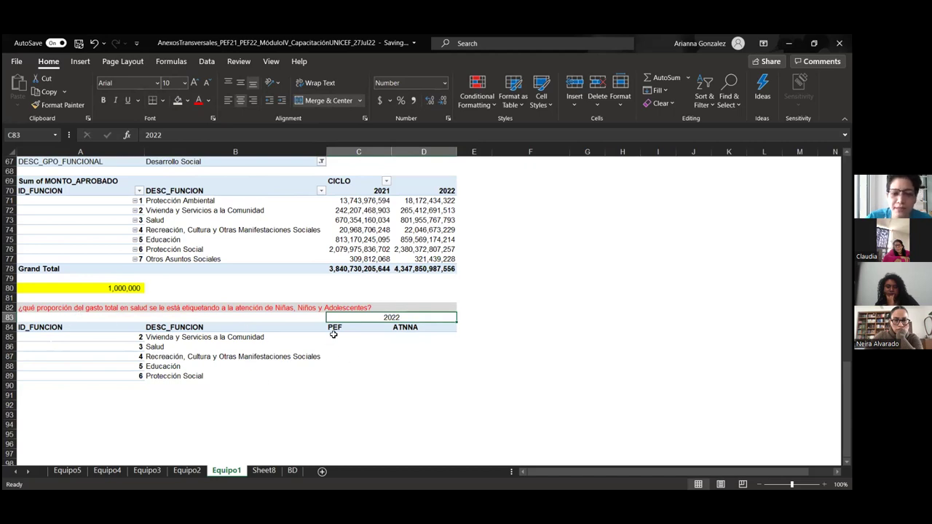
left_click_drag(335, 335, 337, 378)
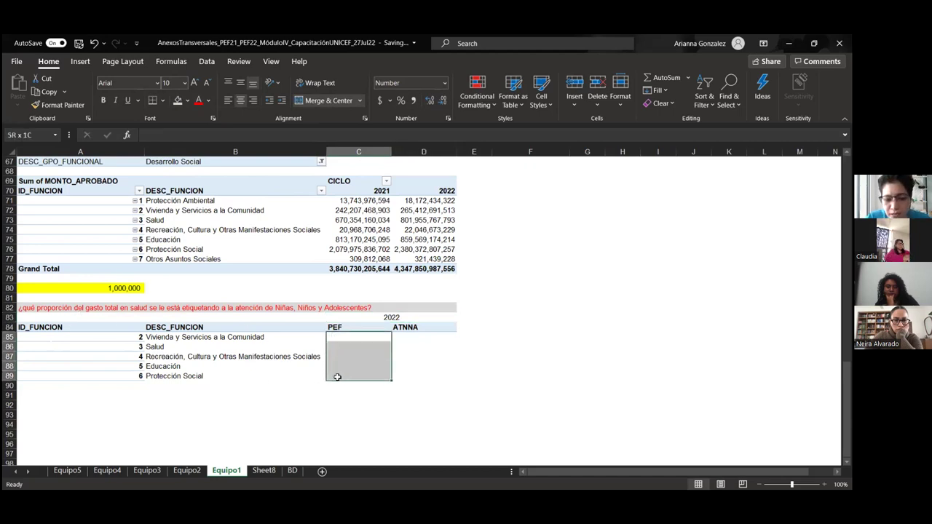
left_click_drag(409, 335, 412, 375)
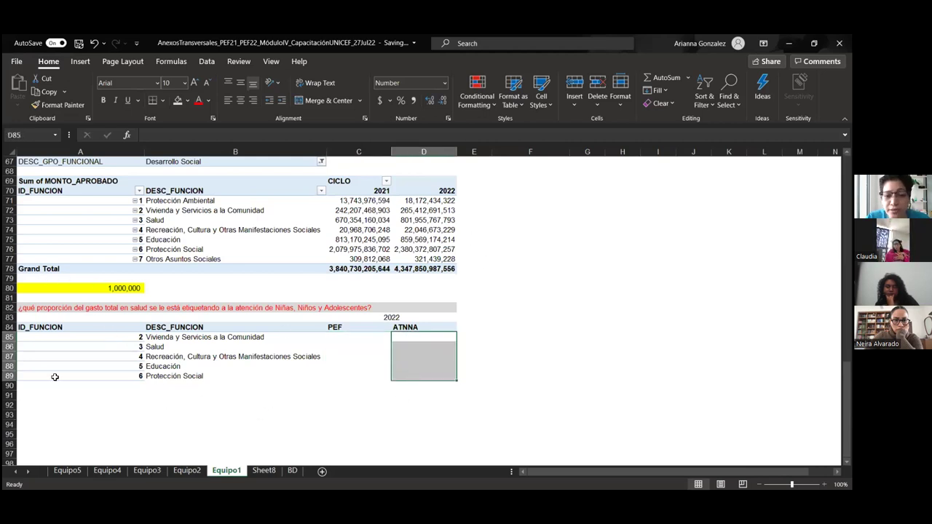
scroll(189, 404, "up", 4)
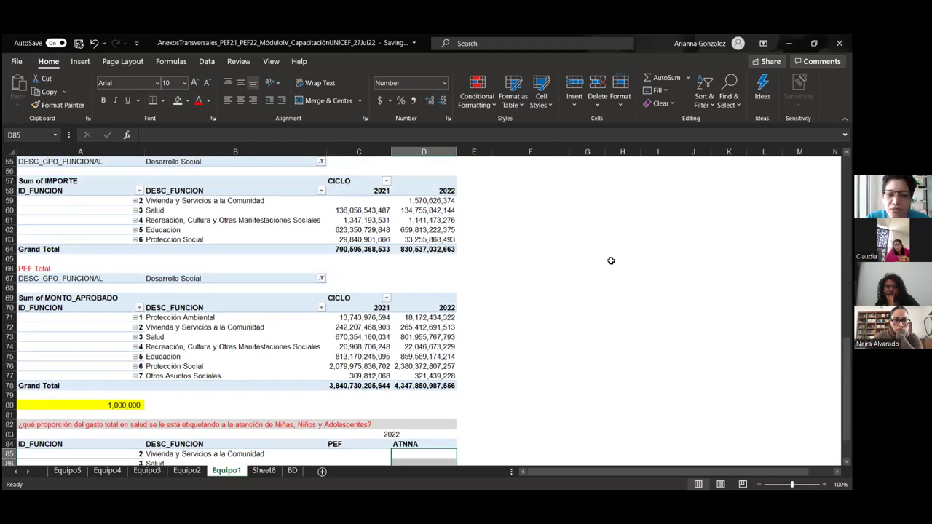
left_click_drag(528, 199, 526, 191)
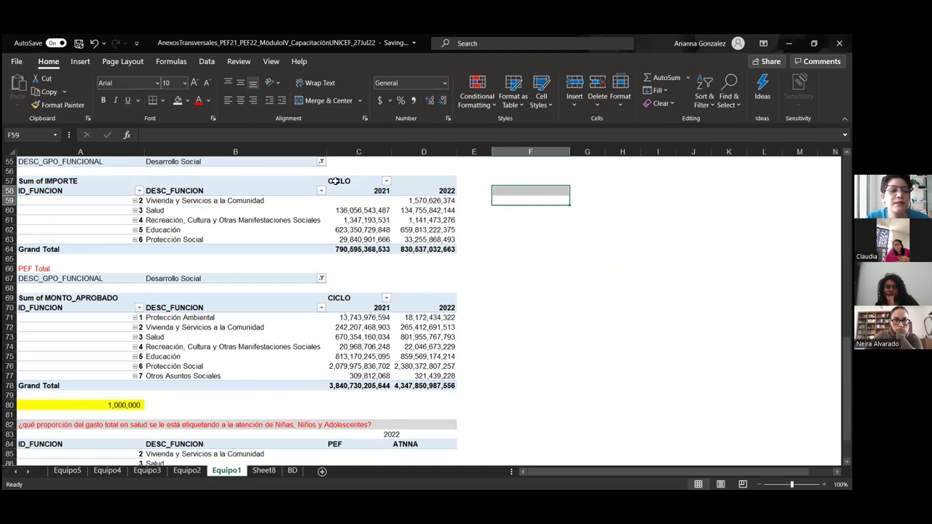
scroll(228, 264, "down", 4)
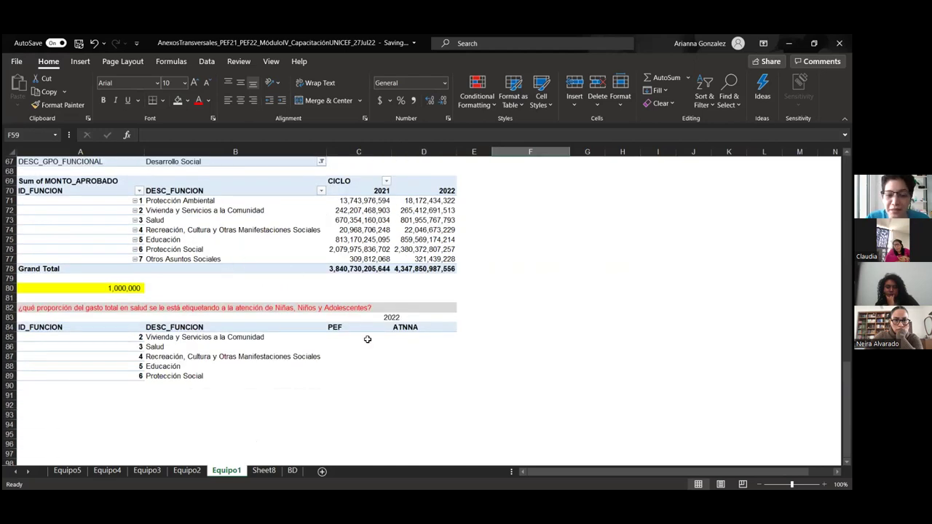
left_click(356, 337)
type("+")
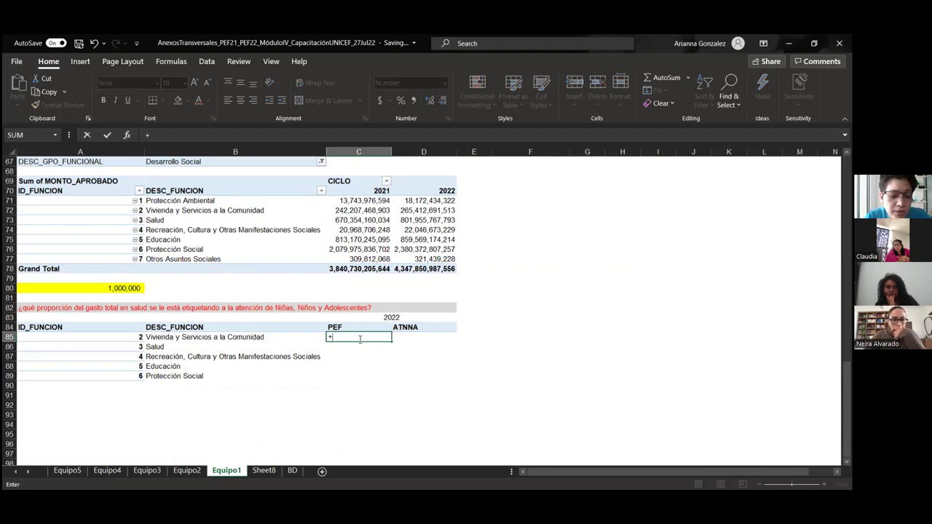
type("vo")
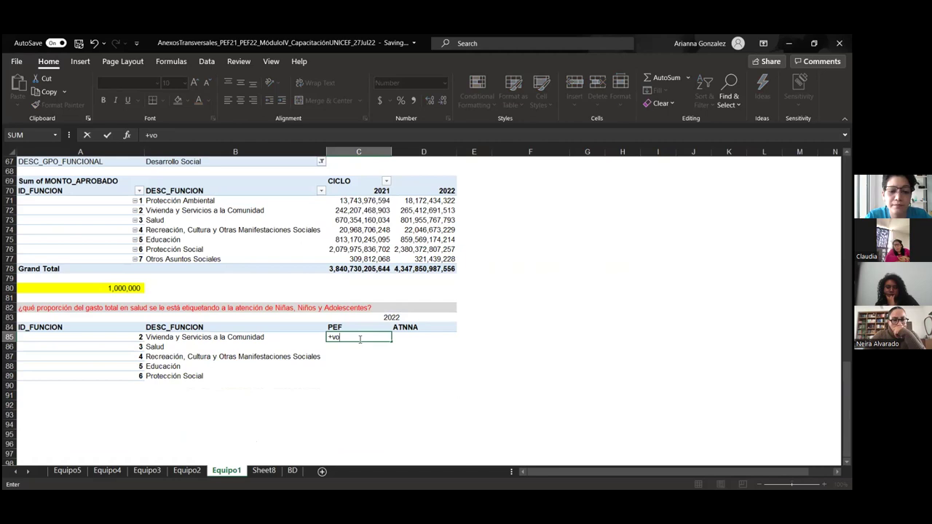
key("BackSpace")
type("lookup(")
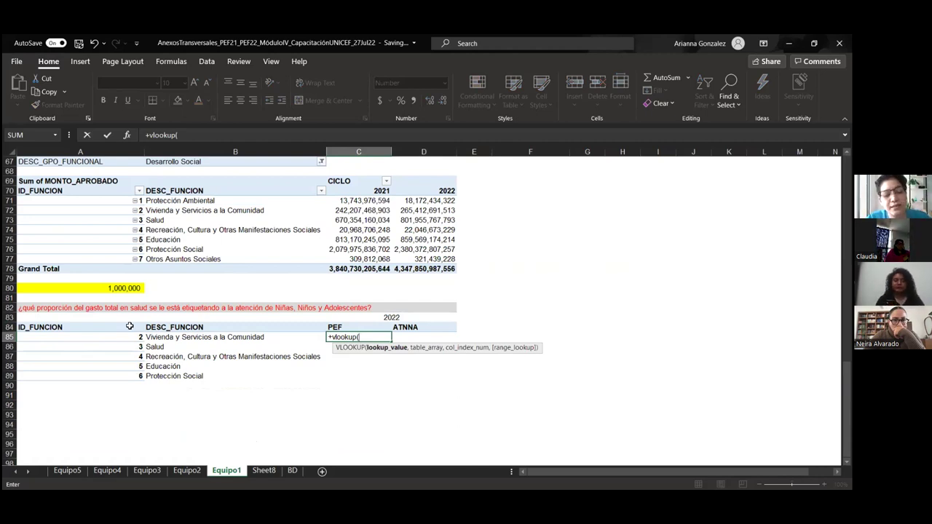
left_click(165, 337)
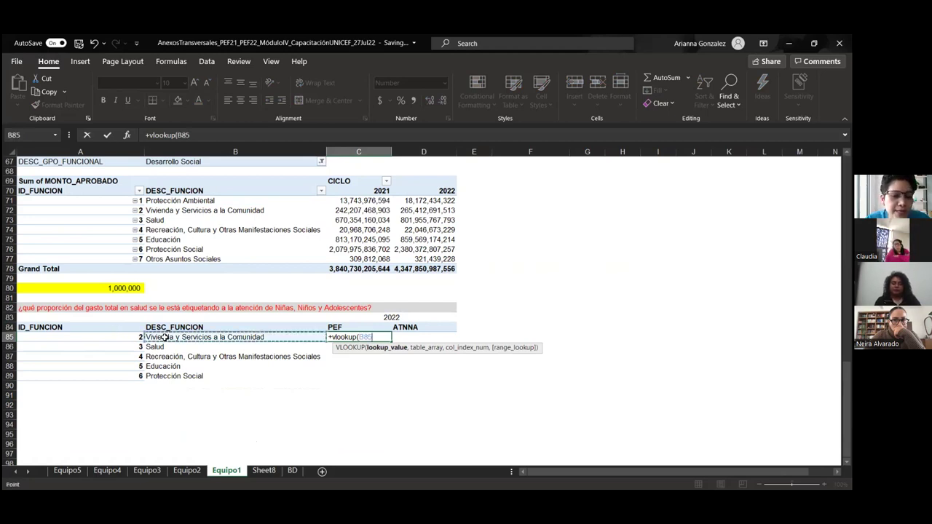
type(",")
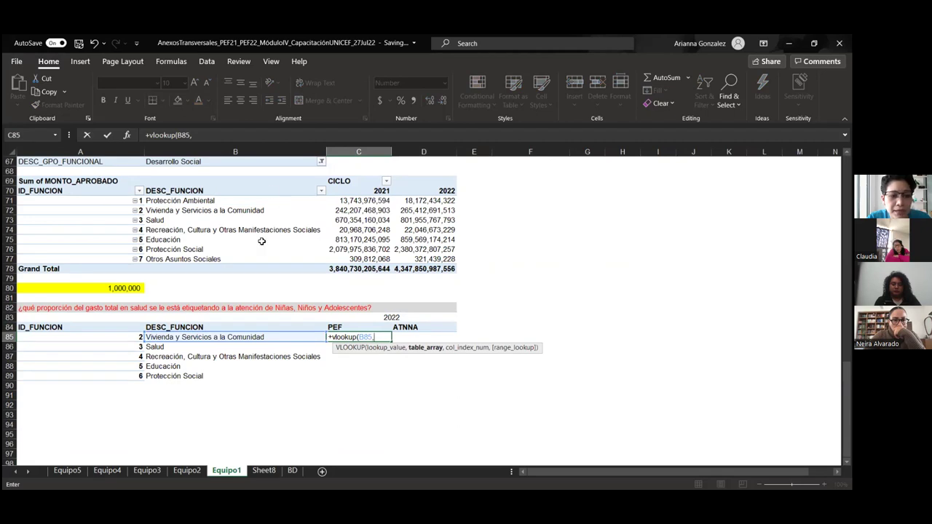
scroll(154, 278, "up", 2)
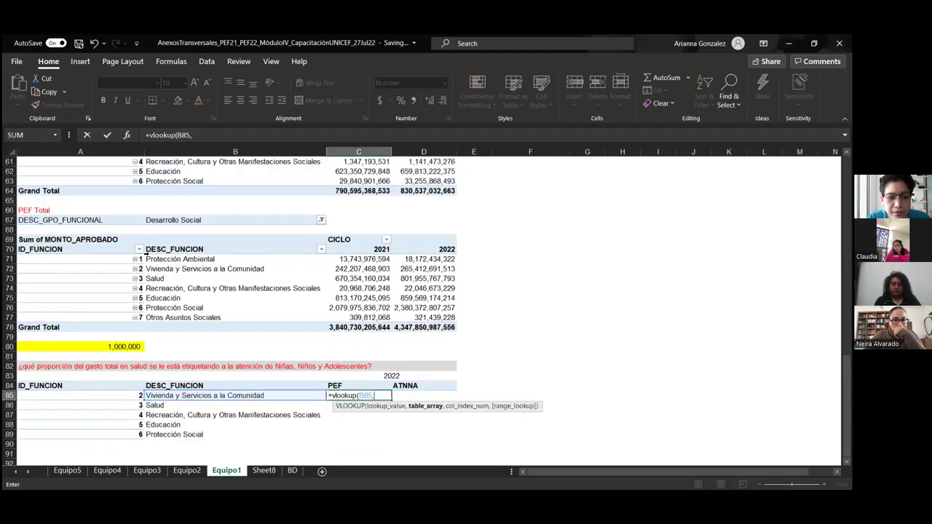
left_click_drag(179, 262, 430, 328)
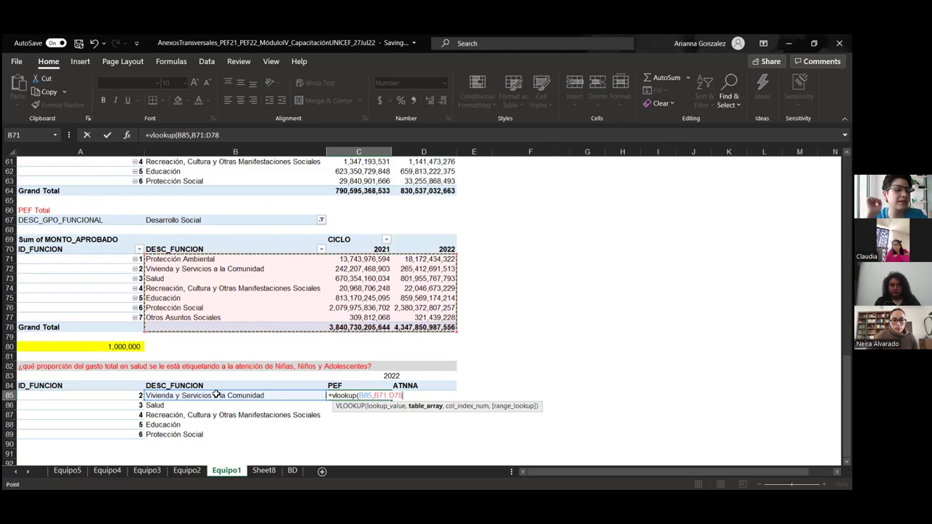
key("Escape")
key("Home")
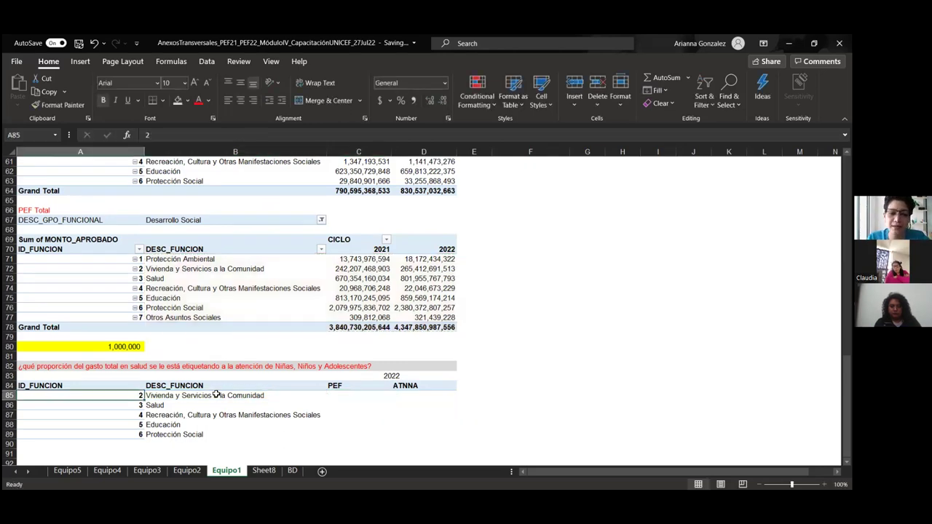
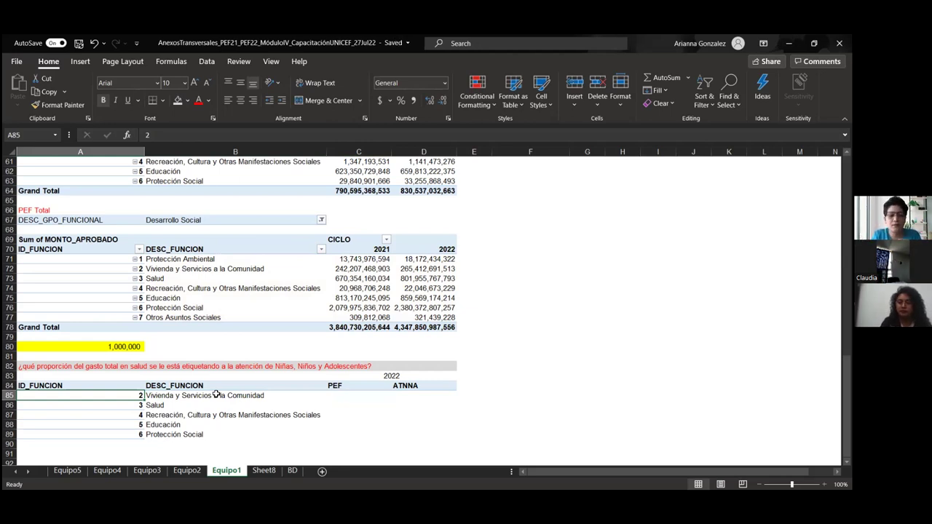
- Enter a VLOOKUP in C85 that finds A85 in A70:D77 with column index 1 and exact match 0
left_click(332, 402)
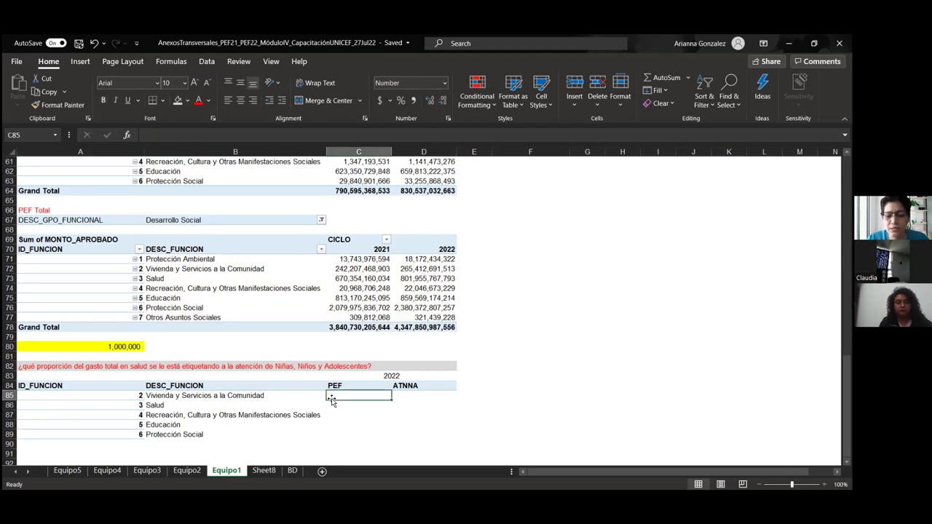
type("+")
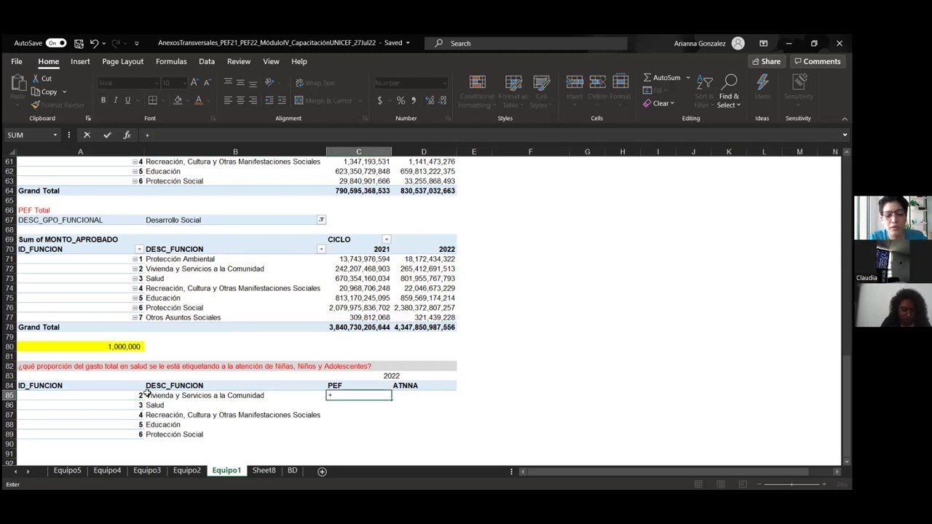
type("vlook")
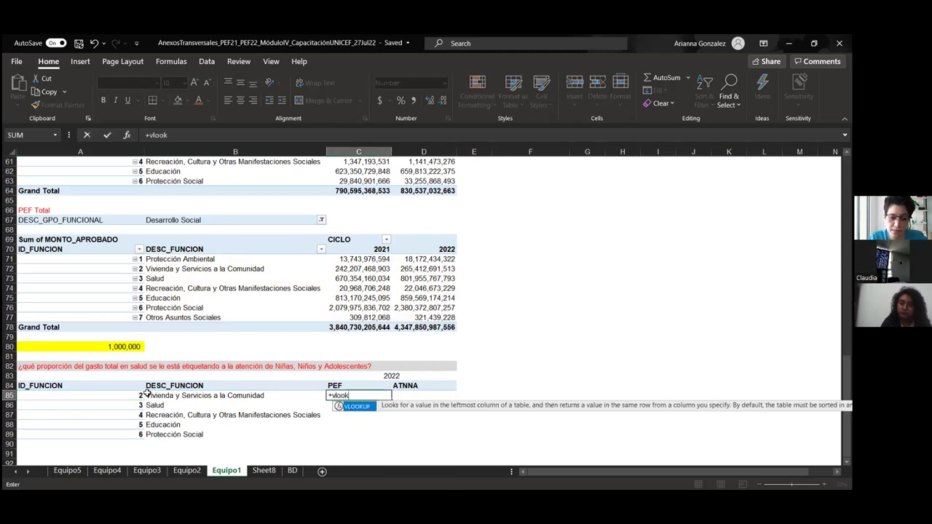
type("up(")
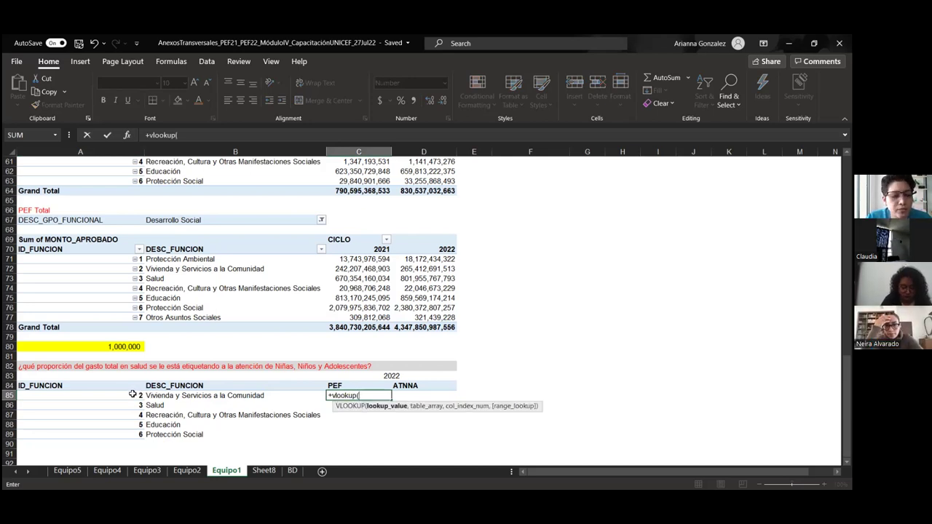
left_click(137, 396)
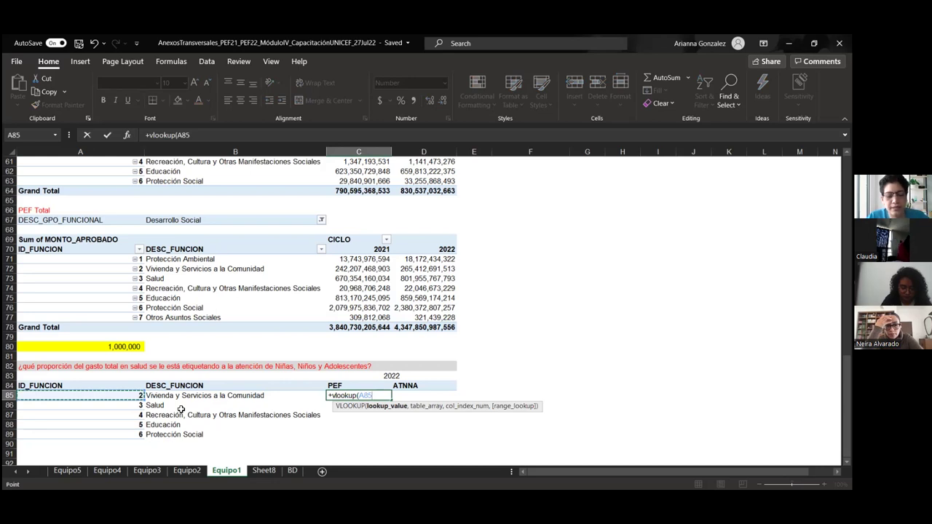
type(",")
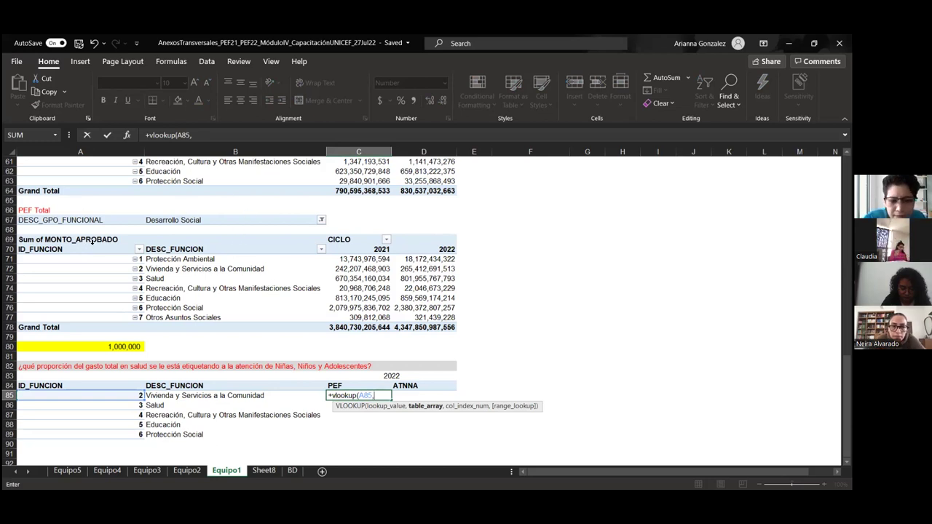
left_click_drag(103, 251, 294, 264)
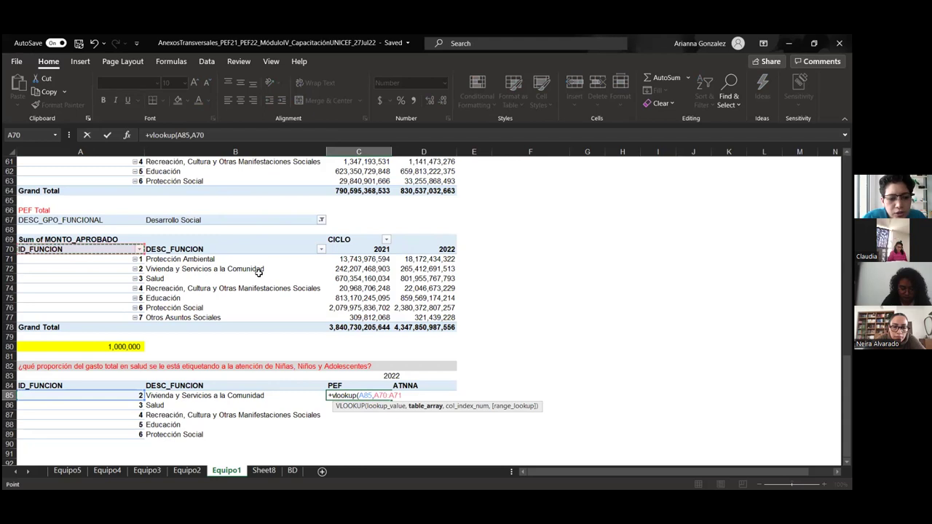
left_click_drag(134, 315, 418, 313)
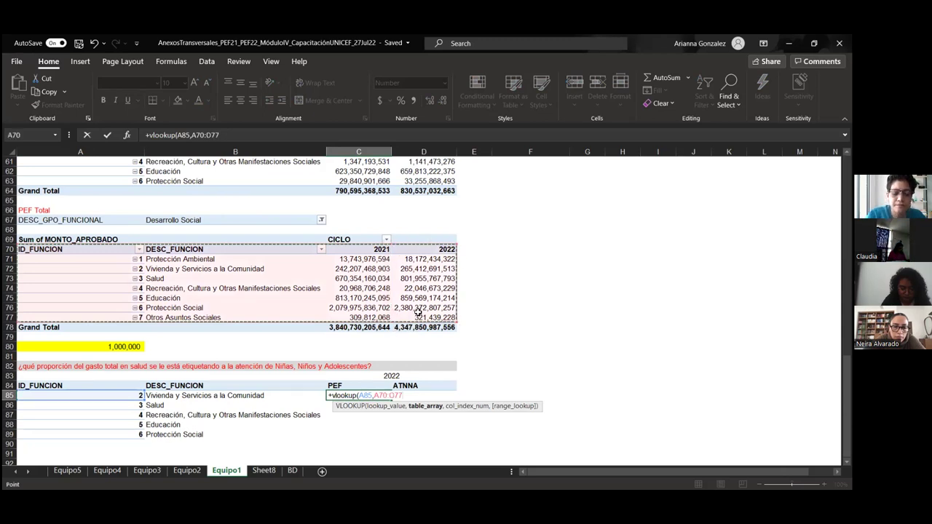
type(",")
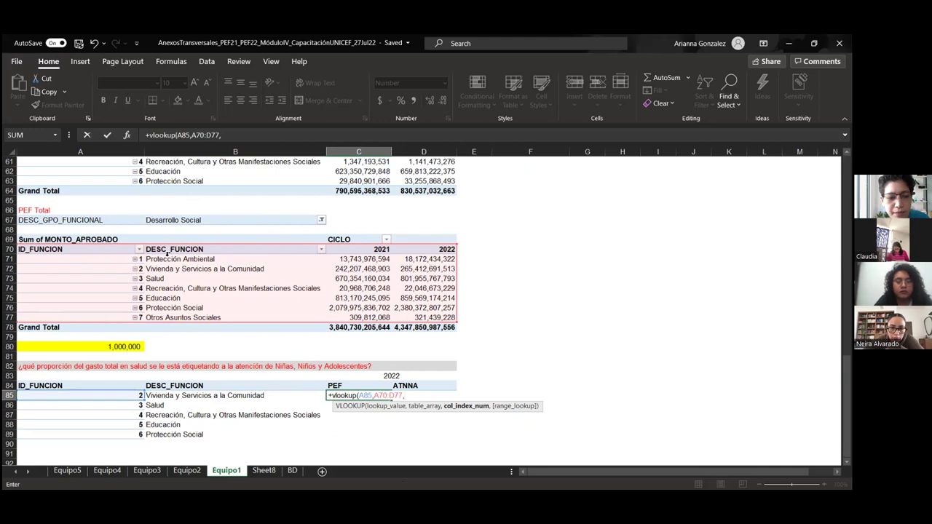
type("1,0")
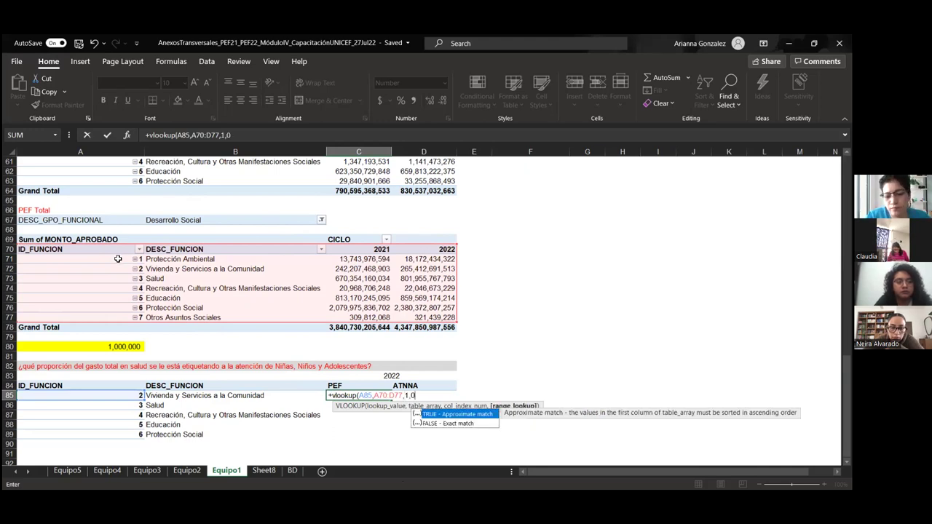
key("Return")
key("Up")
left_click(313, 395)
left_click(329, 396)
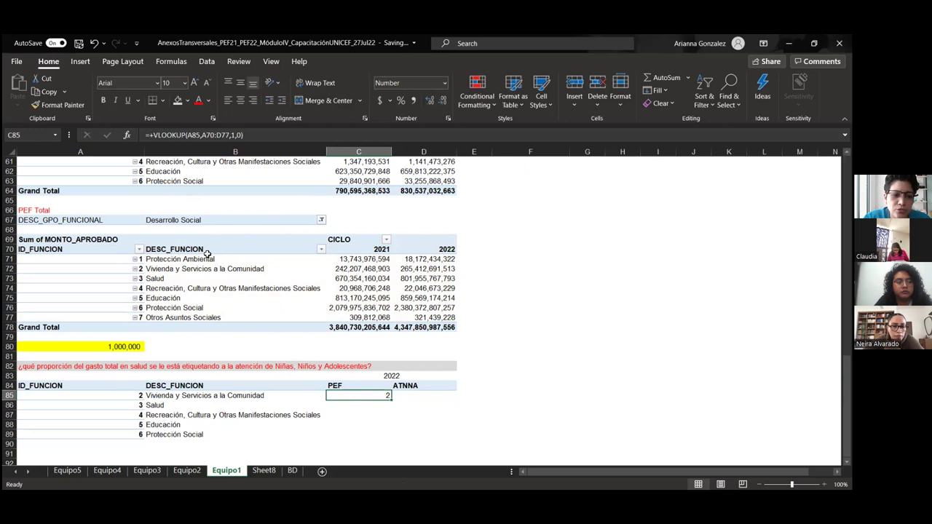
- Color the 2022 amount for Vivienda y Servicios a la Comunidad in D72 of the PEF Total pivot table red
left_click(421, 270)
left_click(198, 100)
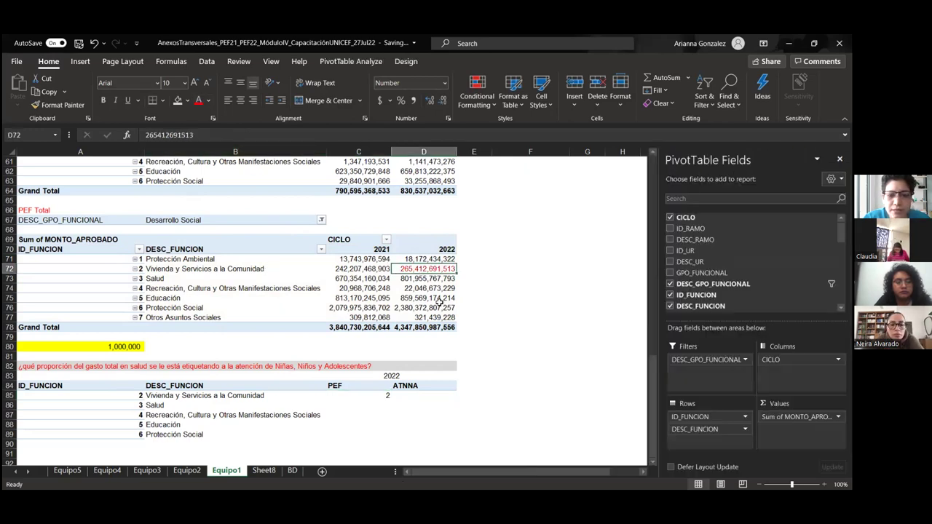
- Set the column index of the C85 VLOOKUP to 4 so that it returns the 2022 amount
left_click(354, 396)
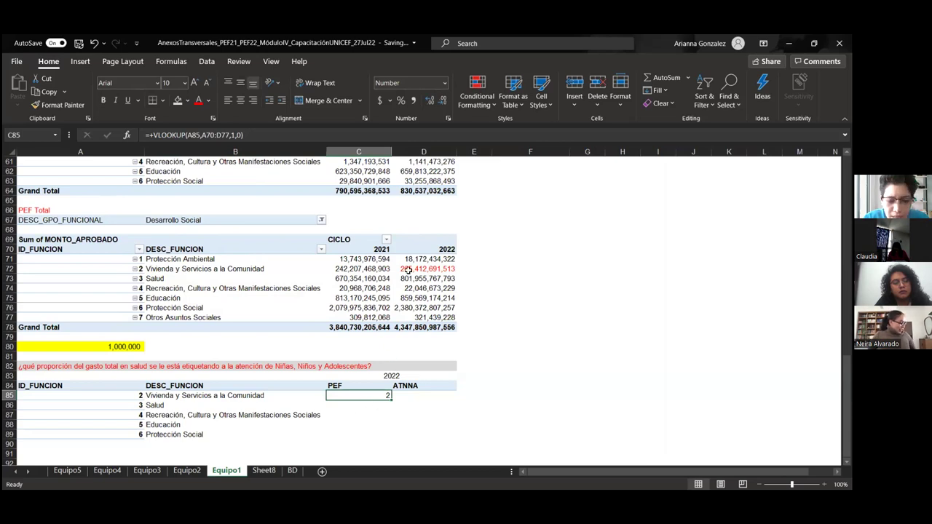
left_click(233, 136)
key("BackSpace")
type("4")
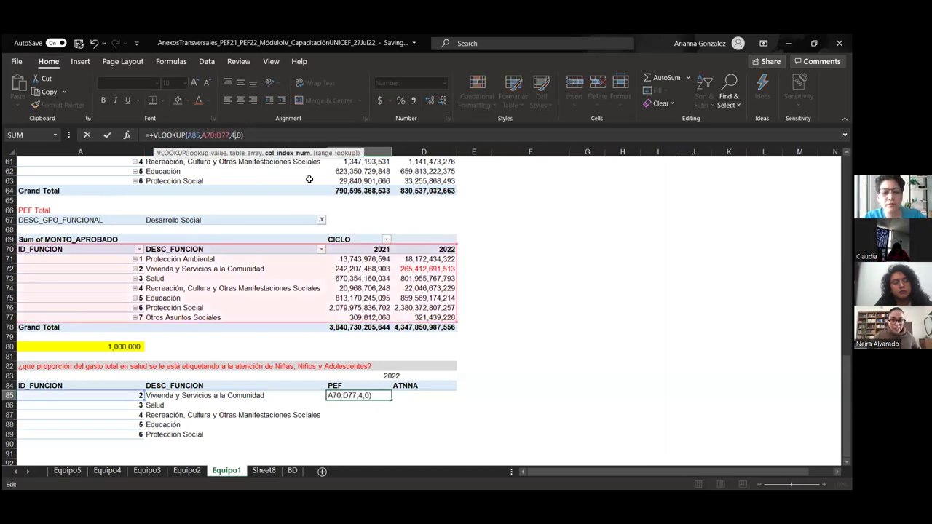
key("Return")
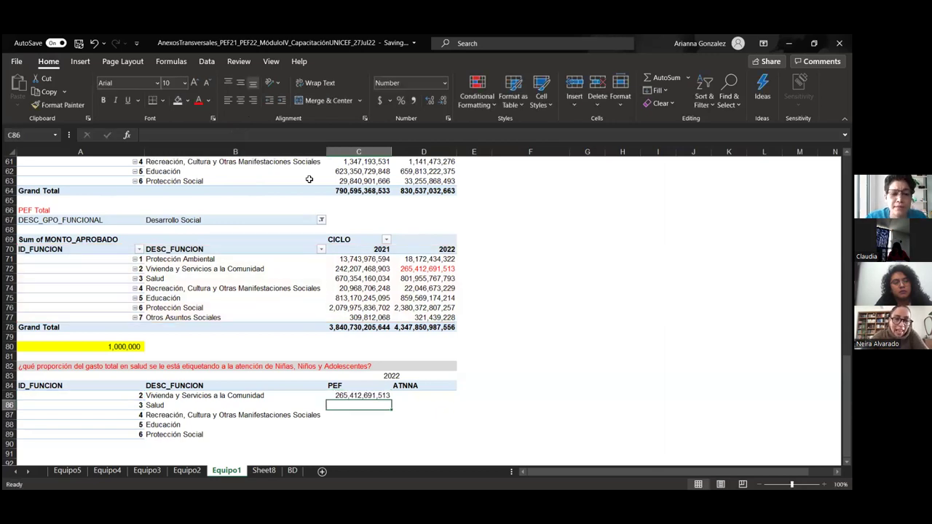
key("Up")
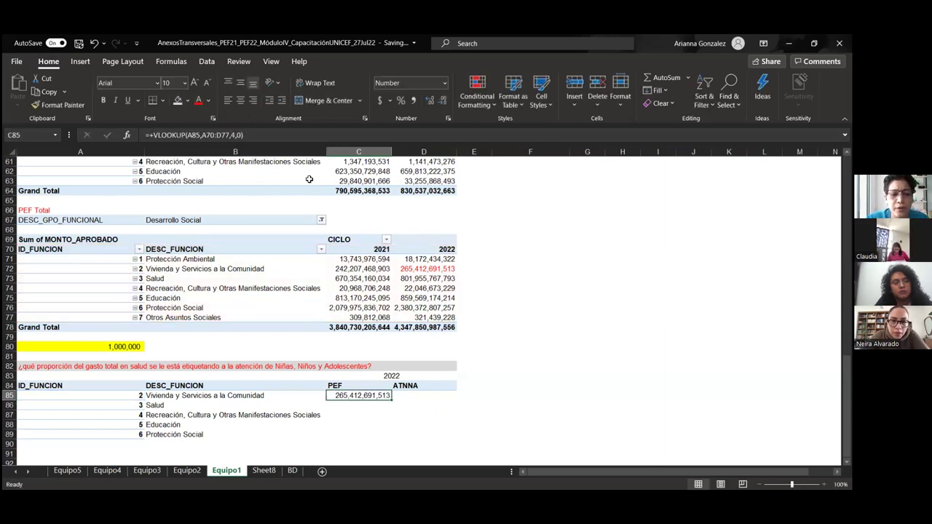
- Make the table range in the C85 VLOOKUP absolute as $A$70:$D$77
left_click(204, 135)
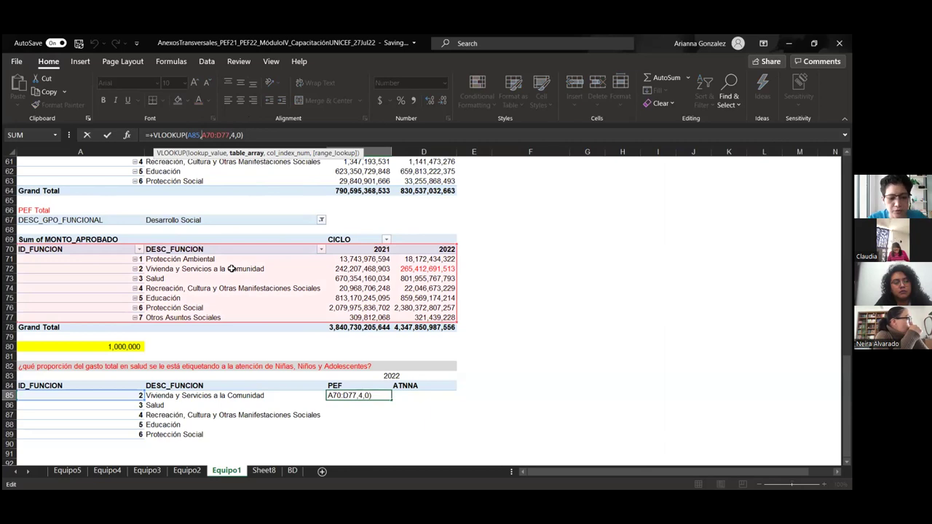
left_click(204, 136)
left_click(205, 135)
key("F4")
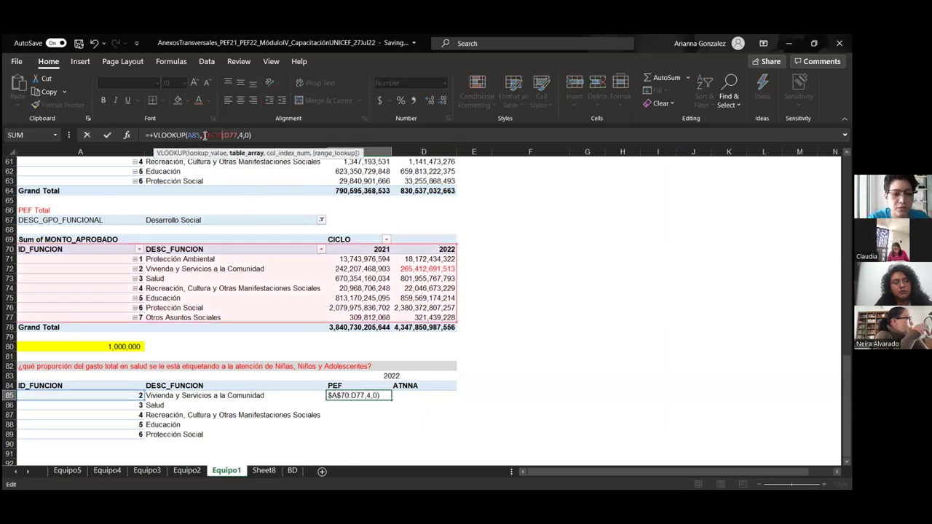
left_click(229, 135)
key("F4")
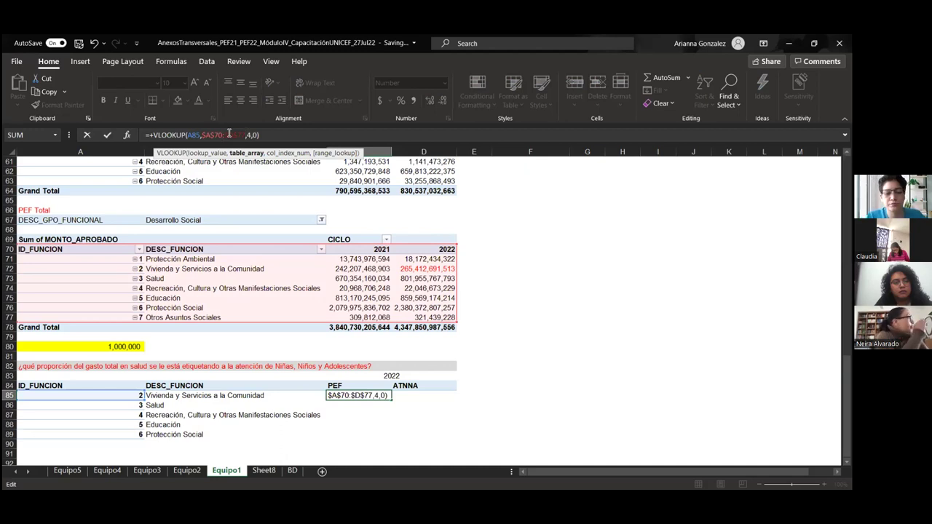
key("Return")
key("Up")
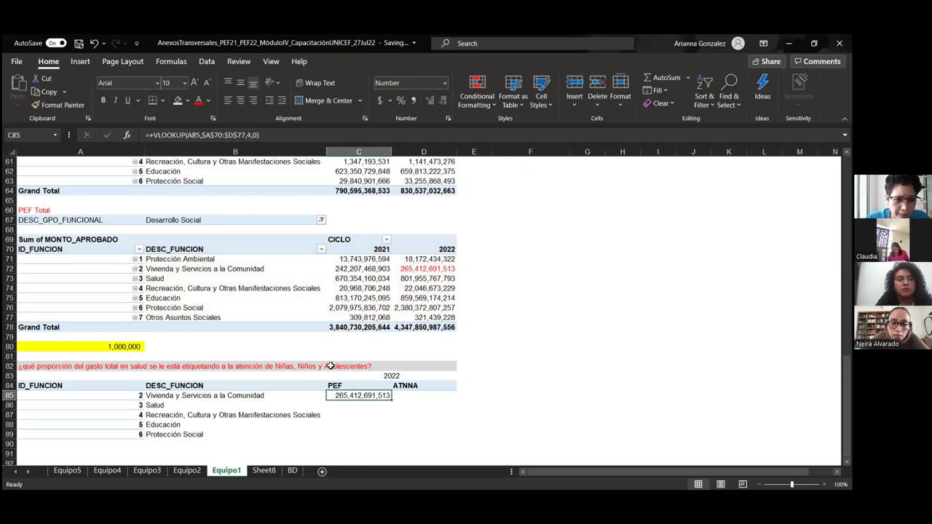
- Try copying the C85 VLOOKUP with its relative lookup reference into the ATNNA cell D85, and check its references
left_click(192, 136)
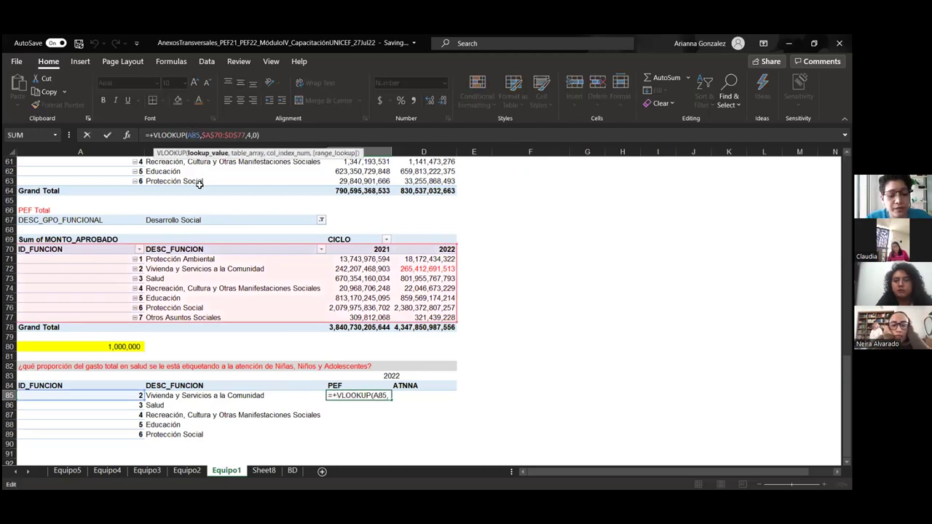
key("ctrl+Return")
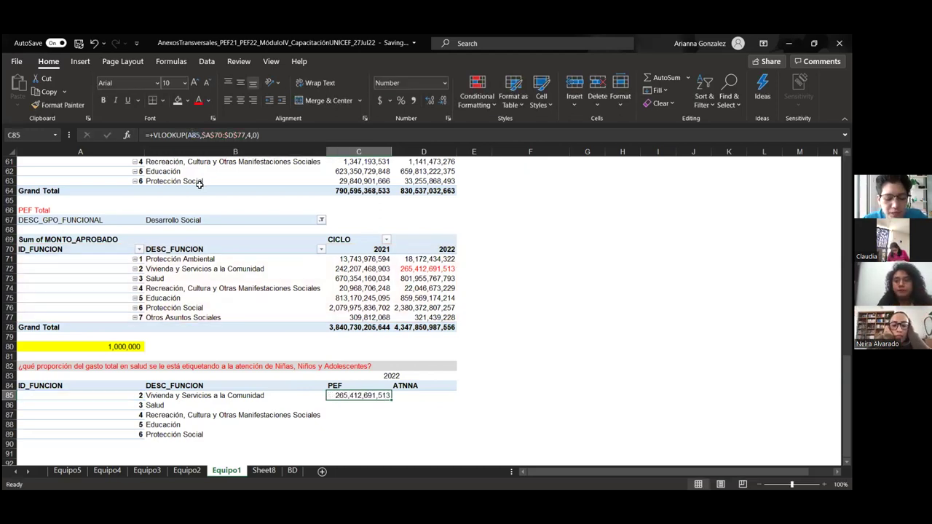
key("ctrl+c")
key("Right")
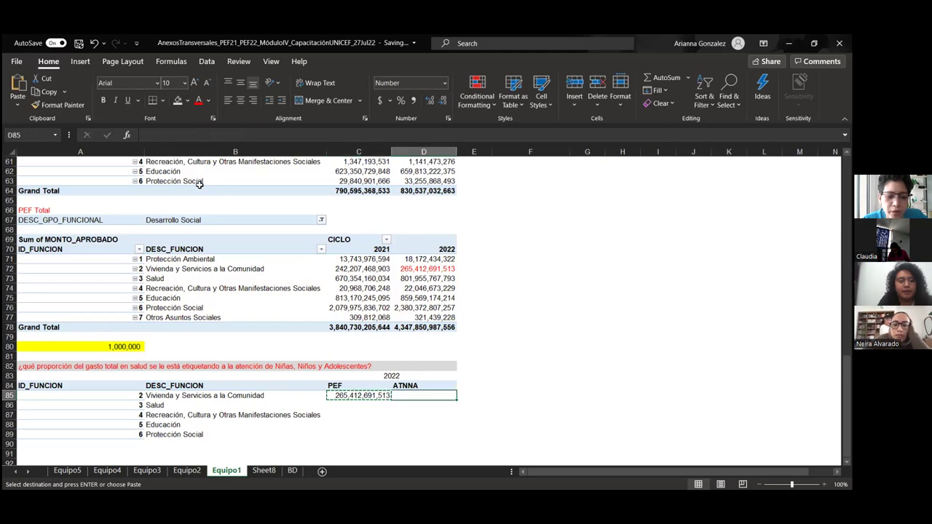
key("ctrl+v")
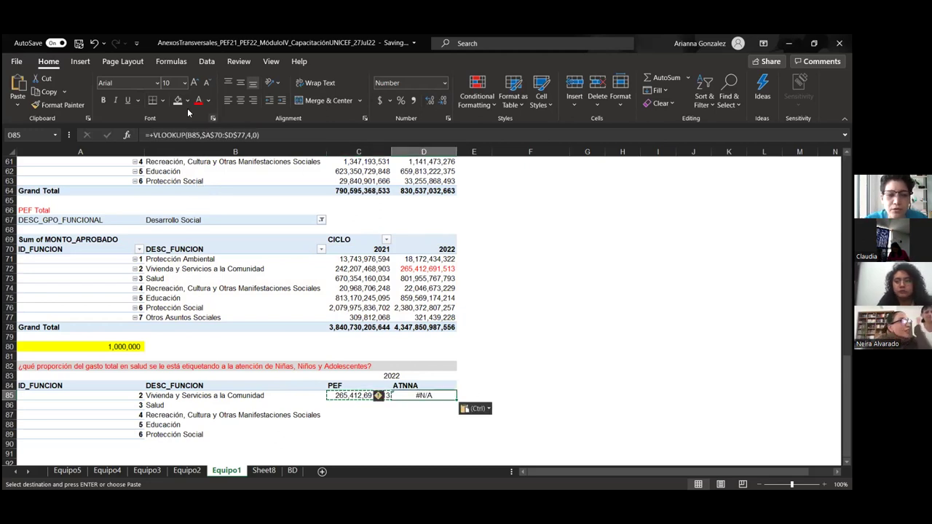
left_click(211, 136)
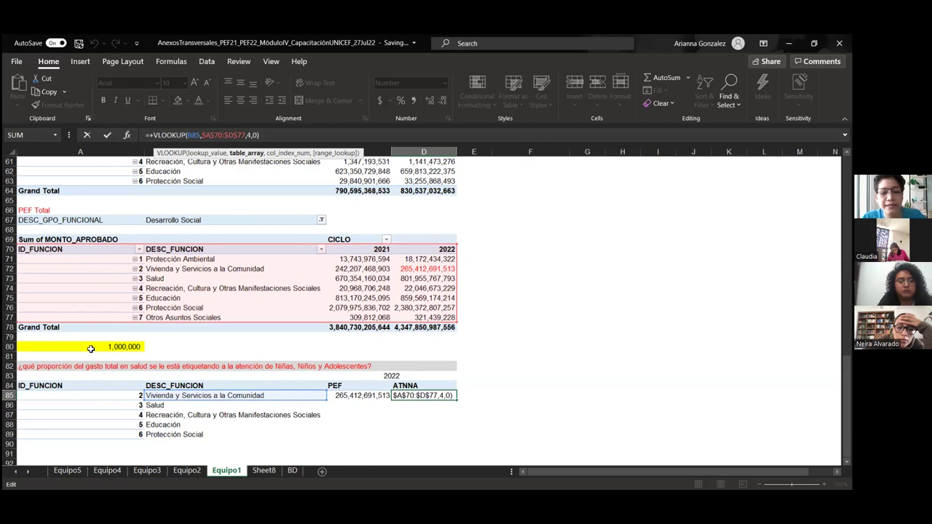
key("Escape")
key("Left")
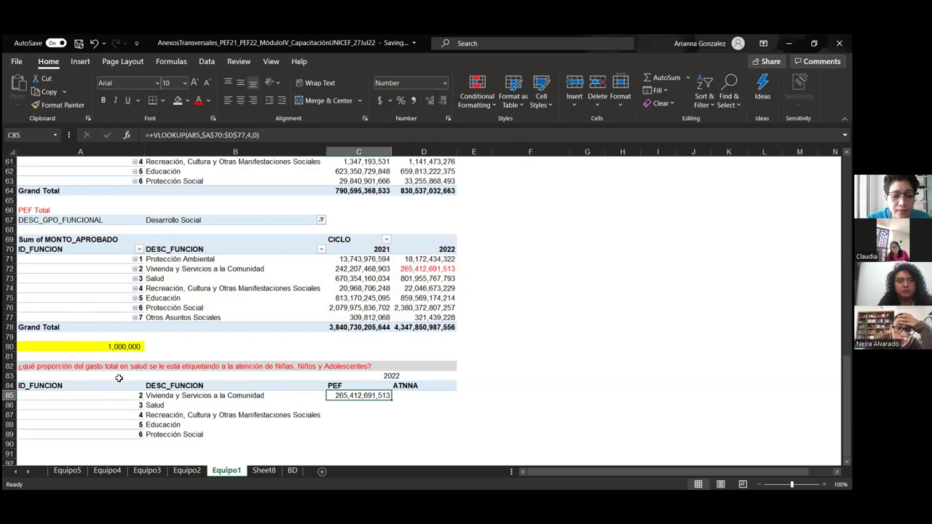
- Lock only the column of the lookup value in the C85 VLOOKUP, making it $A85
left_click(189, 136)
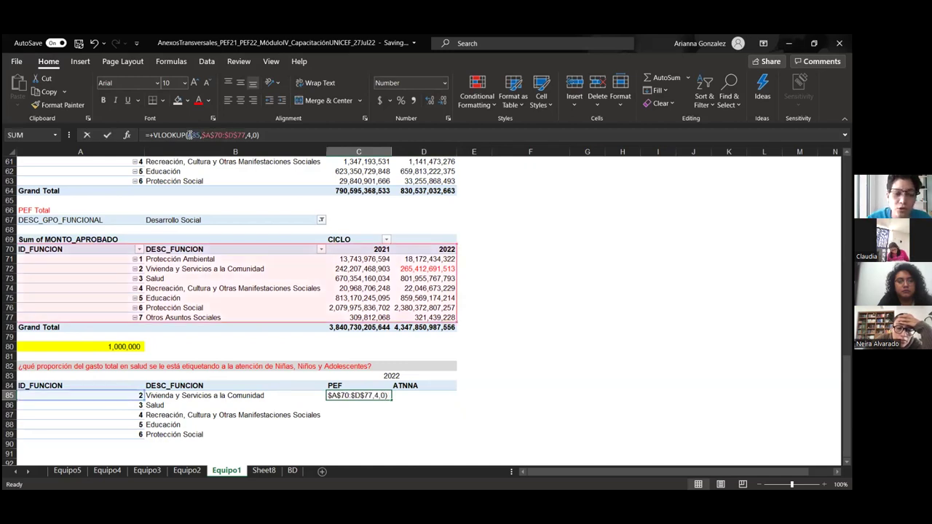
key("F4")
key("F4")
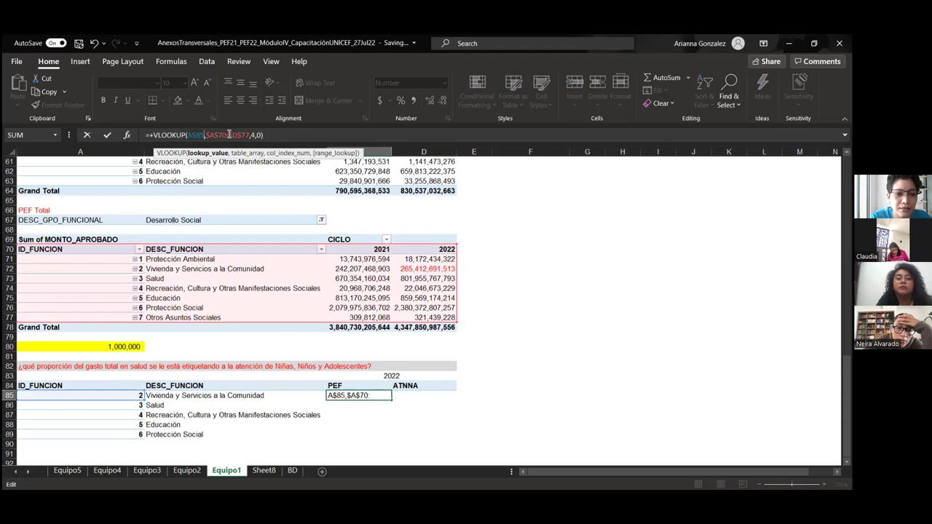
key("ctrl+Return")
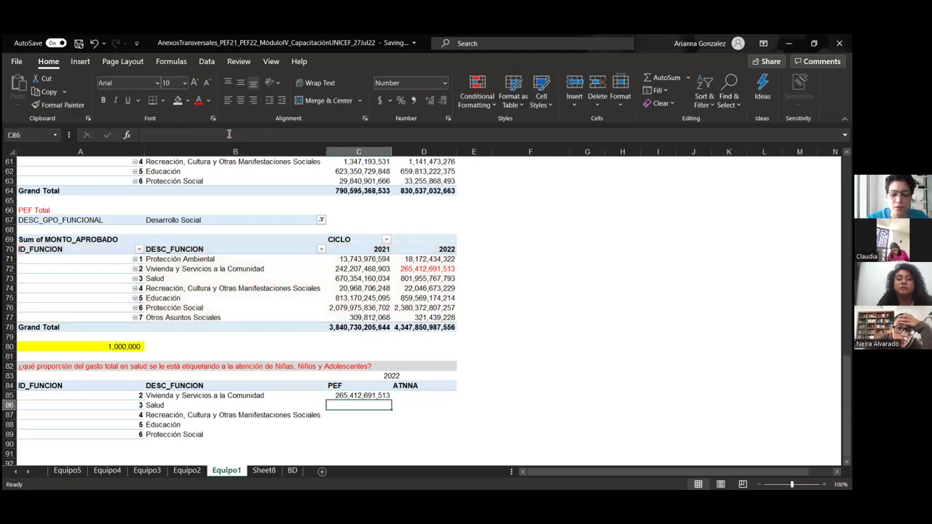
- Test the column-locked formula by pasting it from C85 into D85, and clear D85 again
key("ctrl+c")
key("Right")
key("ctrl+v")
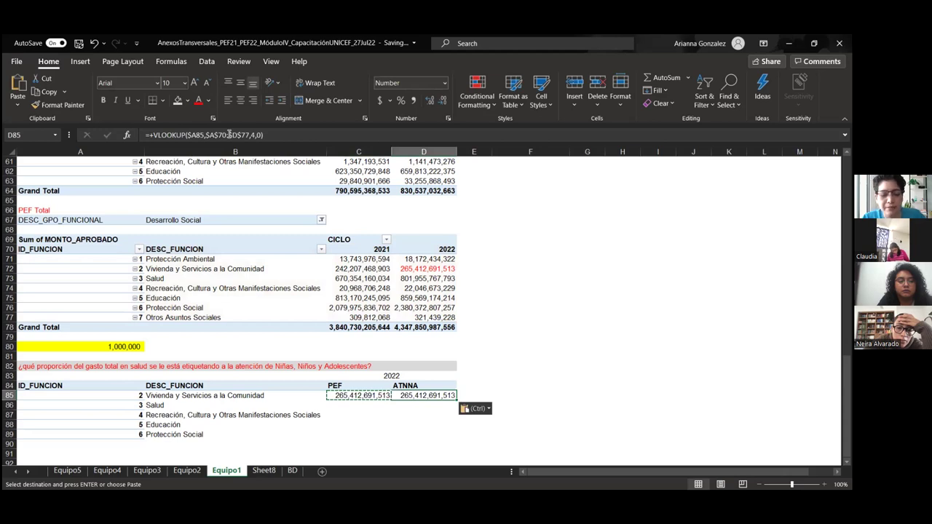
key("Escape")
key("Delete")
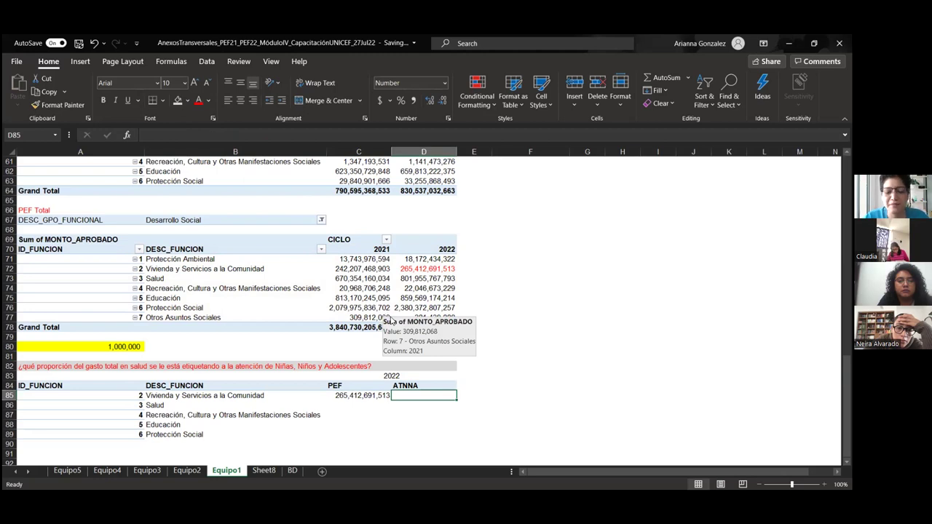
- Copy the VLOOKUP from C85 into D85 under the ATNNA heading
key("Left")
key("ctrl+c")
key("Right")
key("ctrl+v")
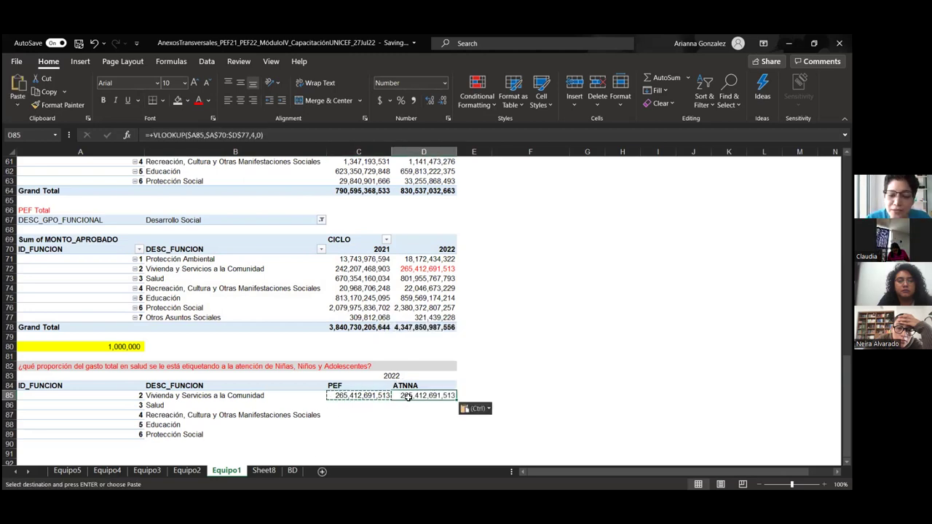
- Color the 2022 amount for Vivienda y Servicios a la Comunidad in D59 of the Sum of IMPORTE pivot table red
scroll(408, 397, "up", 2)
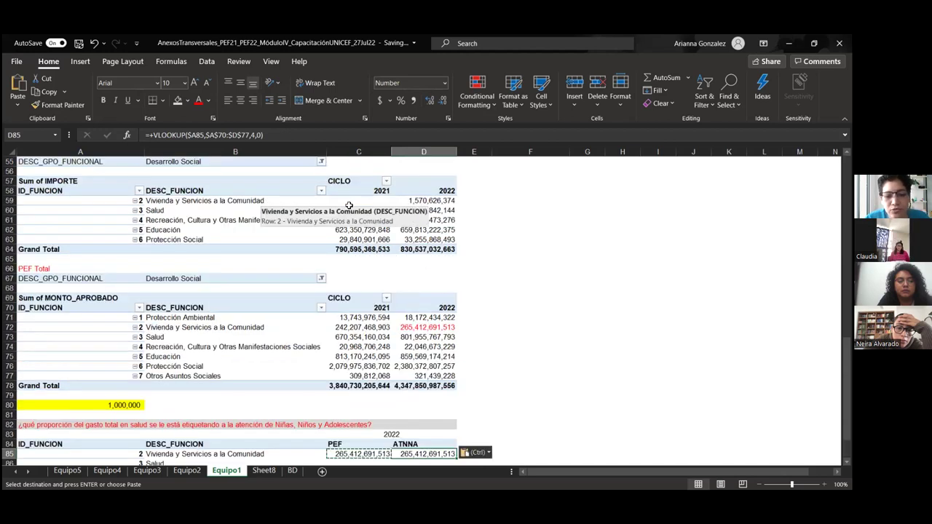
left_click(414, 201)
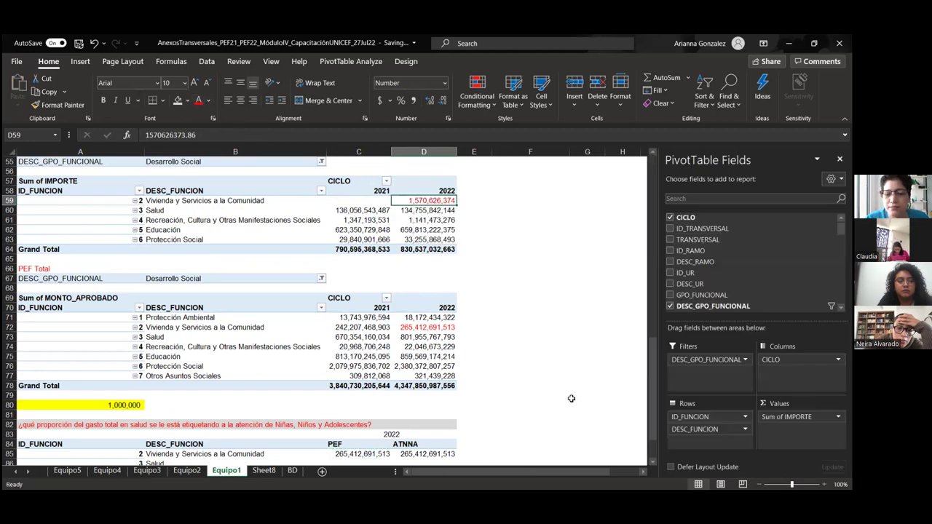
scroll(586, 394, "down", 2)
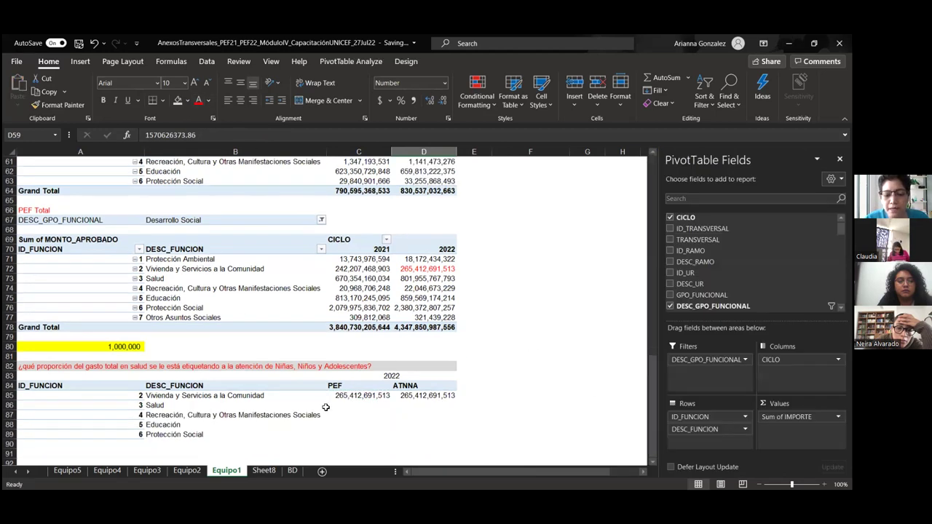
left_click(442, 394)
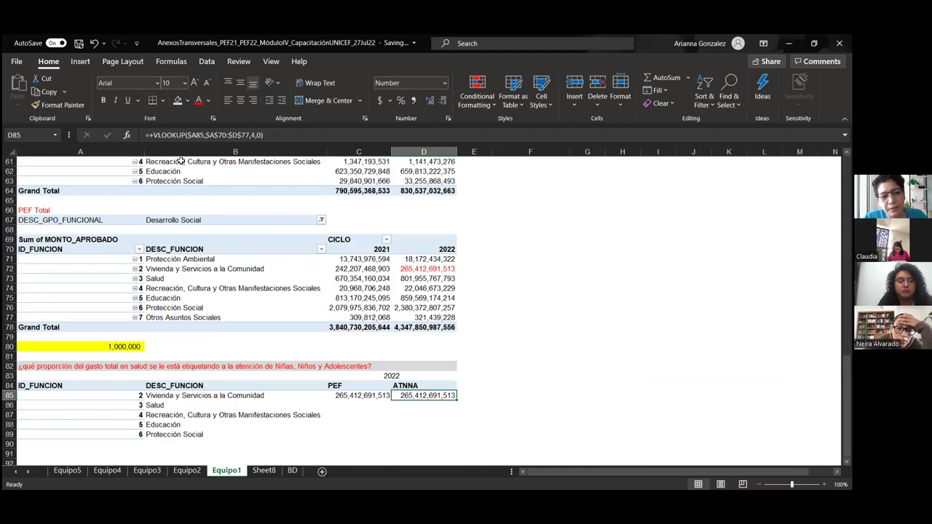
scroll(250, 384, "up", 2)
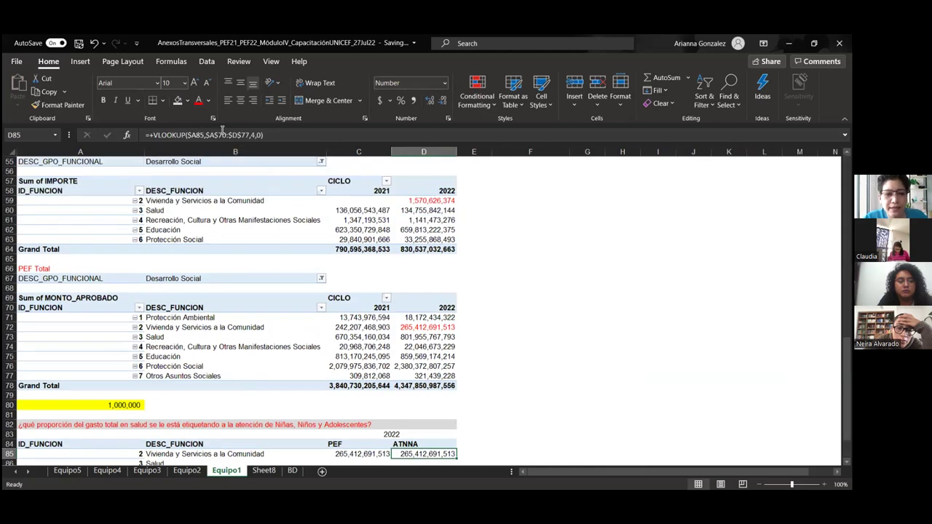
left_click(223, 135)
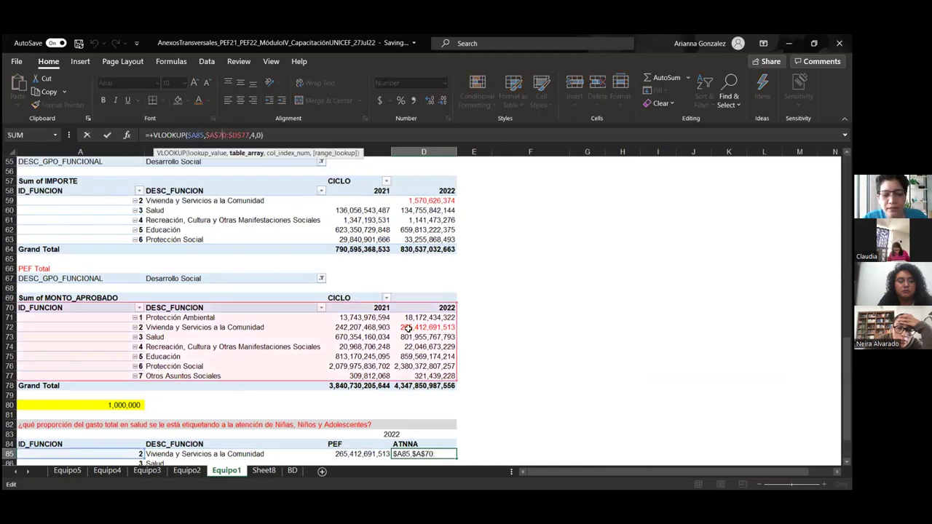
left_click_drag(252, 246, 445, 379)
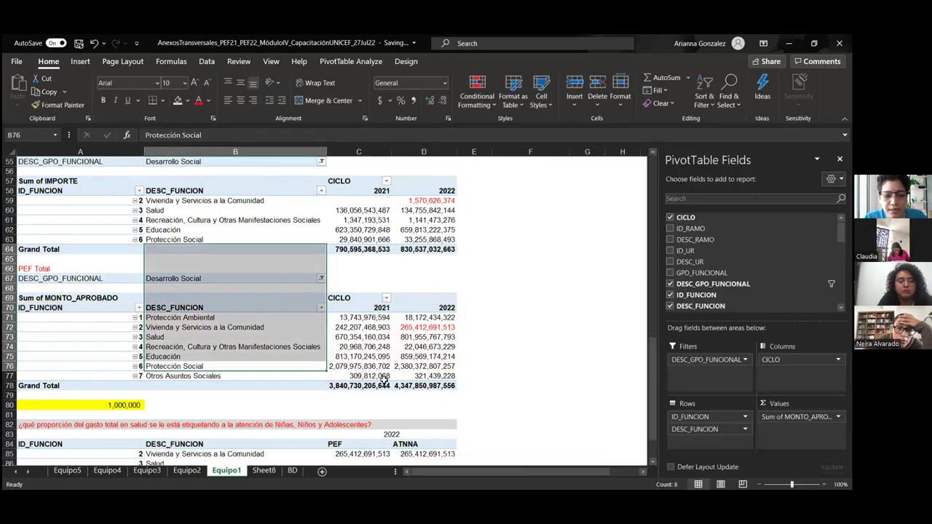
scroll(385, 380, "down", 3)
left_click(414, 373)
left_click(412, 366)
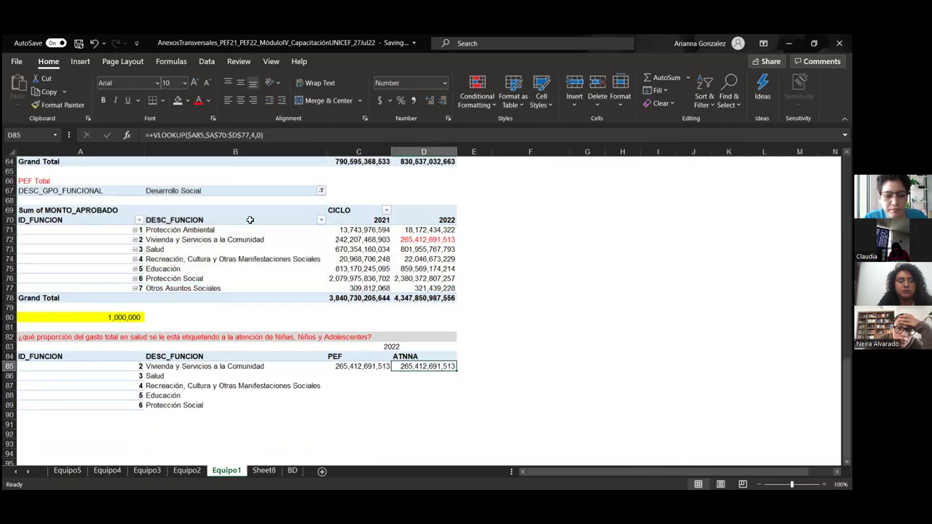
left_click(229, 135)
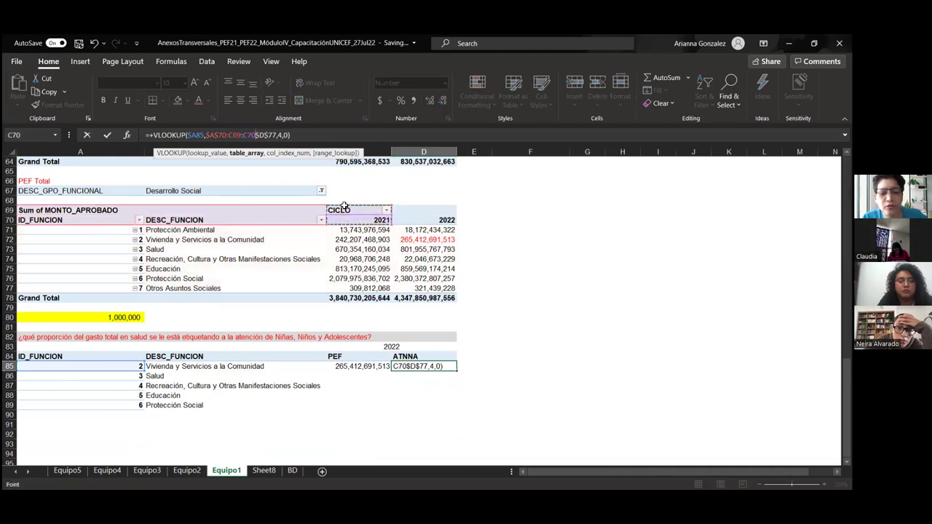
key("Escape")
scroll(233, 189, "up", 1)
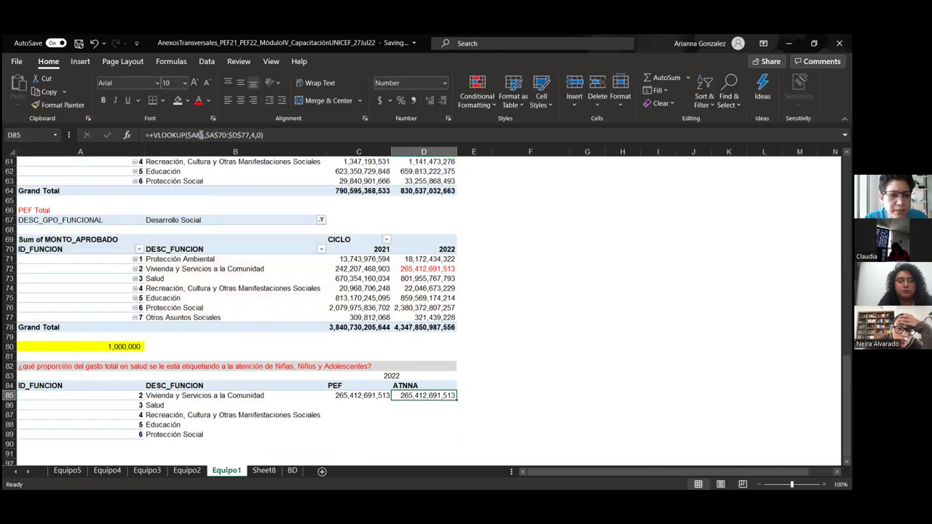
- Remove the $A$70:$D$77 table range from the VLOOKUP in D85
left_click_drag(206, 134, 243, 134)
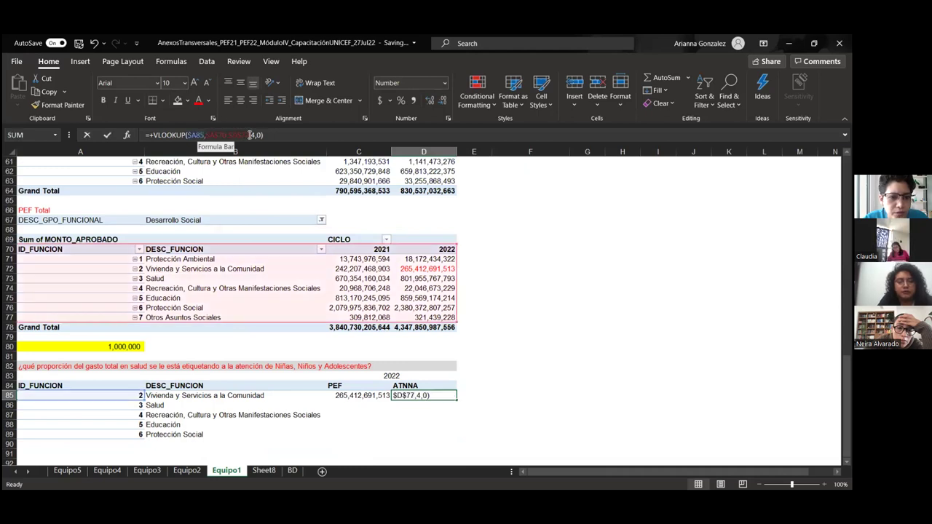
key("BackSpace")
scroll(128, 260, "up", 3)
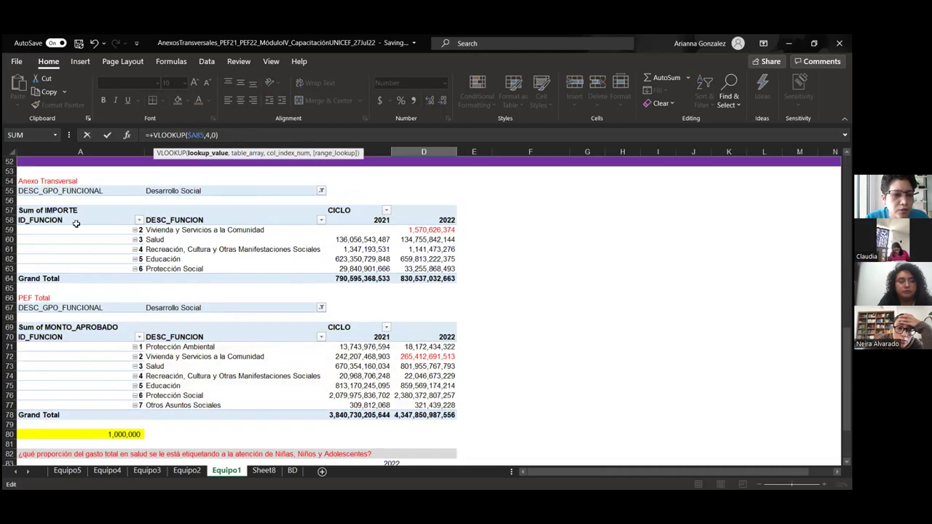
left_click_drag(22, 230, 426, 268)
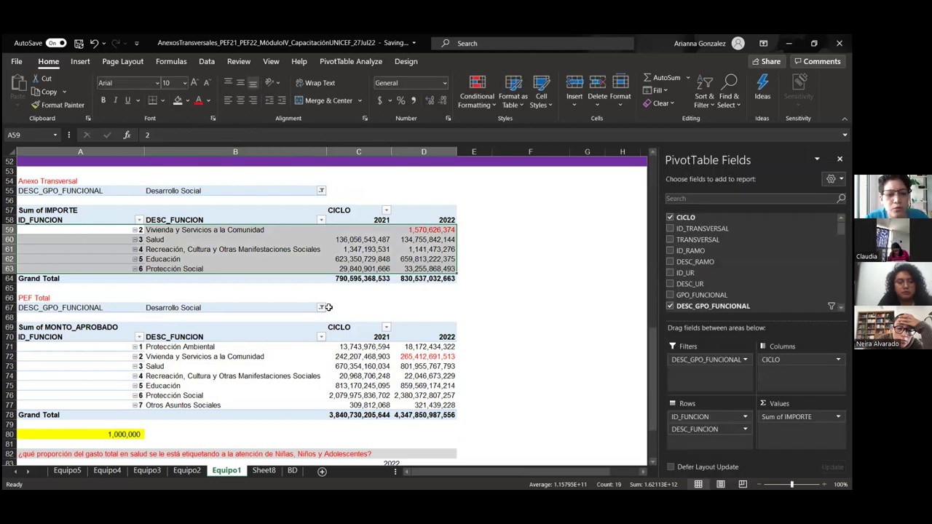
scroll(329, 307, "down", 4)
scroll(353, 303, "up", 1)
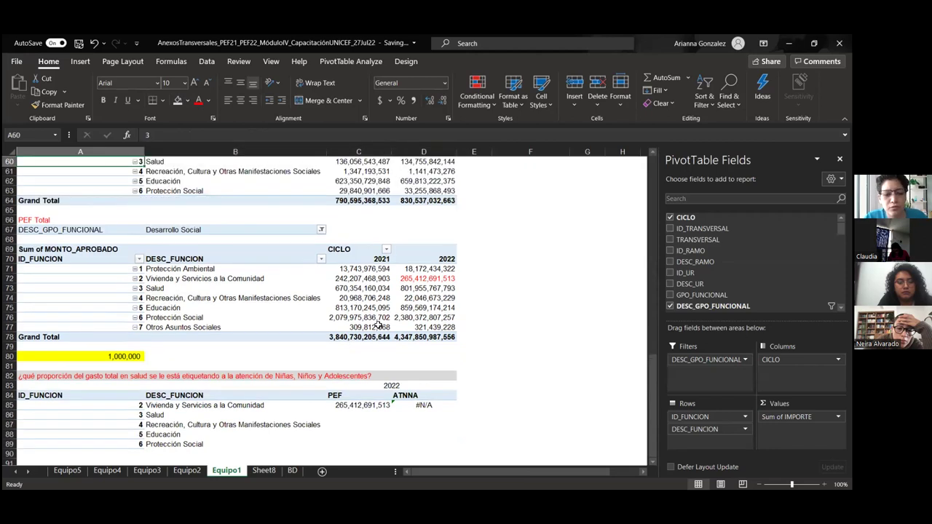
- Set the table range of the D85 VLOOKUP to A59:D63 in the Sum of IMPORTE pivot table
left_click(430, 404)
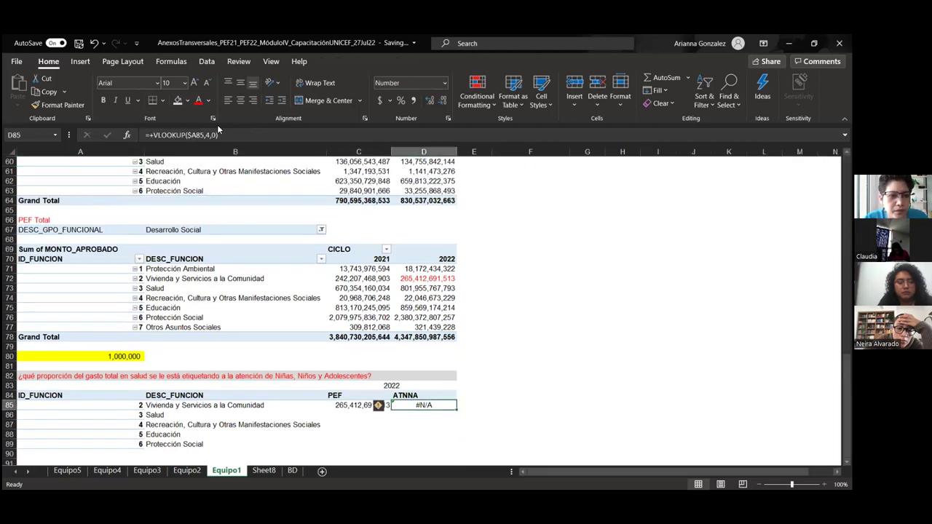
left_click(206, 135)
type(",")
scroll(160, 249, "up", 2)
left_click_drag(56, 210, 348, 219)
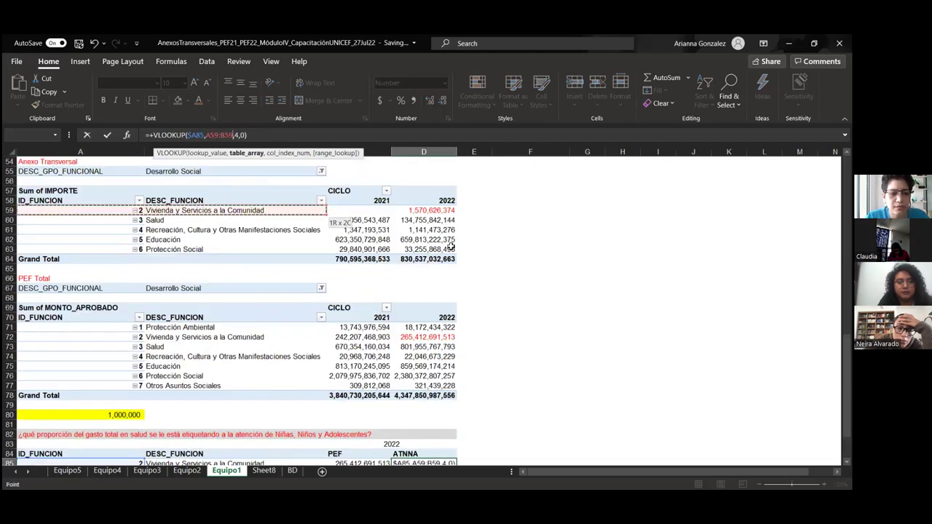
left_click_drag(452, 247, 450, 249)
- Make the table range in the D85 VLOOKUP absolute as $A$59:$D$63 and enter the formula
left_click(206, 135)
key("F4")
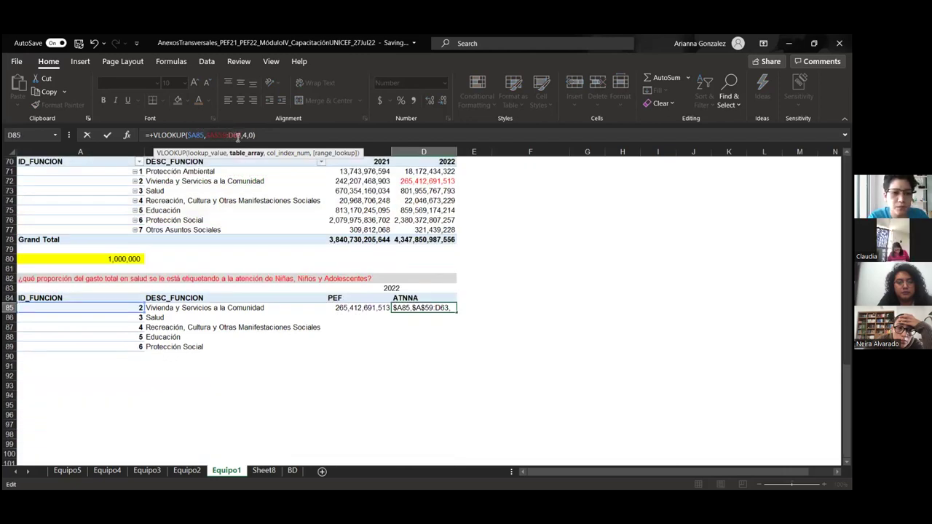
left_click(237, 136)
key("F4")
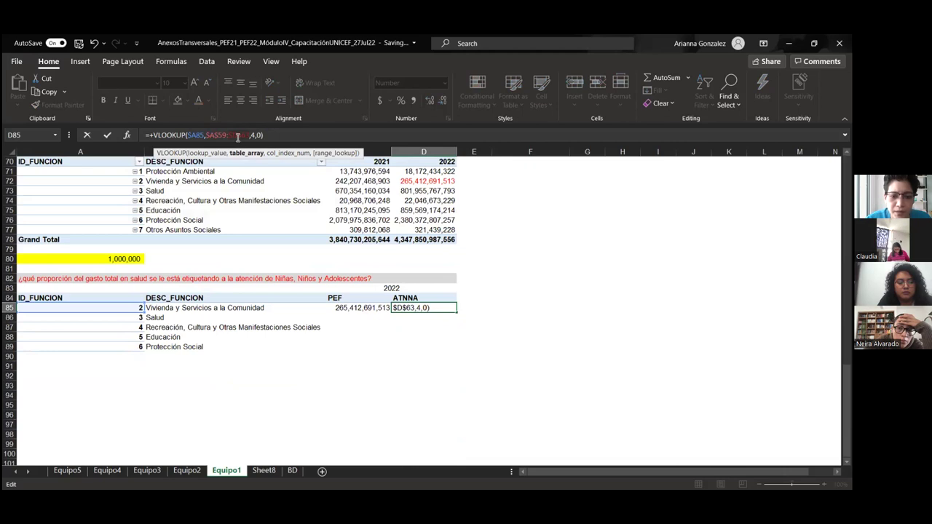
key("Return")
- Fill the PEF and ATNNA formulas from C85:D85 down through row 89
scroll(437, 359, "up", 5)
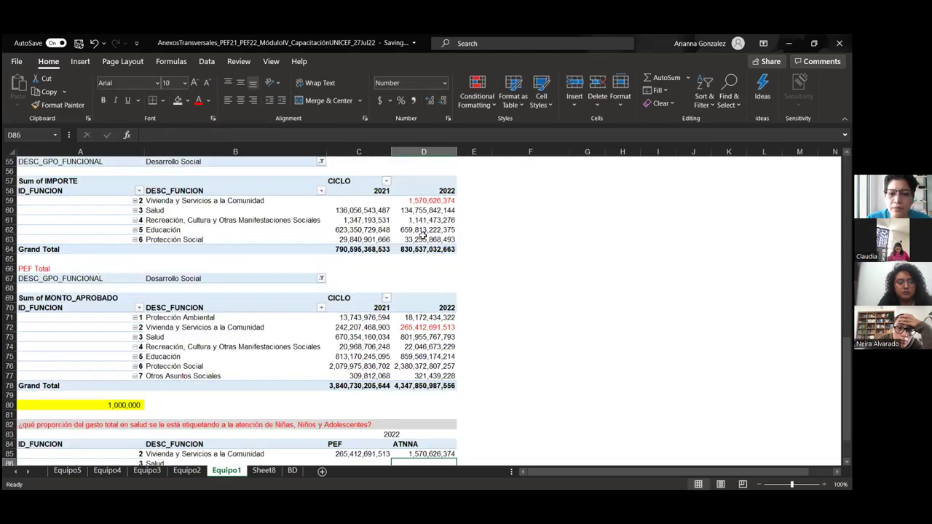
scroll(398, 211, "down", 4)
left_click_drag(367, 337, 452, 382)
left_click(181, 395)
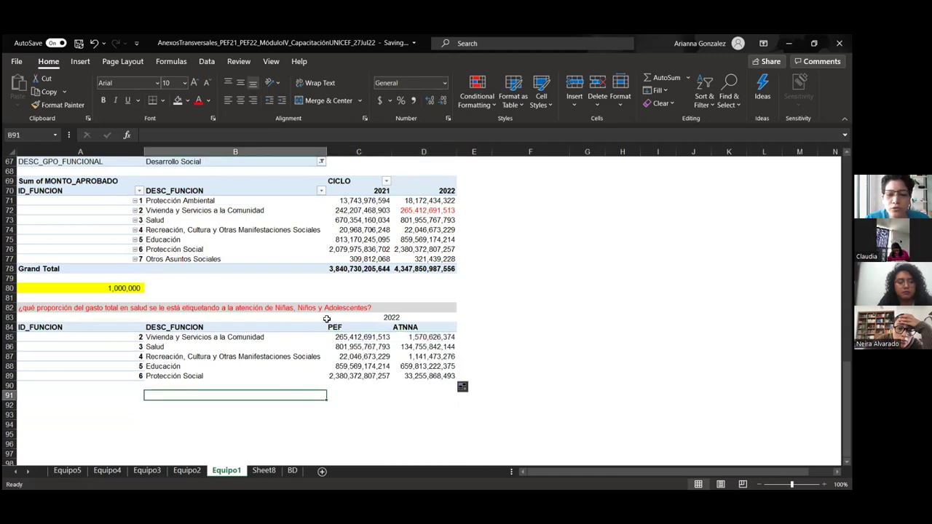
left_click_drag(354, 327, 357, 377)
left_click_drag(419, 325, 421, 378)
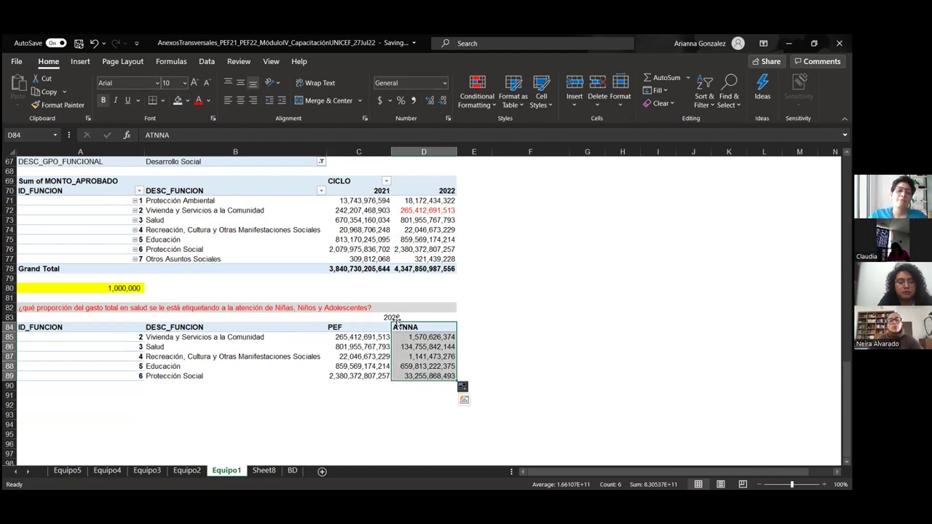
left_click_drag(329, 405, 324, 405)
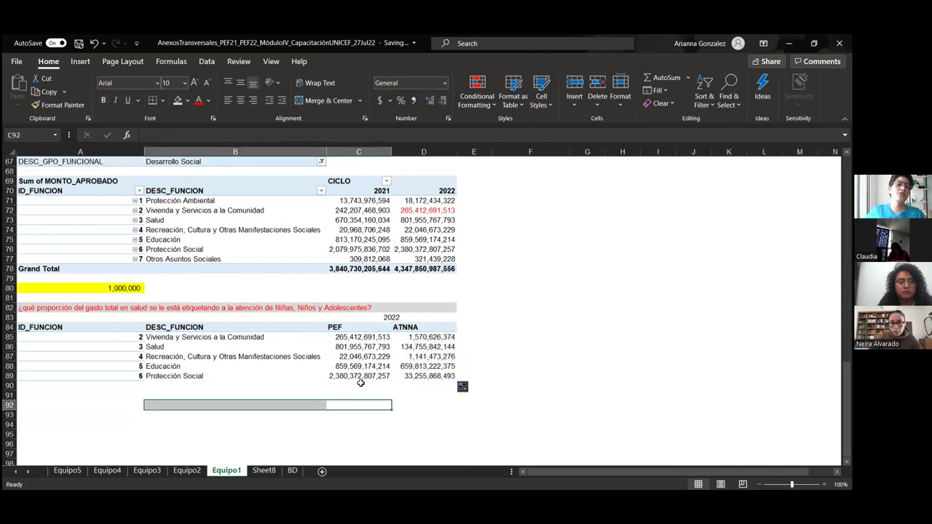
- Divide the PEF VLOOKUP in C85 by the absolute reference $A$80 and fill the formula down to C89
left_click(348, 356)
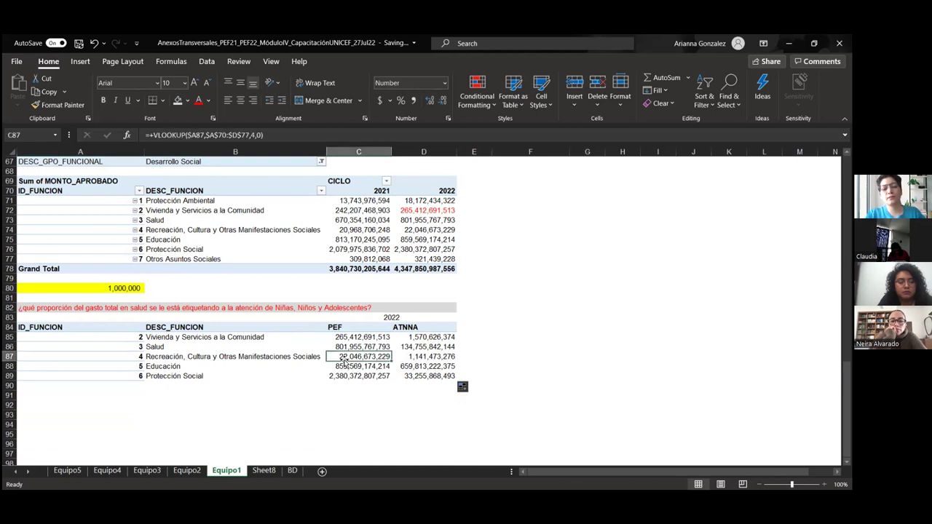
key("Up")
key("Up")
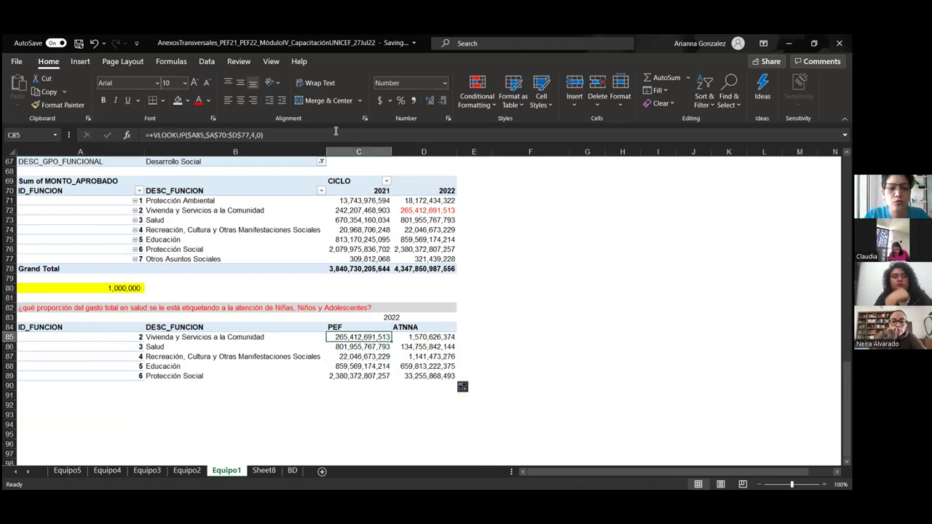
left_click(336, 131)
type("/")
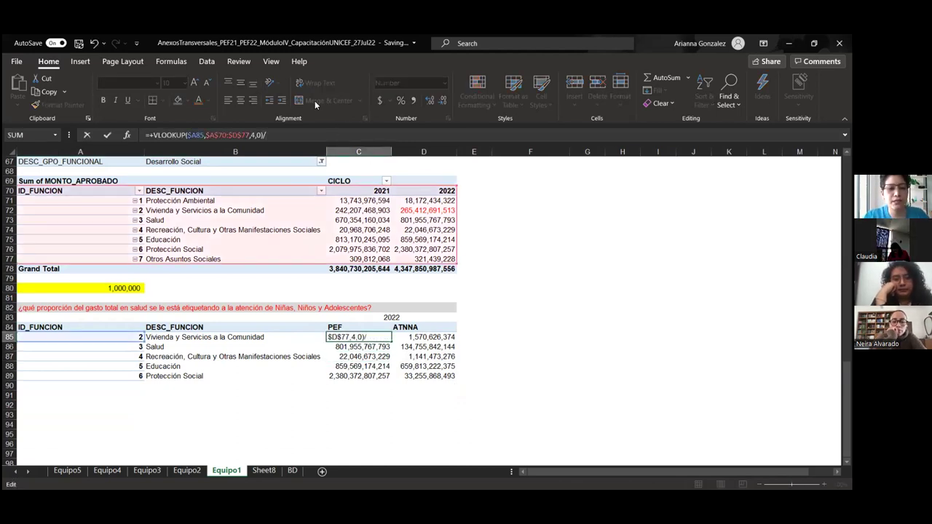
left_click(132, 288)
key("F4")
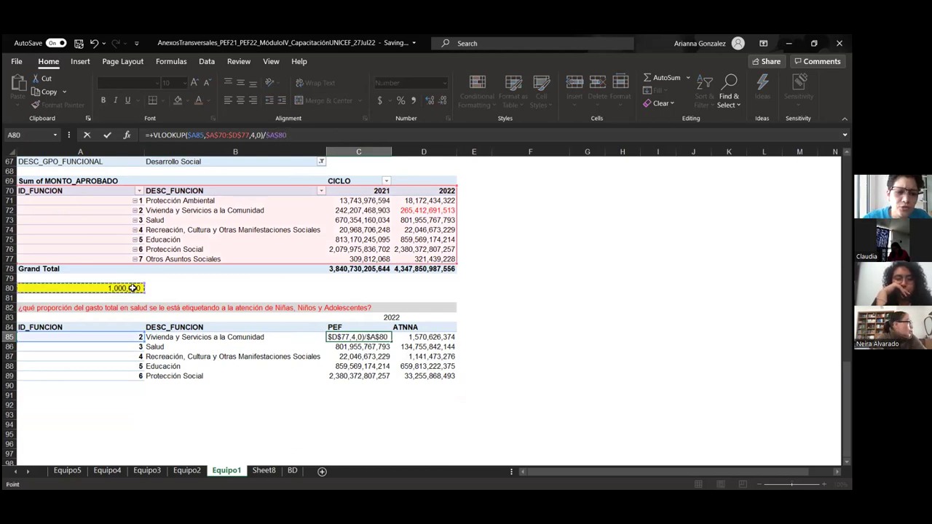
key("Return")
key("Up")
left_click_drag(393, 340, 393, 380)
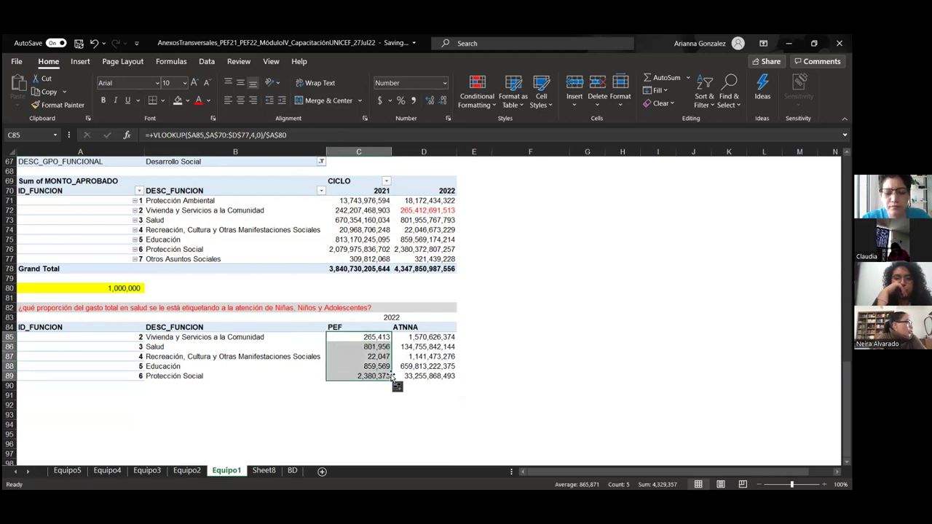
- Divide the ATNNA VLOOKUP in D85 by the absolute reference $A$80 and fill the formula down to D89
left_click(412, 340)
left_click(295, 132)
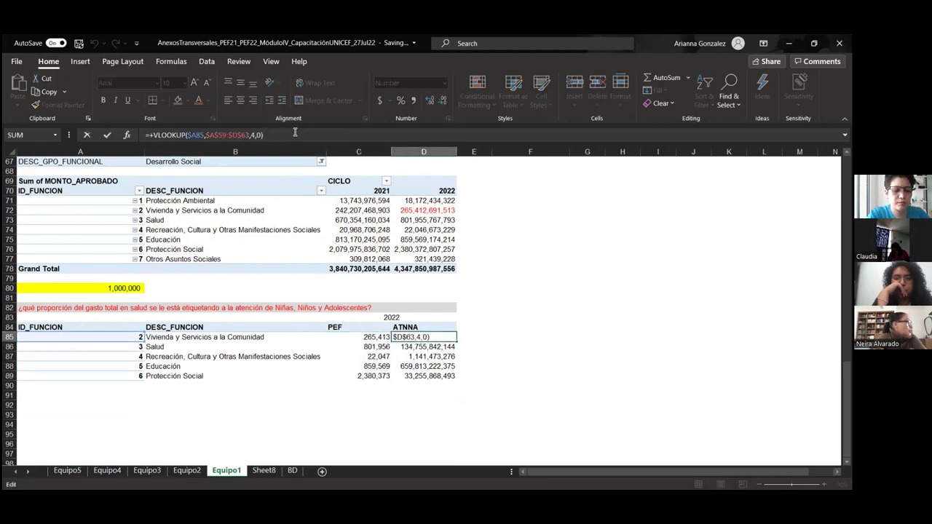
type("/")
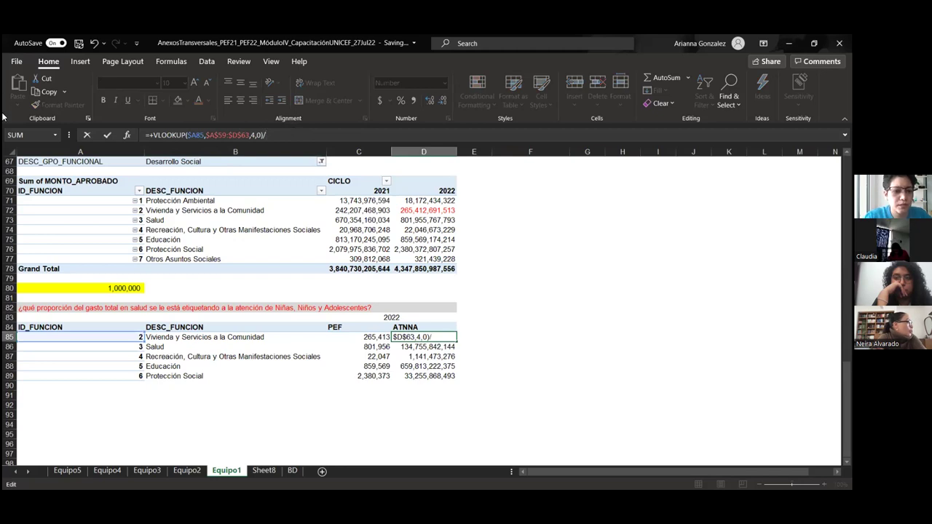
left_click(78, 289)
key("F4")
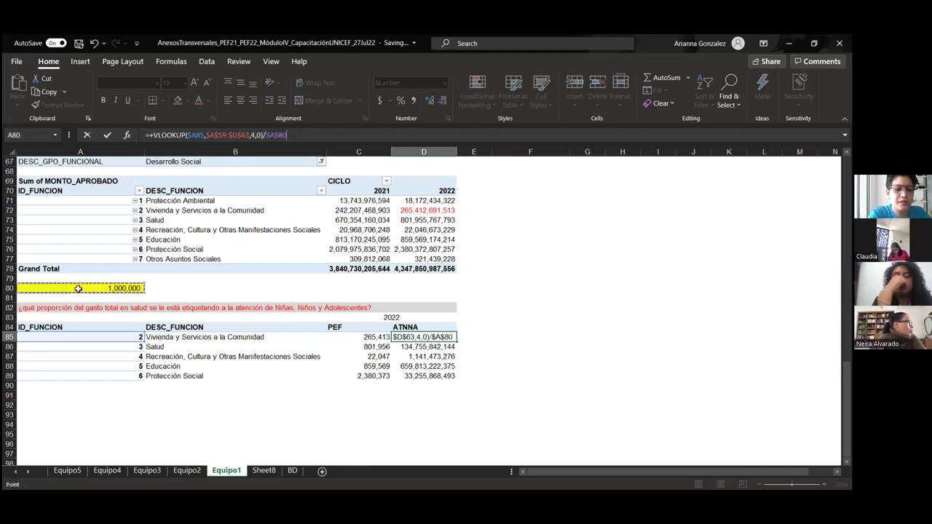
key("Return")
key("Up")
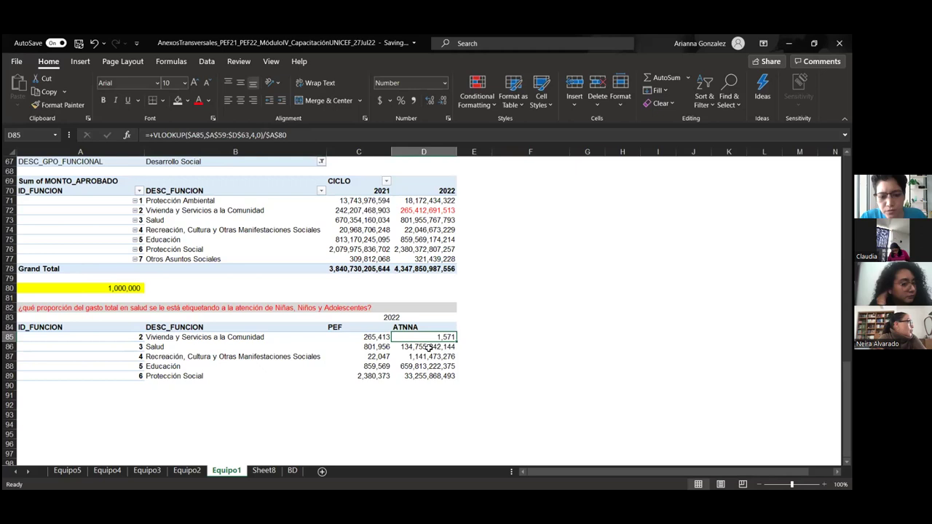
left_click_drag(456, 339, 455, 377)
left_click(422, 394)
- Add the heading % in F84, level with the comparison table's headings
left_click(480, 355)
key("Up")
key("Up")
key("Right")
key("Left")
key("Up")
key("Right")
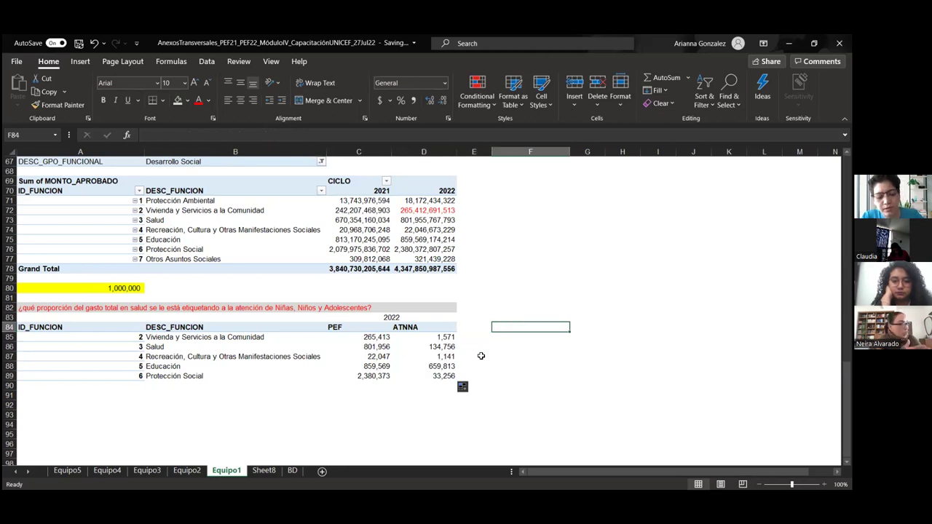
type("%")
key("Return")
- Enter a formula in F85, under the % heading, that divides F91 by C85
type("+")
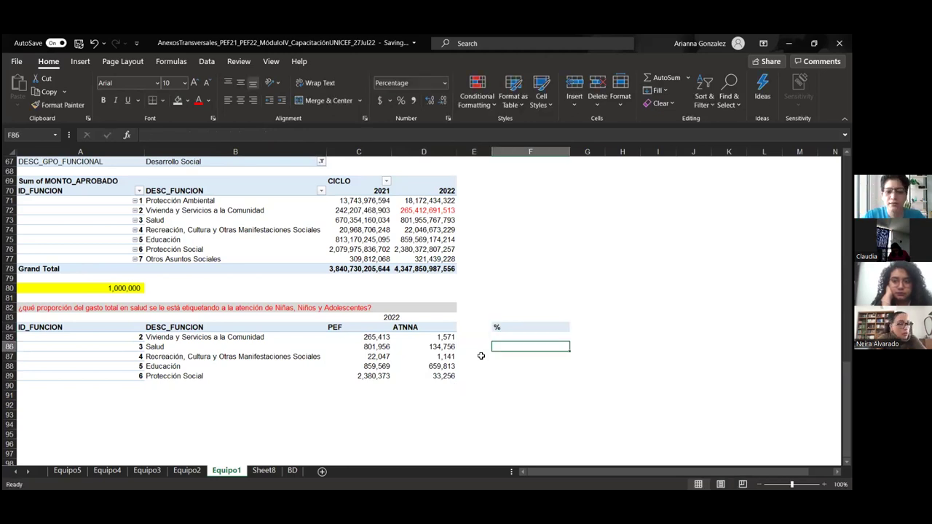
key("Left")
key("Left")
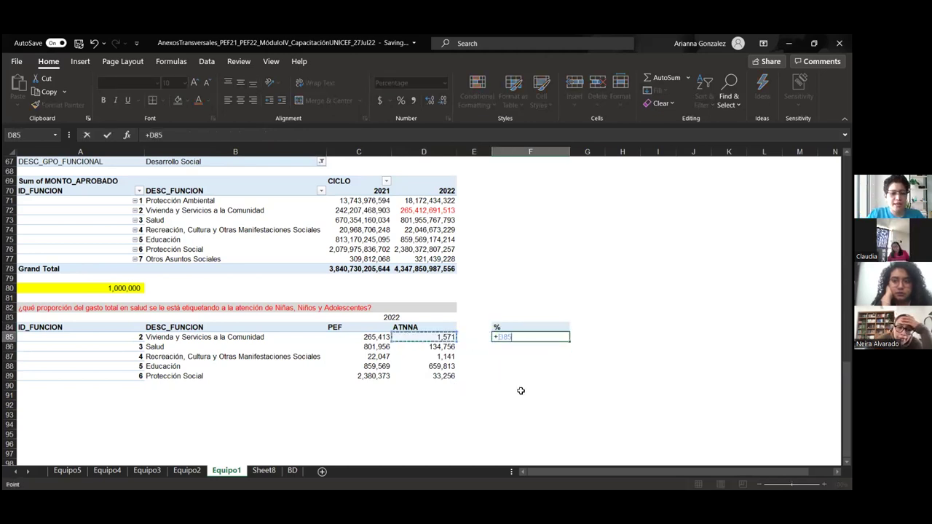
left_click(515, 394)
type("/")
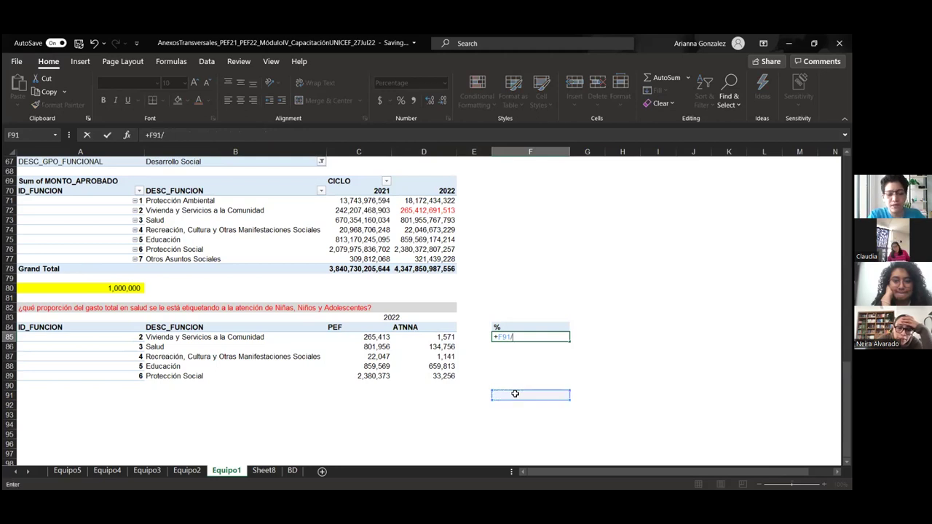
key("Left")
key("Left")
key("Left")
key("Return")
key("Up")
- Format F85 as a percentage with one decimal place and fill its formula down to F89
left_click(402, 102)
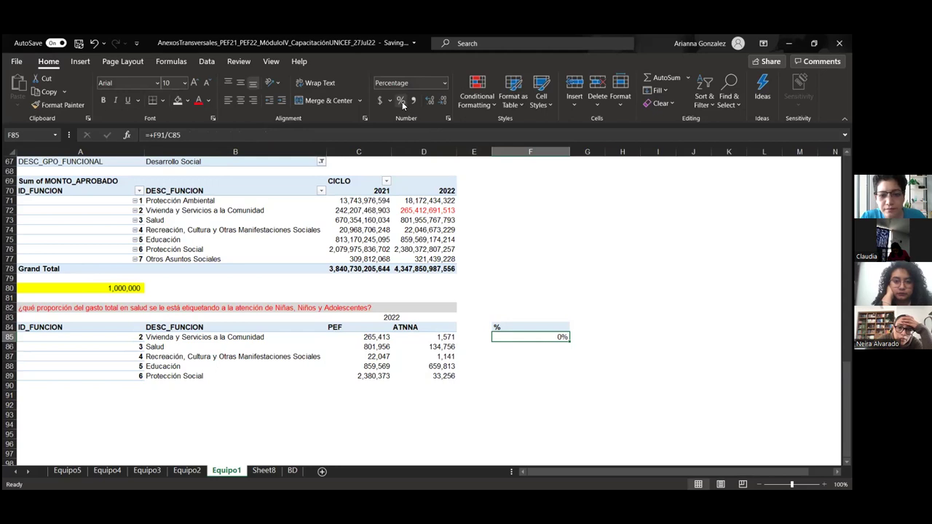
left_click(429, 100)
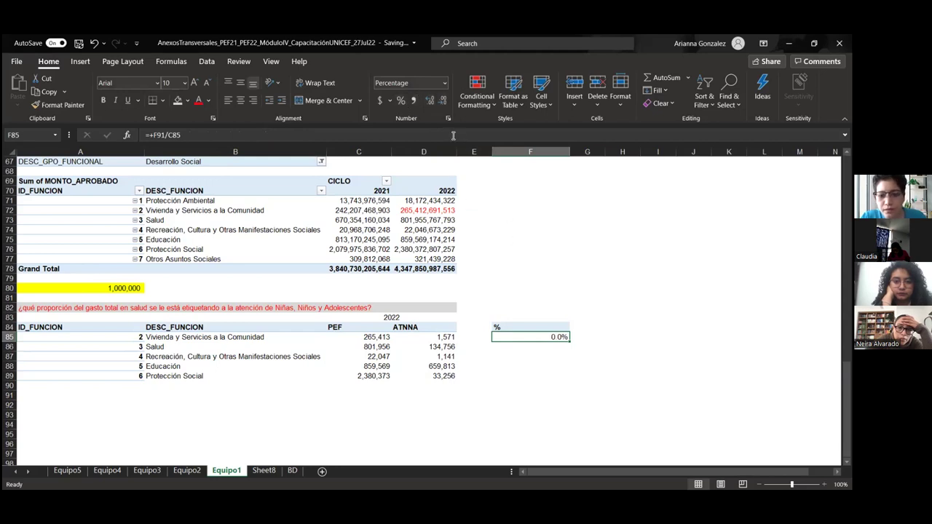
left_click_drag(569, 341, 564, 383)
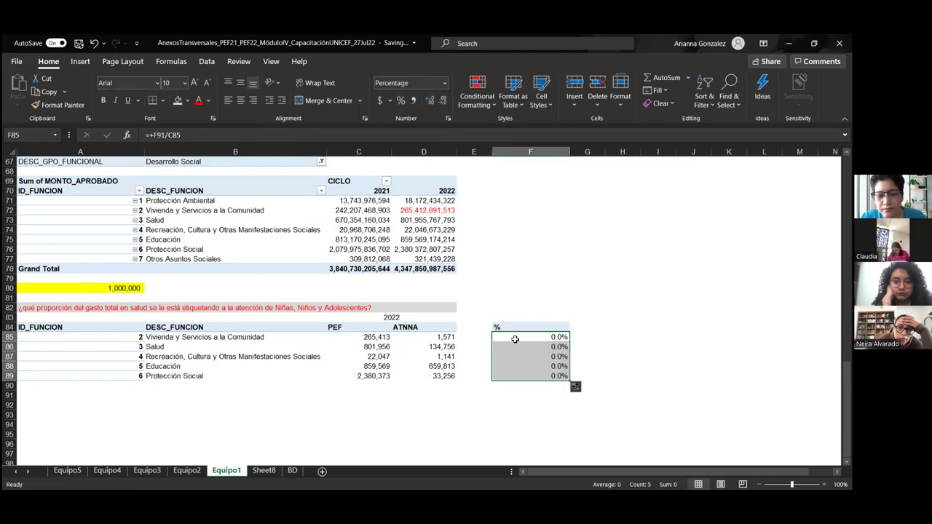
- Replace the formula in F85 with one that divides the ATNNA amount in D85 by the PEF amount in C85
left_click(514, 340)
left_click(207, 134)
key("Escape")
type("+")
key("Left")
key("Left")
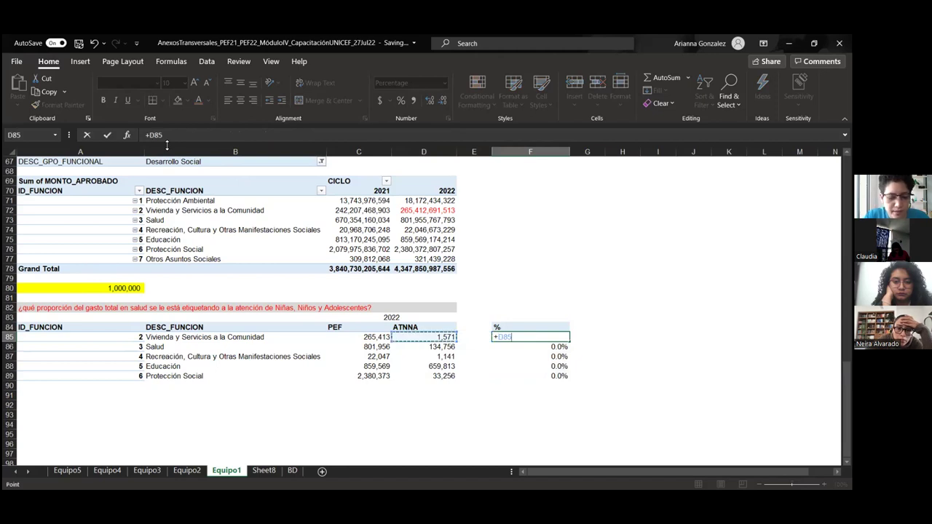
type("/")
key("Left")
key("Left")
key("Left")
key("Return")
- Copy the corrected percentage formula from F85 down through F89
key("Up")
key("ctrl+c")
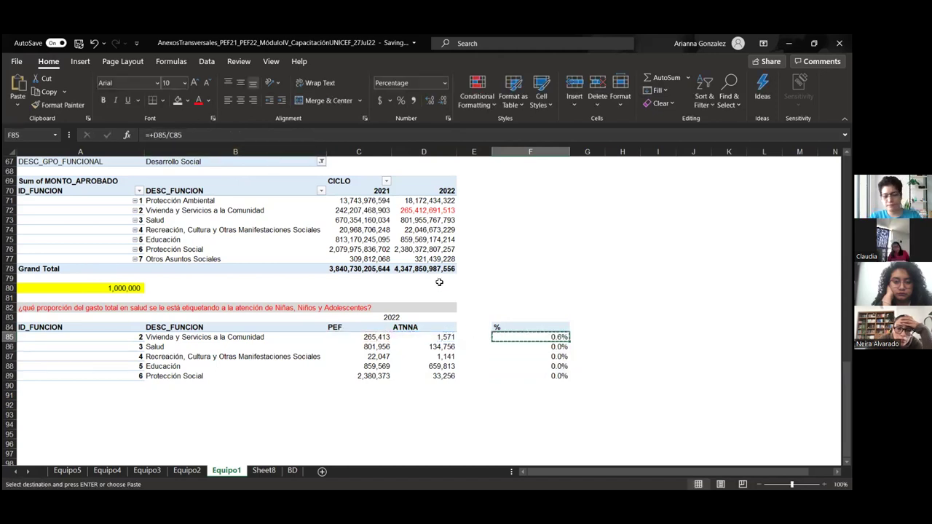
key("shift+Down")
key("shift+Down")
key("shift+Down")
key("shift+Down")
key("ctrl+v")
key("Return")
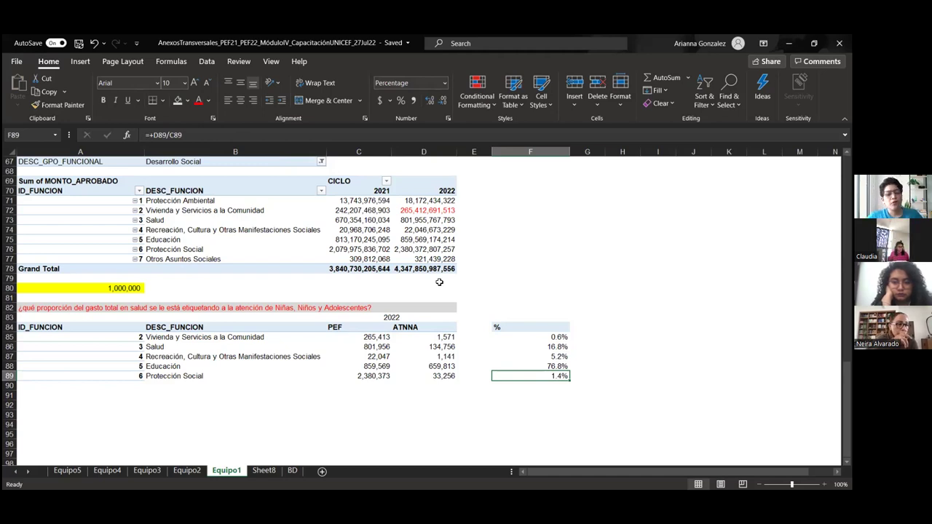
left_click_drag(519, 327, 519, 378)
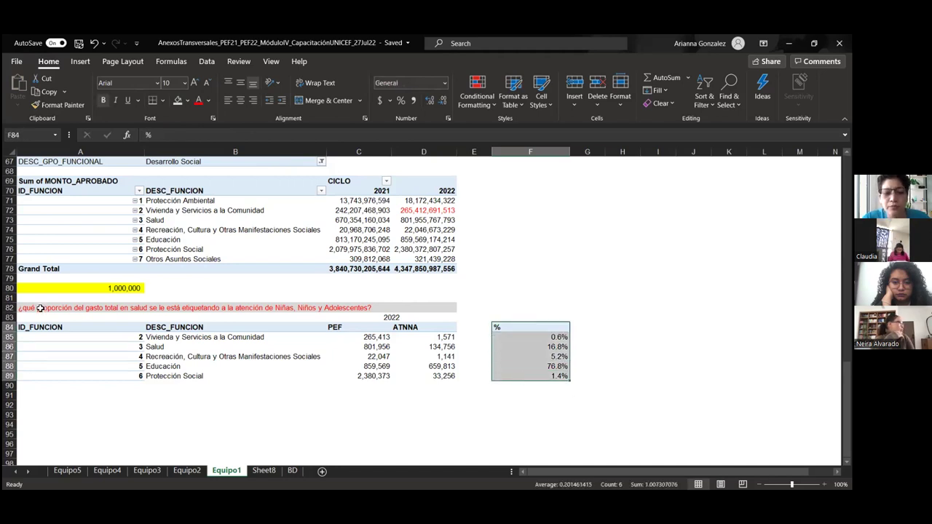
left_click_drag(45, 324, 547, 376)
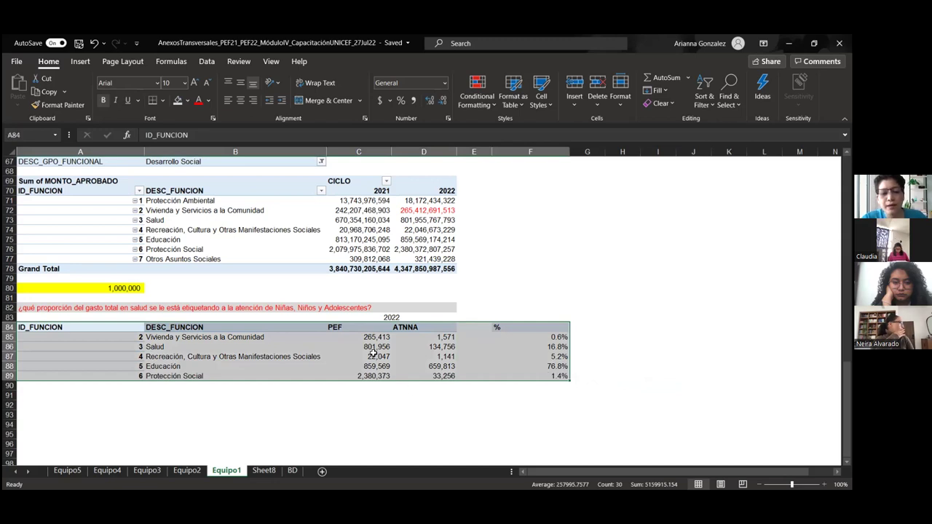
left_click(424, 400)
scroll(424, 400, "up", 1)
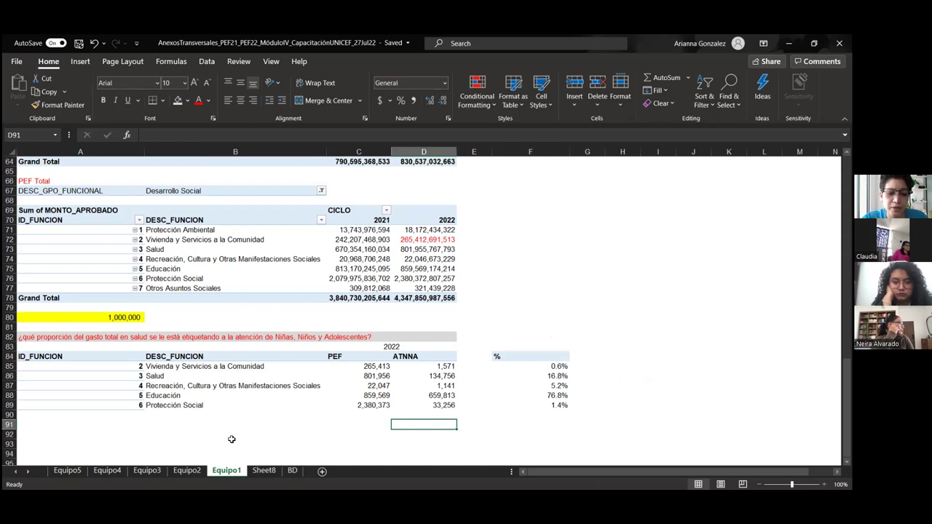
- On sheet Equipo2, paste a copy of the MONTO_APROBADO pivot table filtered to ID_RAMO 12 at A58, below the IMPORTE pivot table
left_click(186, 471)
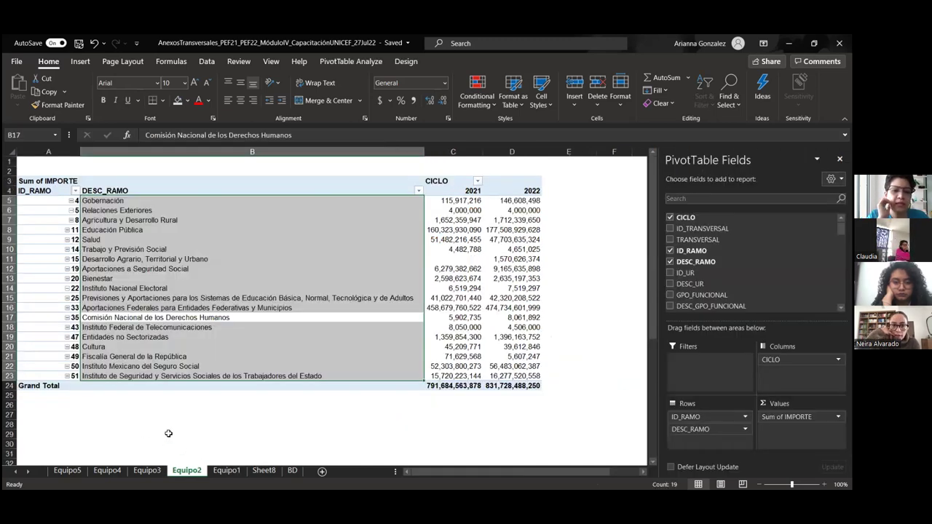
scroll(168, 433, "down", 10)
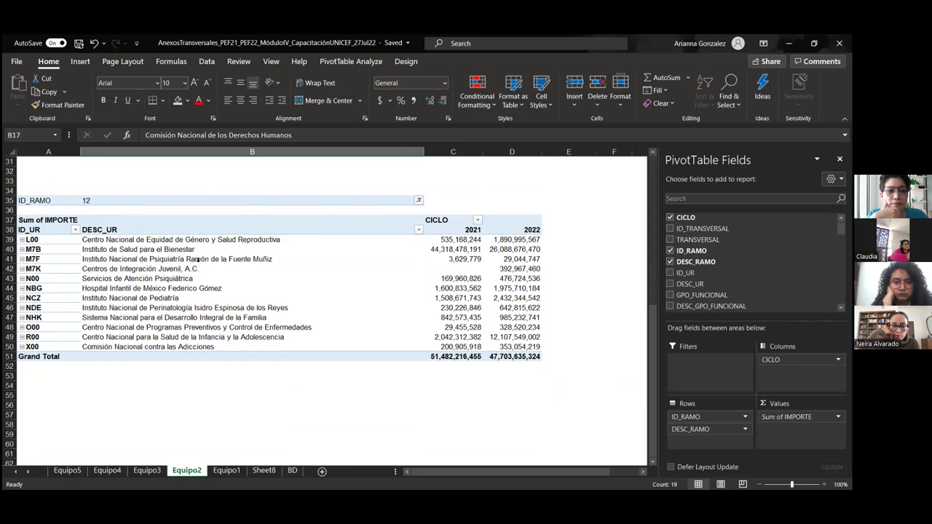
left_click(112, 192)
scroll(142, 299, "down", 1)
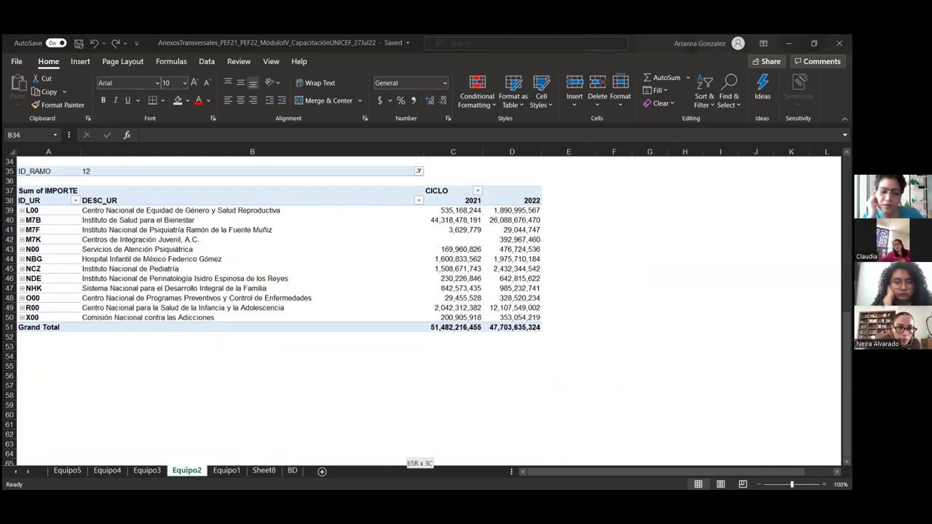
key("ctrl+c")
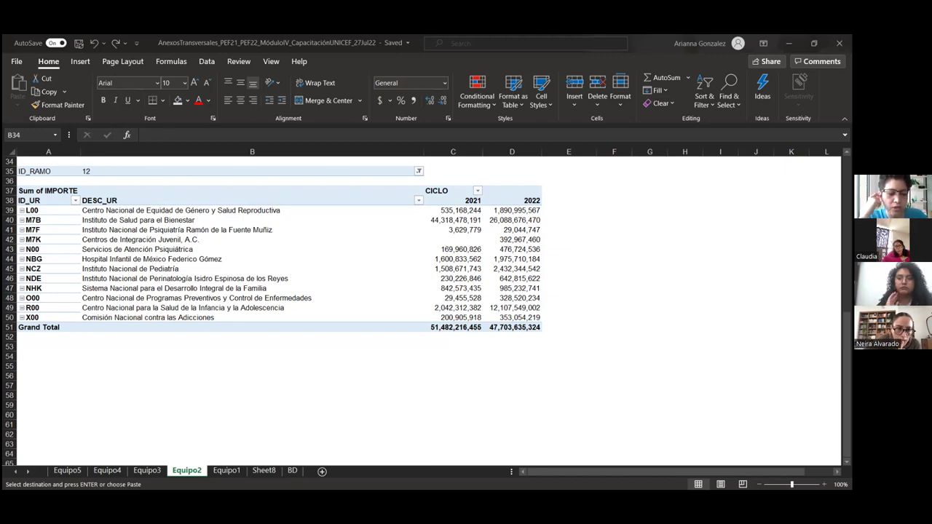
left_click(54, 397)
scroll(52, 397, "down", 1)
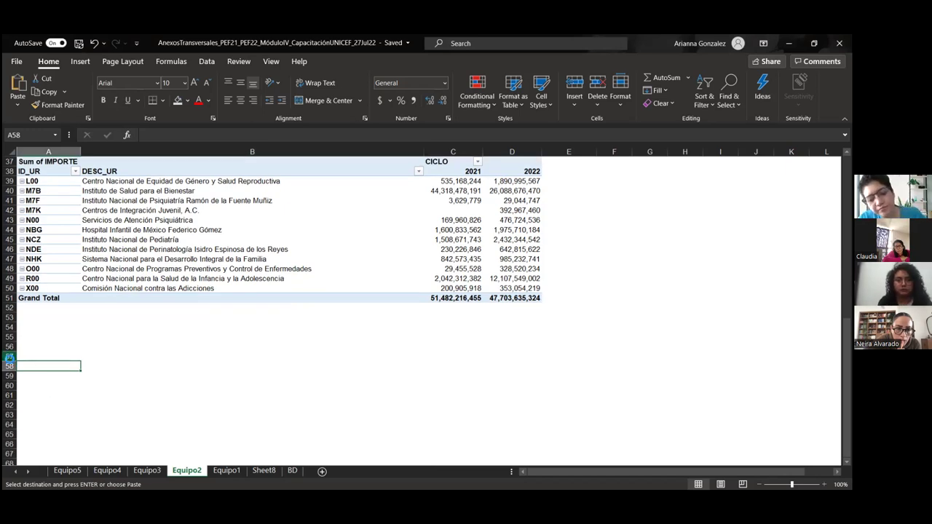
key("ctrl+v")
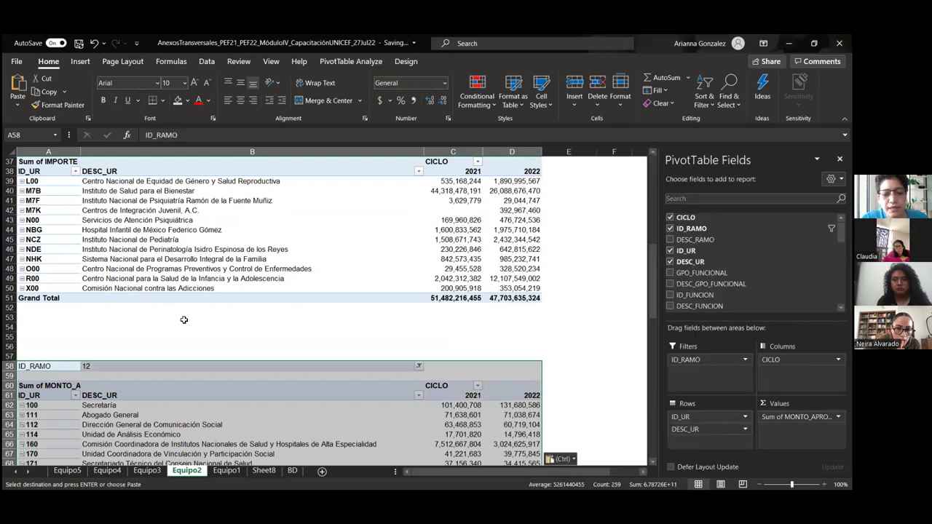
- Label the pasted pivot table PEF TOTAL in A57, just above its ID_RAMO filter
left_click(184, 320)
left_click(67, 355)
type("PEF TOTAL")
key("Return")
- Label the IMPORTE pivot table ANEXO TRANSVERSAL in A34, above its ID_RAMO filter
scroll(67, 342, "up", 5)
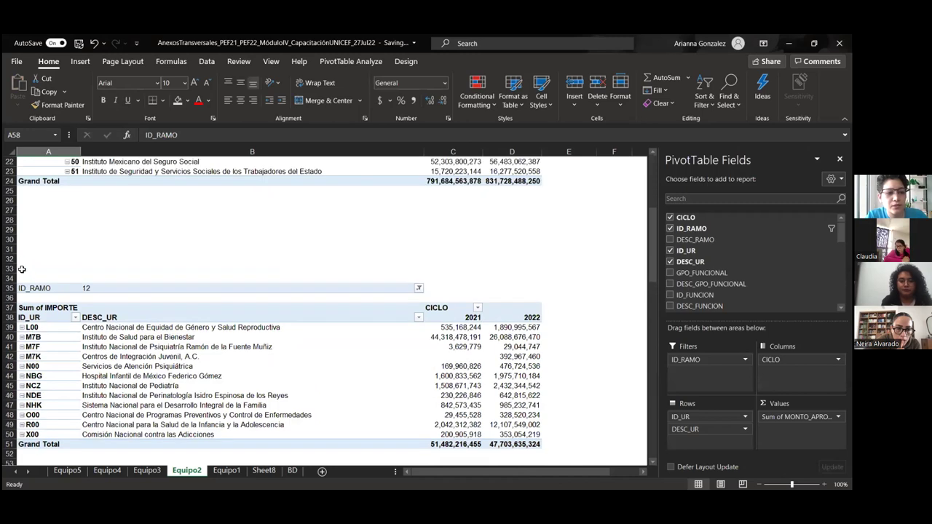
left_click(38, 280)
type("ANE")
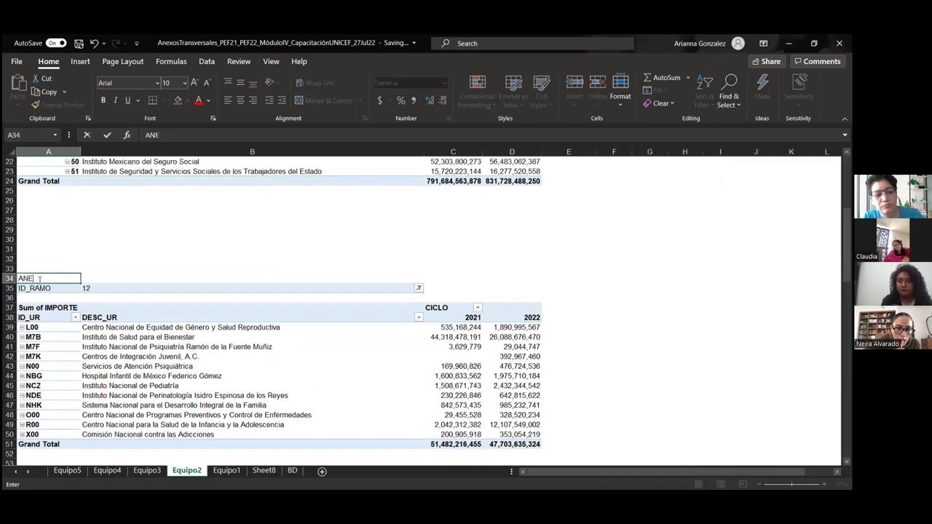
type("XO TRANSVERSAL")
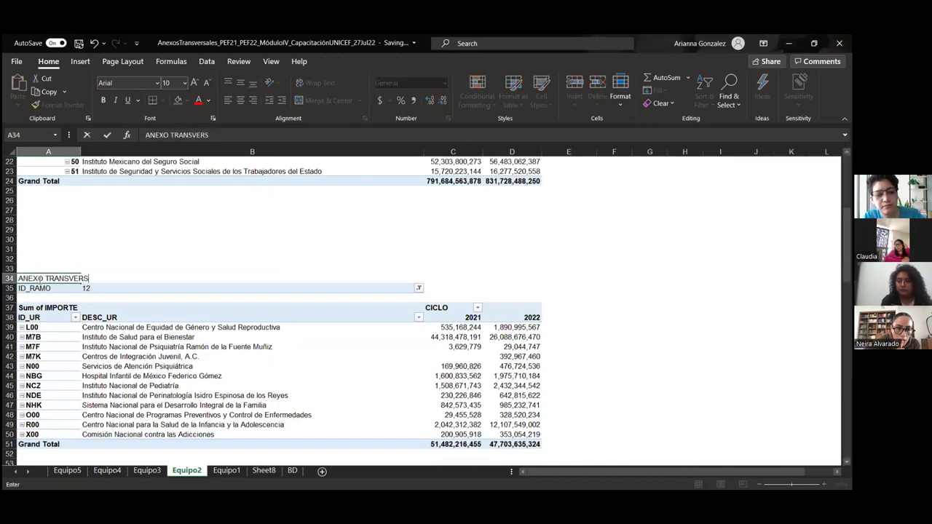
key("Return")
left_click(85, 259)
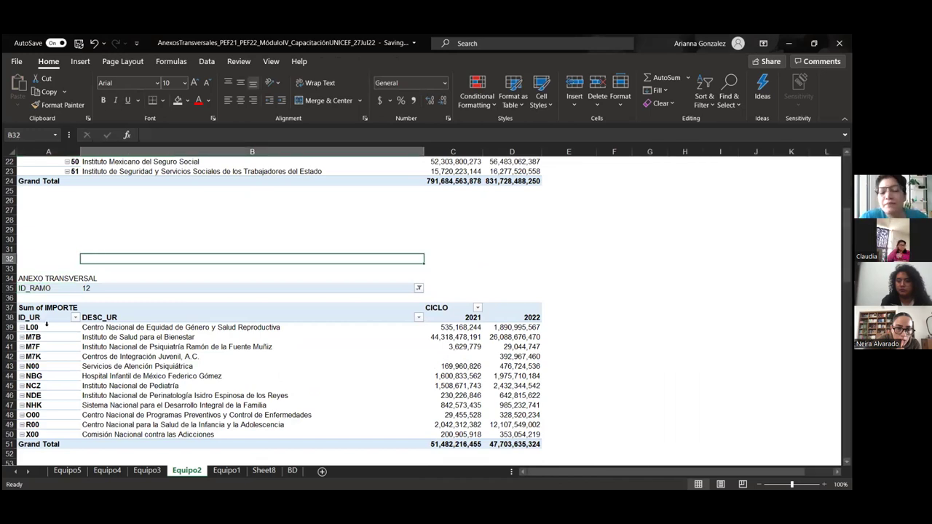
- Compare the ID_UR codes and DESC_UR names in the ANEXO TRANSVERSAL pivot table with those in the PEF TOTAL pivot table
scroll(46, 325, "down", 4)
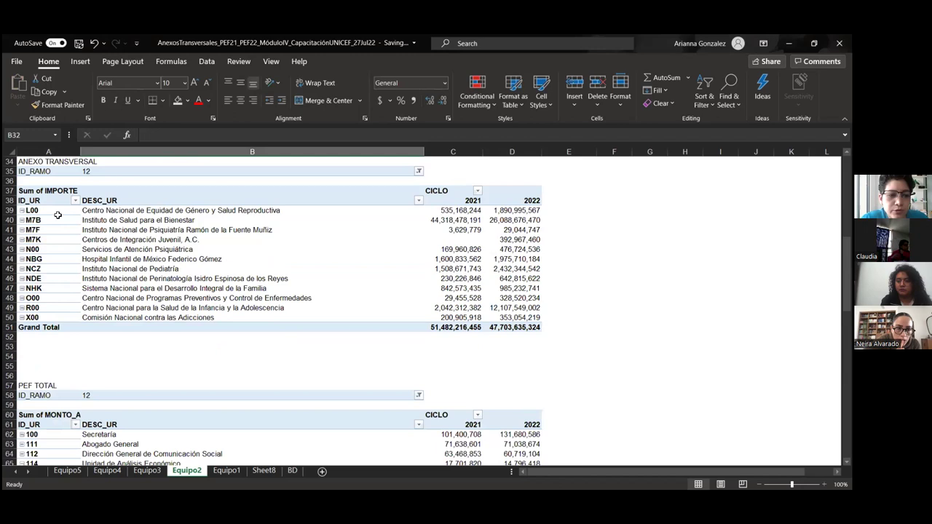
left_click_drag(58, 210, 62, 318)
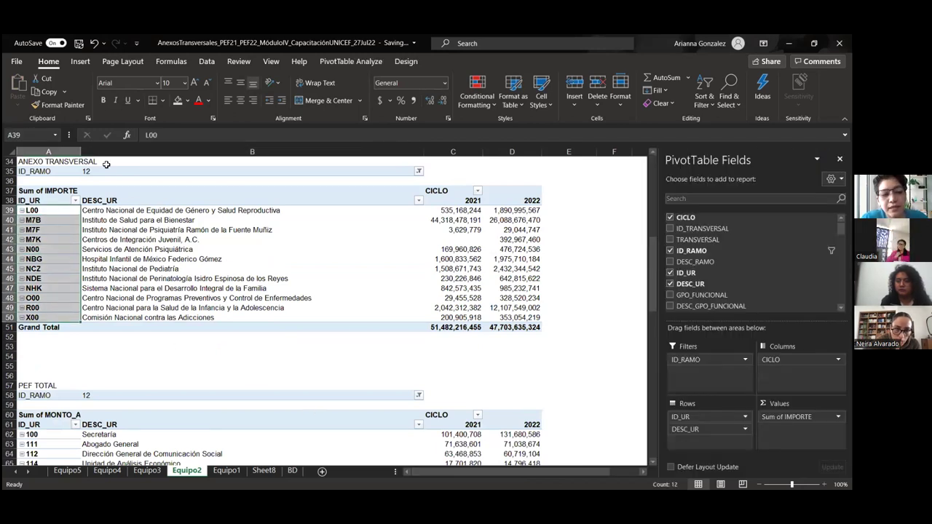
left_click_drag(139, 212, 153, 317)
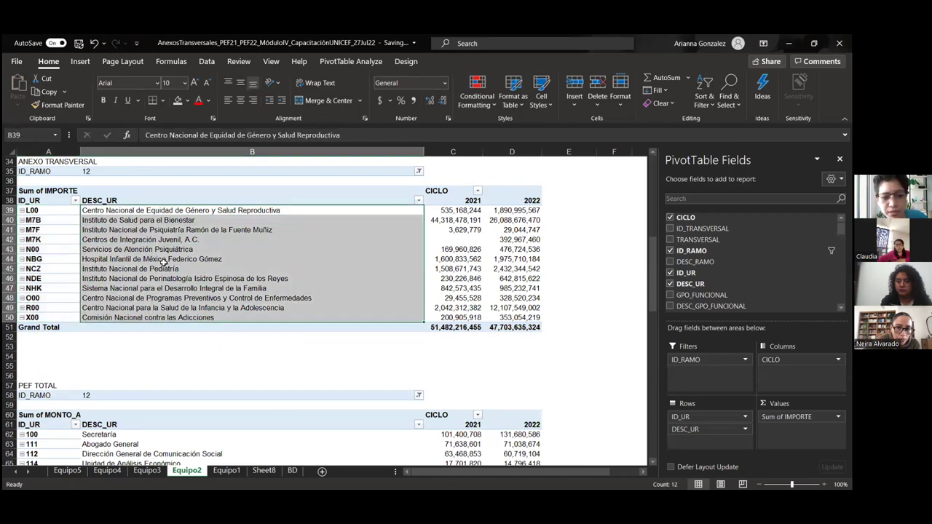
scroll(165, 262, "down", 5)
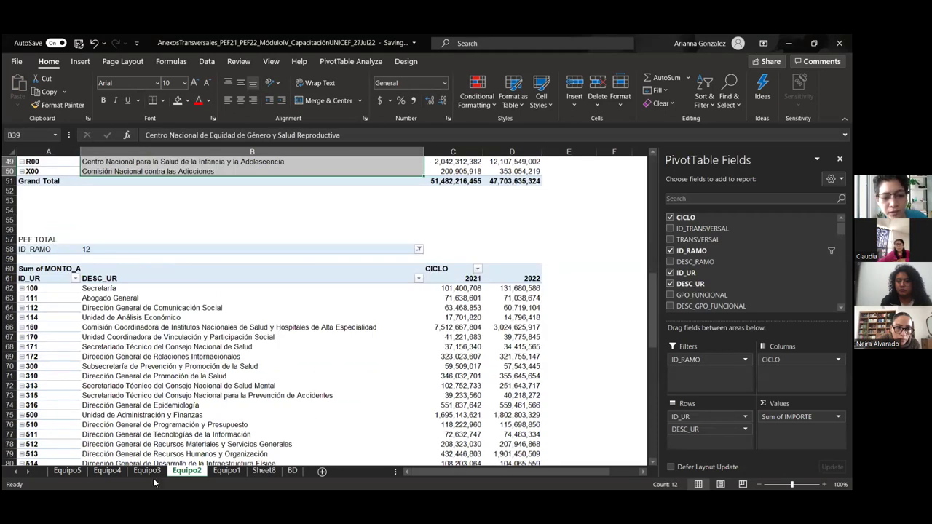
scroll(299, 214, "up", 2)
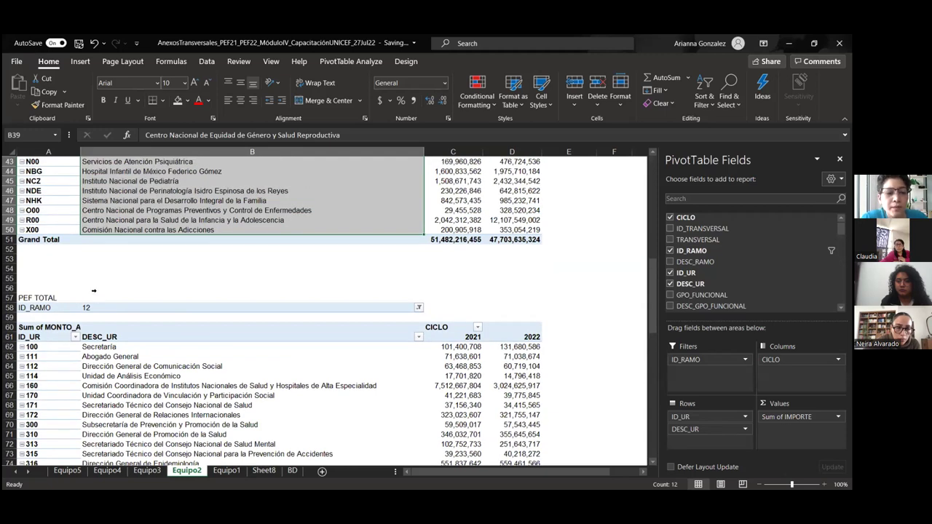
scroll(93, 291, "up", 4)
left_click_drag(32, 239, 142, 354)
scroll(141, 352, "down", 2)
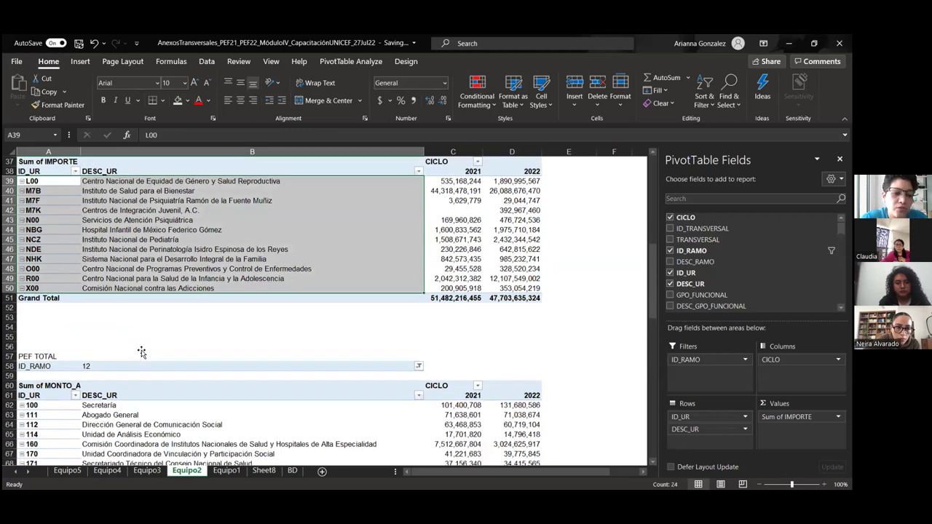
scroll(141, 352, "down", 4)
scroll(201, 309, "up", 4)
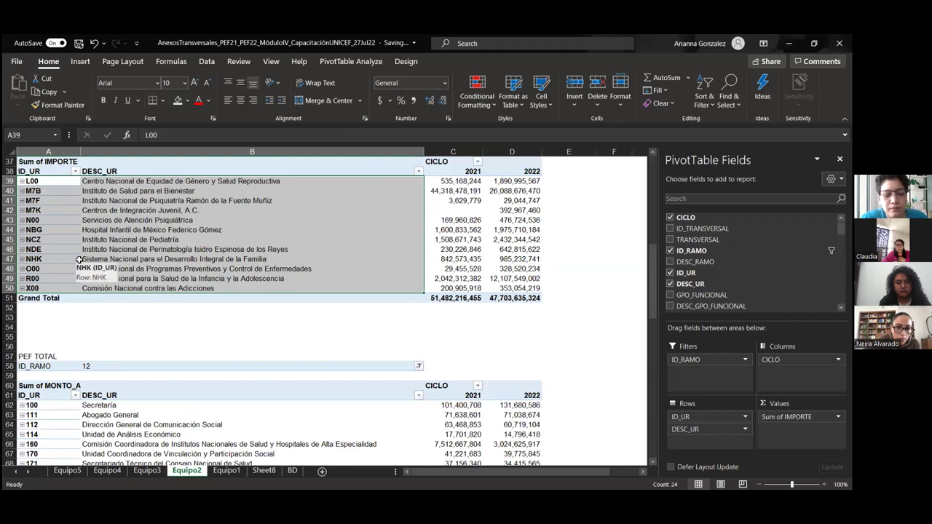
scroll(80, 277, "down", 4)
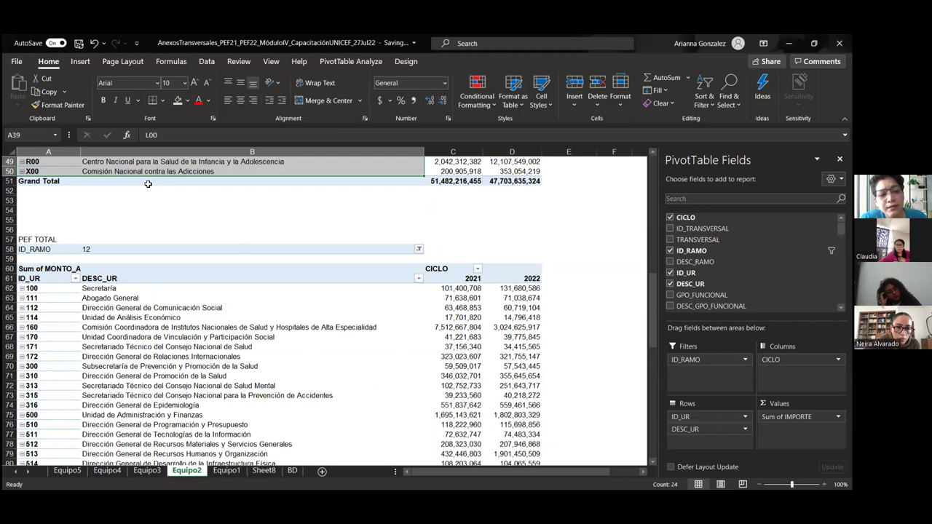
scroll(149, 193, "up", 3)
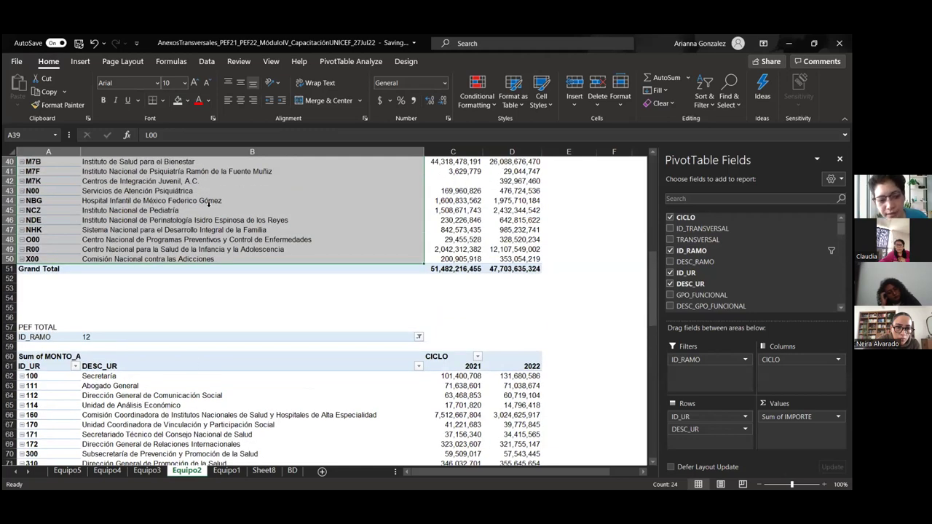
scroll(142, 221, "up", 2)
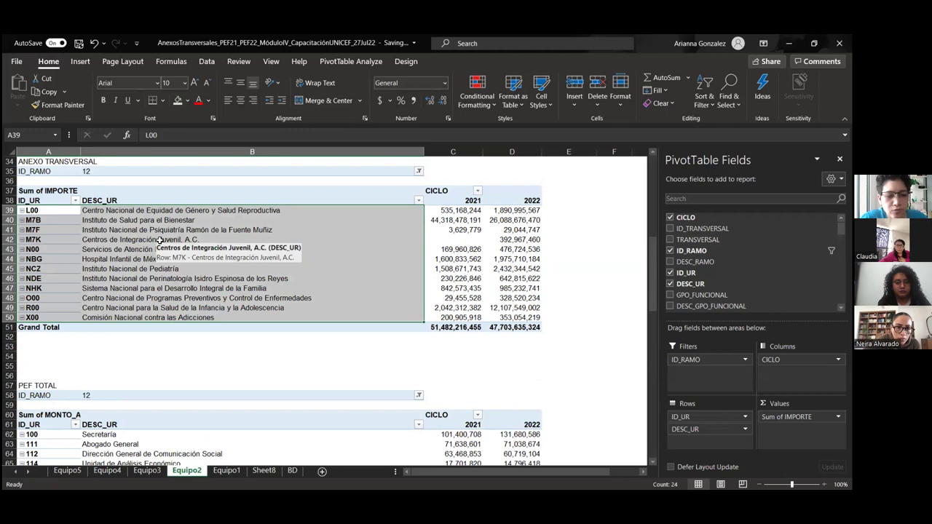
scroll(159, 240, "down", 5)
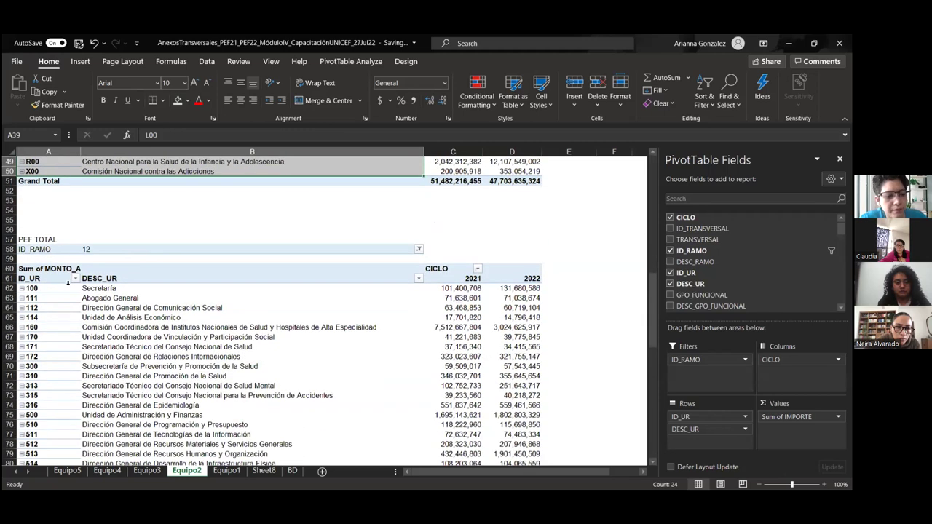
left_click_drag(67, 288, 207, 386)
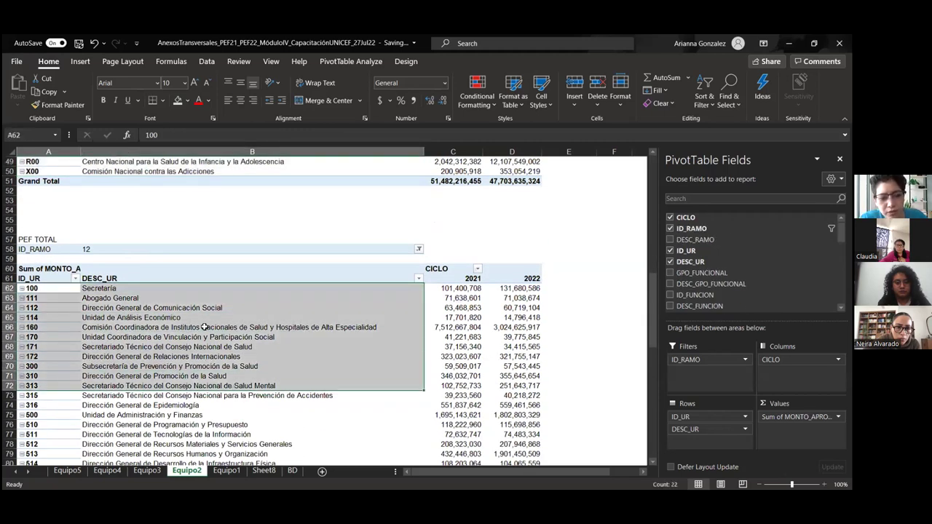
scroll(204, 327, "up", 4)
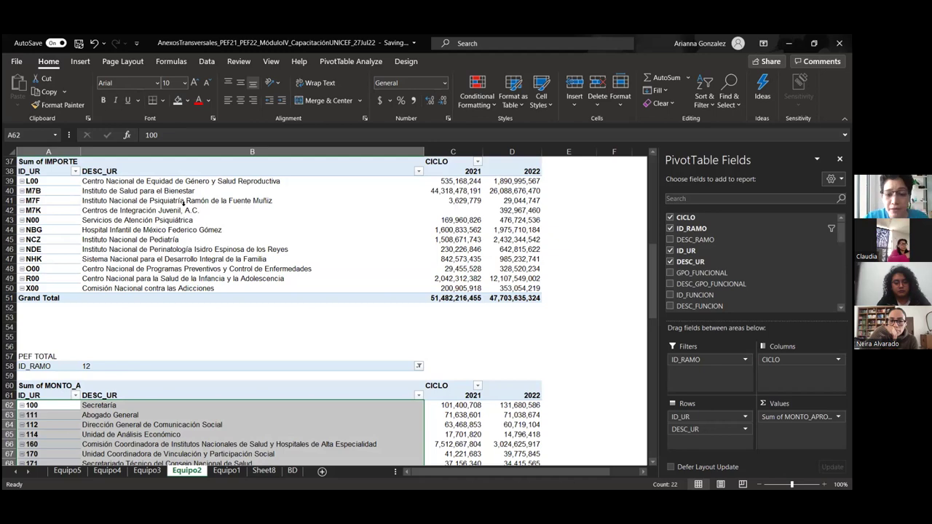
- Copy the unit codes and descriptions in A39:B50 of the ANEXO TRANSVERSAL table and paste them at A133, below the PEF TOTAL table
left_click(62, 310)
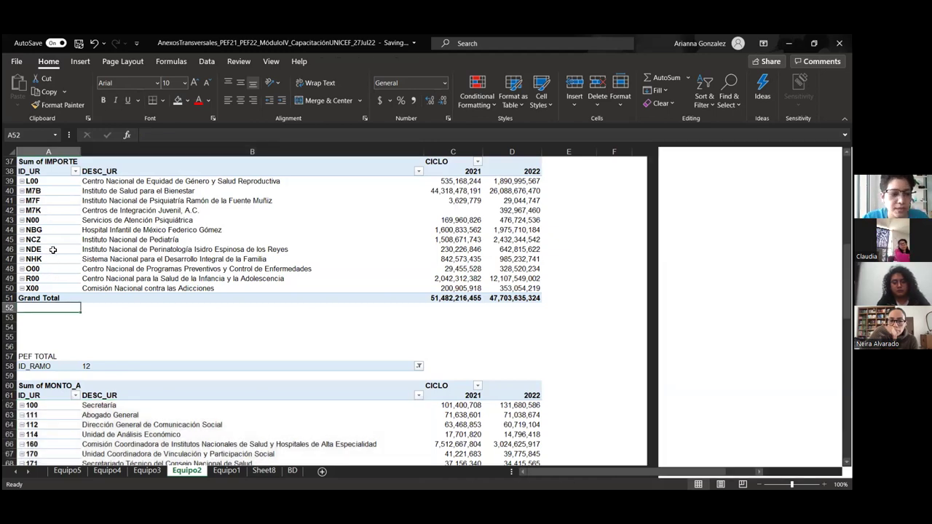
left_click(44, 181)
left_click_drag(67, 211, 180, 293)
key("ctrl+c")
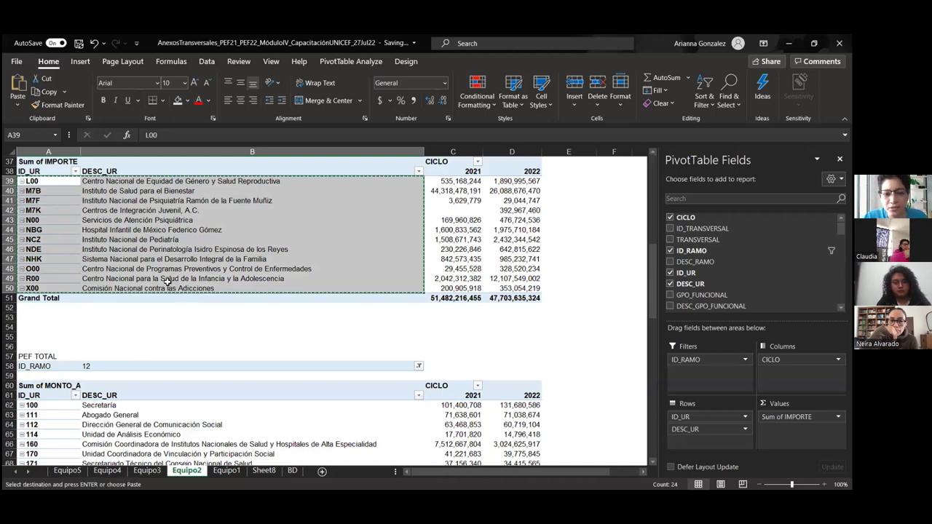
scroll(167, 282, "down", 9)
scroll(166, 282, "down", 20)
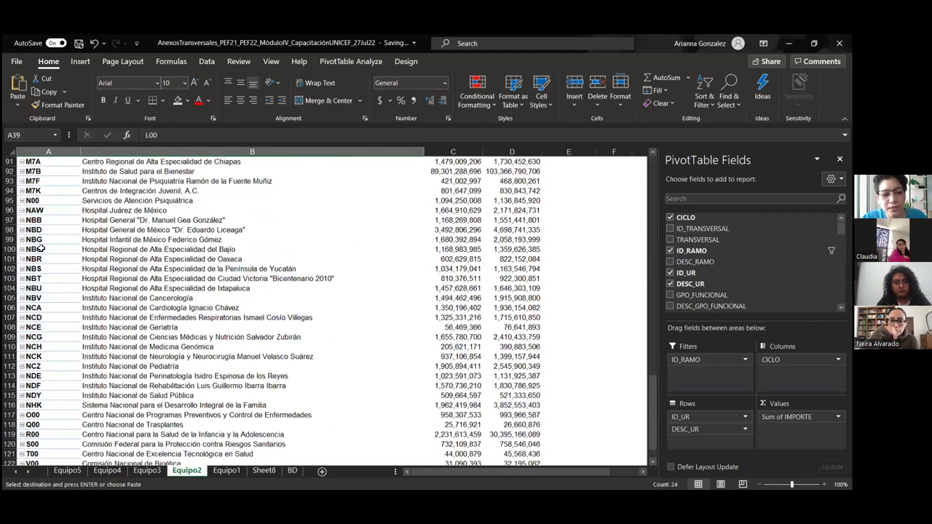
left_click(42, 248)
key("ctrl+v")
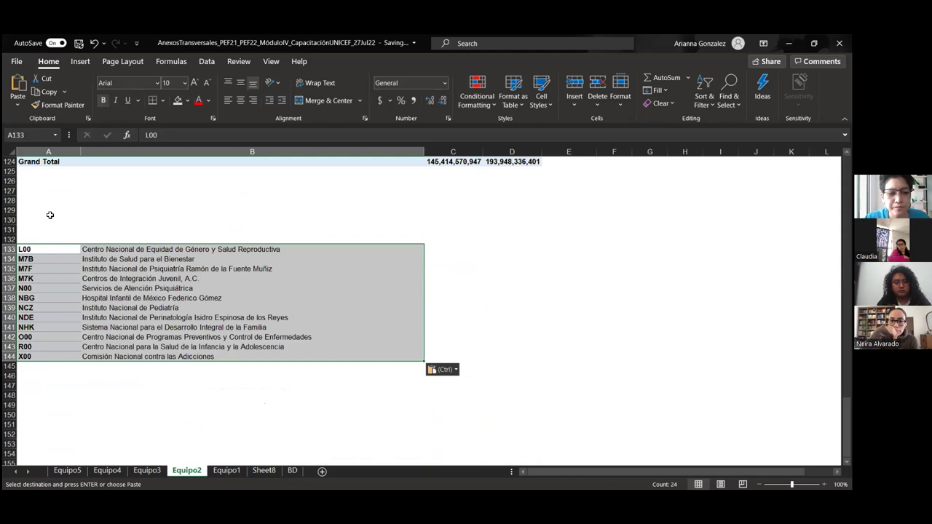
- Enter 2022 in C131 above the pasted unit list and merge and center it across C131:D131
left_click(97, 211)
left_click(239, 248)
key("Up")
key("Right")
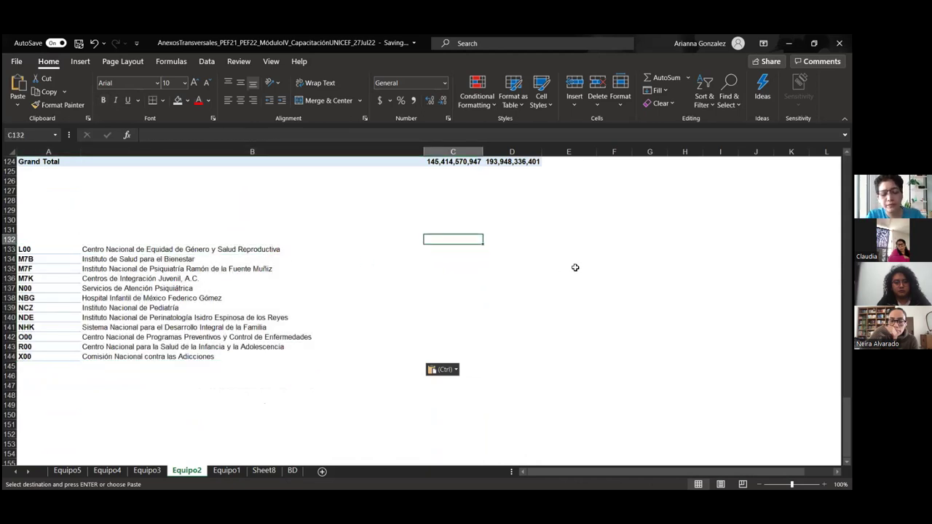
key("Up")
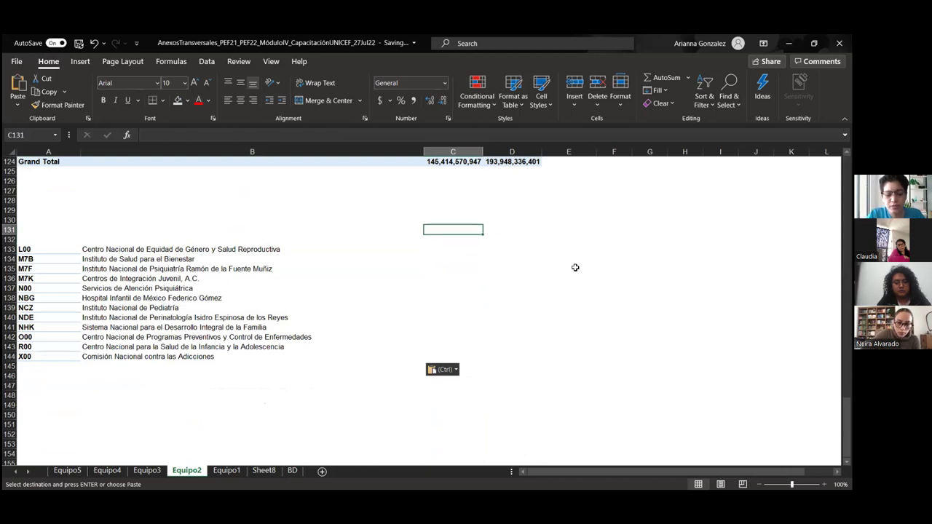
key("F2")
type("2022")
key("Return")
key("Up")
key("shift+Right")
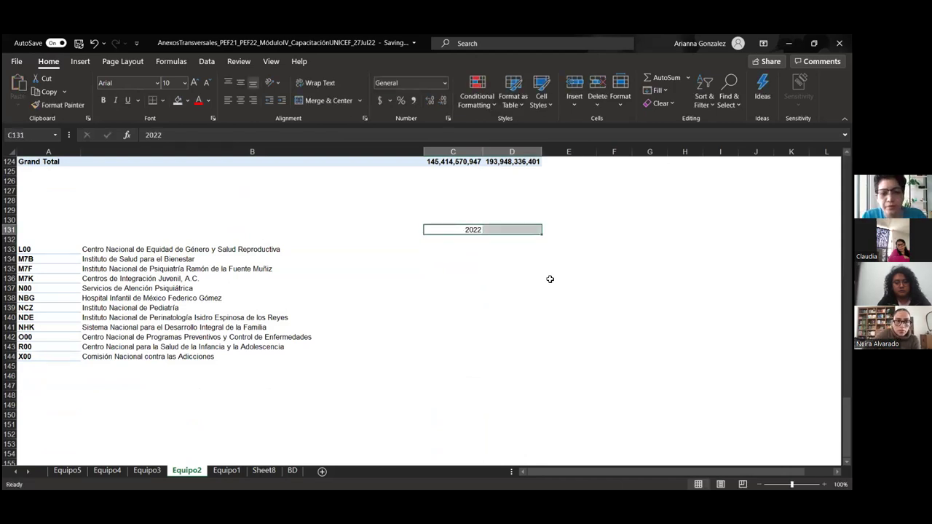
left_click(320, 101)
left_click(412, 241)
- Add the column headings PEF in C132 and ATNNA in D132, under the 2022 heading
key("Down")
key("Right")
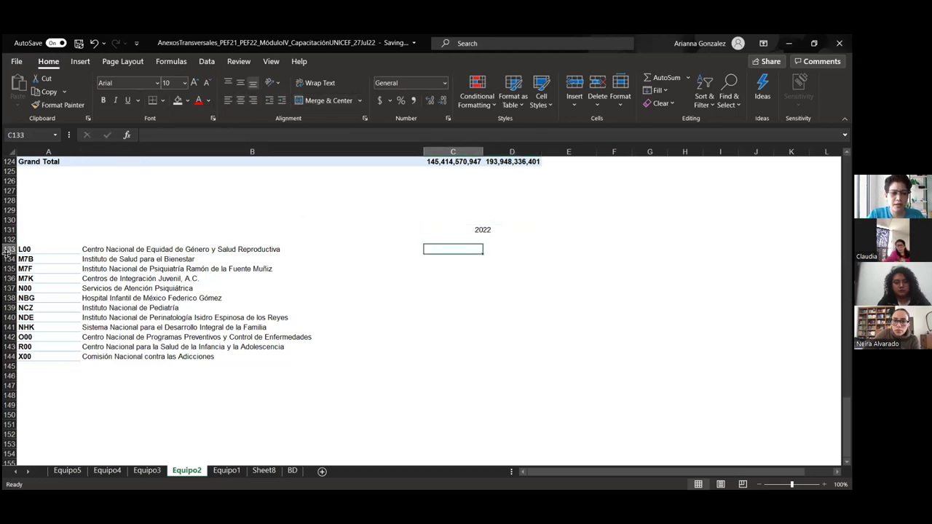
key("Up")
type("PEF")
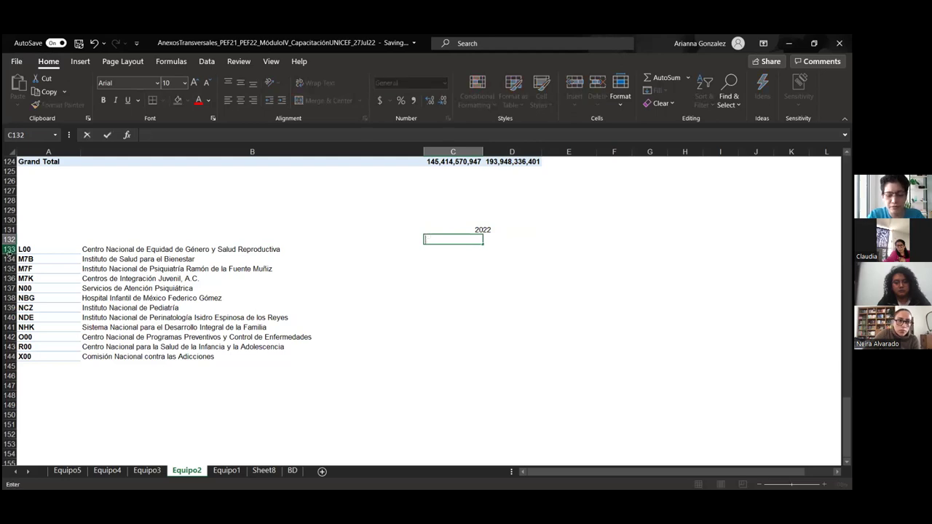
key("Tab")
type("AT")
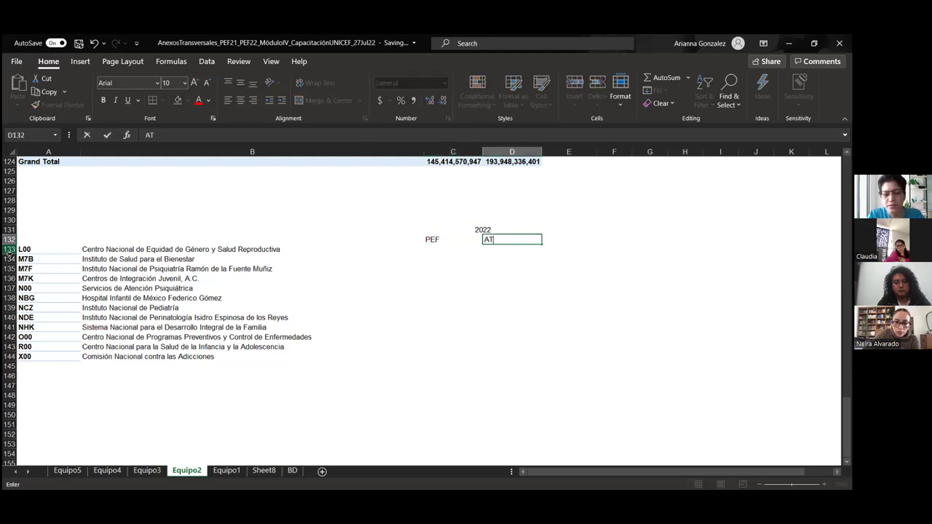
type("NNNA")
key("Return")
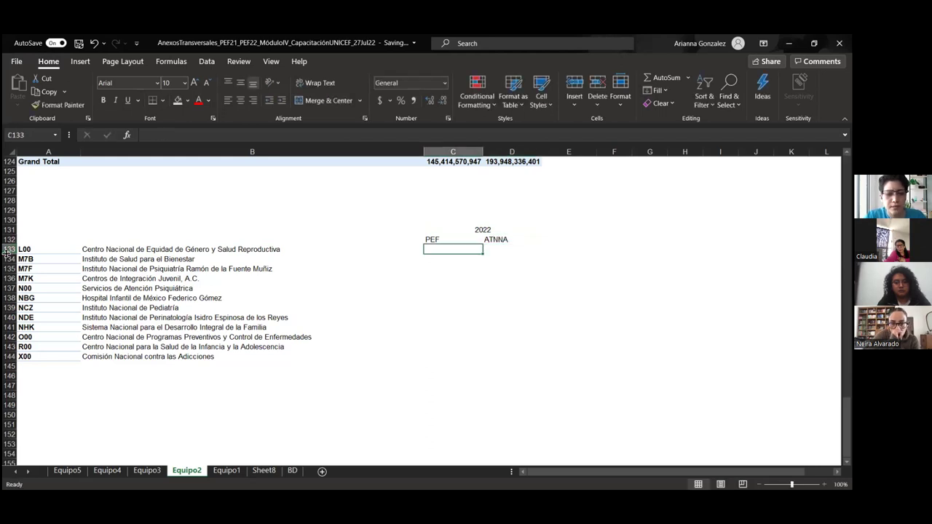
- In C133, look up unit L00's 2022 amount in the PEF TOTAL table with +VLOOKUP(A133,A62:D123,4,0)
scroll(219, 300, "up", 17)
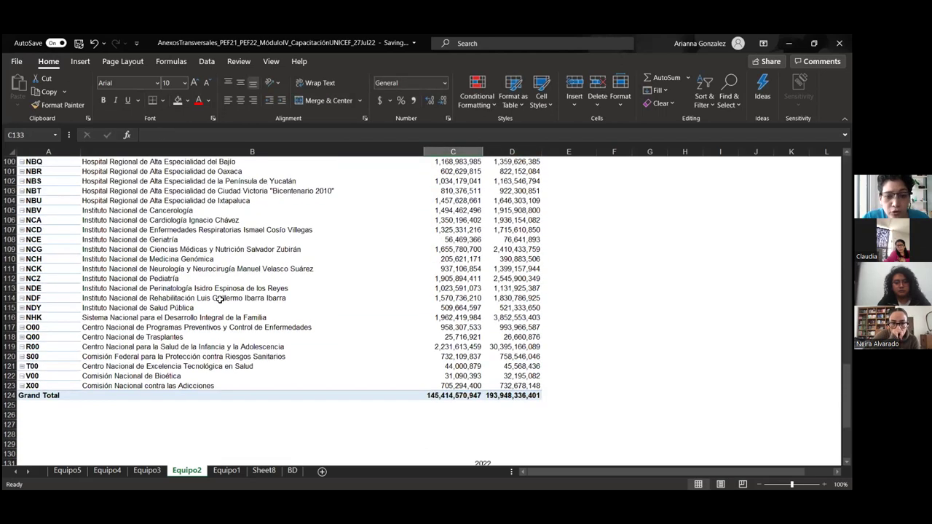
scroll(220, 294, "up", 20)
scroll(220, 294, "down", 20)
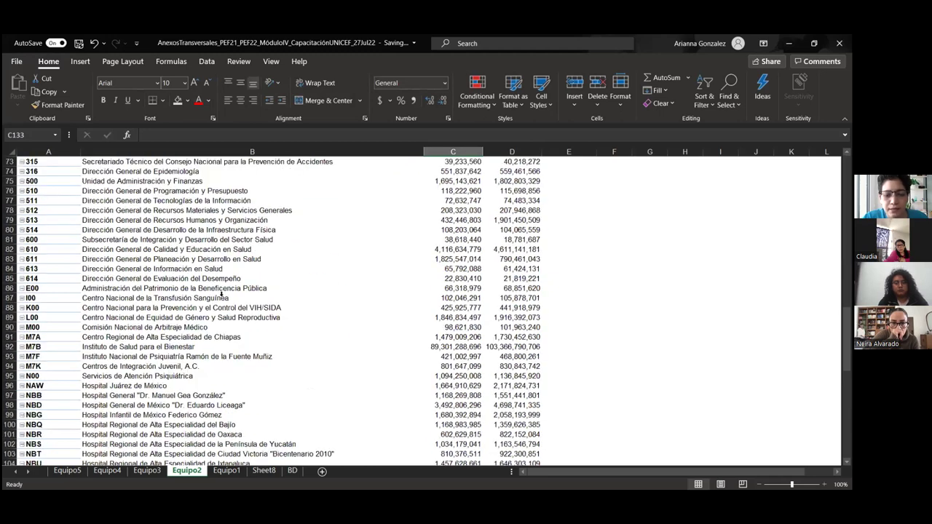
type("+")
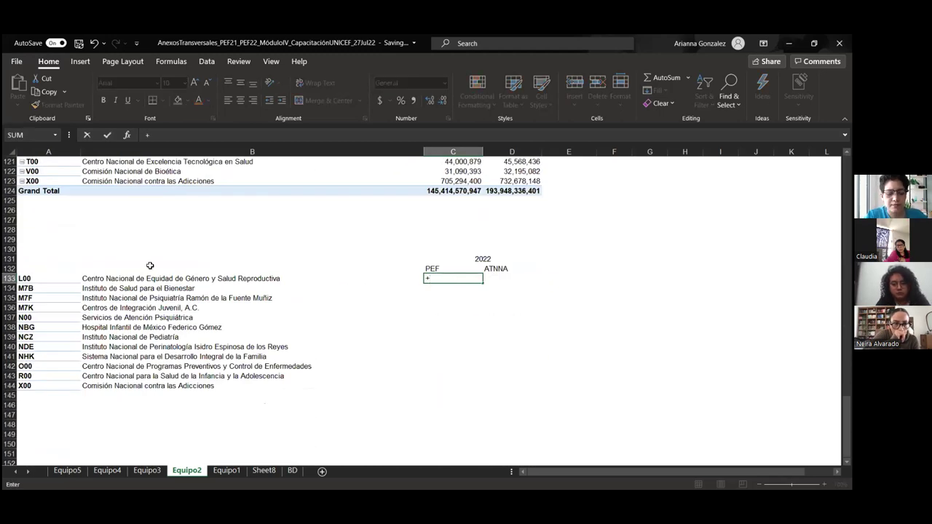
type("VLOOKUP(")
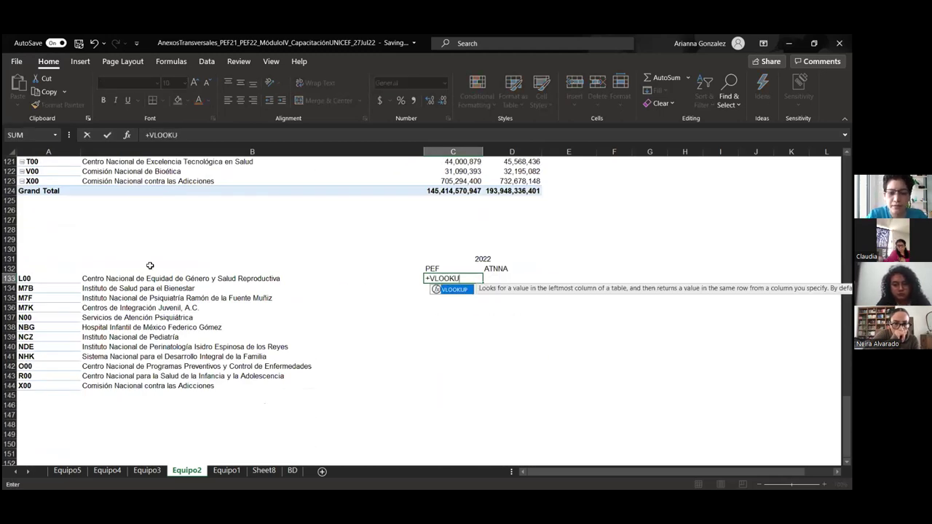
key("Left")
key("Left")
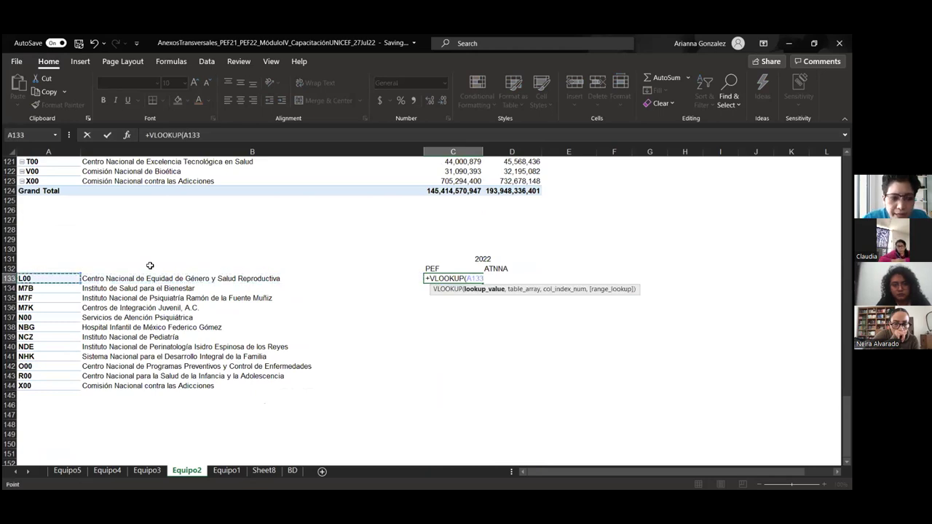
type(",")
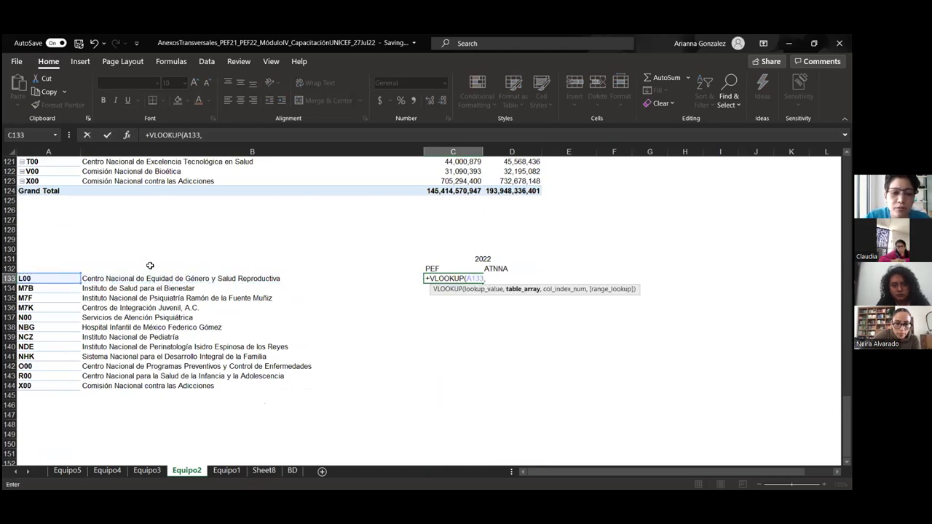
scroll(150, 266, "up", 3)
scroll(113, 250, "up", 20)
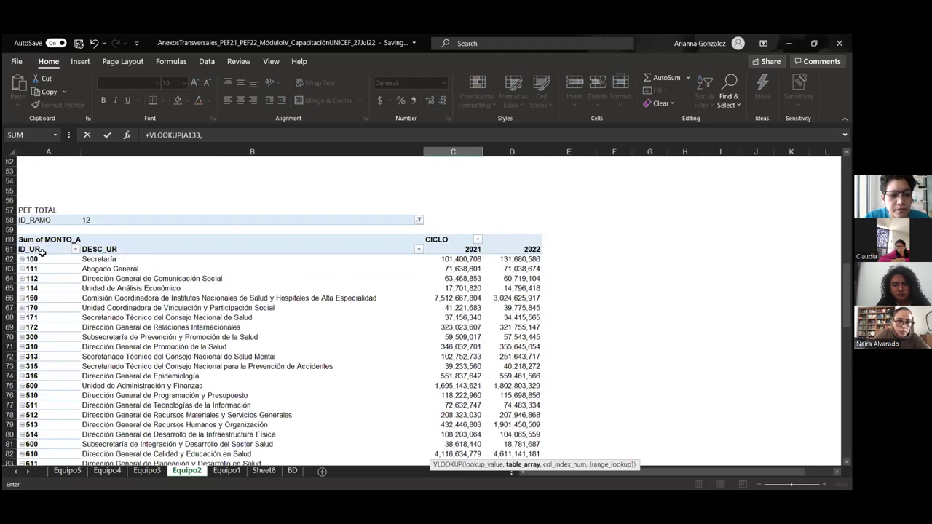
left_click(43, 260)
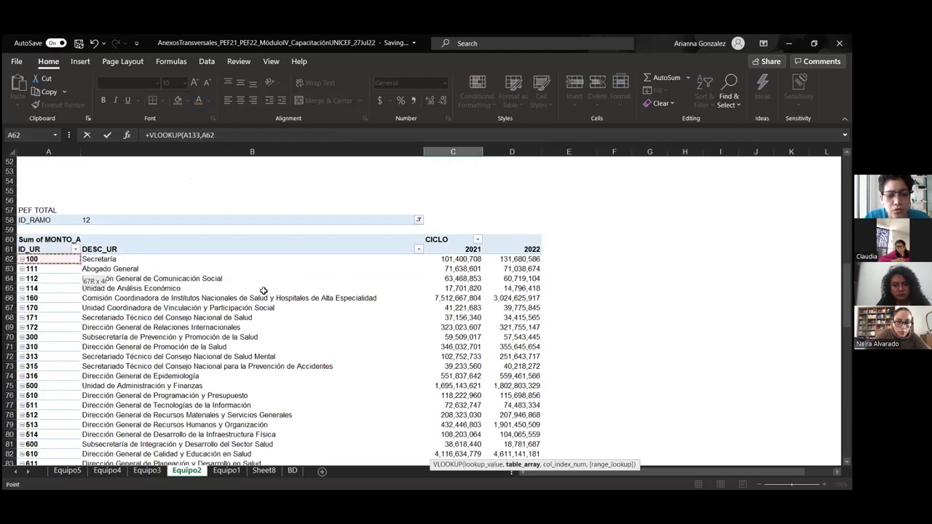
left_click_drag(423, 328, 542, 448)
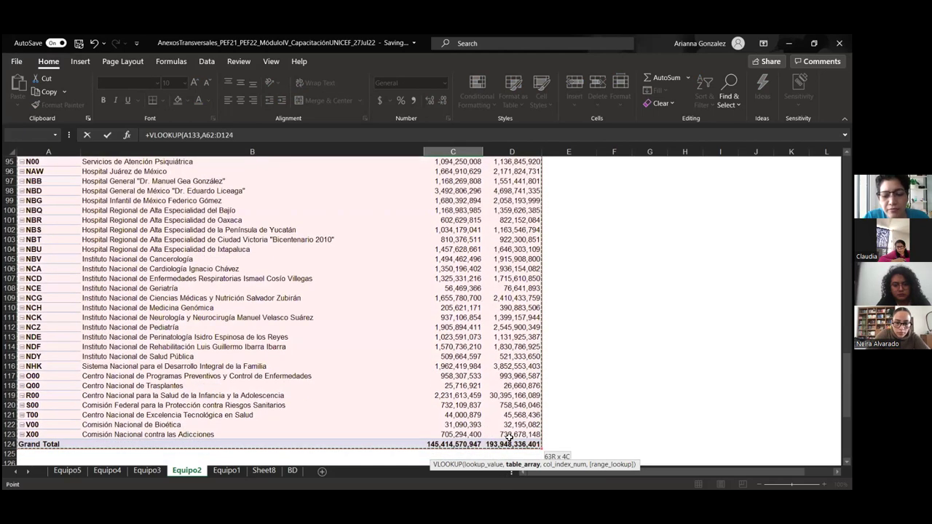
left_click_drag(510, 437, 509, 433)
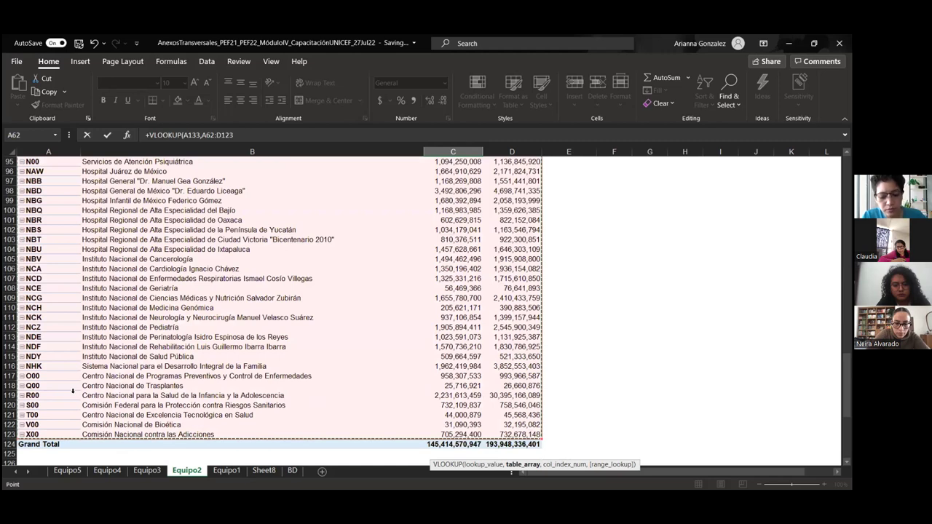
type(",4,0")
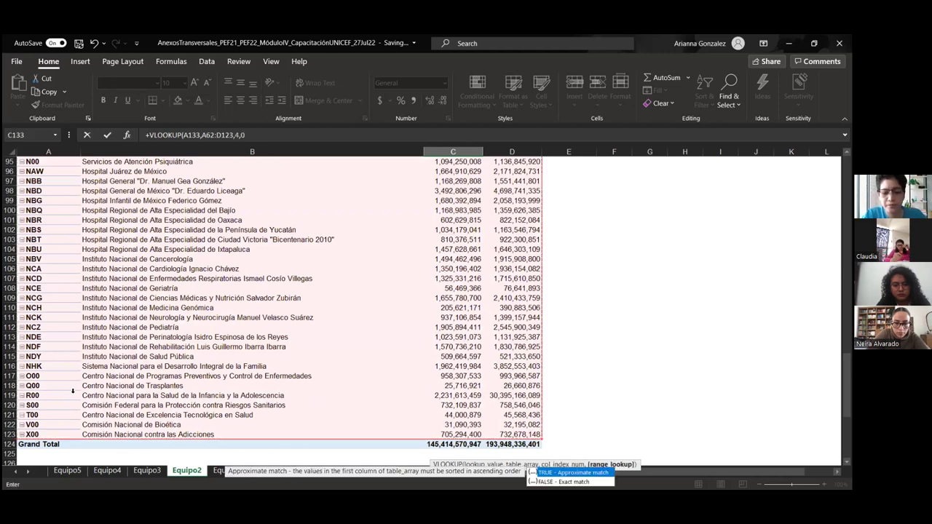
key("Return")
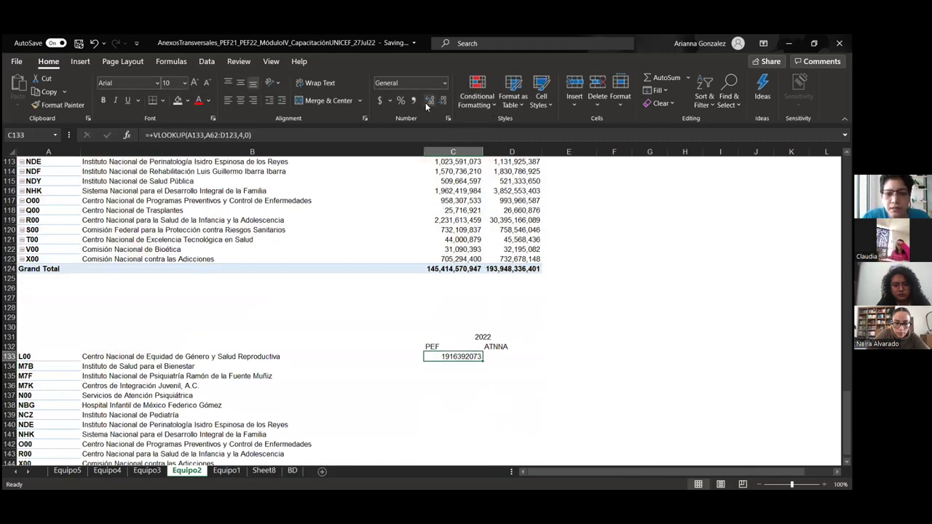
- Format the looked-up amount in C133 with thousands separators and no decimals
left_click(413, 100)
left_click(442, 101)
left_click(442, 100)
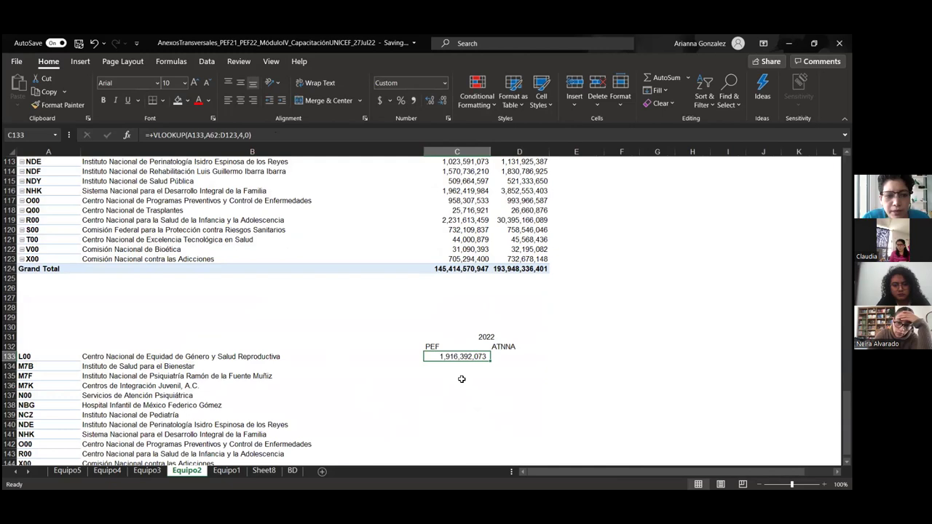
- Check the L00 lookup result against that unit's 2022 amount in the PEF TOTAL pivot table
scroll(461, 380, "up", 10)
scroll(462, 379, "down", 9)
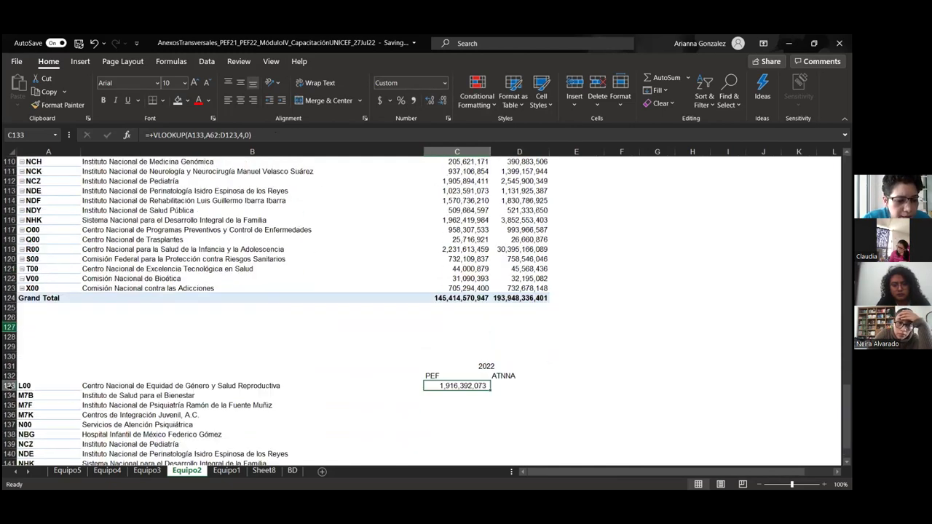
scroll(8, 386, "down", 4)
scroll(82, 275, "up", 9)
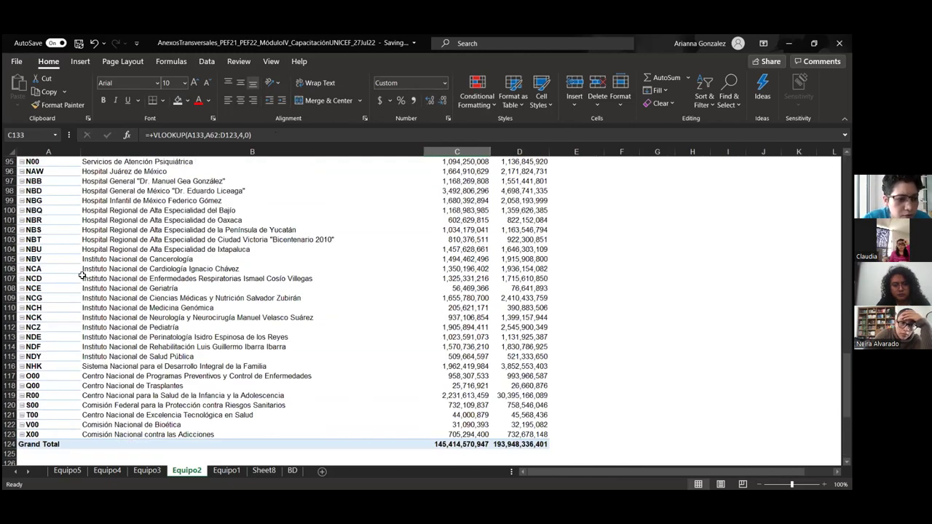
scroll(82, 275, "down", 4)
scroll(38, 216, "up", 3)
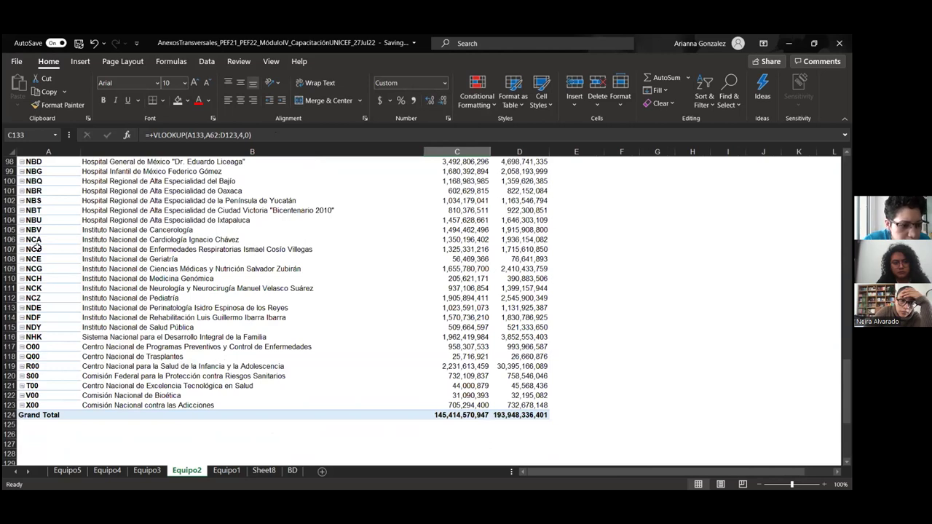
scroll(36, 247, "up", 4)
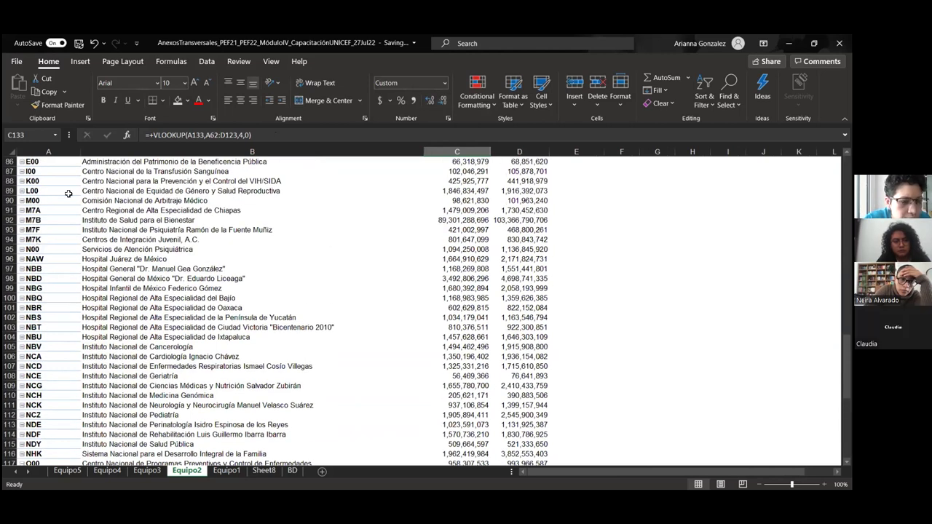
left_click(146, 192)
key("Right")
key("Right")
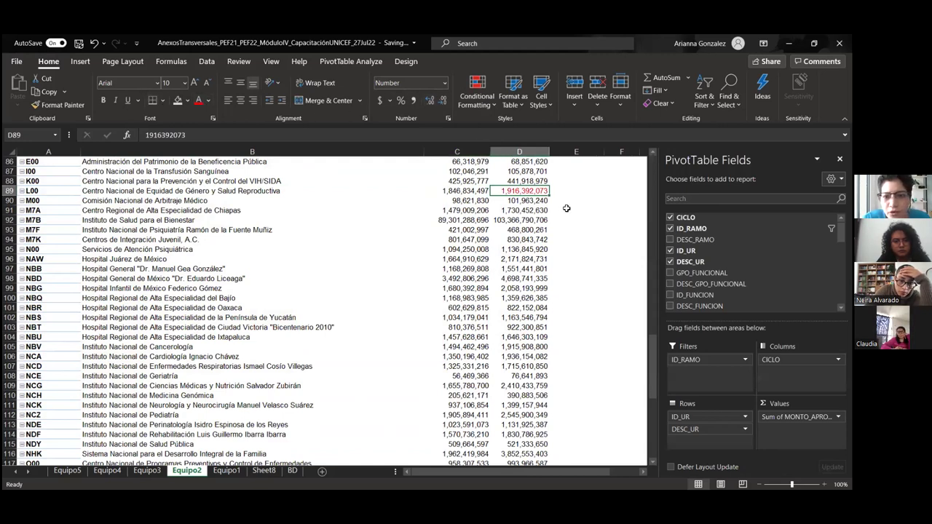
scroll(564, 211, "down", 12)
- Lock the references in the C133 formula so it reads VLOOKUP($A133,$A$62:$D$123,4,0)
left_click(478, 269)
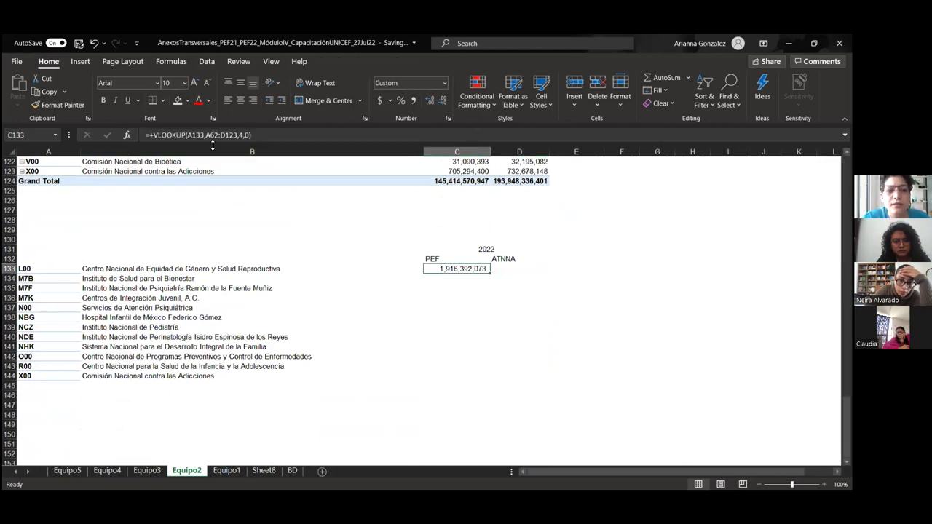
double_click(214, 136)
key("F4")
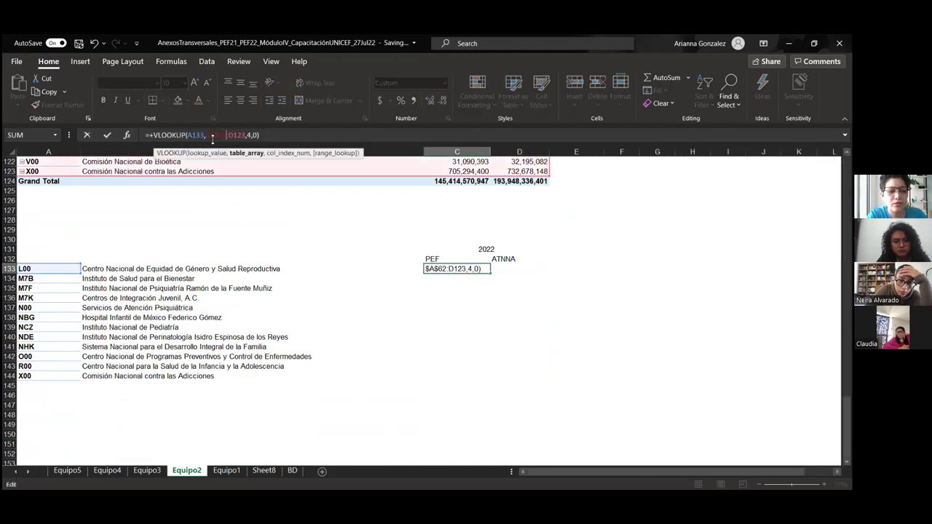
left_click(234, 135)
key("F4")
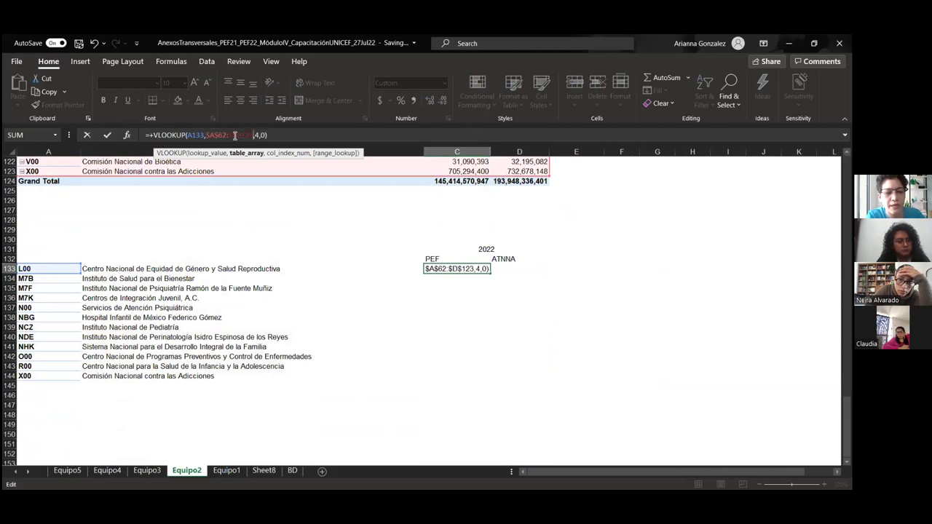
double_click(192, 134)
key("F4")
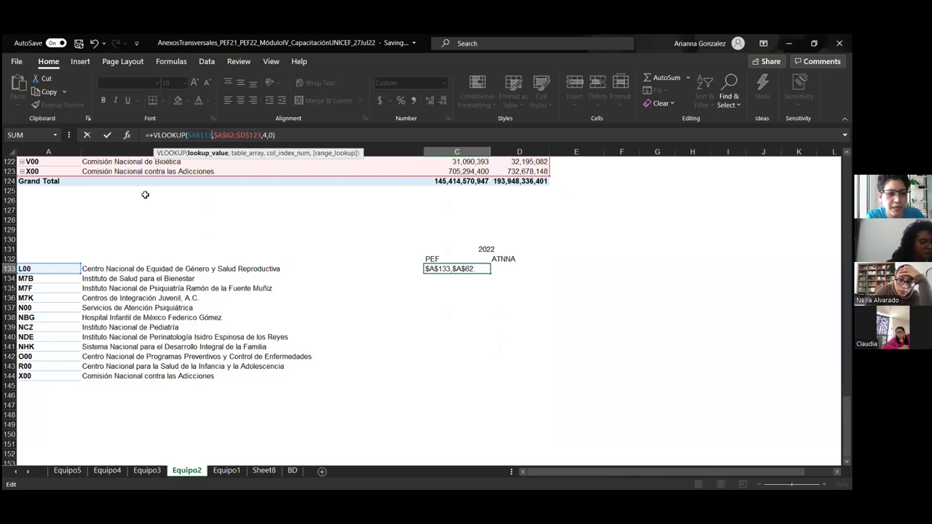
key("F4")
key("F4")
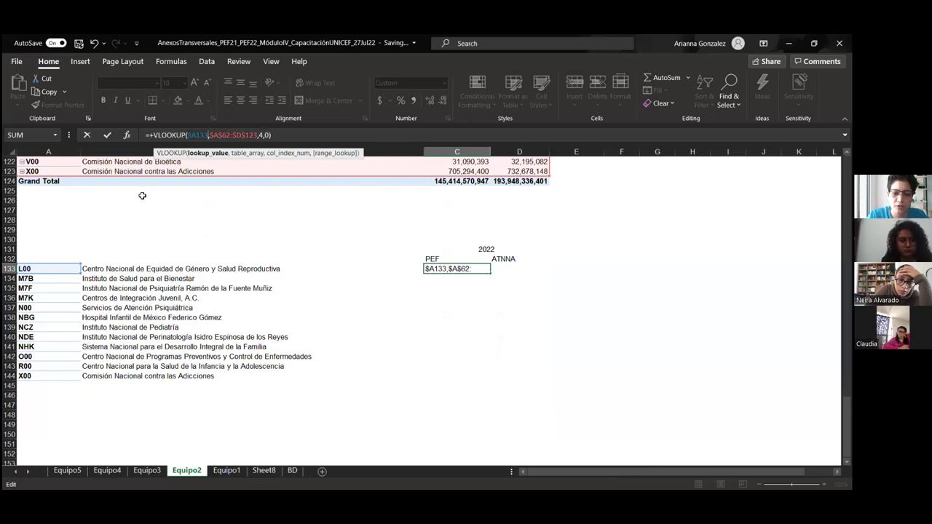
key("ctrl+Return")
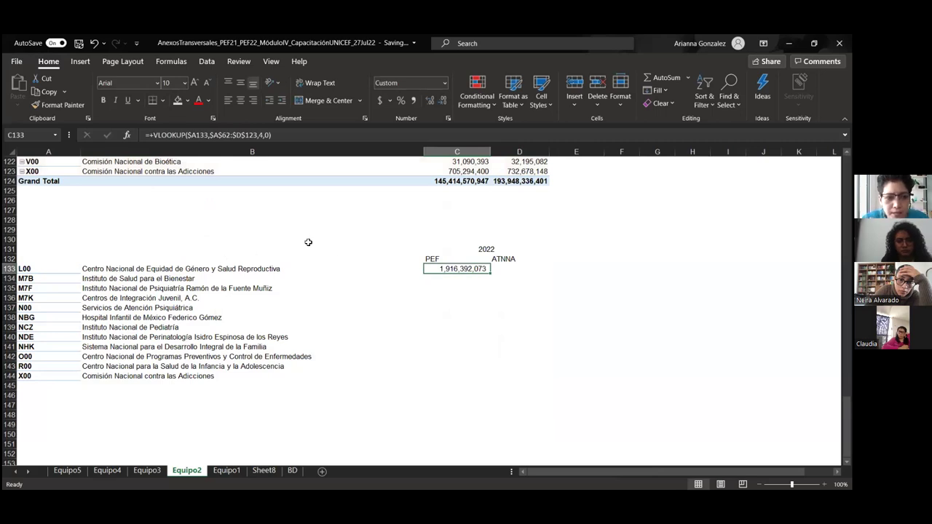
- Copy the PEF lookup formula from C133 down to C144 for all listed units and select C133:C144
left_click_drag(492, 271, 490, 370)
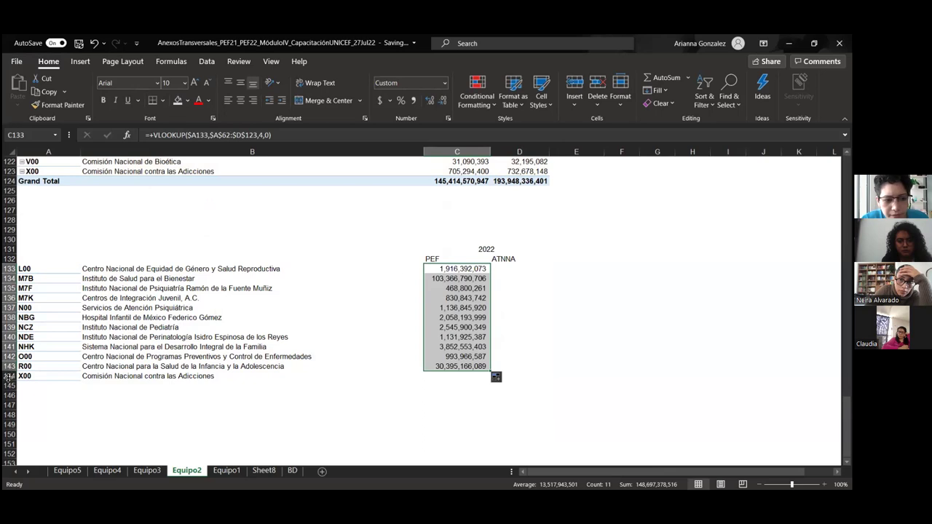
left_click(428, 366)
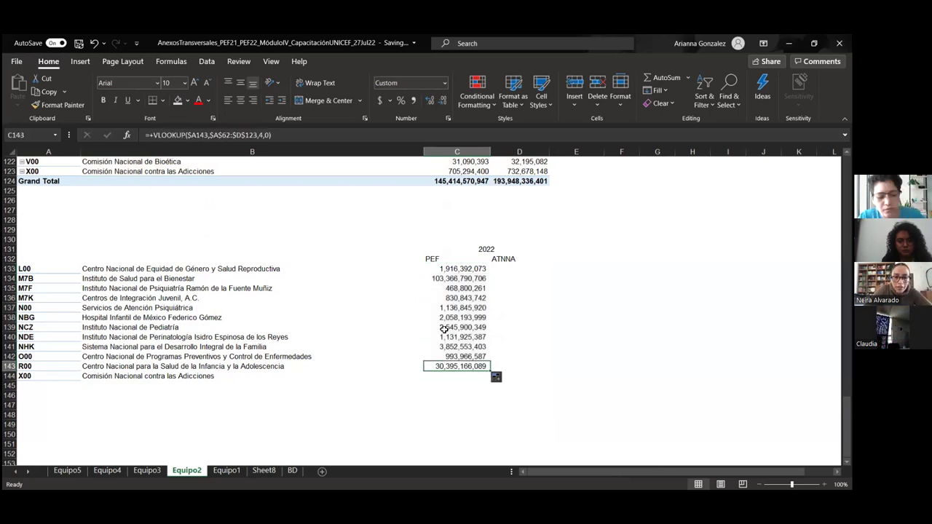
key("ctrl+c")
key("Down")
key("Return")
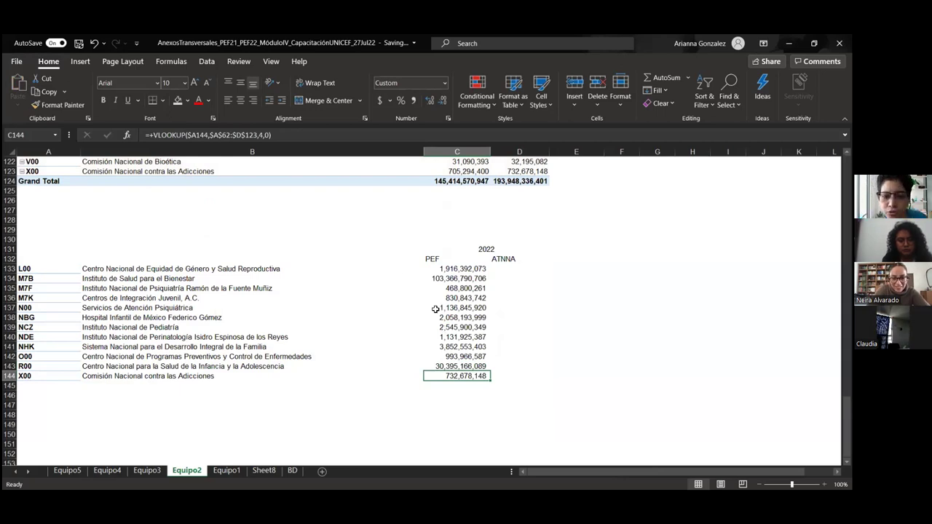
left_click_drag(446, 268, 455, 374)
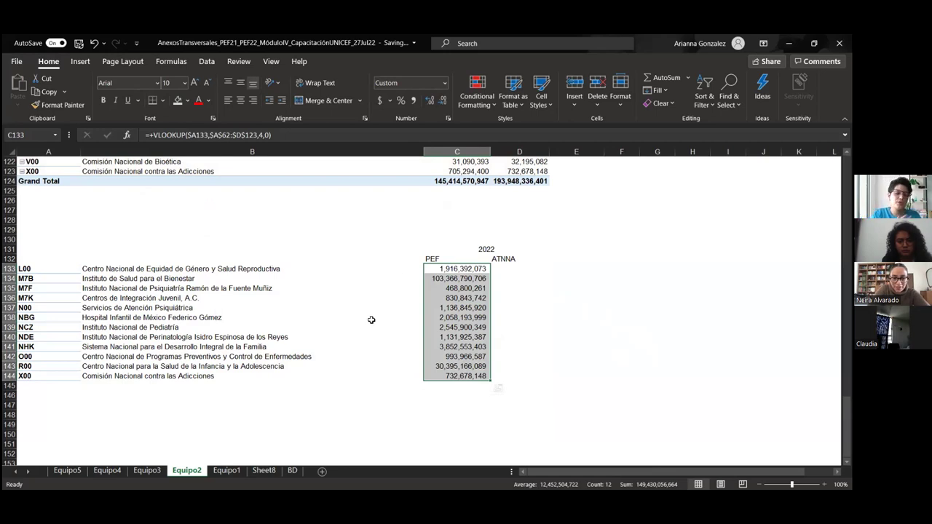
key("Right")
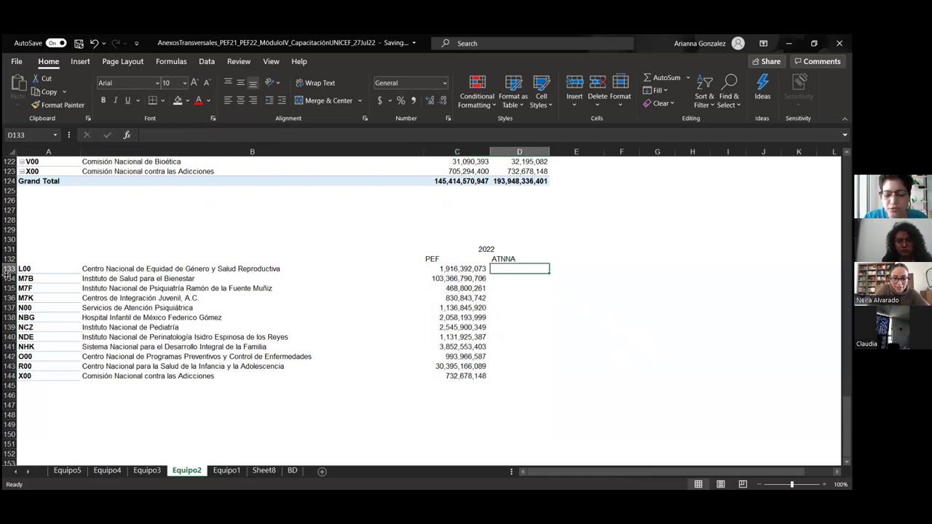
type("+")
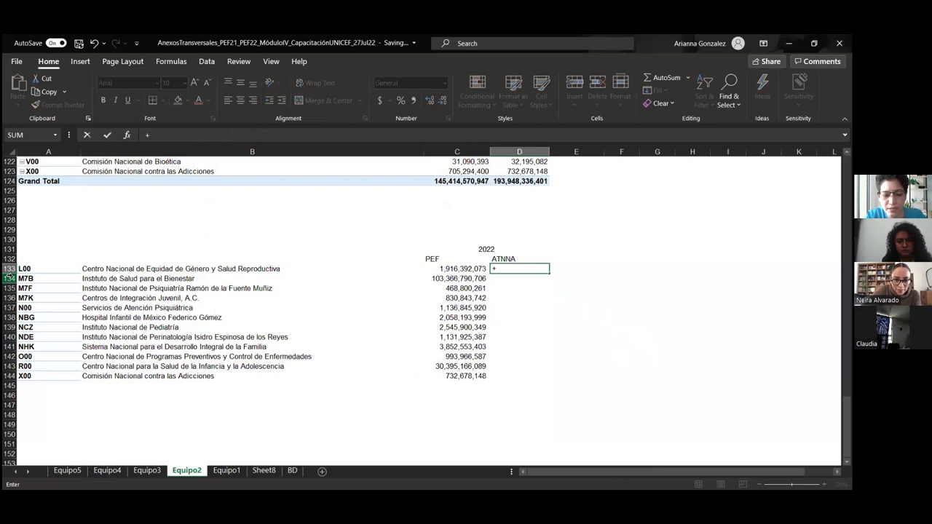
key("Escape")
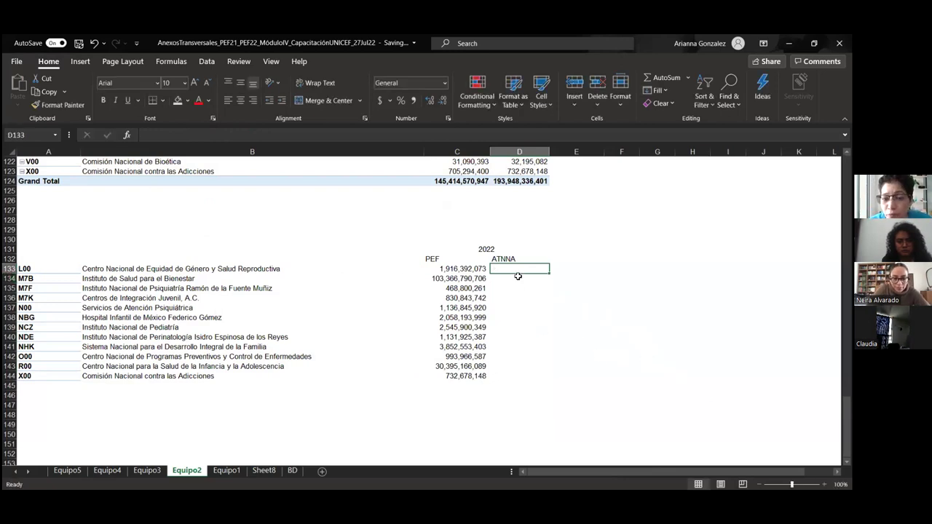
- Copy the 2022 amounts of all twelve units from the ANEXO TRANSVERSAL pivot table into the ATNNA column, starting at D133
left_click_drag(517, 281, 517, 374)
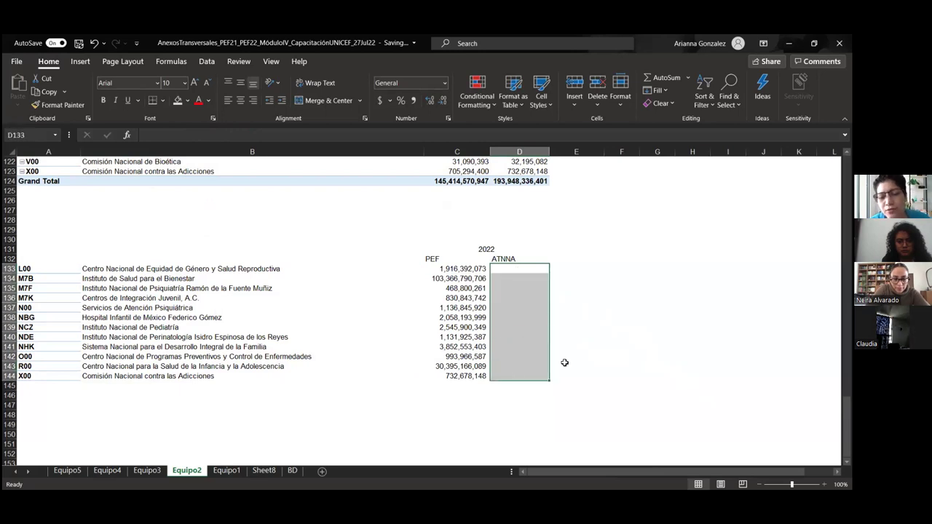
scroll(565, 362, "up", 10)
scroll(564, 362, "up", 20)
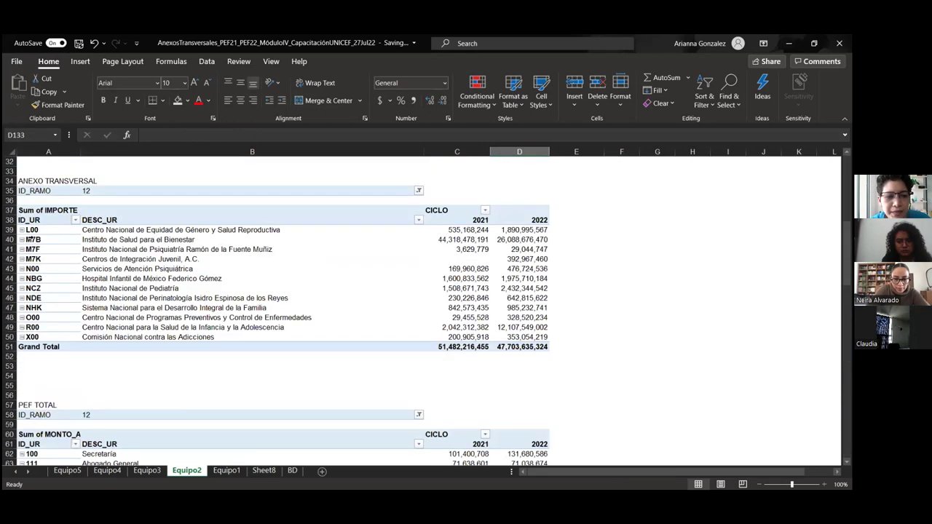
left_click_drag(526, 229, 543, 329)
key("ctrl+c")
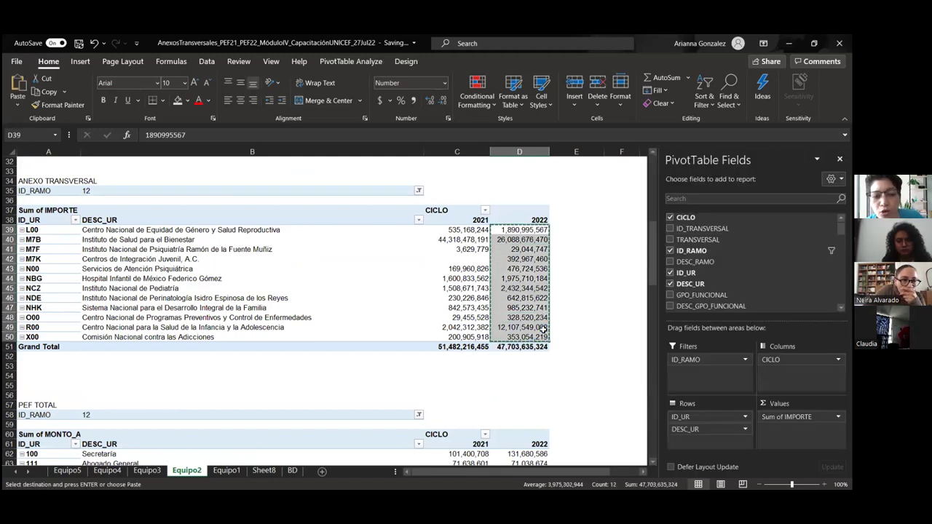
scroll(463, 315, "down", 13)
scroll(463, 315, "down", 16)
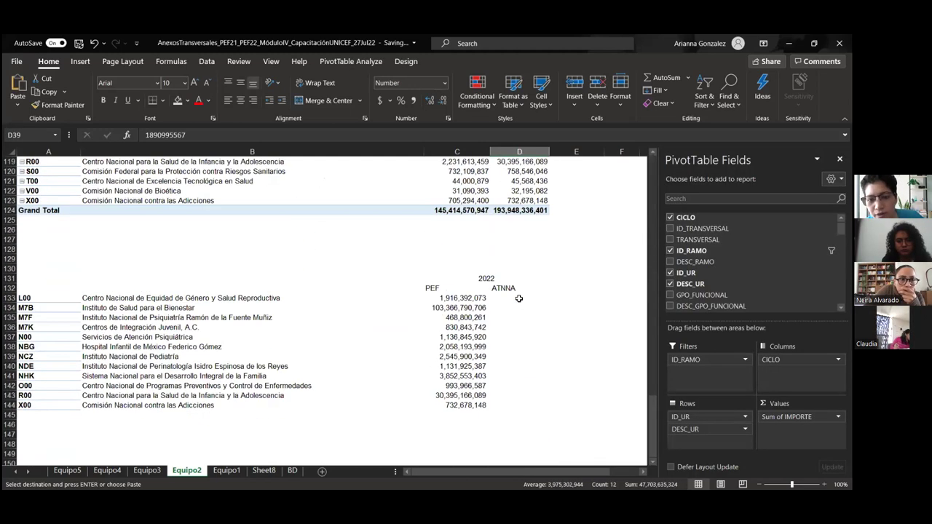
left_click(509, 299)
key("ctrl+v")
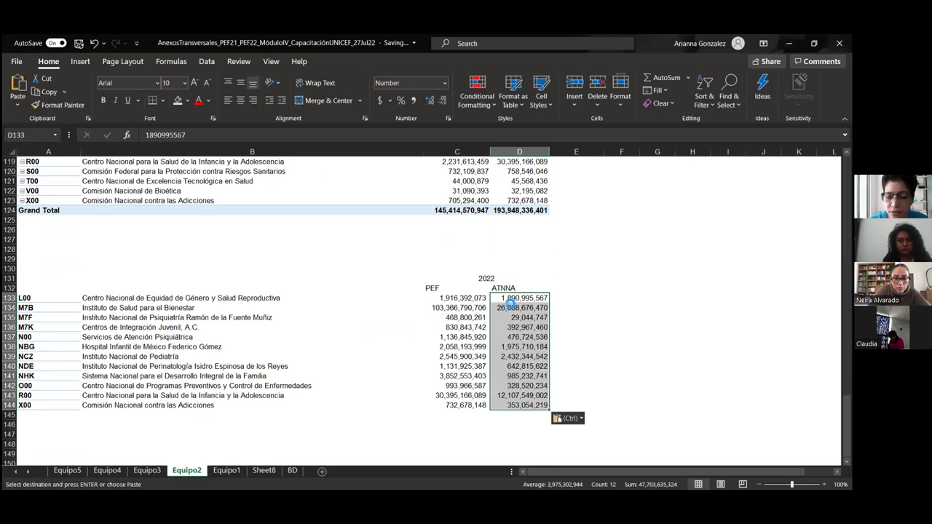
- Replace the content of D133 with the start of a VLOOKUP formula that uses the unit code in A133 as lookup value
scroll(510, 304, "up", 20)
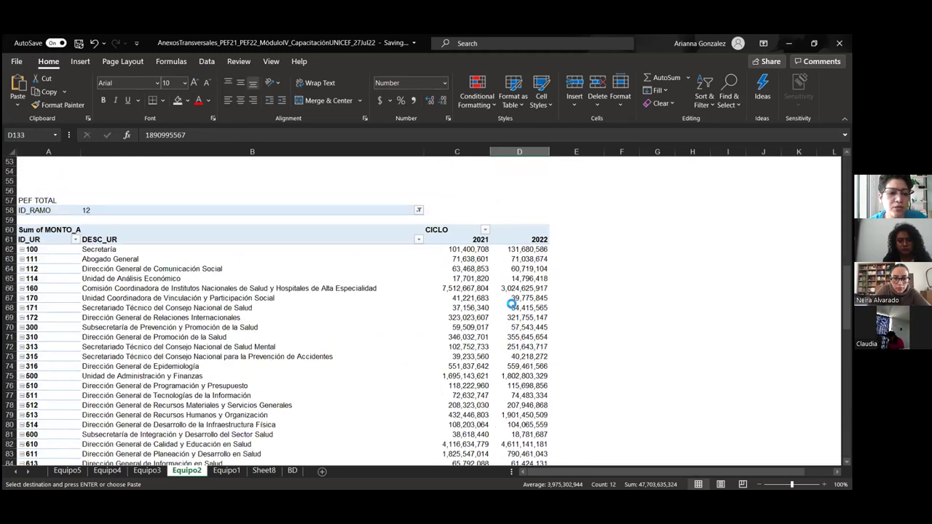
scroll(488, 303, "up", 3)
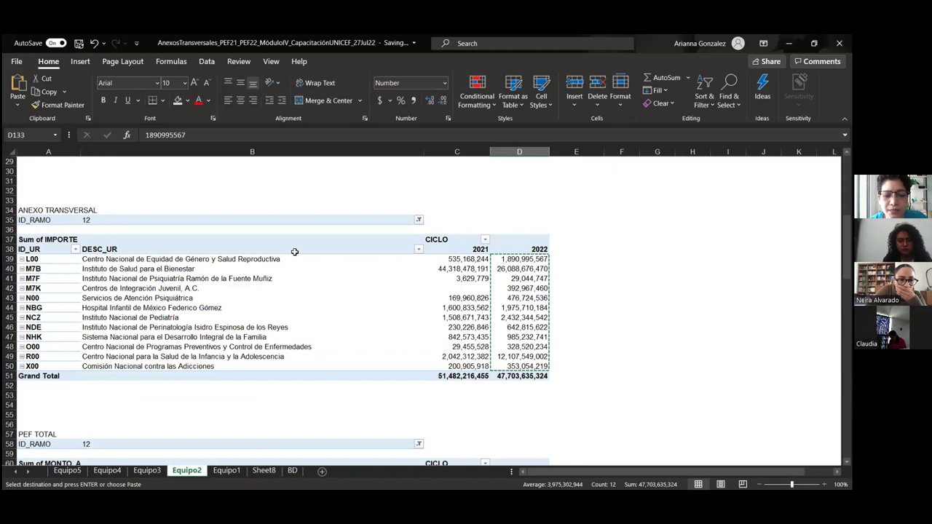
scroll(321, 291, "down", 8)
scroll(342, 418, "down", 20)
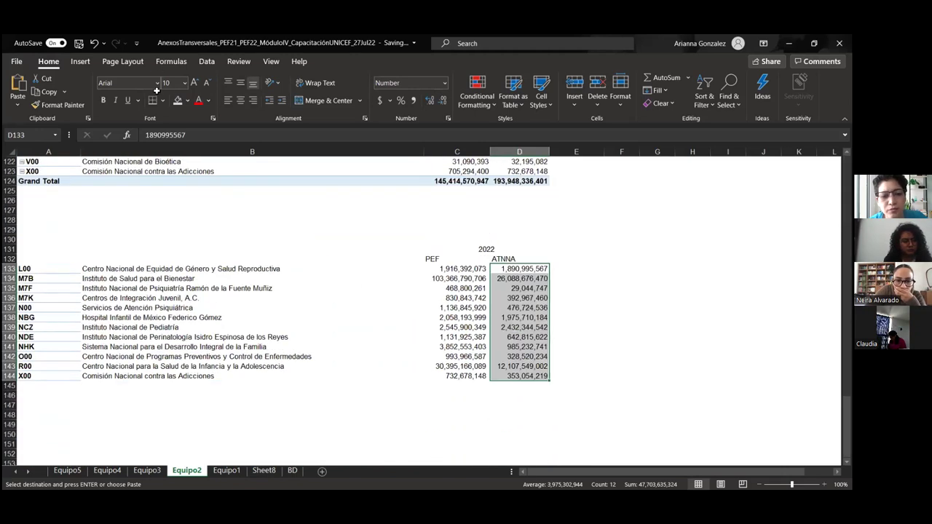
scroll(570, 224, "up", 4)
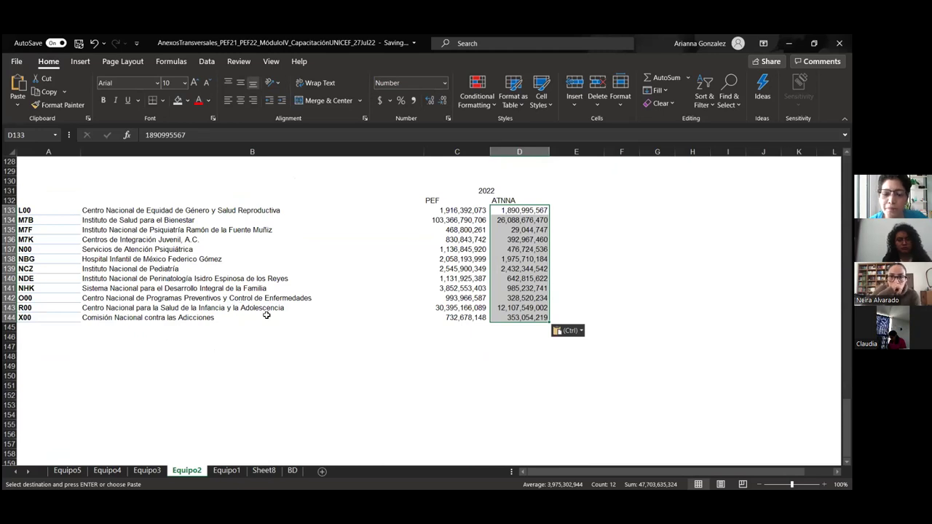
left_click(528, 210)
type("+")
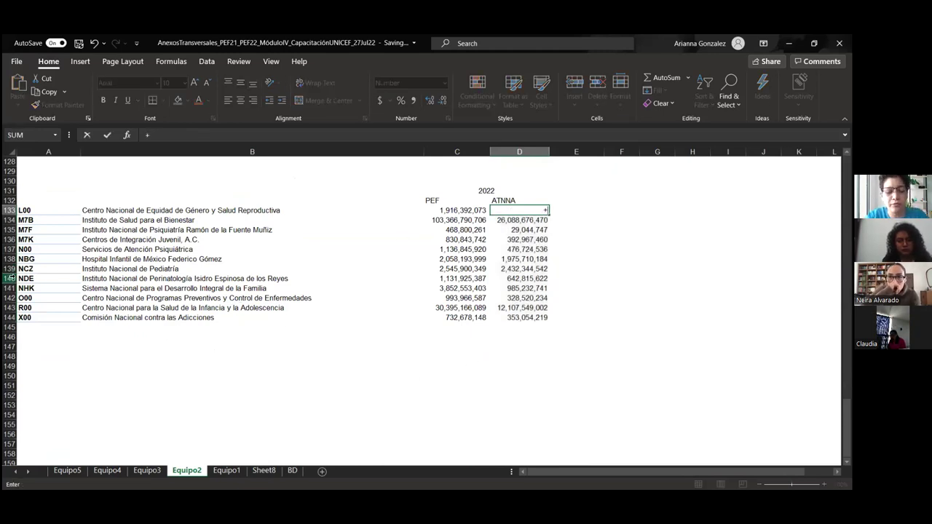
type("VLOOKU")
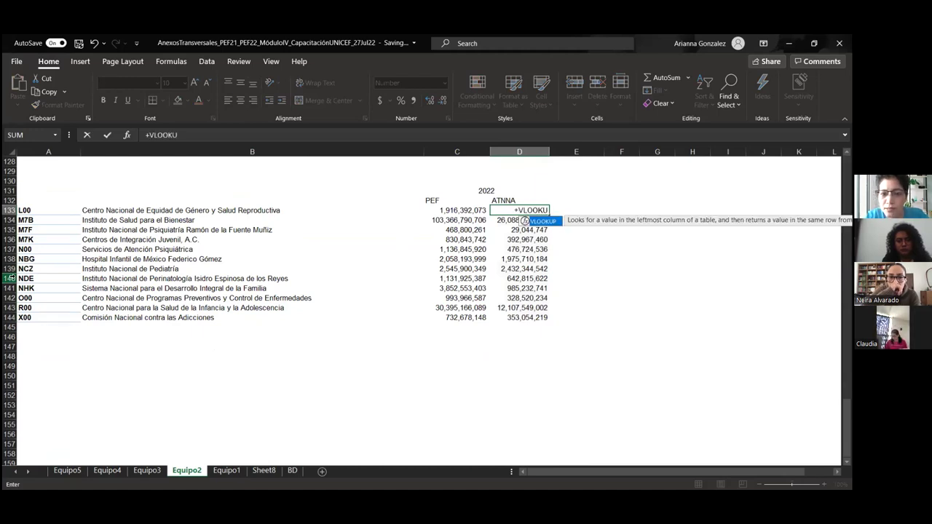
key("Tab")
key("Left")
key("Left")
key("Left")
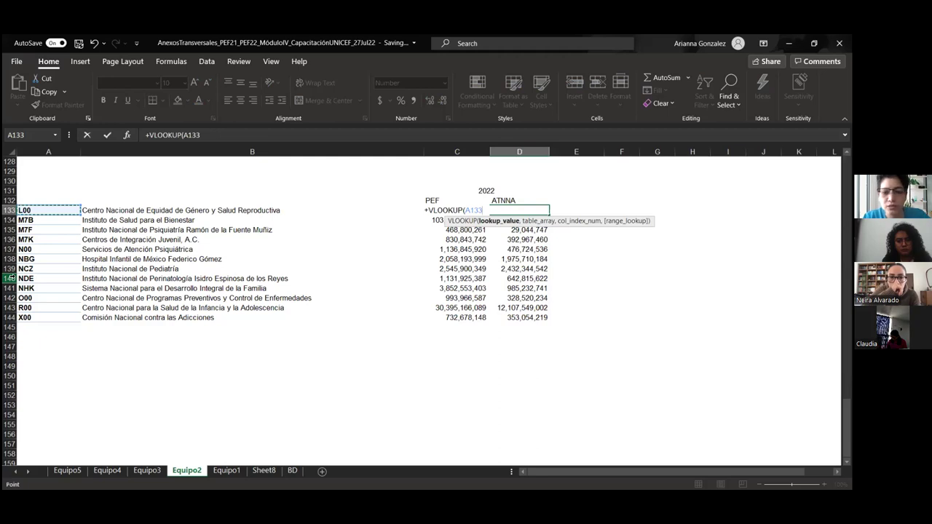
- Complete the D133 VLOOKUP with the ANEXO TRANSVERSAL range A39:D50, column index 4 and match type 0
type(",")
scroll(174, 318, "up", 5)
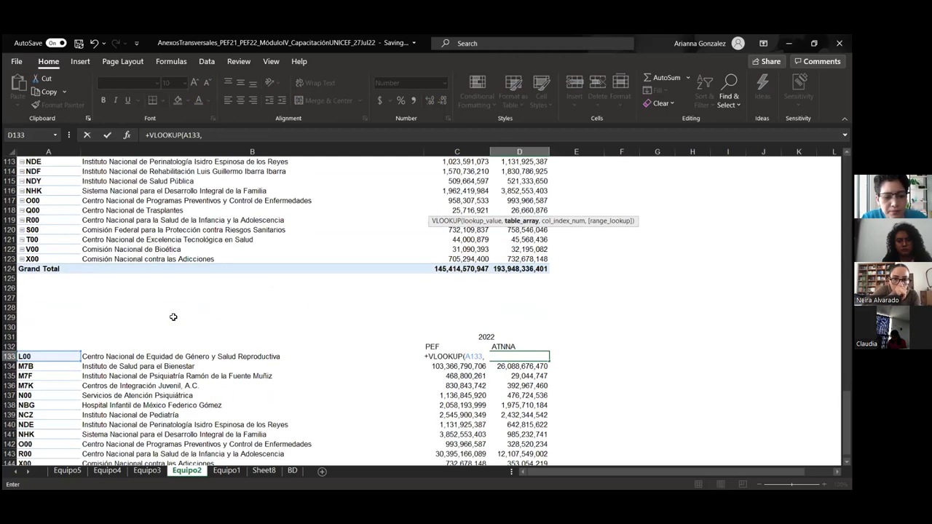
scroll(173, 316, "up", 20)
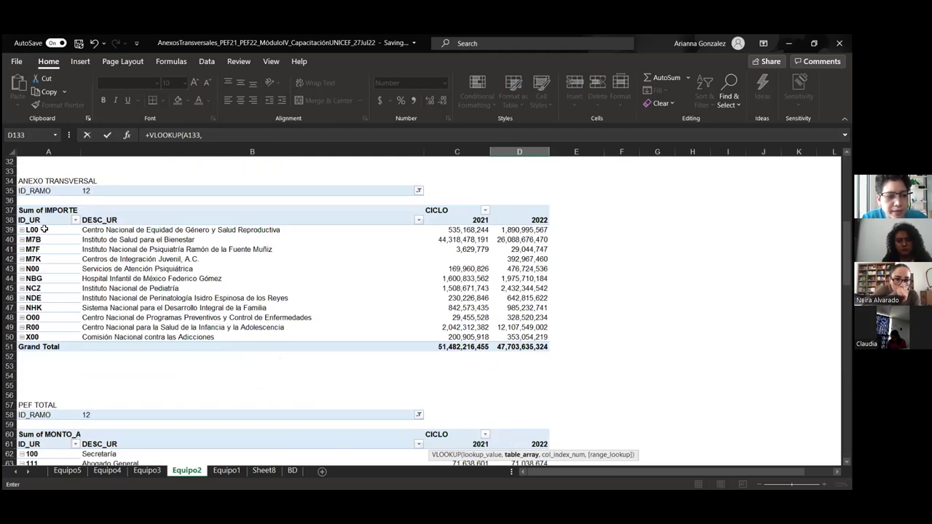
left_click_drag(40, 229, 287, 248)
left_click(514, 337, "shift")
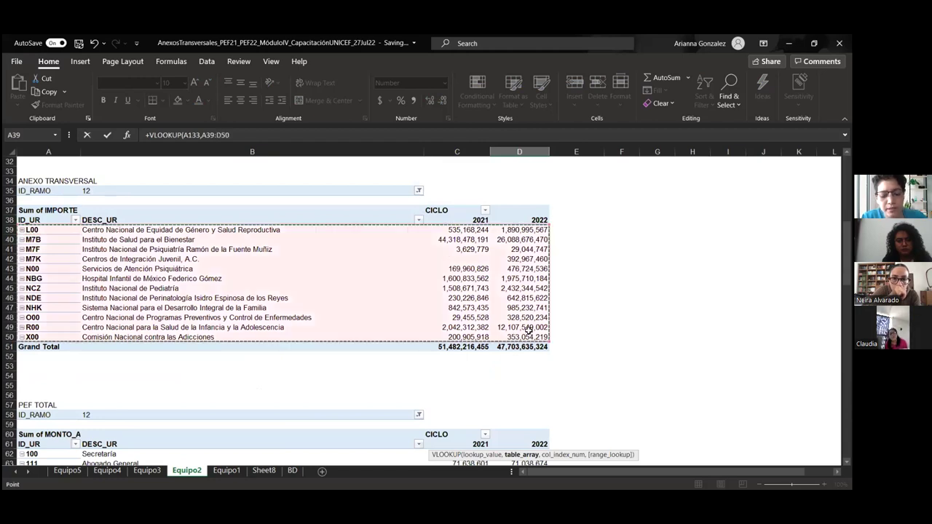
type(",4,0")
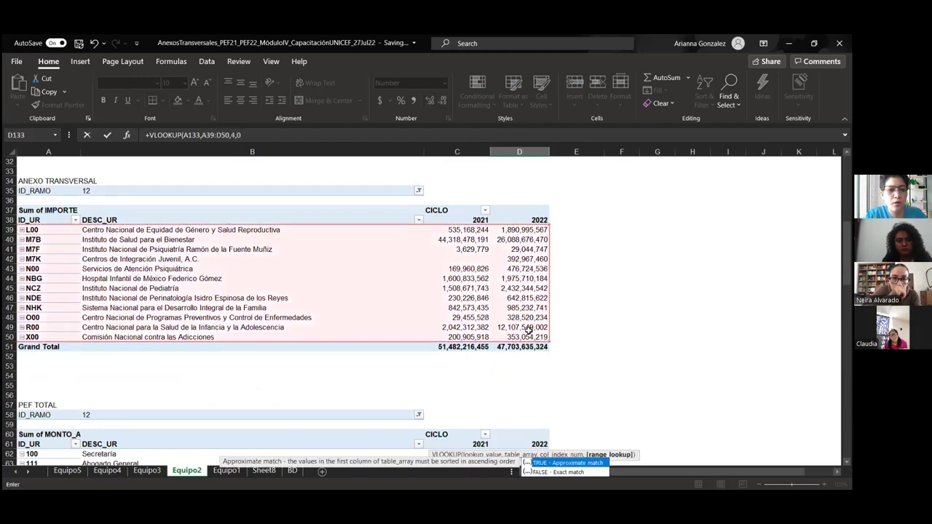
key("Return")
- Check the ATNNA lookup result for L00 against that unit's 2022 amount in the ANEXO TRANSVERSAL pivot table
scroll(551, 373, "up", 20)
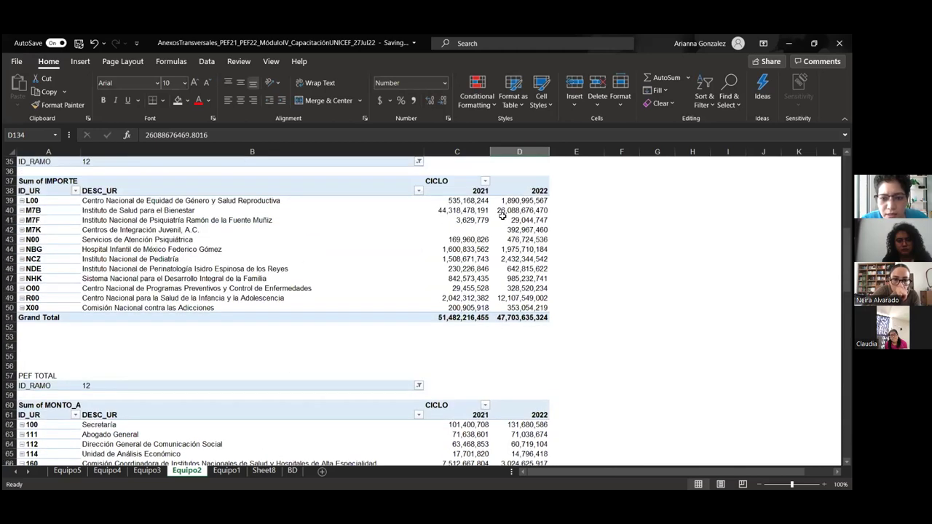
left_click(508, 198)
scroll(120, 267, "down", 20)
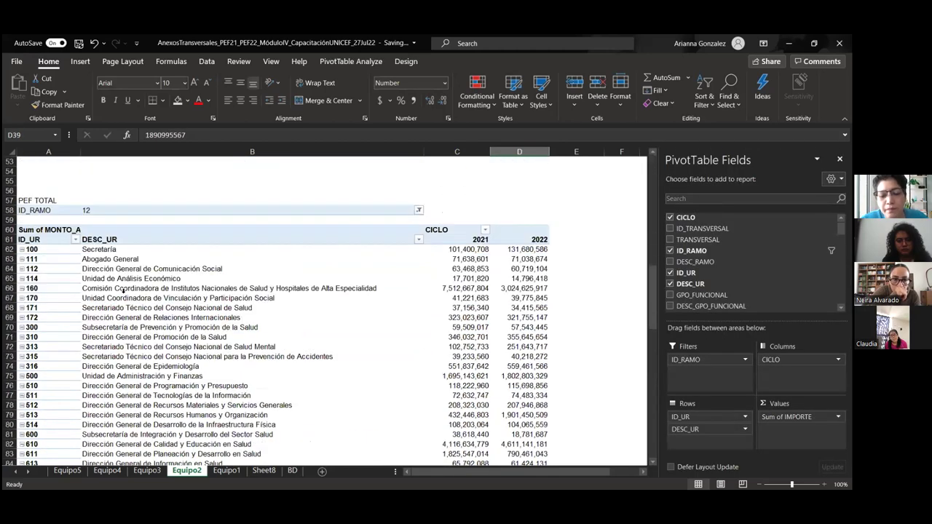
scroll(122, 294, "up", 6)
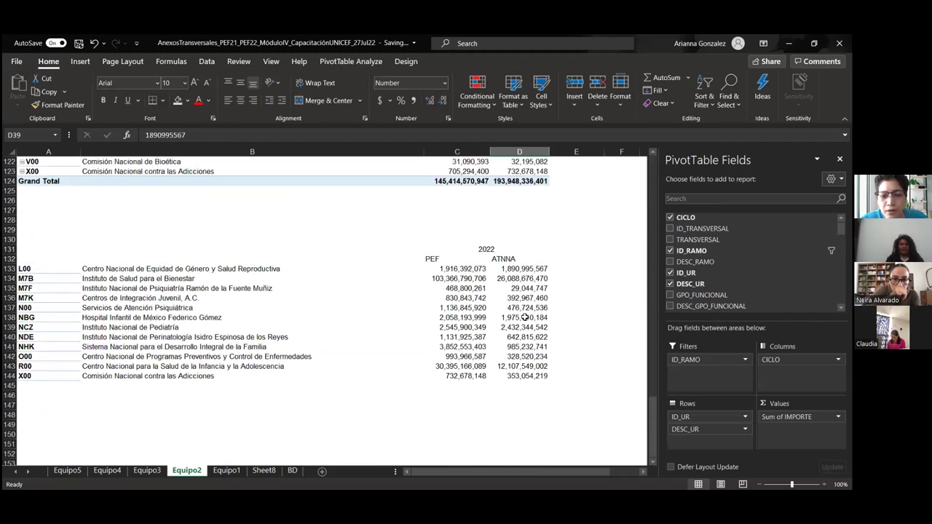
- Lock the references in the D133 formula so it reads VLOOKUP($A133,$A$39:$D$50,4,0)
left_click(516, 269)
left_click(218, 136)
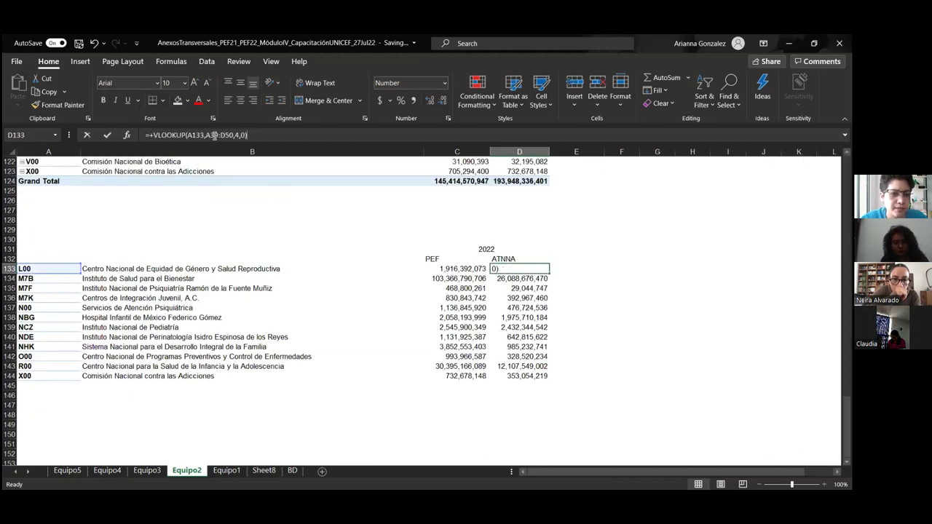
key("F4")
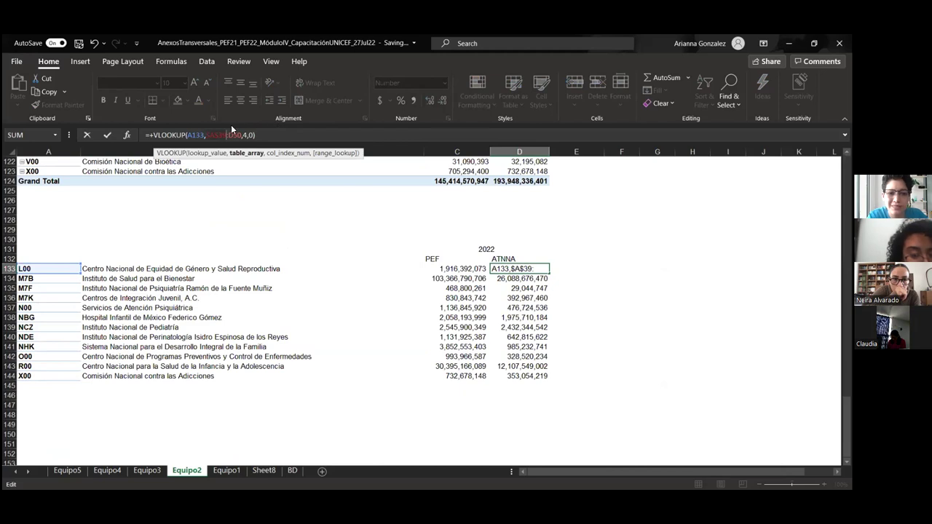
left_click(234, 135)
key("F4")
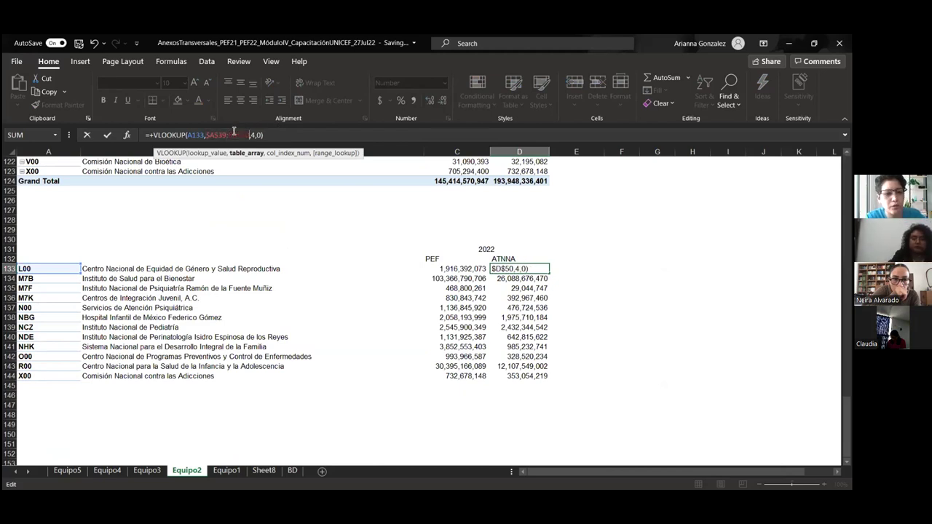
left_click(197, 134)
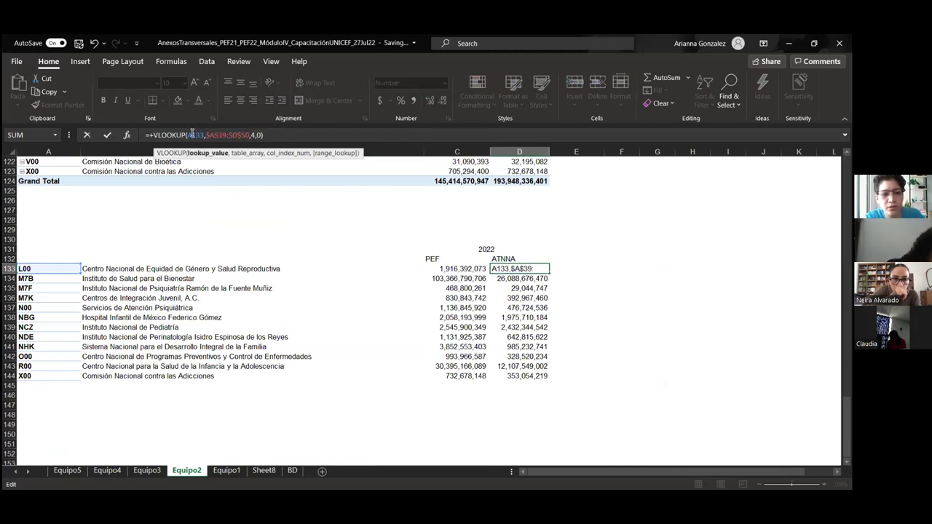
key("F4")
key("F4")
key("F4")
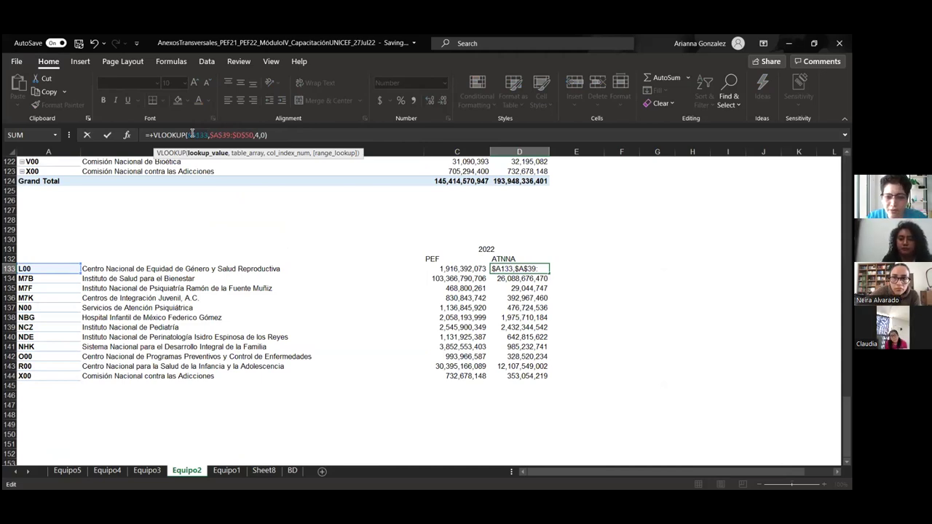
key("Return")
key("Up")
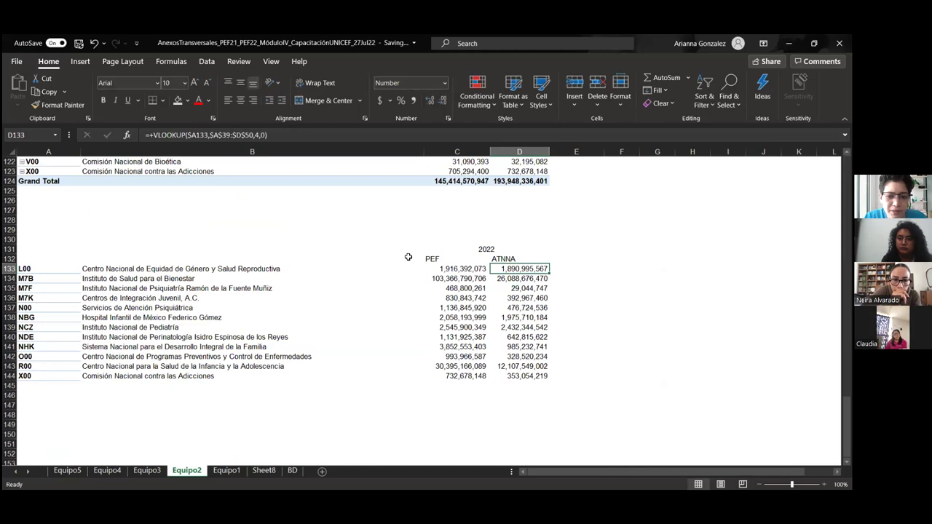
- Copy the ATNNA lookup formula from D133 down to D144 for all listed units
left_click(31, 266)
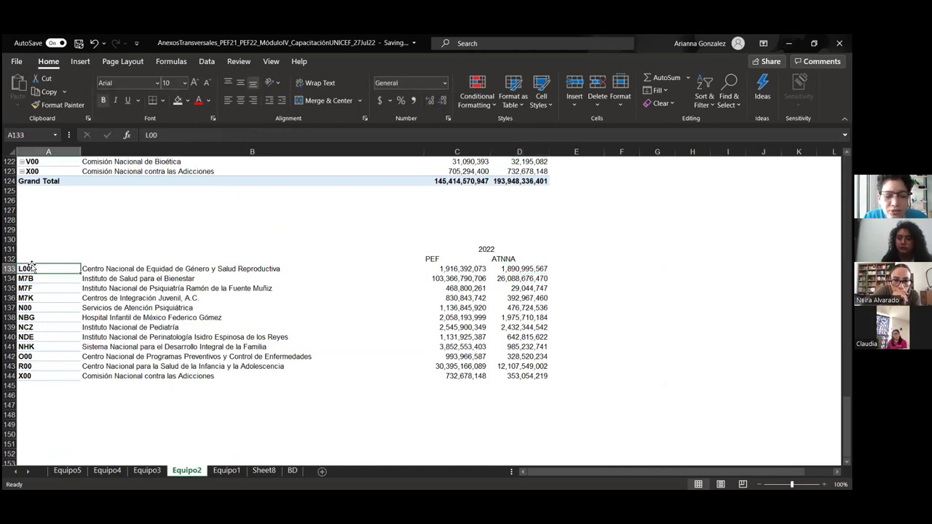
left_click(520, 271)
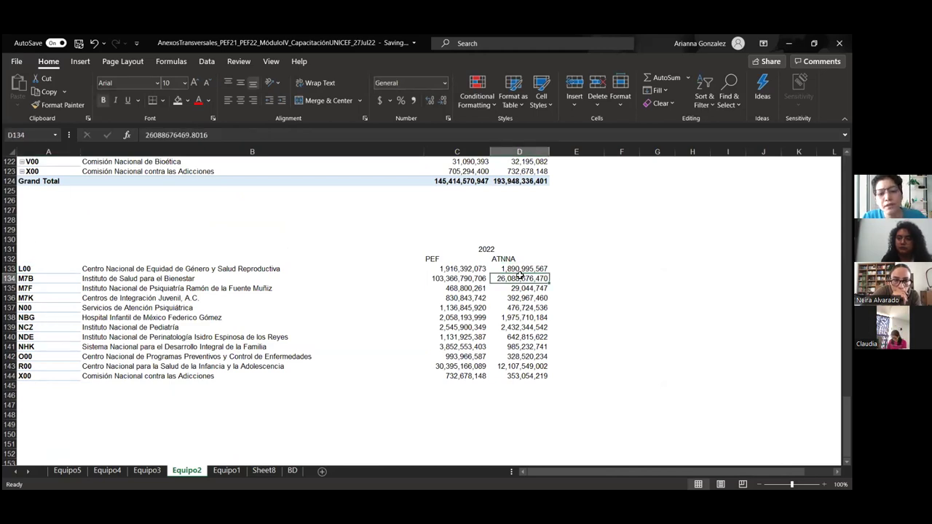
left_click_drag(546, 271, 548, 381)
left_click(208, 434)
- Test how the lookups react to the mistyped unit key LO0 in A133, and restore the original key
scroll(205, 399, "up", 7)
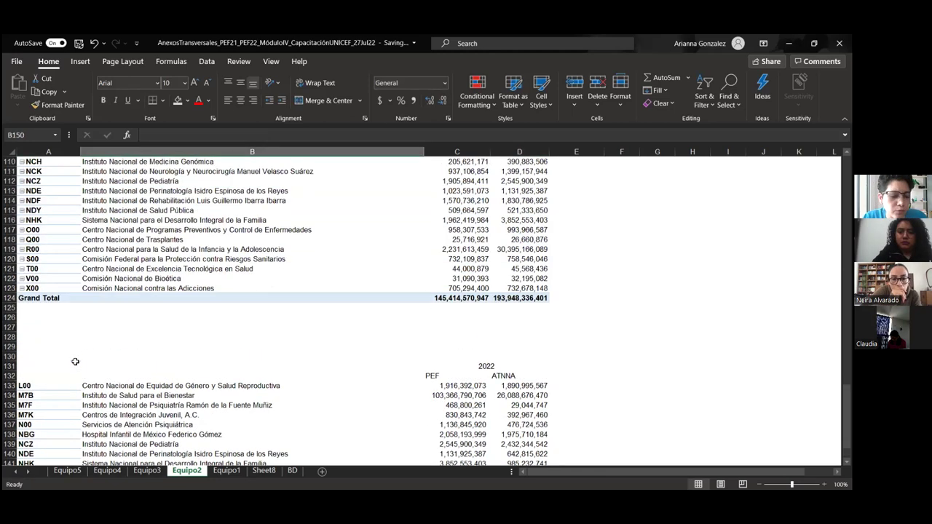
scroll(43, 381, "down", 4)
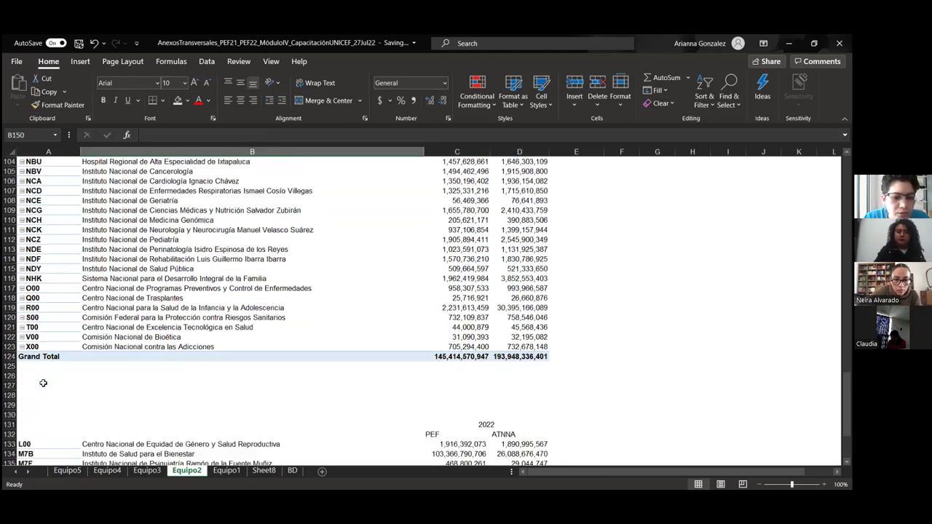
scroll(66, 370, "up", 3)
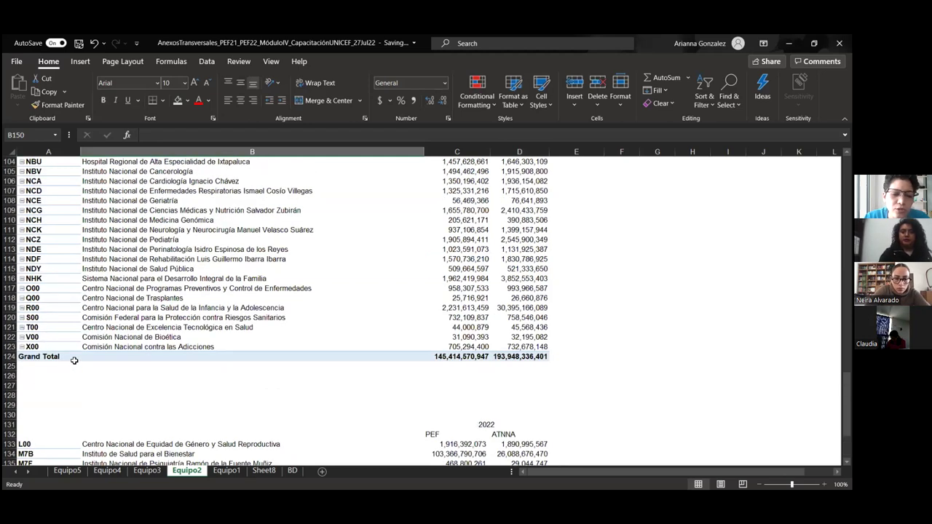
scroll(73, 357, "down", 3)
left_click(35, 357)
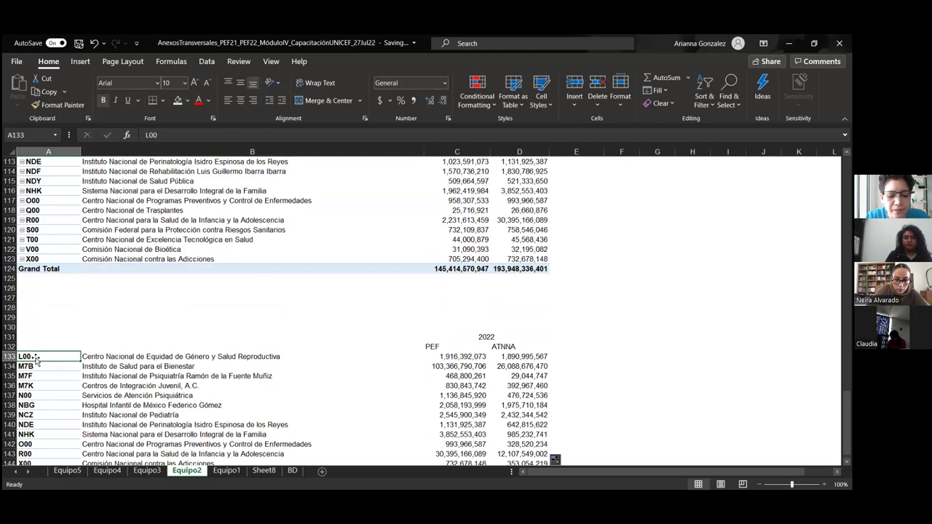
type("LO")
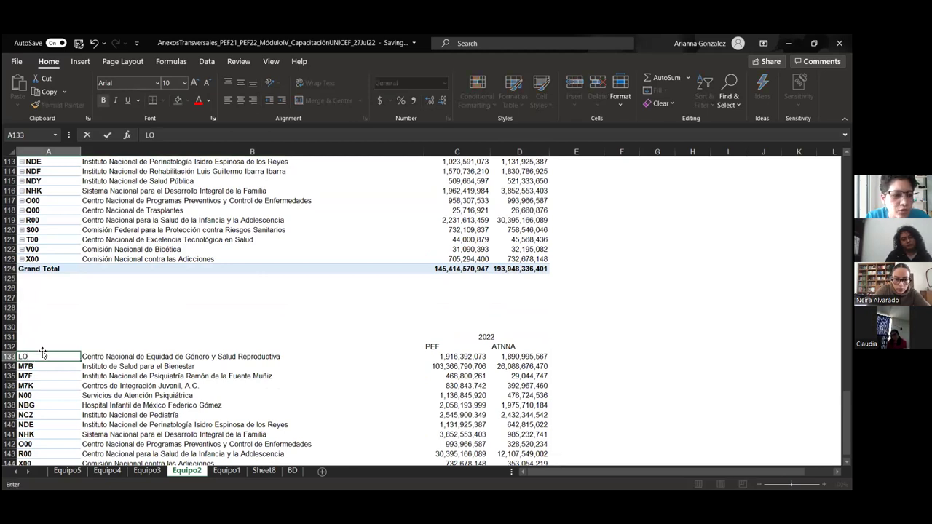
key("Return")
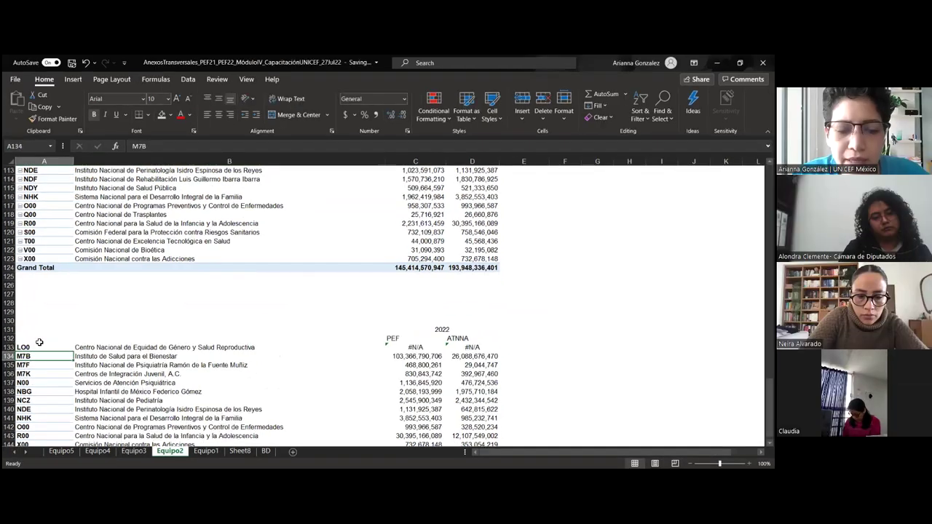
left_click(25, 348)
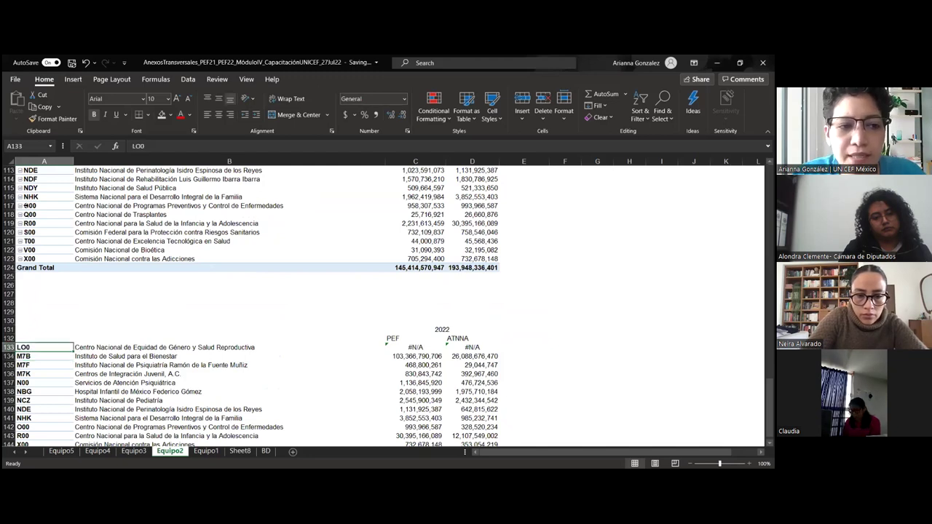
scroll(386, 306, "up", 20)
scroll(319, 221, "down", 20)
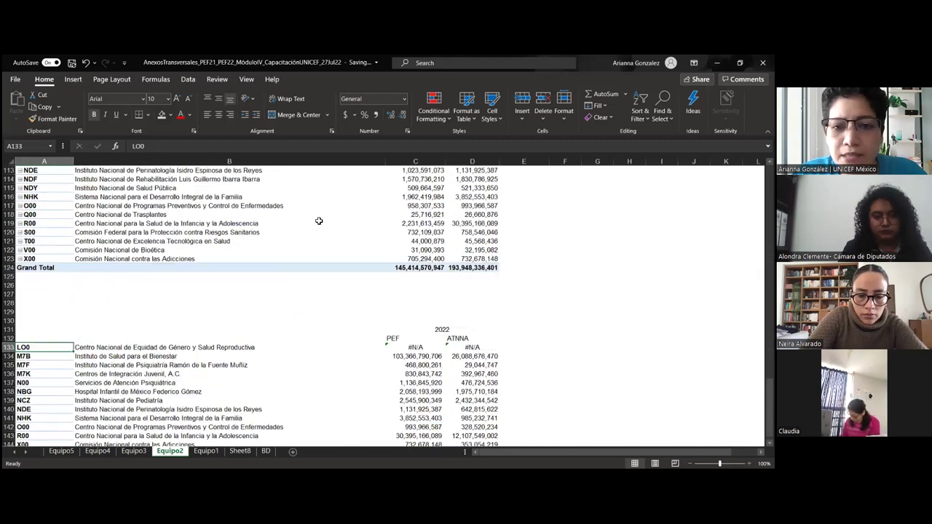
scroll(318, 220, "down", 6)
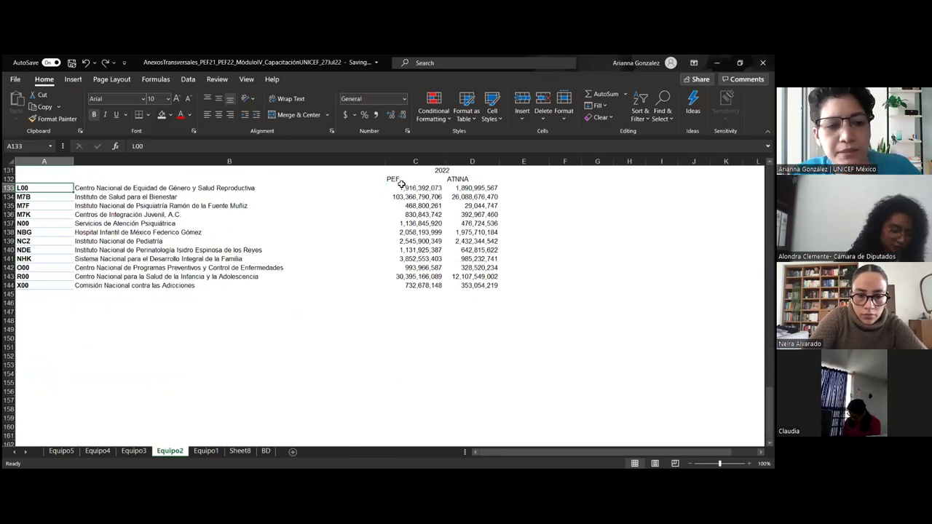
- Label the row below the last unit as TOTAL in B145
left_click(430, 317)
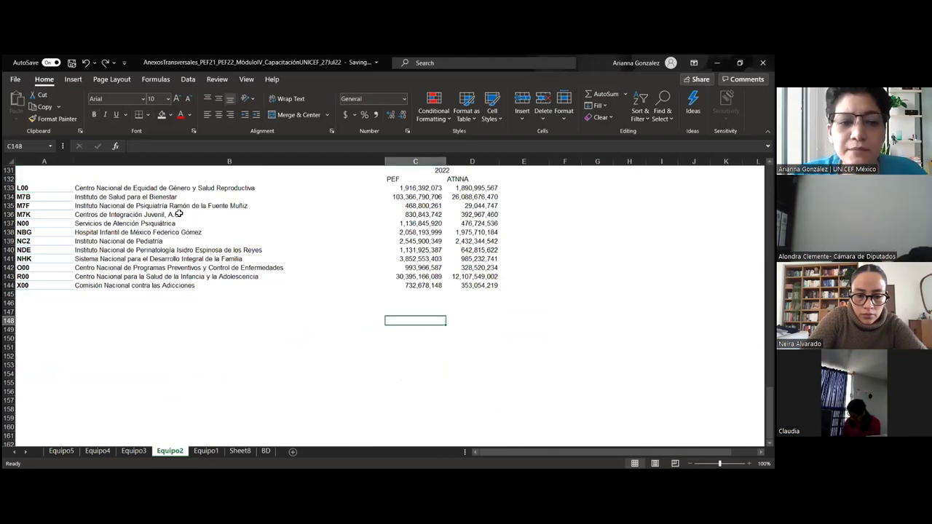
left_click(115, 296)
type("TOTAL")
key("Return")
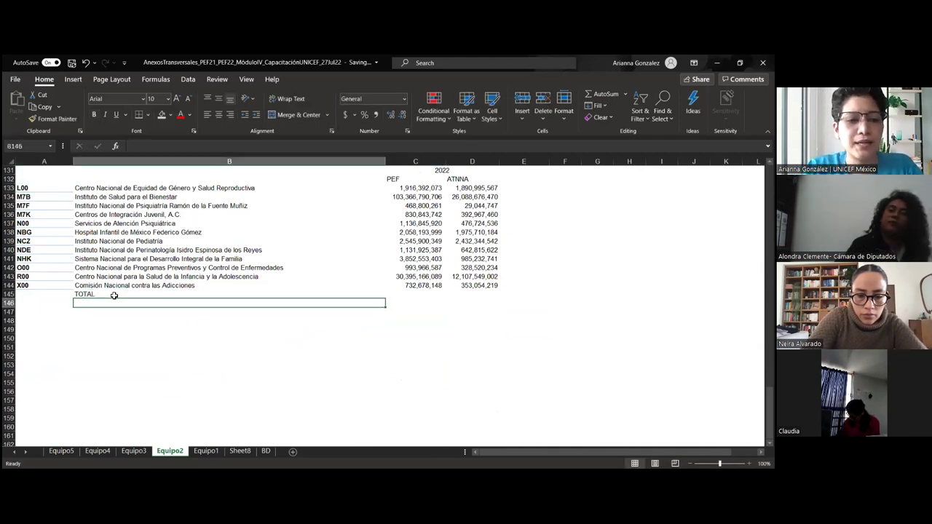
- Sum the PEF amounts C133:C144 in C145
key("Up")
key("Right")
type("+")
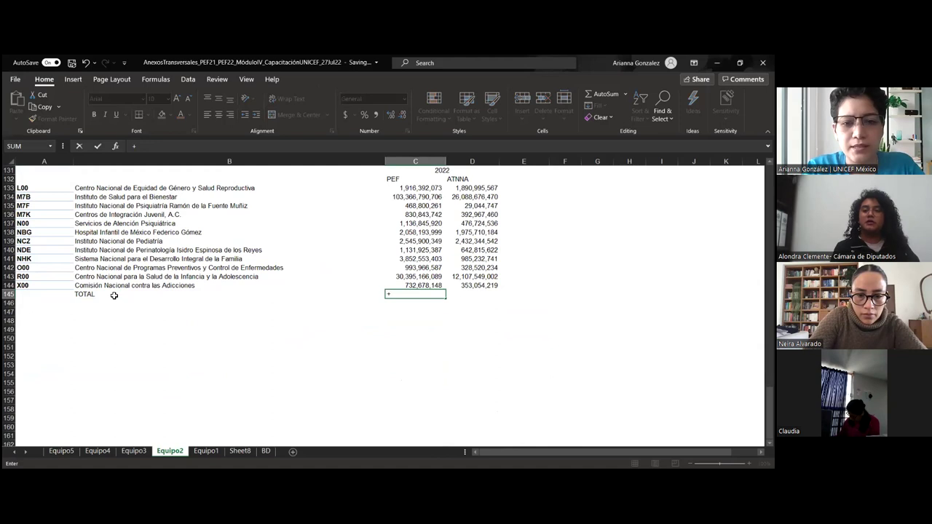
type("sum(")
key("Up")
key("shift+Up")
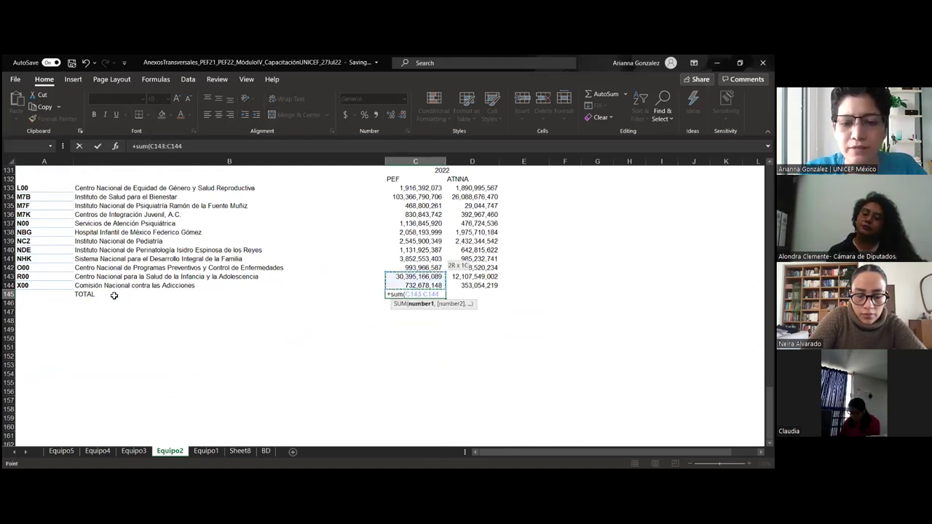
key("shift+Up")
key("shift+Up")
key("shift+Up")
key("shift+Up")
key("shift+Up")
key("shift+Up")
key("shift+Up")
key("shift+Up")
key("shift+Up")
key("shift+Up")
key("Return")
- Copy the PEF total formula from C145 to D145 to total the ATNNA column
key("Up")
key("ctrl+c")
key("Right")
key("ctrl+v")
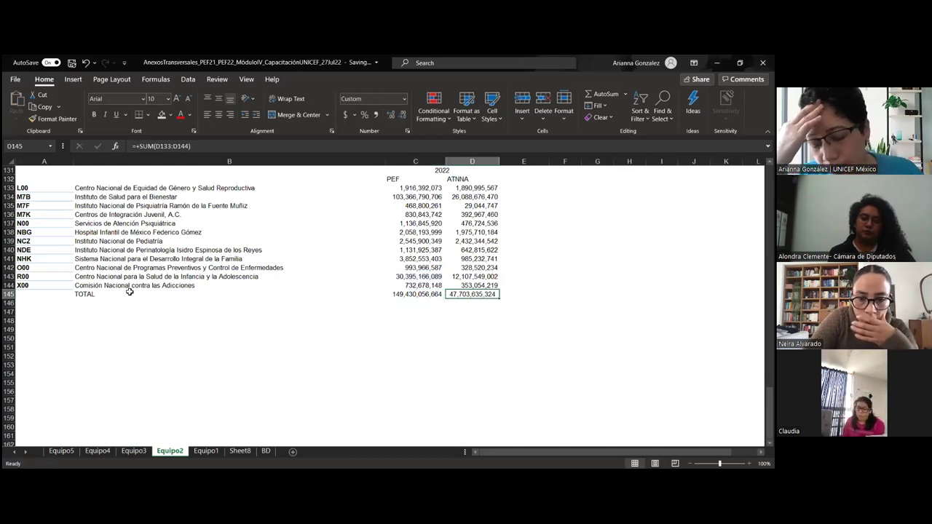
scroll(333, 250, "up", 4)
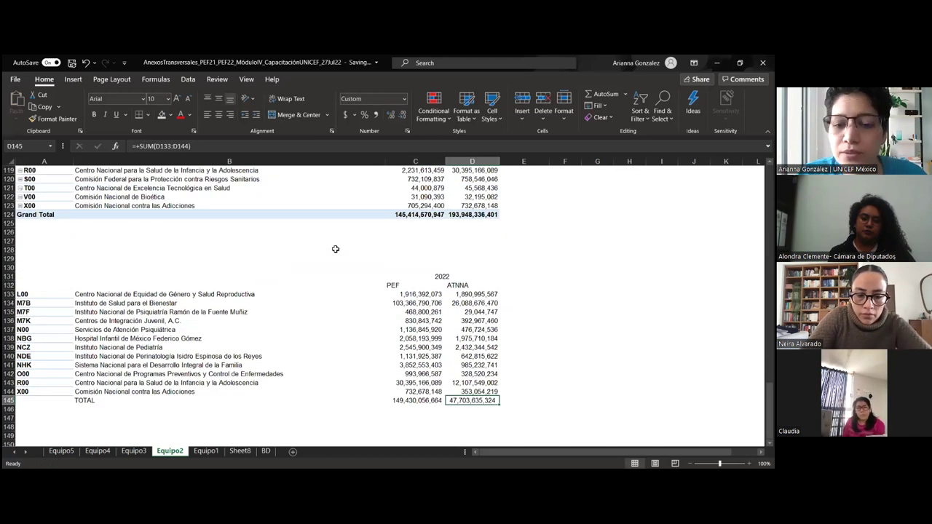
key("Left")
left_click(405, 295)
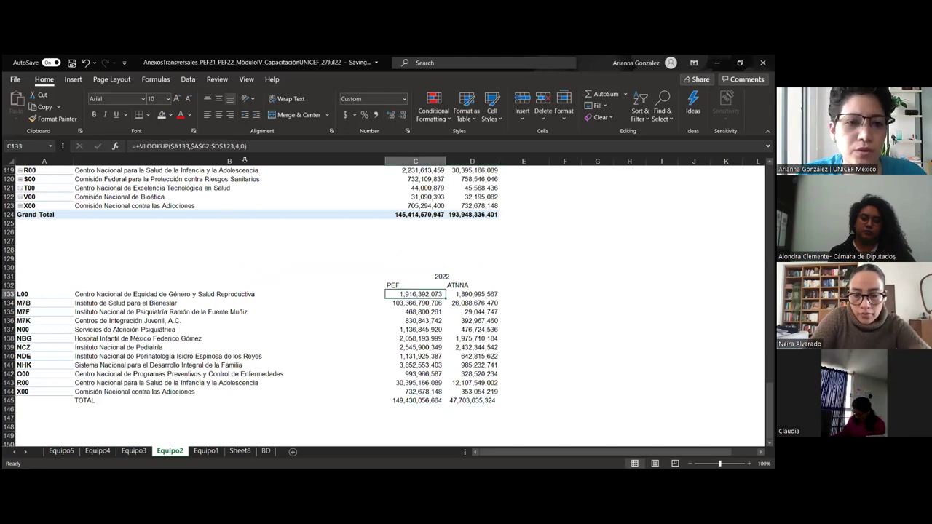
left_click(251, 146)
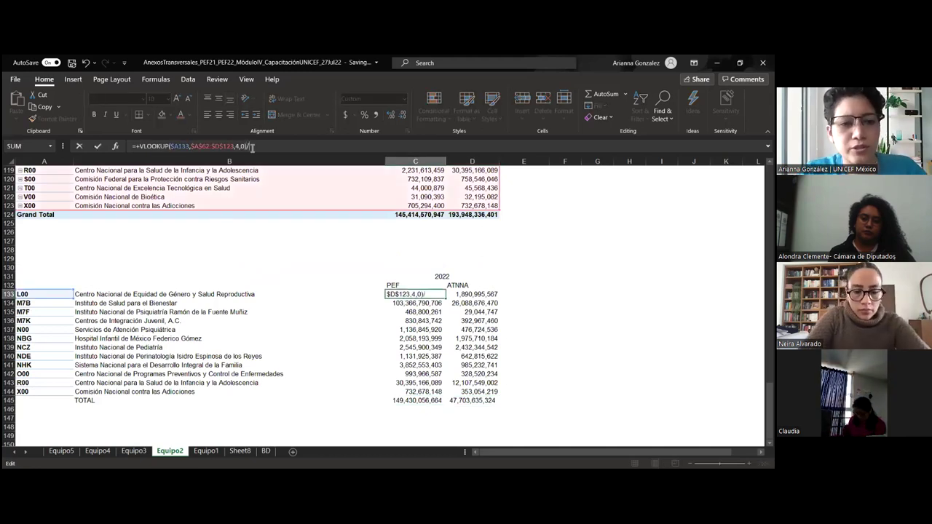
key("Escape")
- Enter 1000000 as a divisor in A129, shown in red with thousands separators and one decimal place
left_click(54, 259)
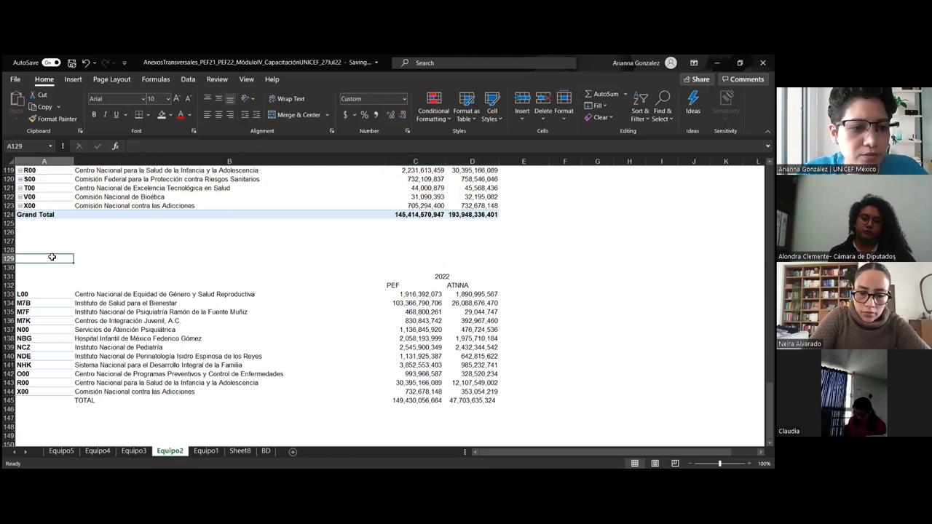
type("1000000")
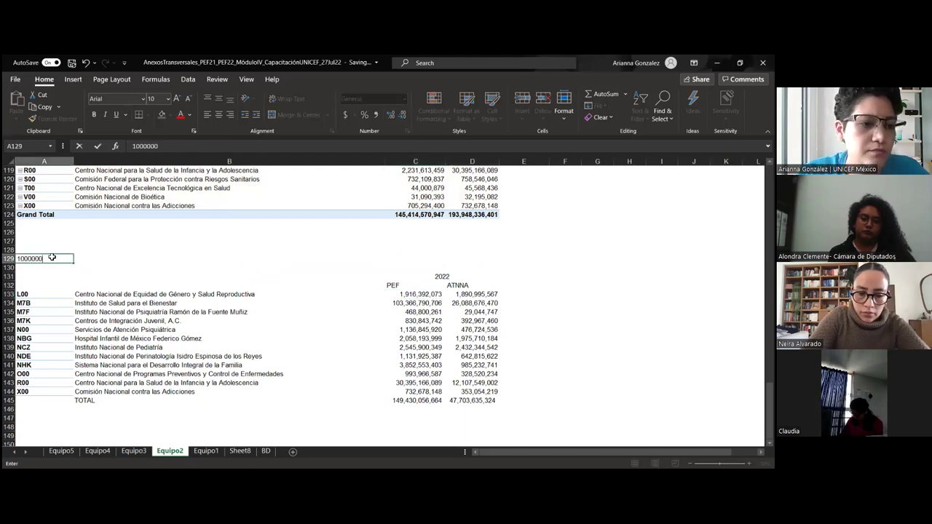
key("Return")
key("Up")
left_click(376, 114)
left_click(402, 115)
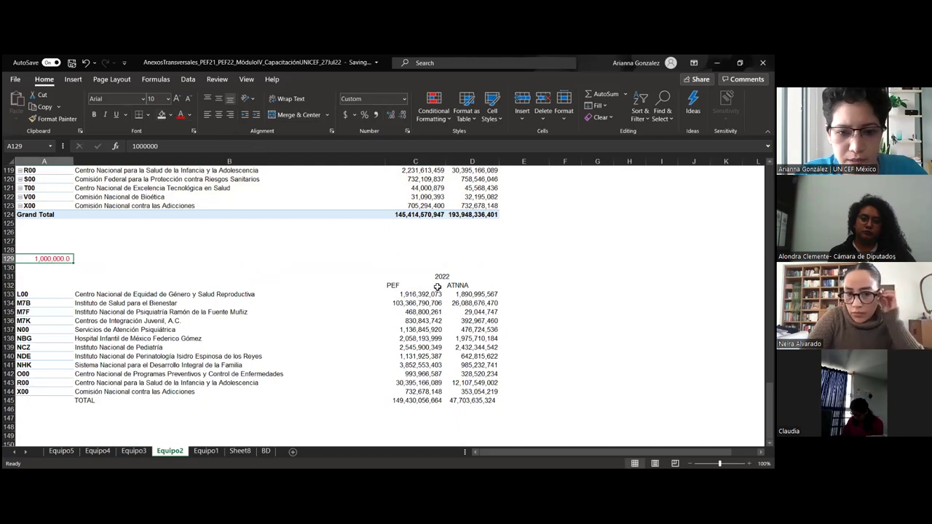
- Divide the PEF lookup in C133 by the locked reference $A$129 and fill the formula down to C144
left_click(426, 295)
left_click(261, 146)
type("/")
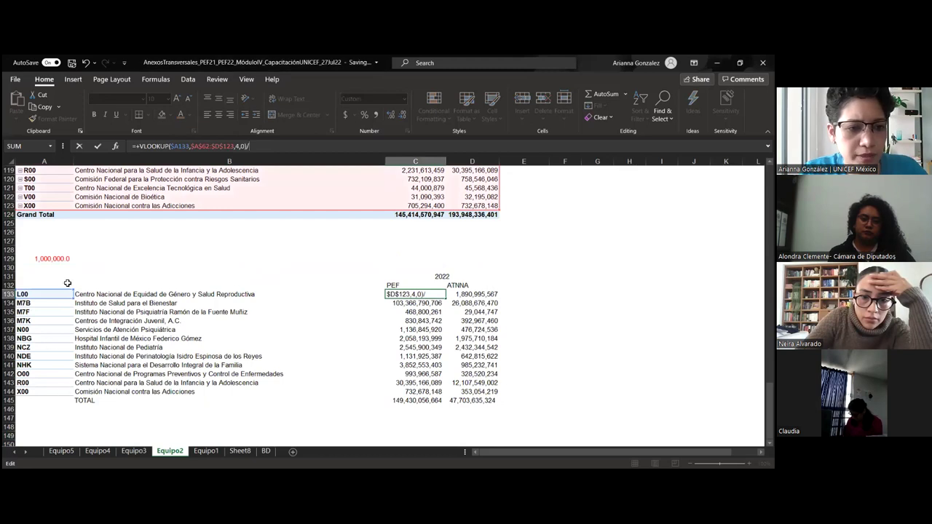
left_click(52, 261)
key("F4")
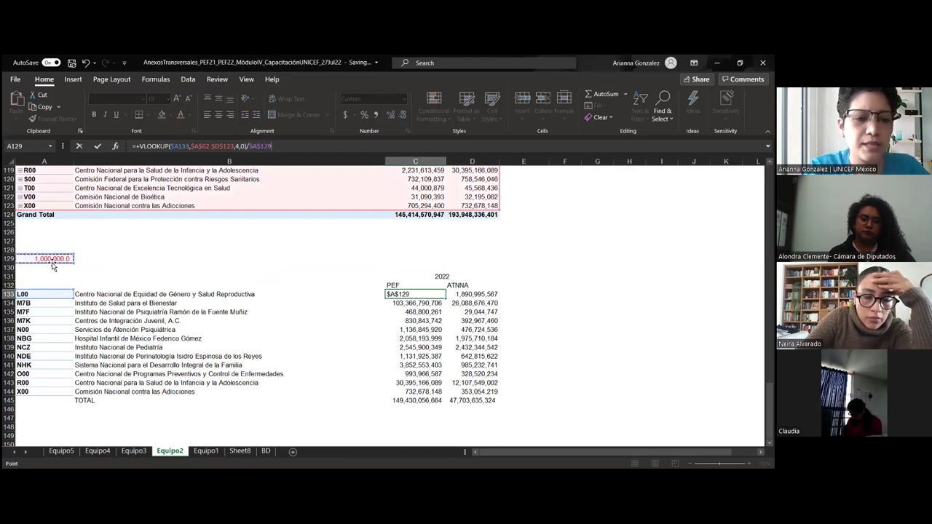
key("ctrl+Return")
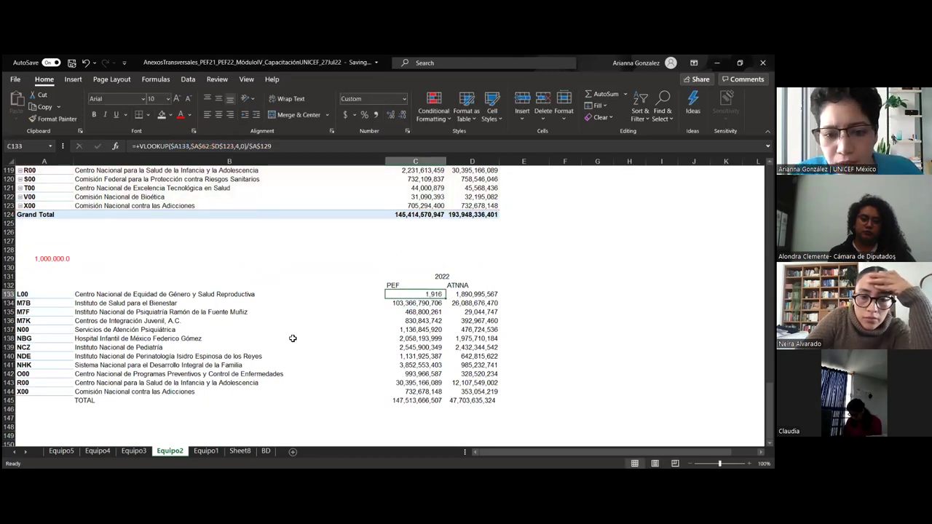
left_click_drag(444, 298, 427, 394)
- Divide the ATNNA lookup in D133 by $A$129 and fill the formula down the ATNNA column
left_click(466, 294)
left_click(258, 148)
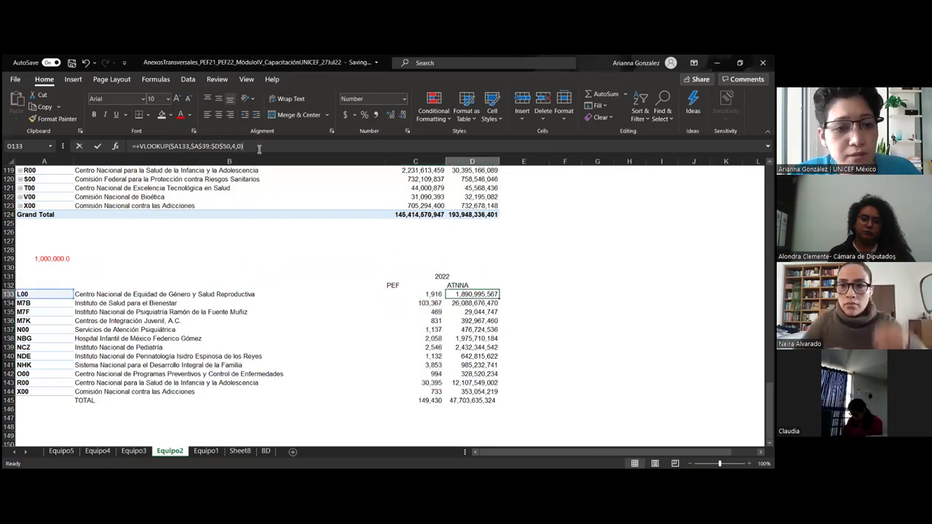
type("/")
left_click(32, 257)
key("F4")
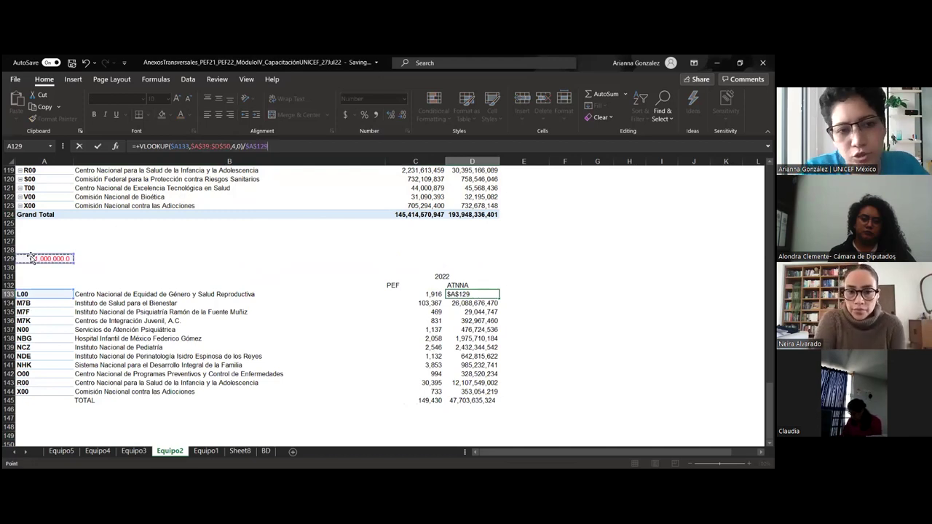
key("Return")
left_click(492, 295)
left_click_drag(501, 297, 502, 402)
key("Left")
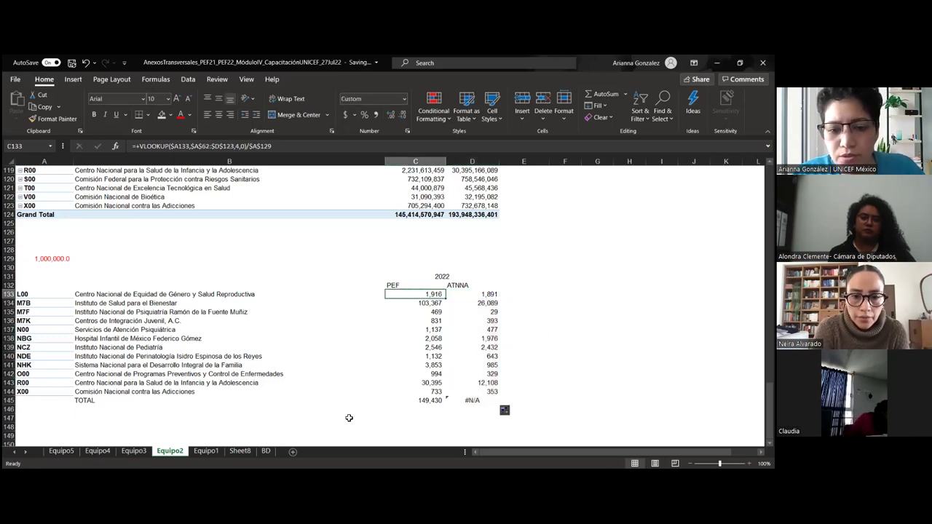
- Restore the ATNNA total in D145 by copying the sum formula from C145
left_click(435, 401)
left_click_drag(445, 403, 502, 402)
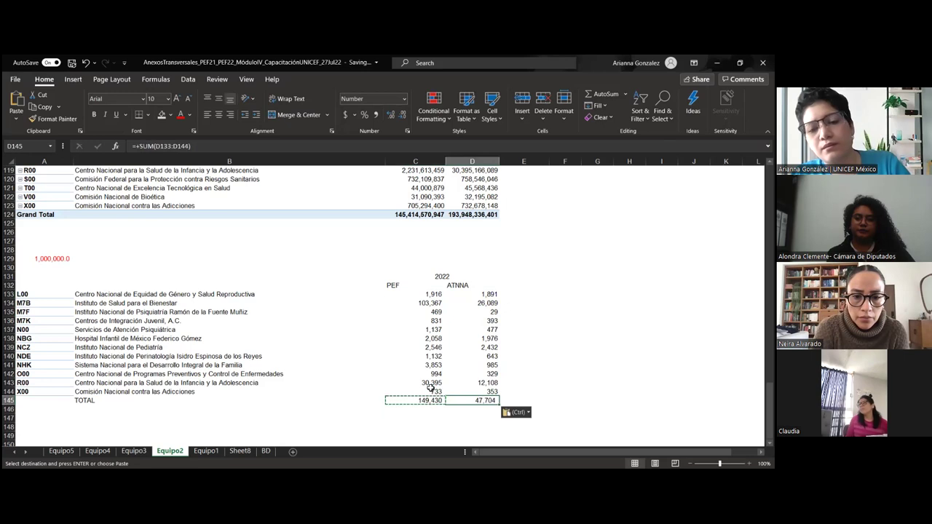
left_click(524, 401)
- Calculate the ATNNA share of the PEF for L00 in E133 with the formula D133/C133
left_click(481, 294)
key("Right")
type("+")
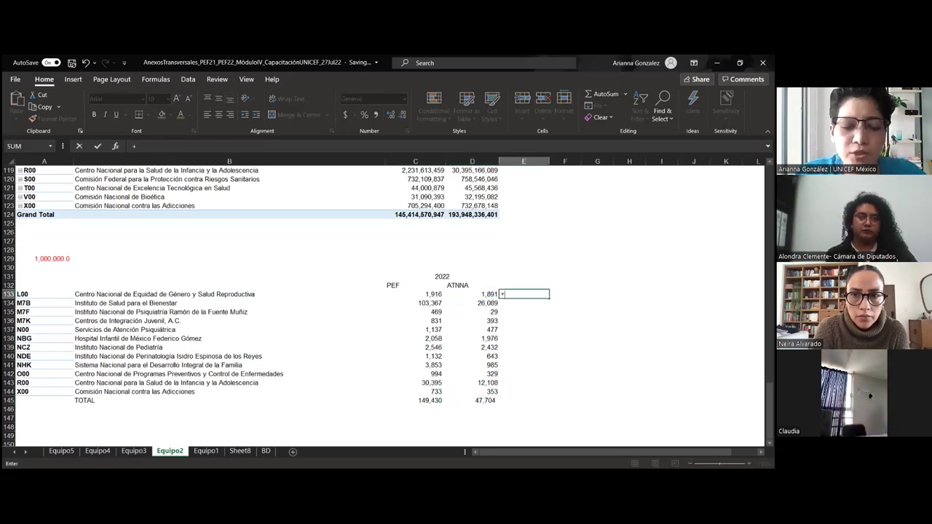
key("Left")
type("/")
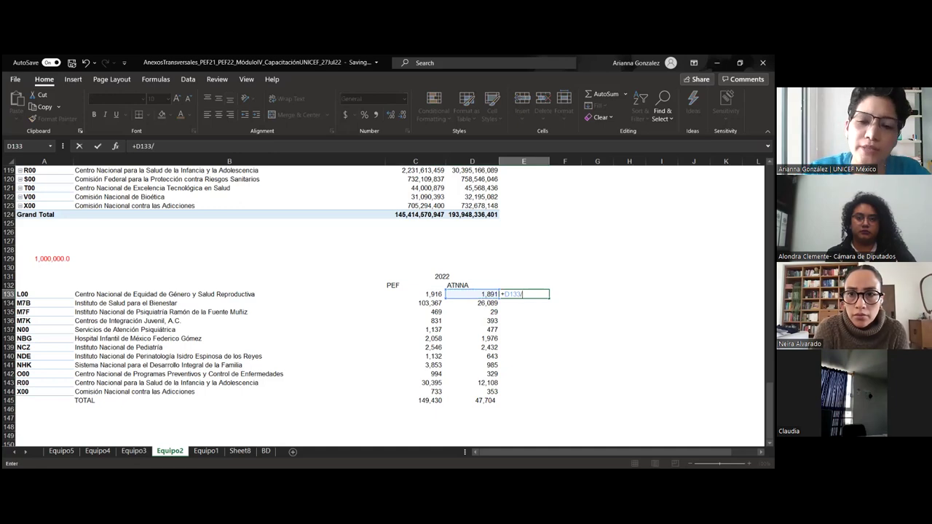
key("Left")
key("Left")
key("Left")
key("Right")
key("Return")
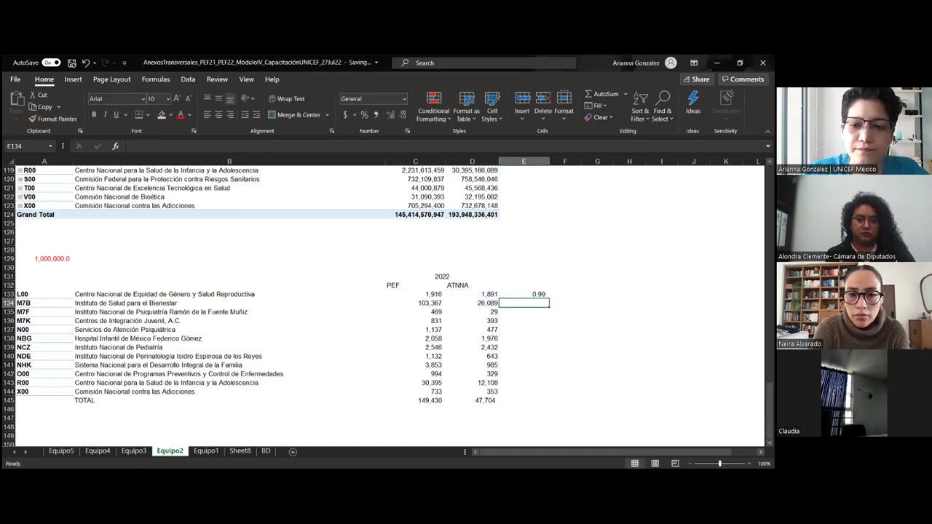
- Format the share in E133 as a percentage with one decimal place
key("Up")
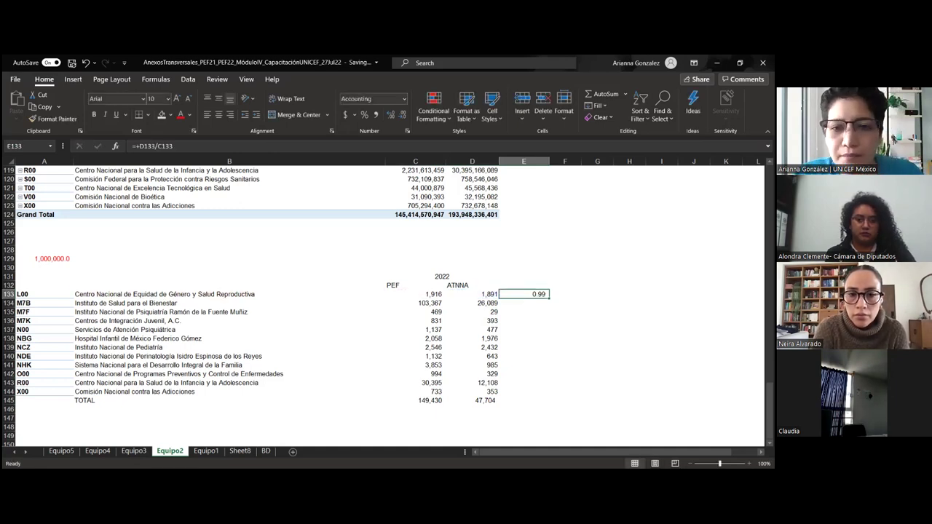
left_click(364, 114)
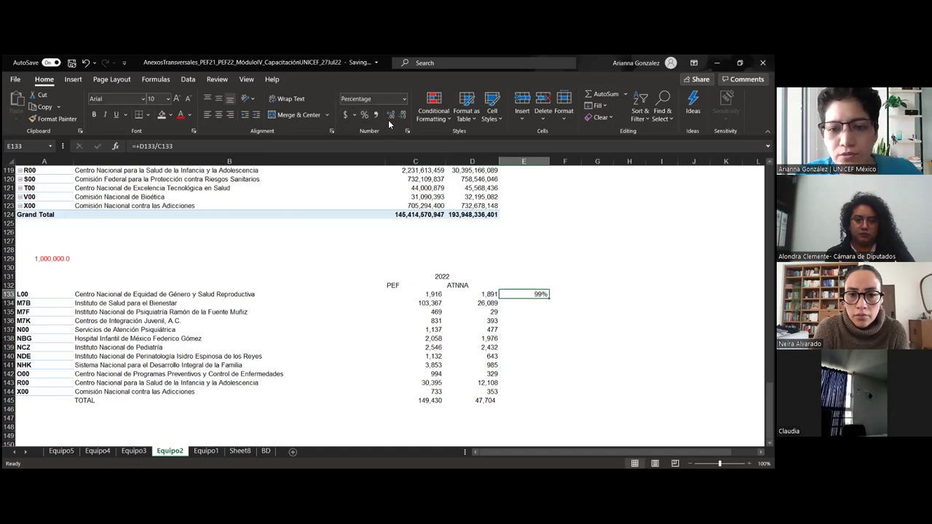
left_click(390, 115)
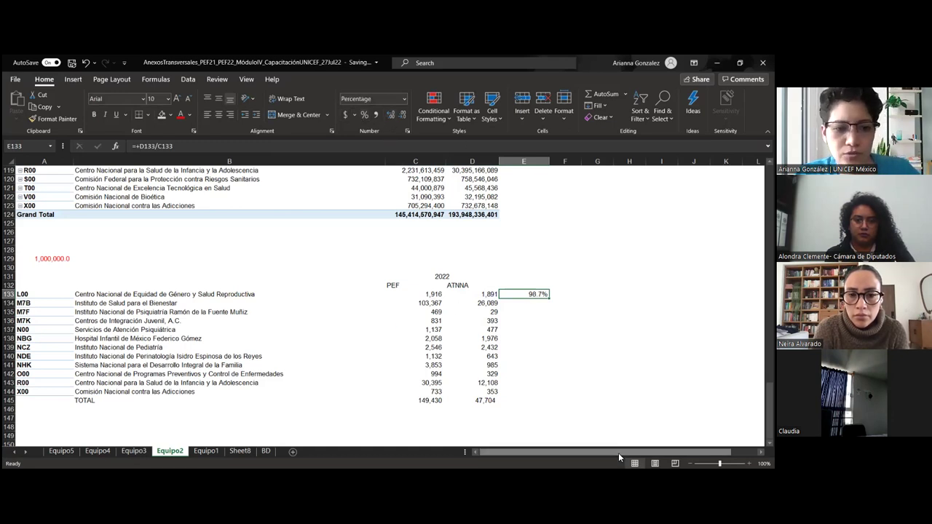
- Copy the share formula from E133 down to E144 for all listed units
key("ctrl+c")
key("shift+Down")
key("shift+Down")
key("shift+Down")
key("shift+Down")
key("shift+Down")
key("shift+Down")
key("shift+Down")
key("shift+Down")
key("shift+Down")
key("shift+Down")
key("shift+Down")
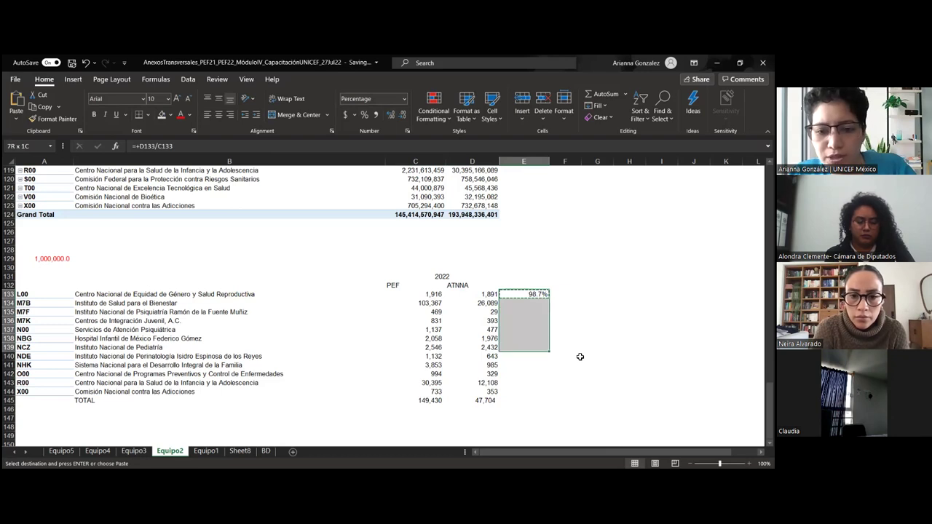
key("ctrl+v")
key("Escape")
left_click(580, 357)
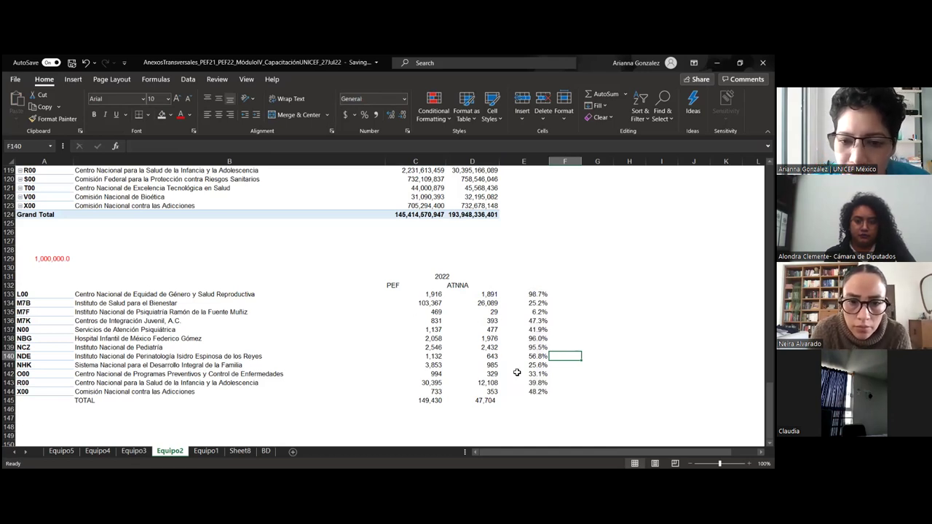
- Highlight the R00 row, A143:E143, with a light orange (Accent 2) fill
left_click_drag(532, 381, 5, 382)
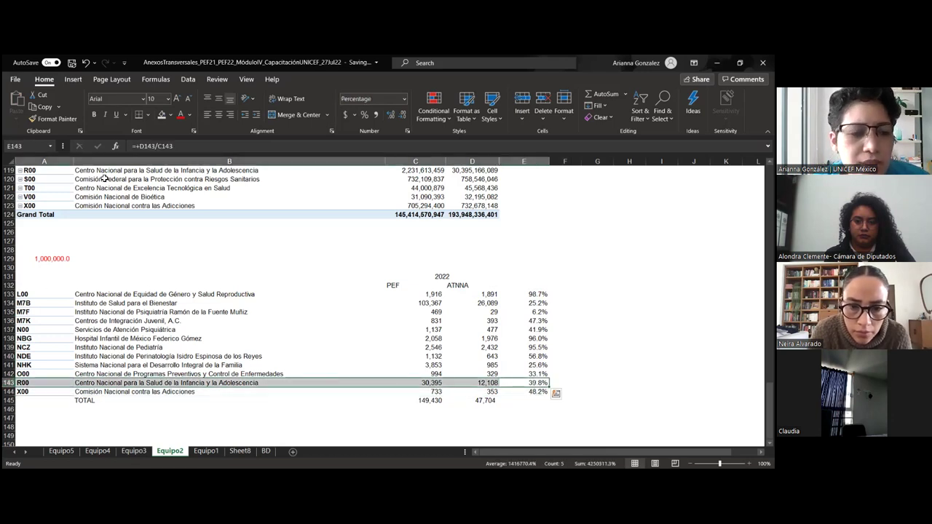
left_click(170, 116)
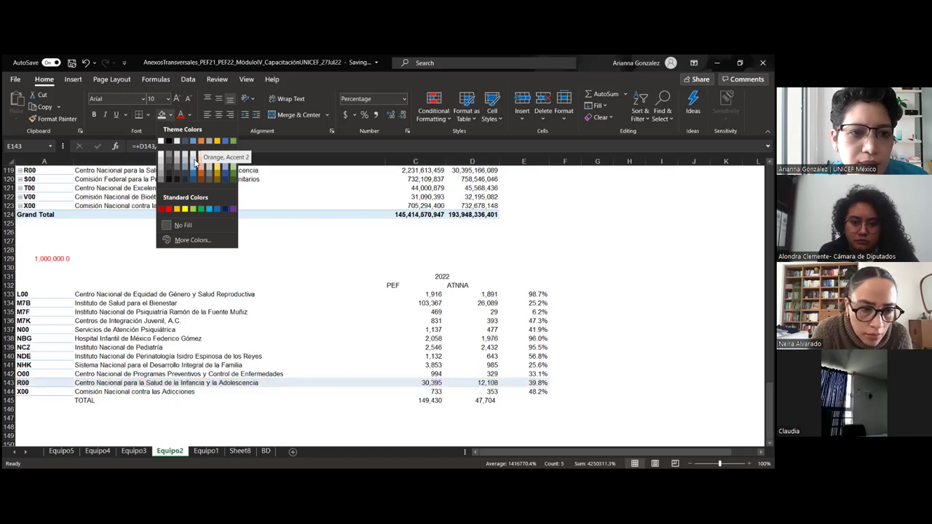
left_click(198, 157)
left_click(505, 373)
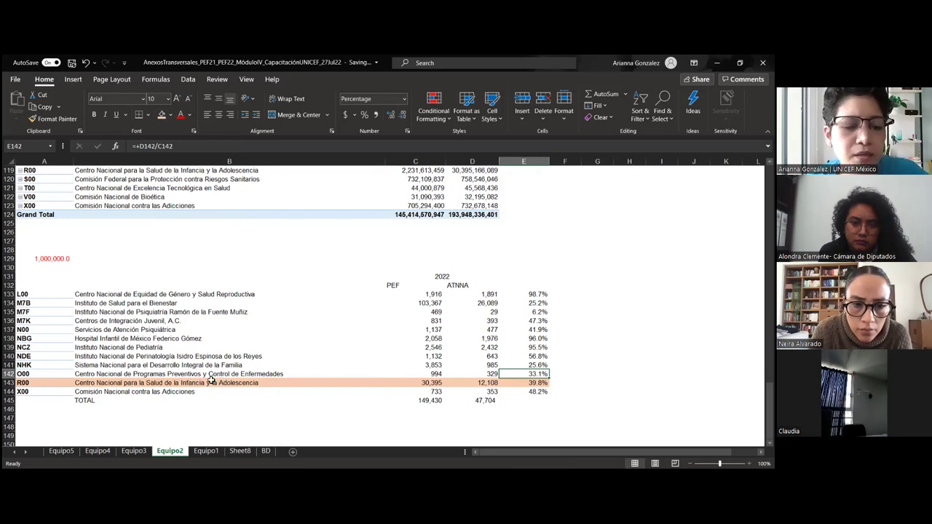
- Bold the PEF amount, ATNNA amount and share of R00 in C143:E143
left_click_drag(437, 378, 495, 386)
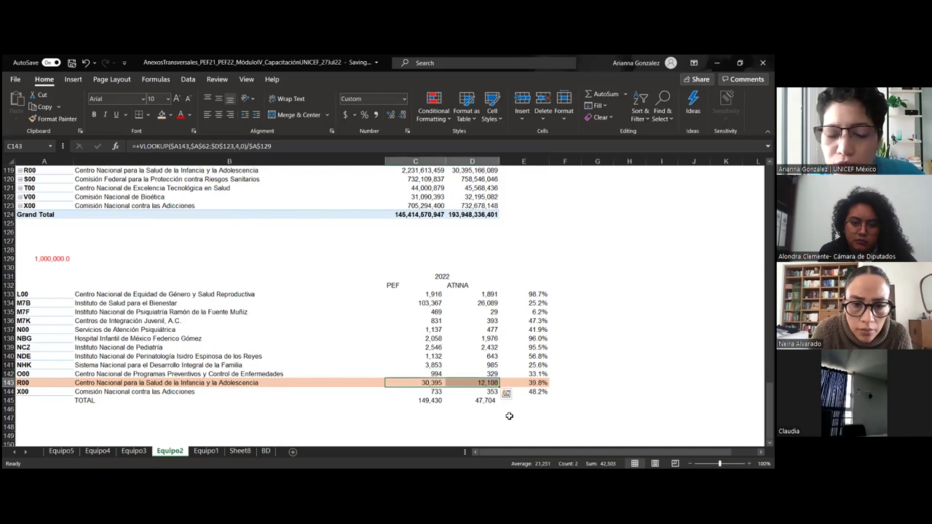
left_click(111, 381)
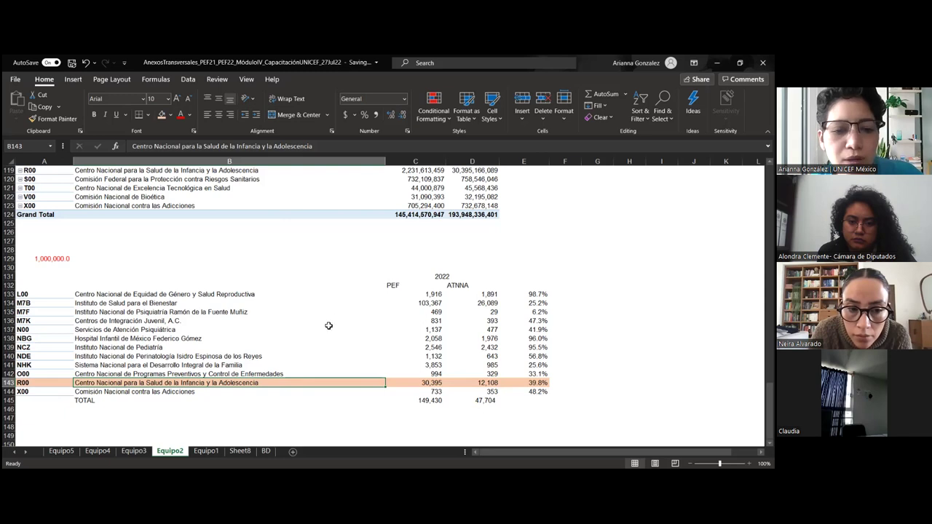
left_click(523, 381)
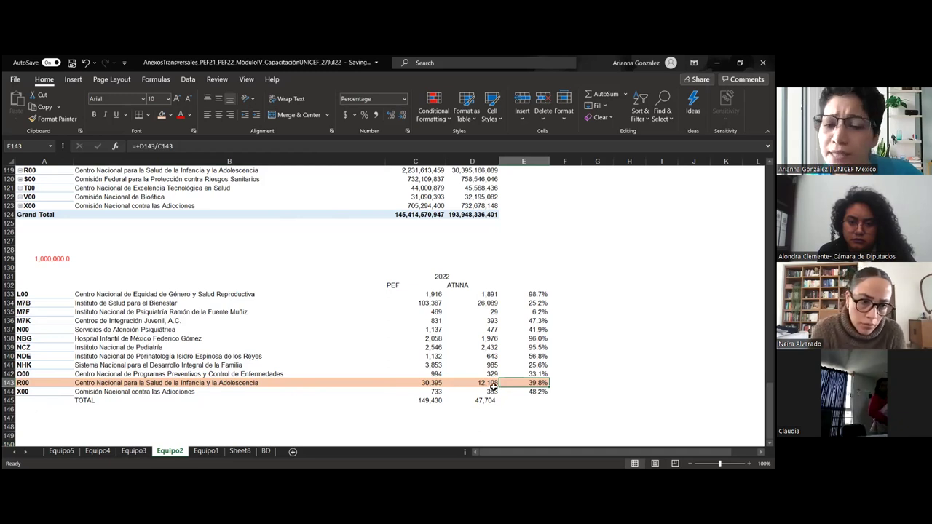
left_click_drag(501, 383, 406, 382)
left_click(93, 115)
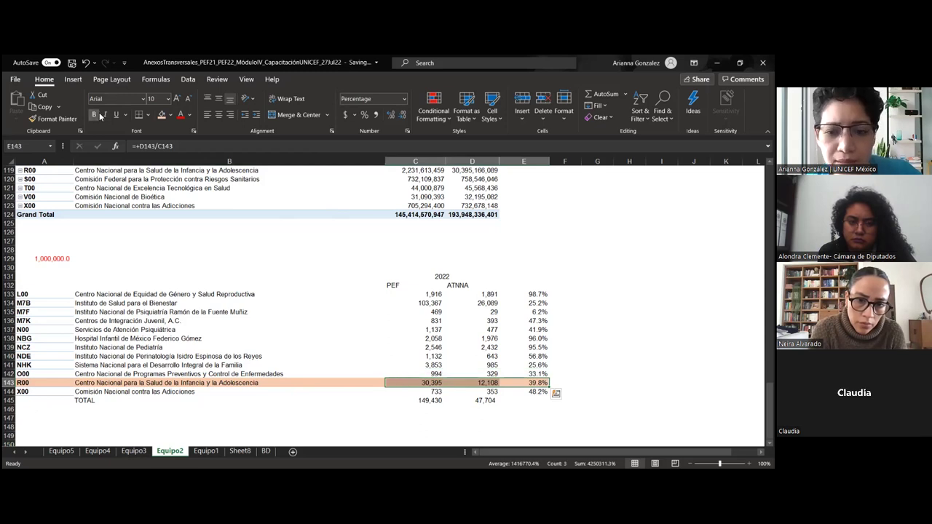
left_click_drag(472, 365, 474, 382)
left_click_drag(533, 385, 39, 380)
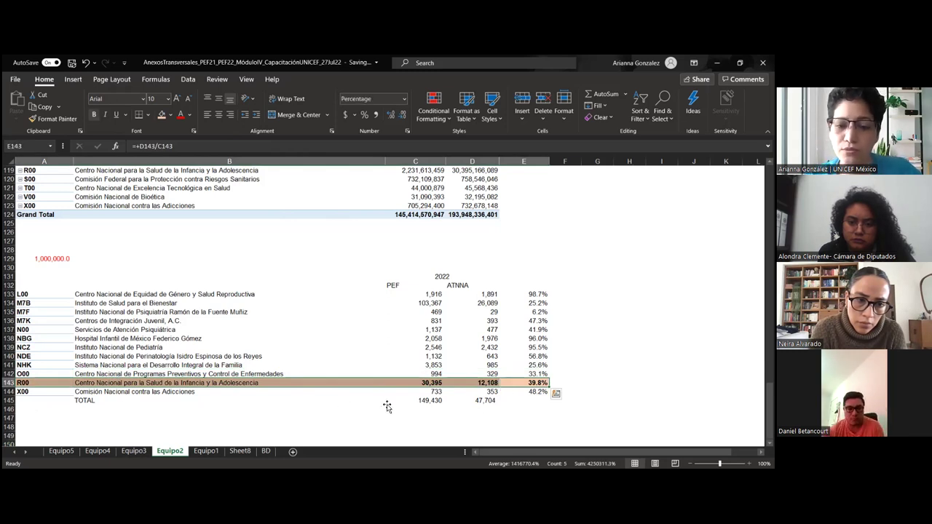
- Review the R00 unit's PEF amount and share, and select the PEF column from its heading to the total, C132:C145
left_click(436, 384)
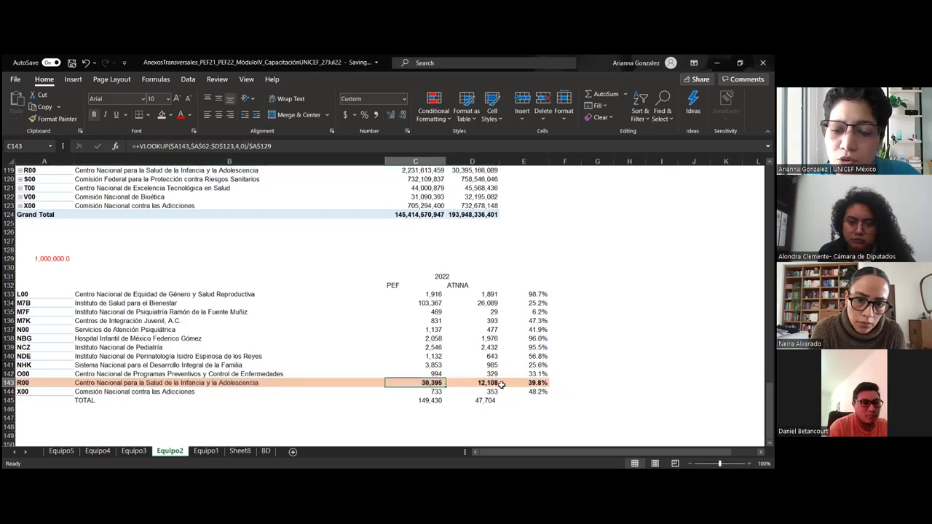
left_click(538, 384)
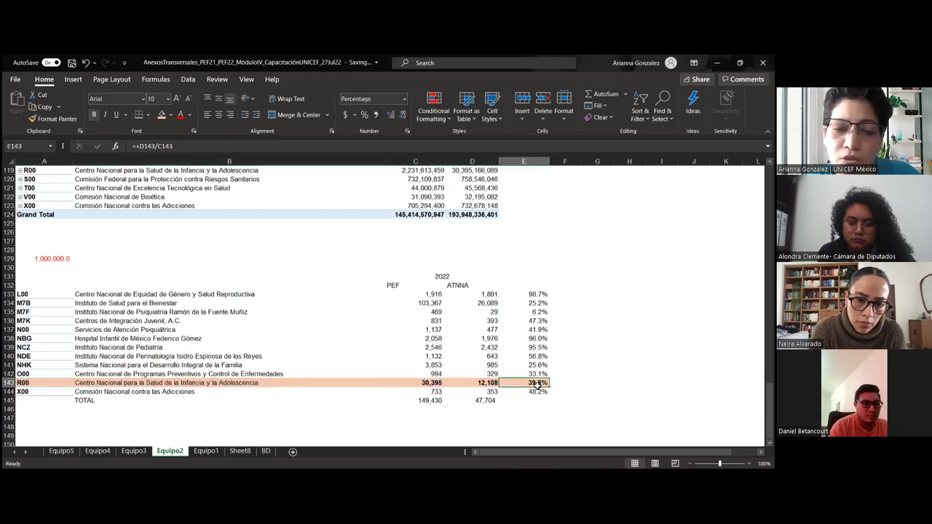
left_click(176, 383)
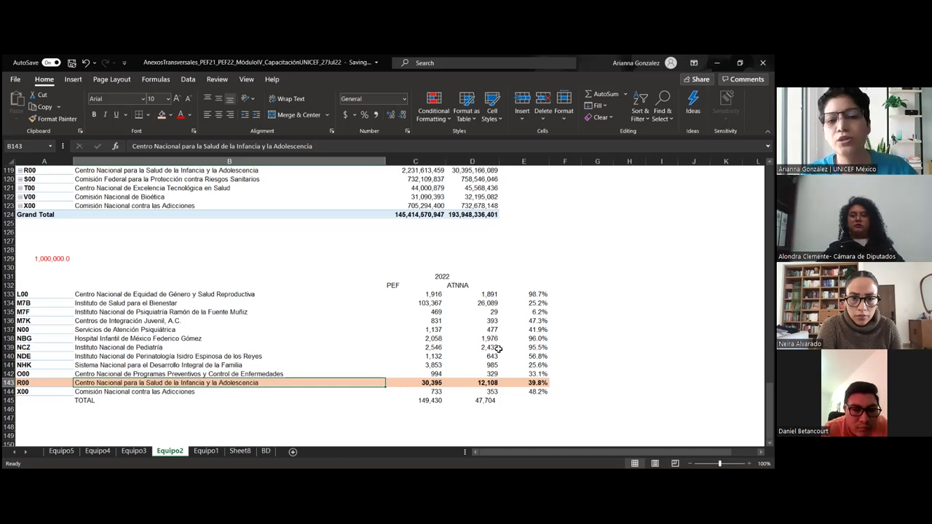
left_click(407, 288)
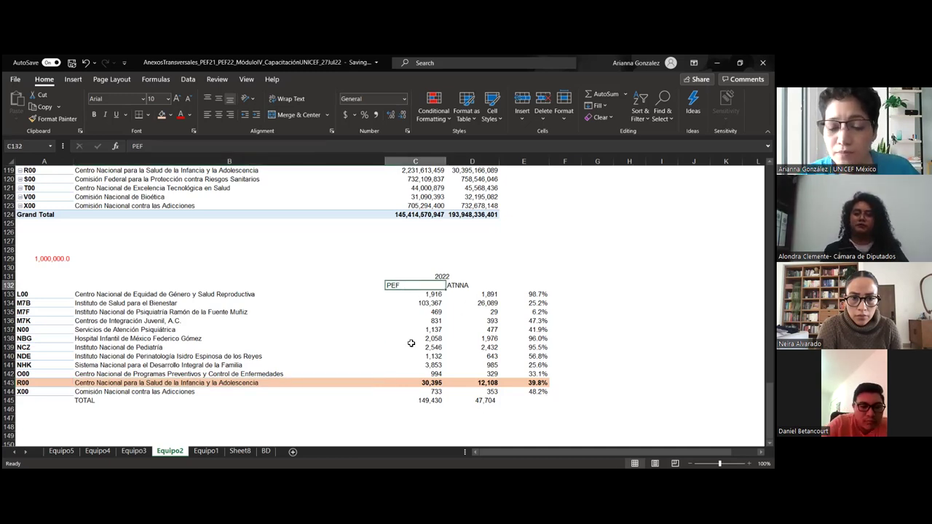
left_click(405, 400, "shift")
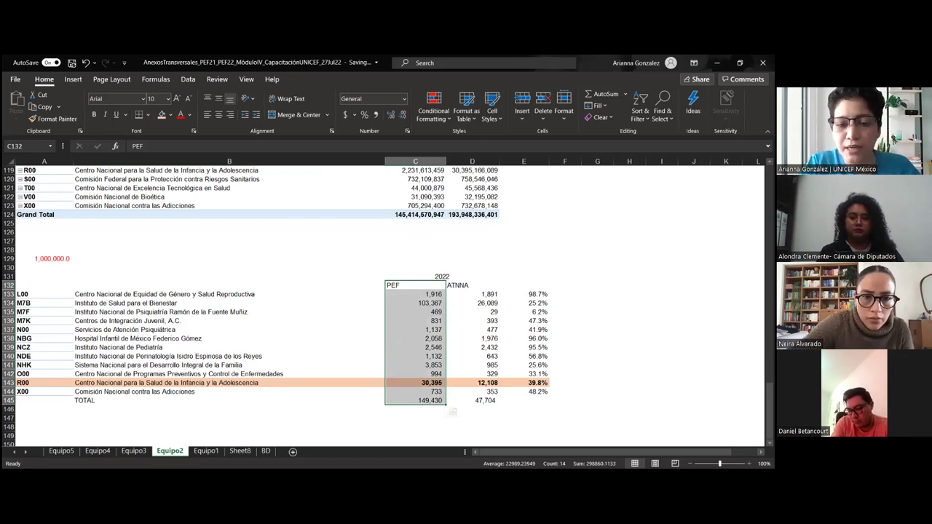
- Switch to the PEF21_PEF22_MóduloIV_CapacitaciónUNICEF_27Jul22 workbook and examine R00's 2021 and 2022 amounts in the Ramo 12 pivot table
key("alt+Tab")
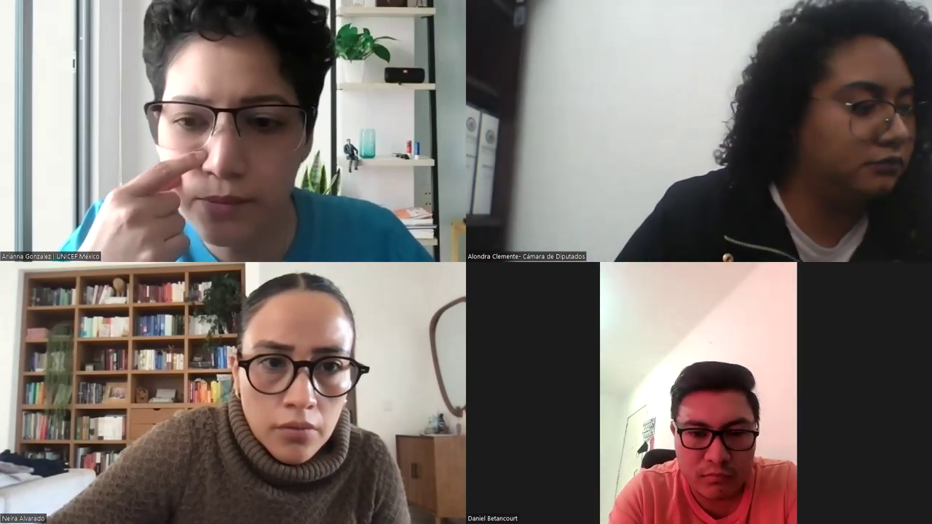
scroll(186, 296, "down", 5)
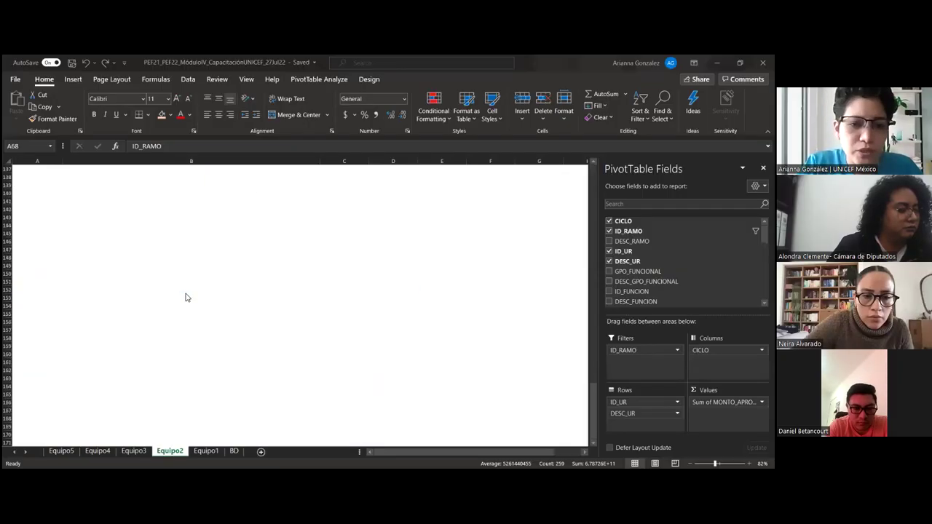
scroll(186, 296, "up", 10)
scroll(186, 297, "up", 7)
scroll(187, 296, "down", 4)
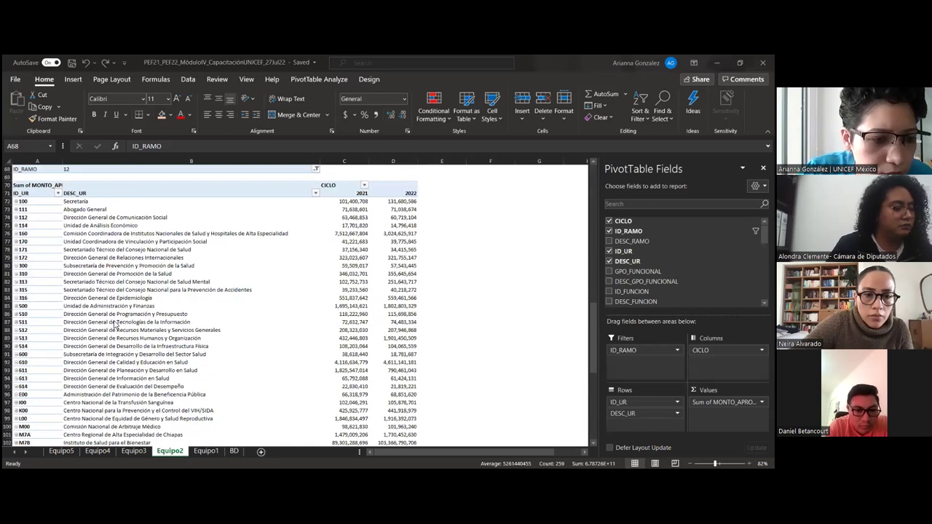
scroll(114, 324, "down", 5)
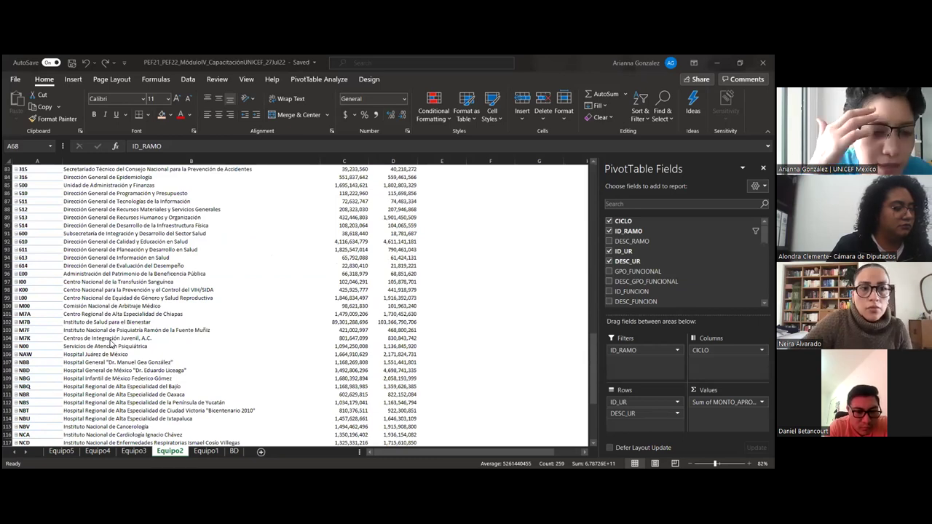
scroll(111, 344, "down", 3)
scroll(110, 346, "down", 1)
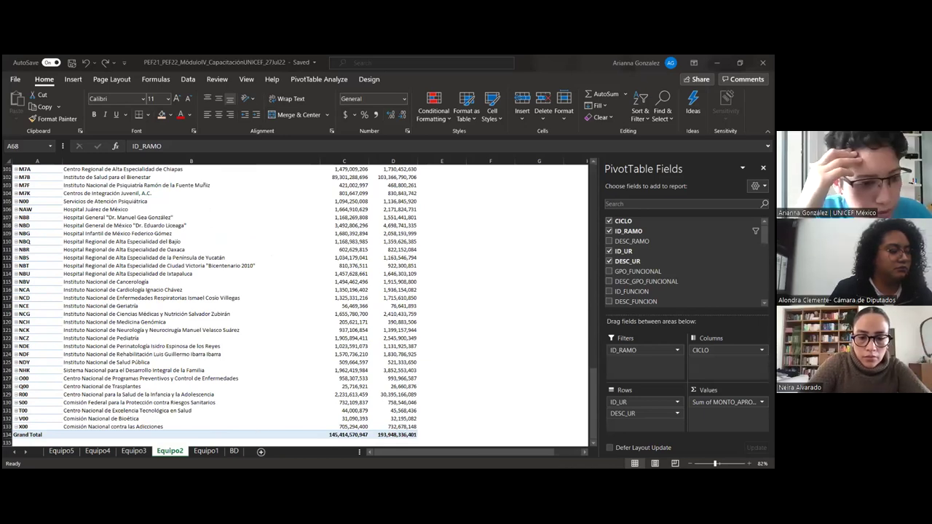
left_click(100, 361)
key("ctrl+space")
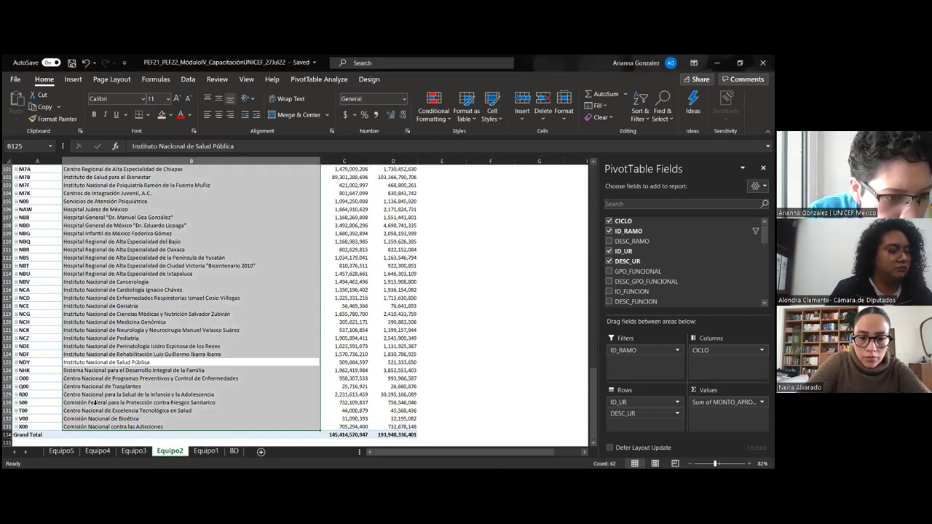
left_click(91, 394)
key("Right")
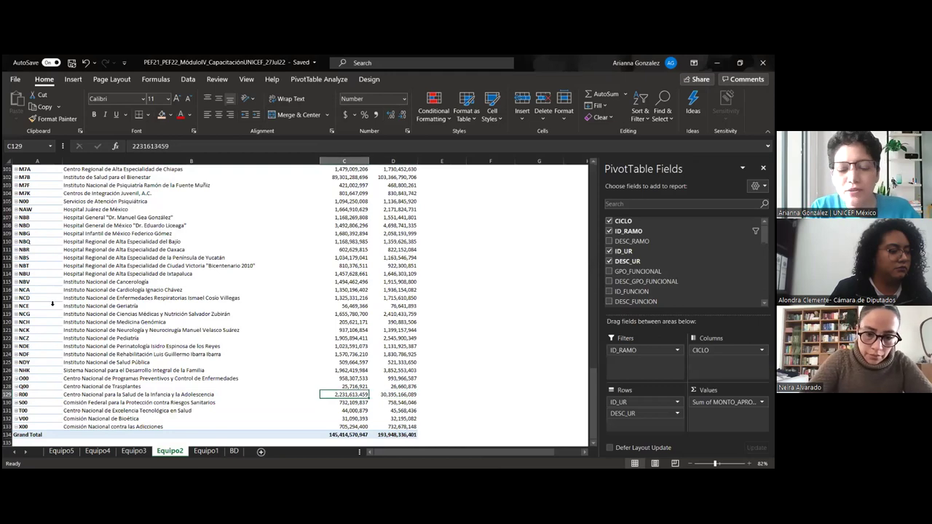
key("shift+Right")
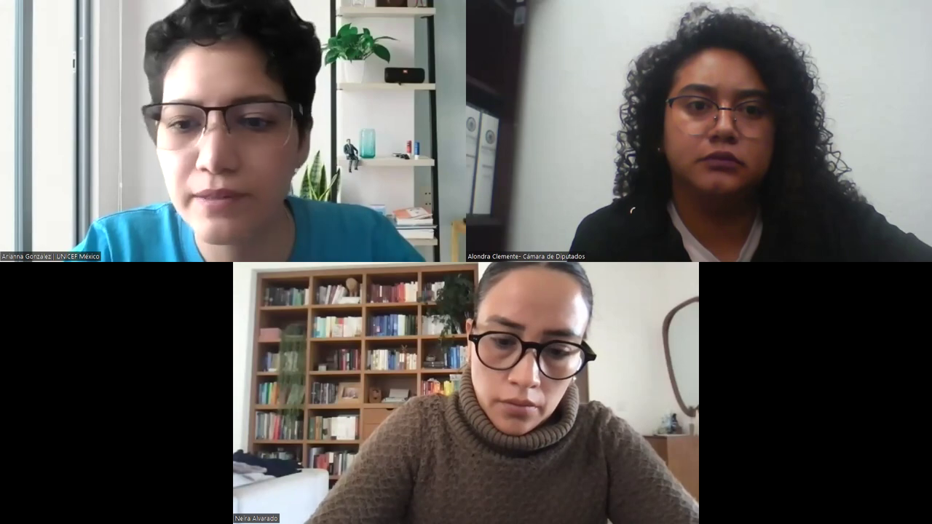
- Switch to the Módulo IV presentation in Prezi and show the "Preguntas para reflexionar" page in full screen
scroll(438, 337, "down", 1)
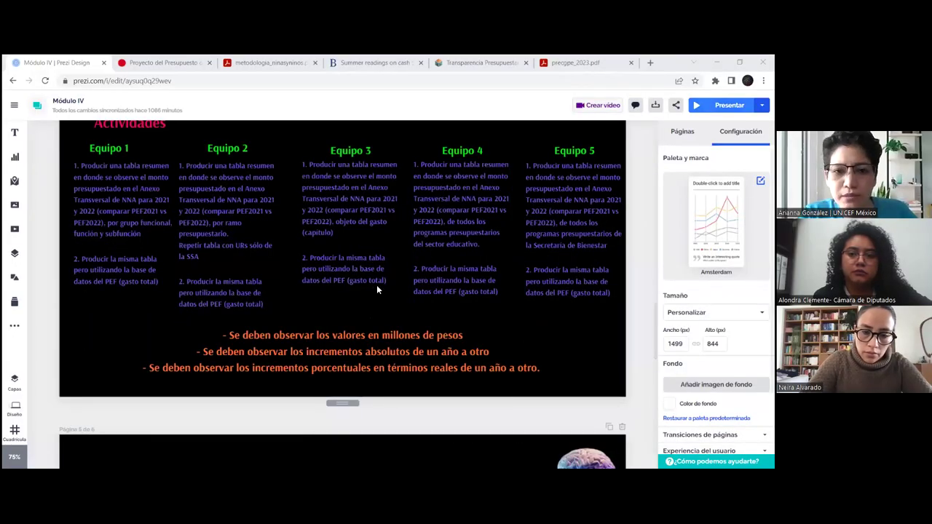
key("Right")
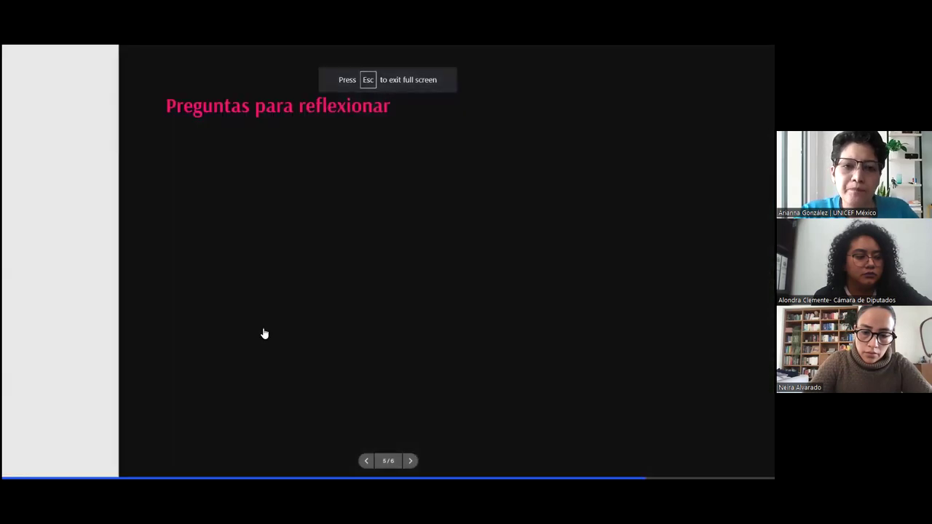